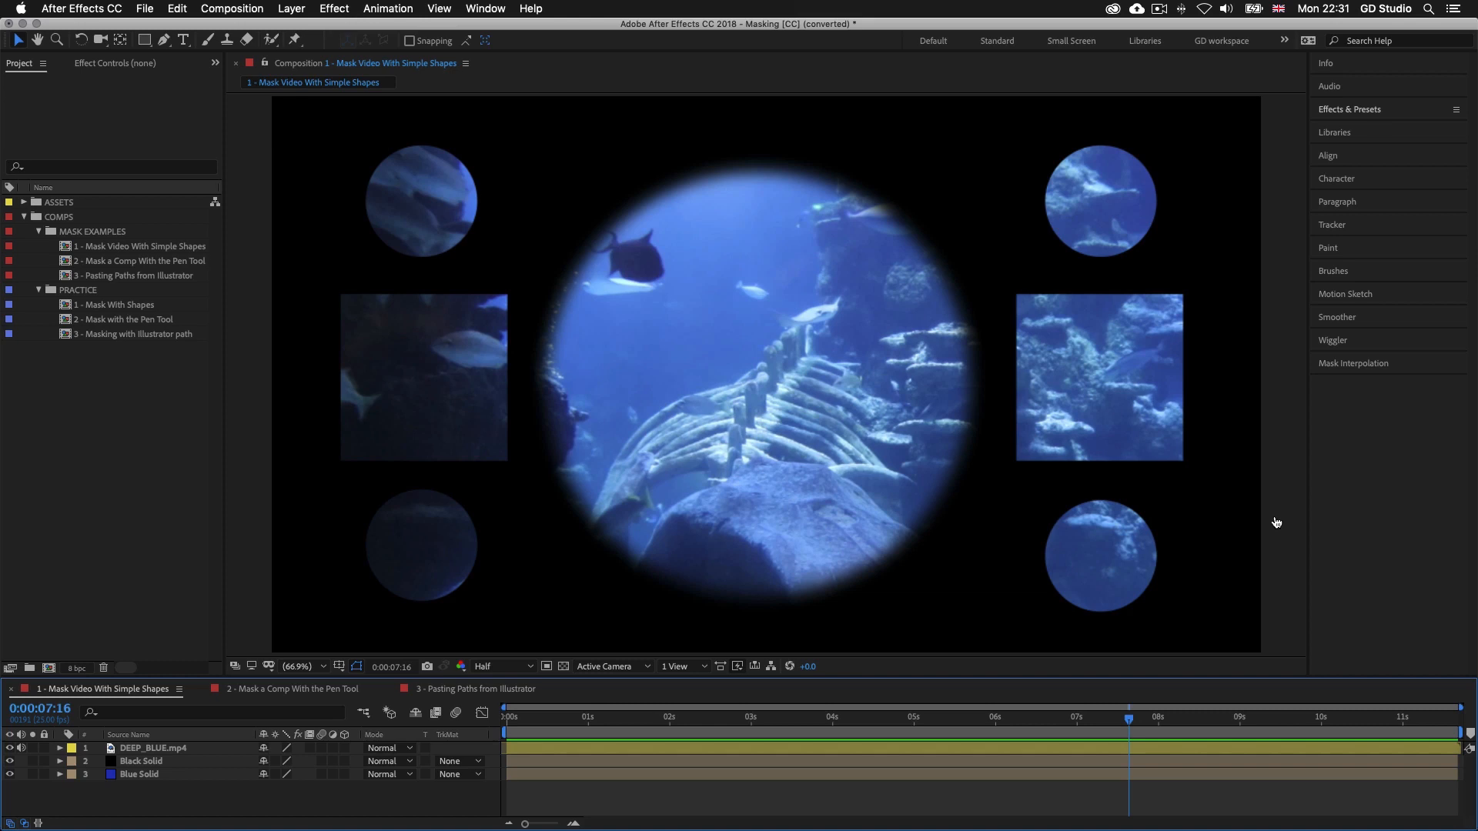
Switch to Finder and locate Masking [CC].aep in the S2 - ESSENTIAL PRACTISE > 24 - Masking > CC folder
{"action": "key", "text": "super+Tab"}
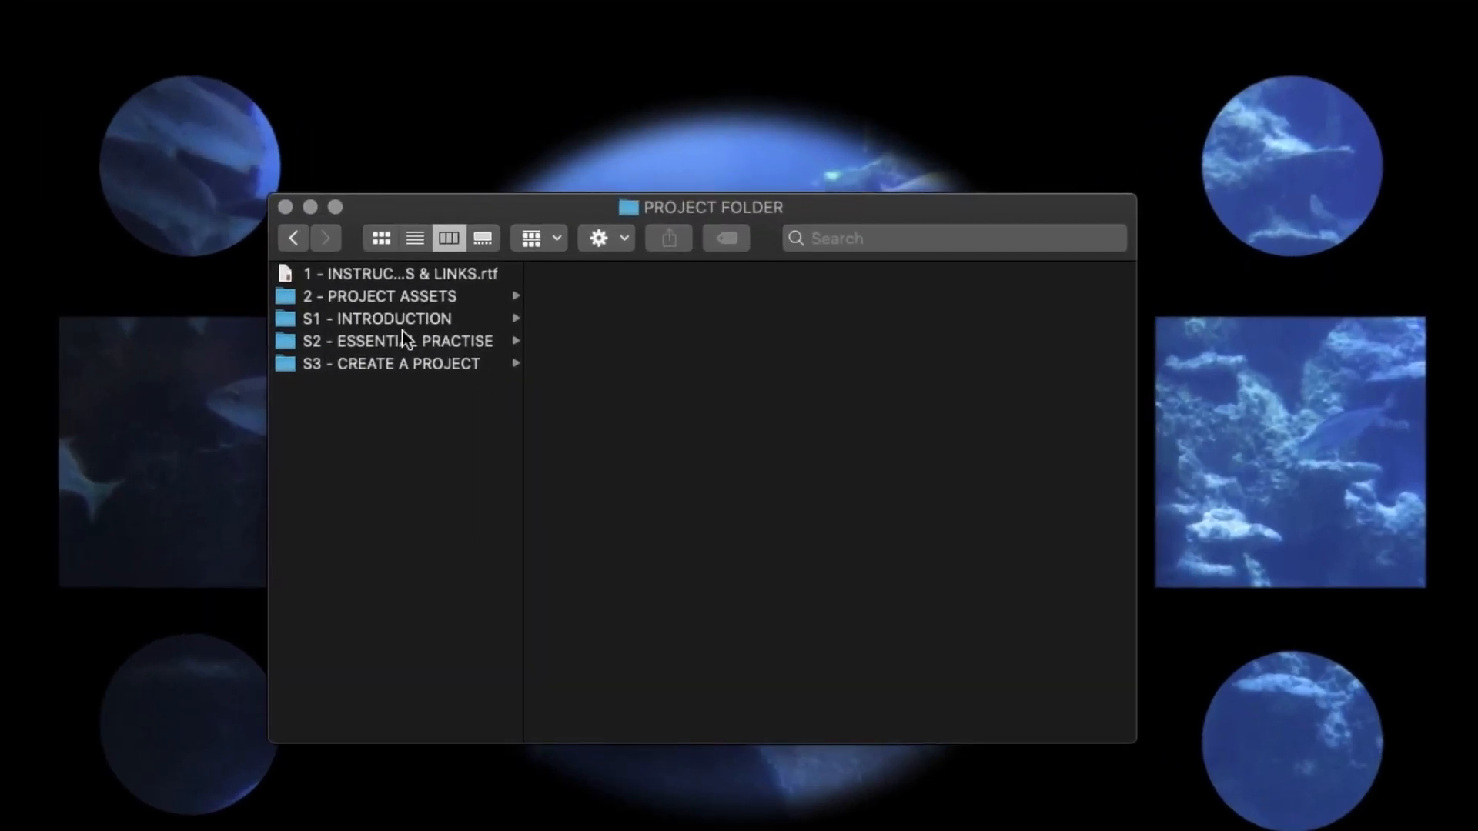
{"action": "left_click", "coordinate": [546, 309]}
{"action": "scroll", "coordinate": [723, 525], "scroll_direction": "down", "scroll_amount": 3}
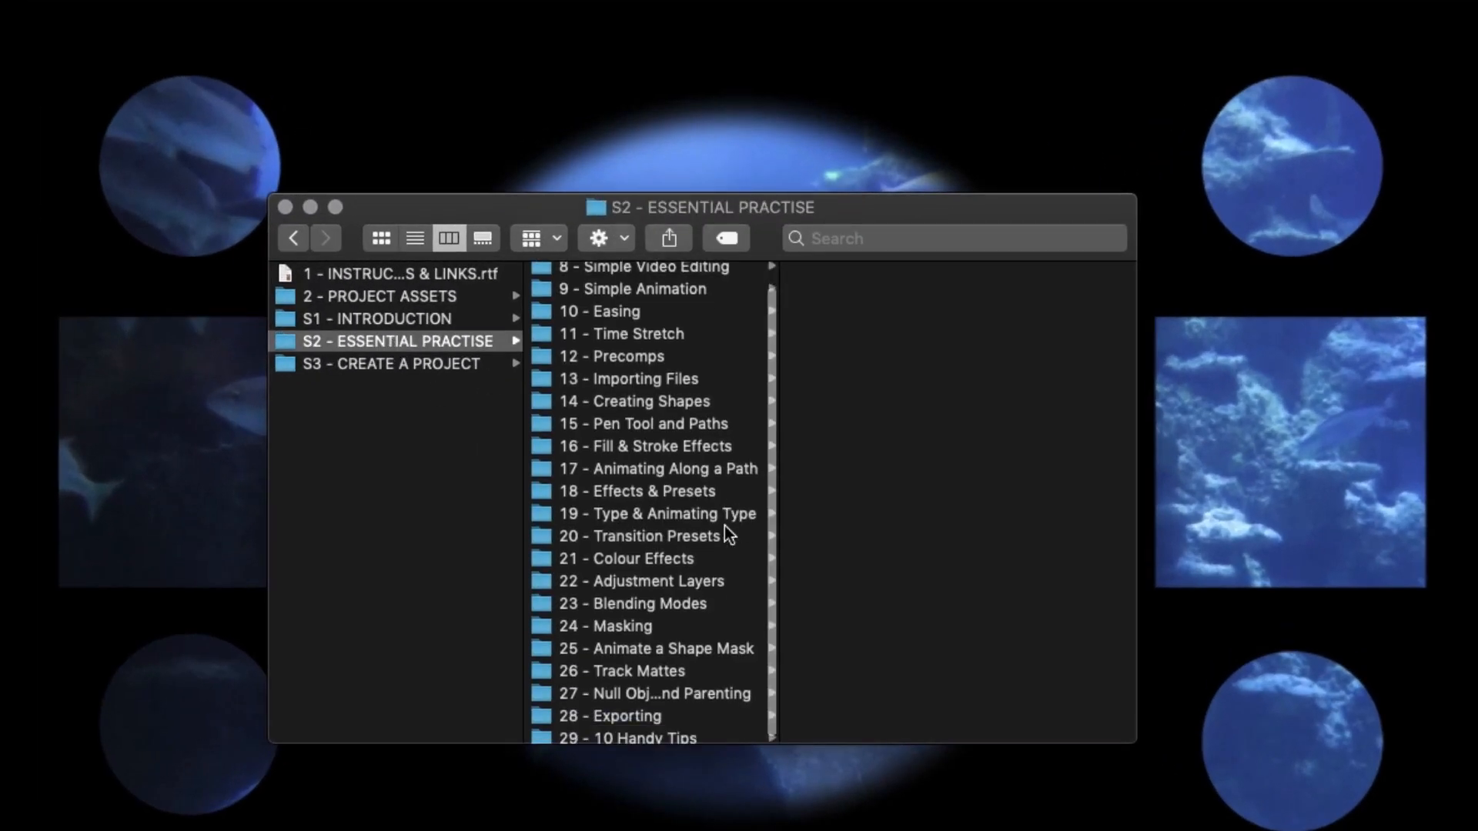
{"action": "left_click", "coordinate": [623, 619]}
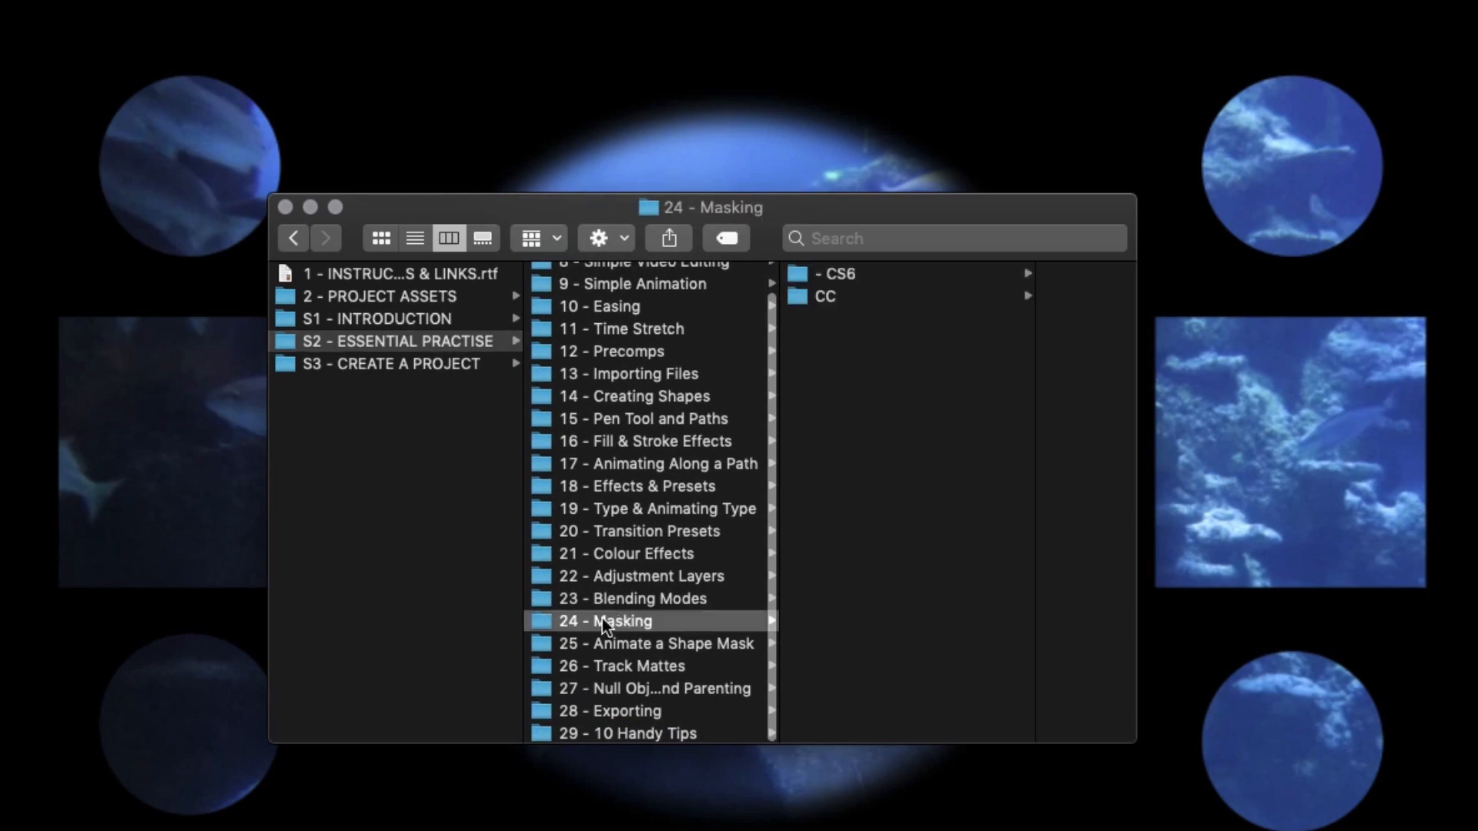
{"action": "left_click", "coordinate": [848, 295]}
{"action": "left_click", "coordinate": [947, 276]}
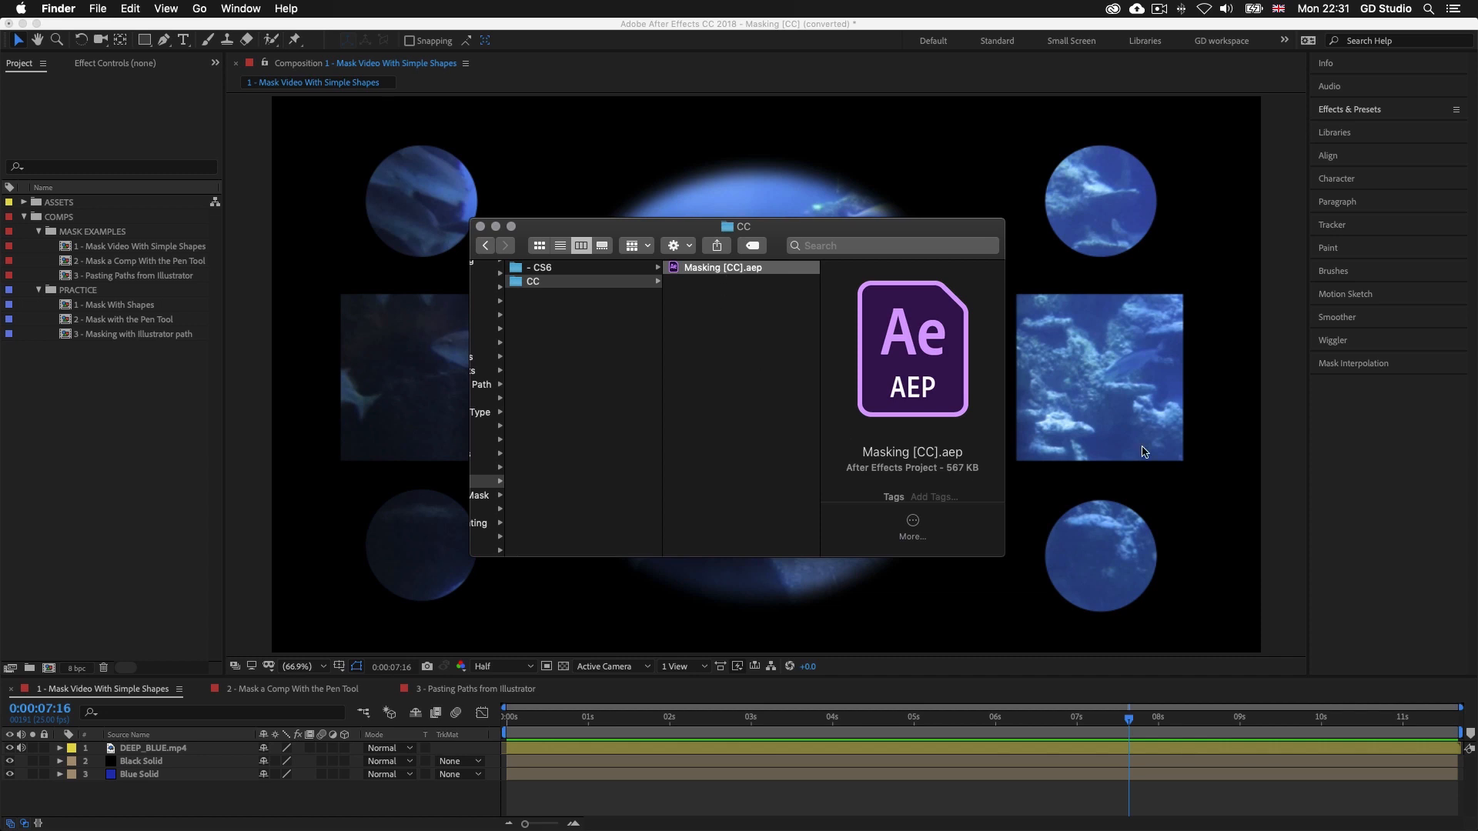
Return to After Effects and play the preview of the 1 - Mask Video With Simple Shapes composition
{"action": "scroll", "coordinate": [668, 445], "scroll_direction": "left", "scroll_amount": 5}
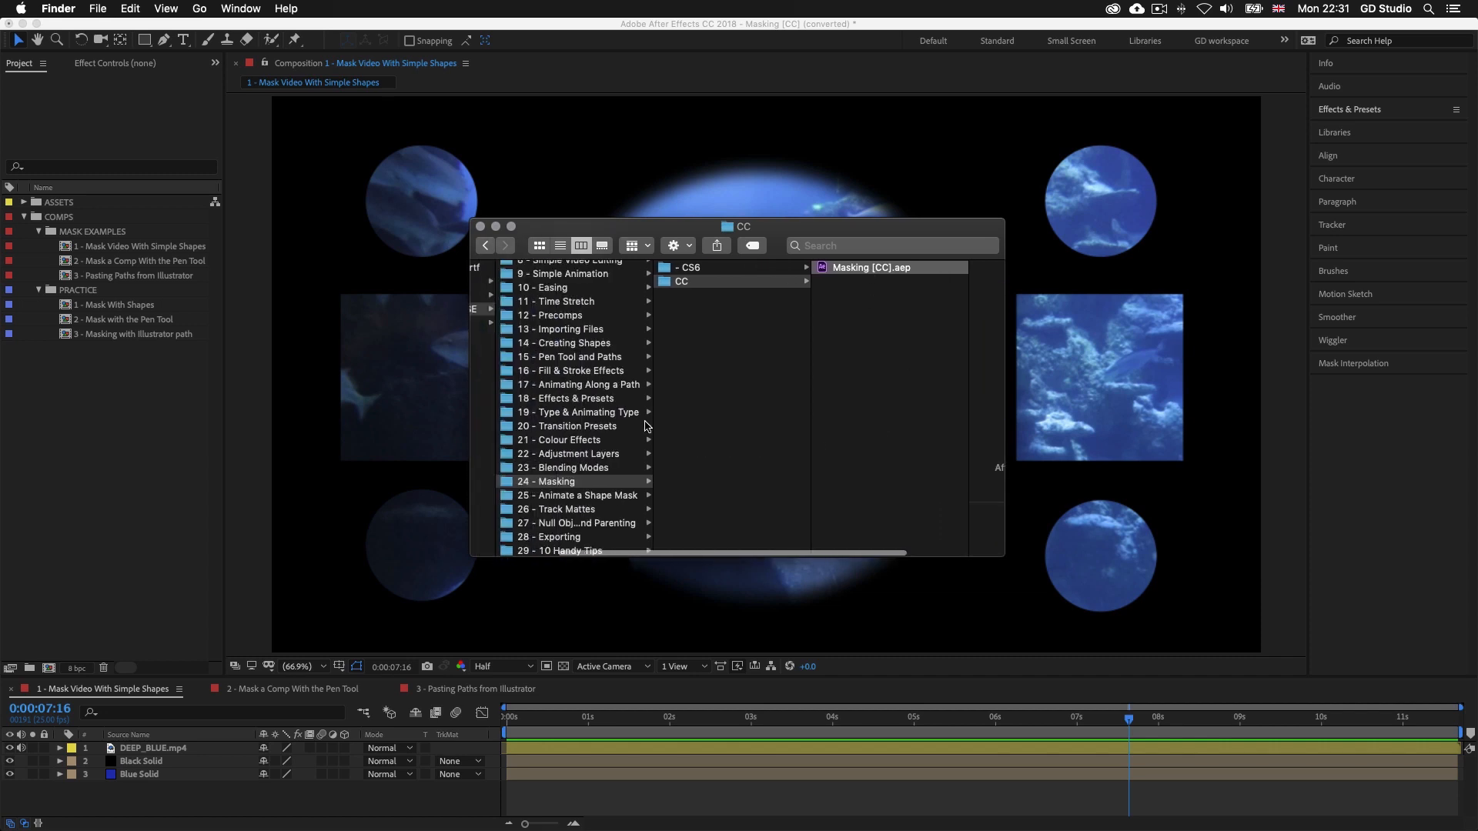
{"action": "left_click", "coordinate": [572, 410]}
{"action": "left_click", "coordinate": [1153, 410]}
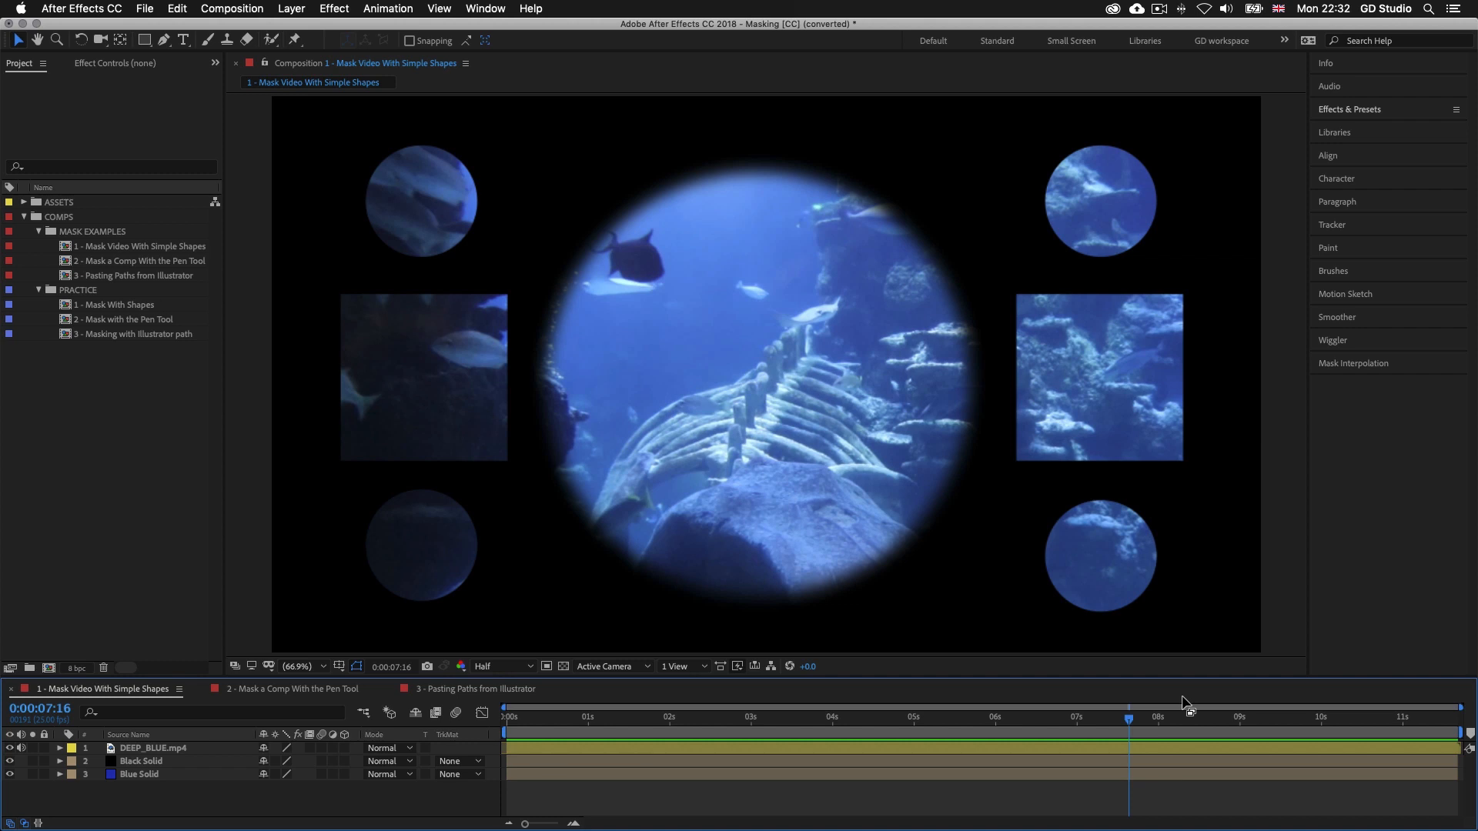
{"action": "key", "text": "space"}
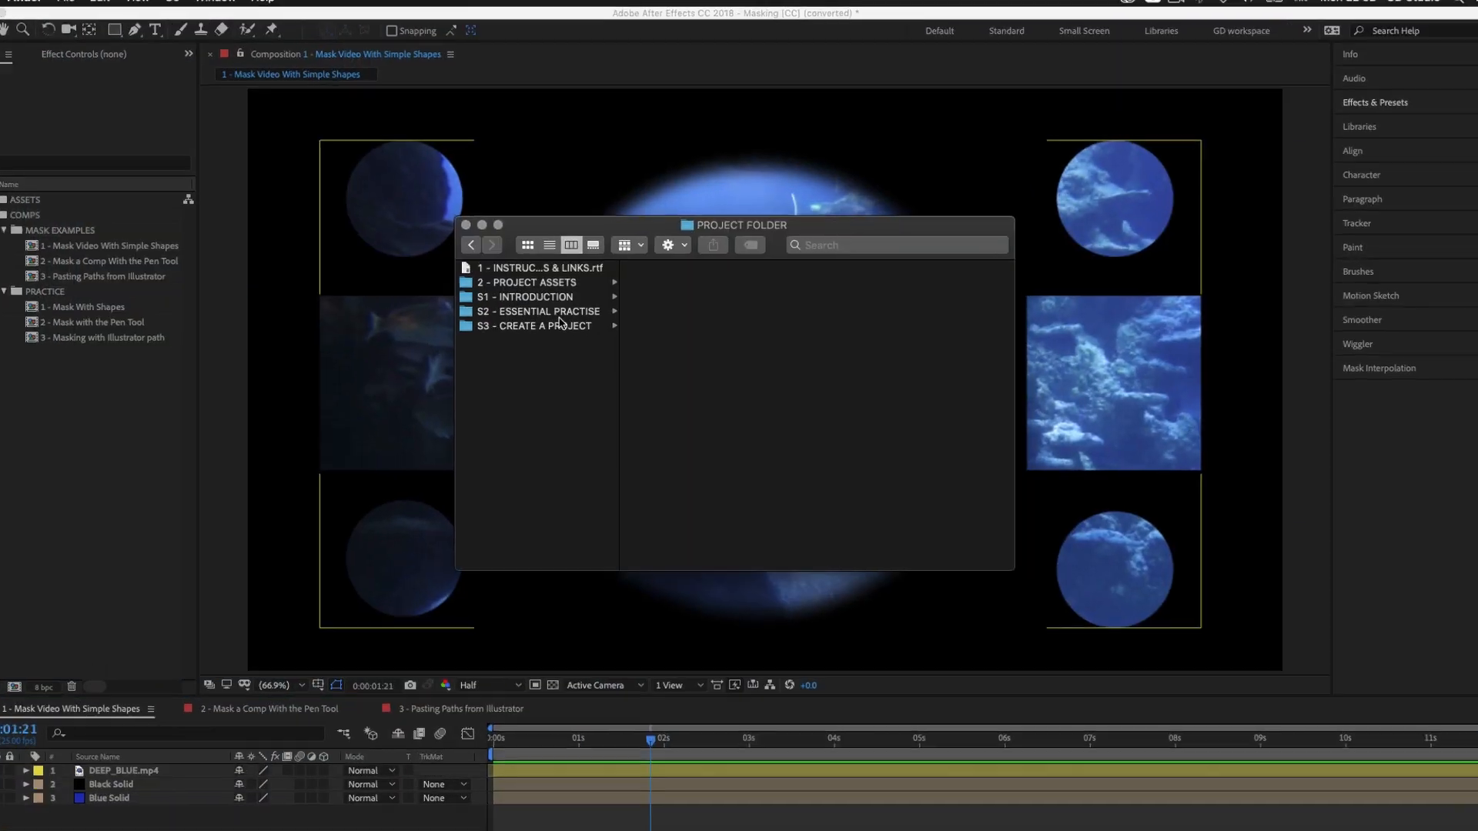
Open the Masking [CC].aep project from S2 - ESSENTIAL PRACTISE > 24 - Masking > CC in the project folder
{"action": "left_click", "coordinate": [555, 303]}
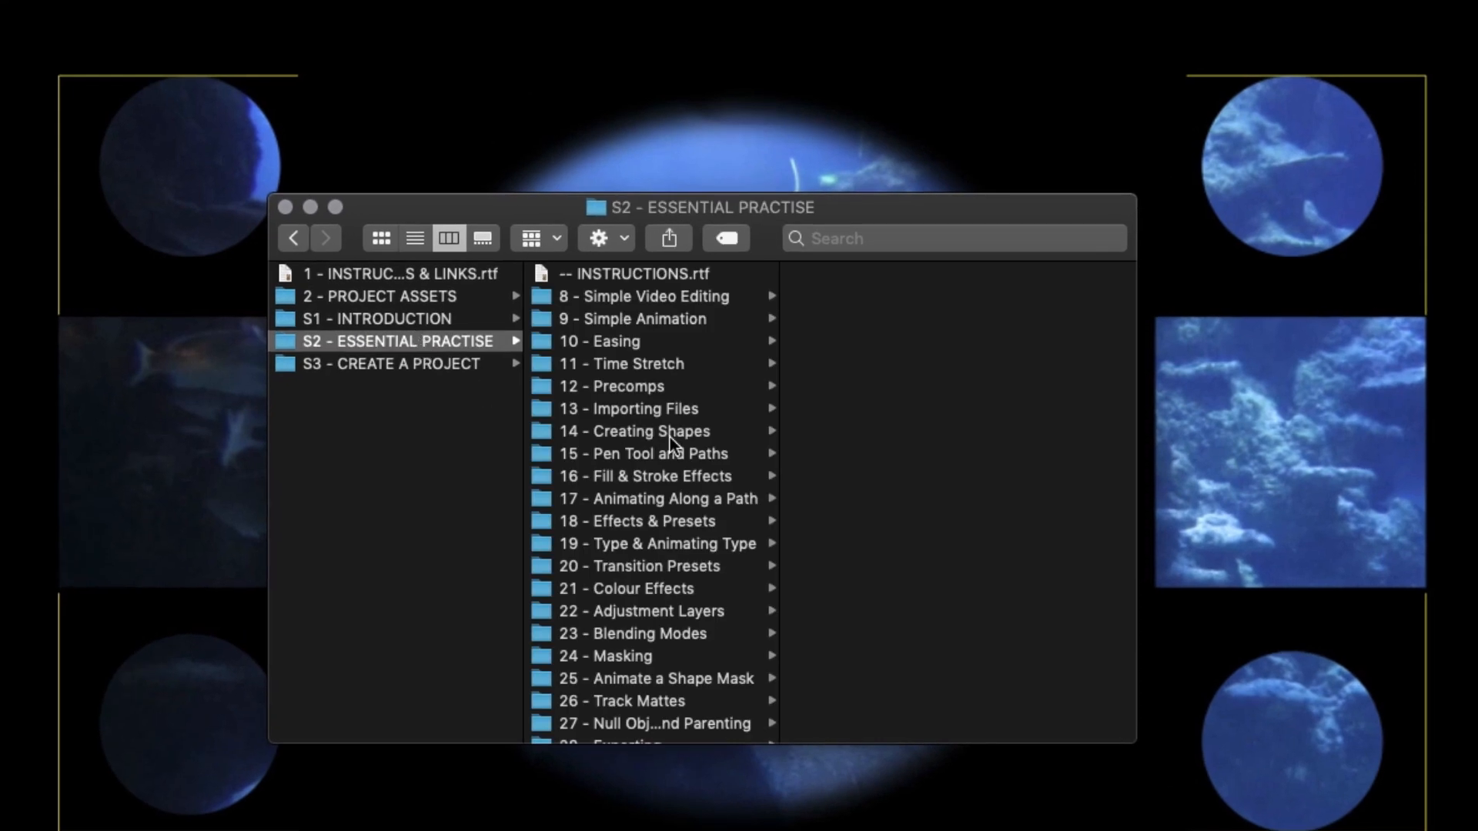
{"action": "scroll", "coordinate": [670, 436], "scroll_direction": "down", "scroll_amount": 2}
{"action": "left_click", "coordinate": [624, 621]}
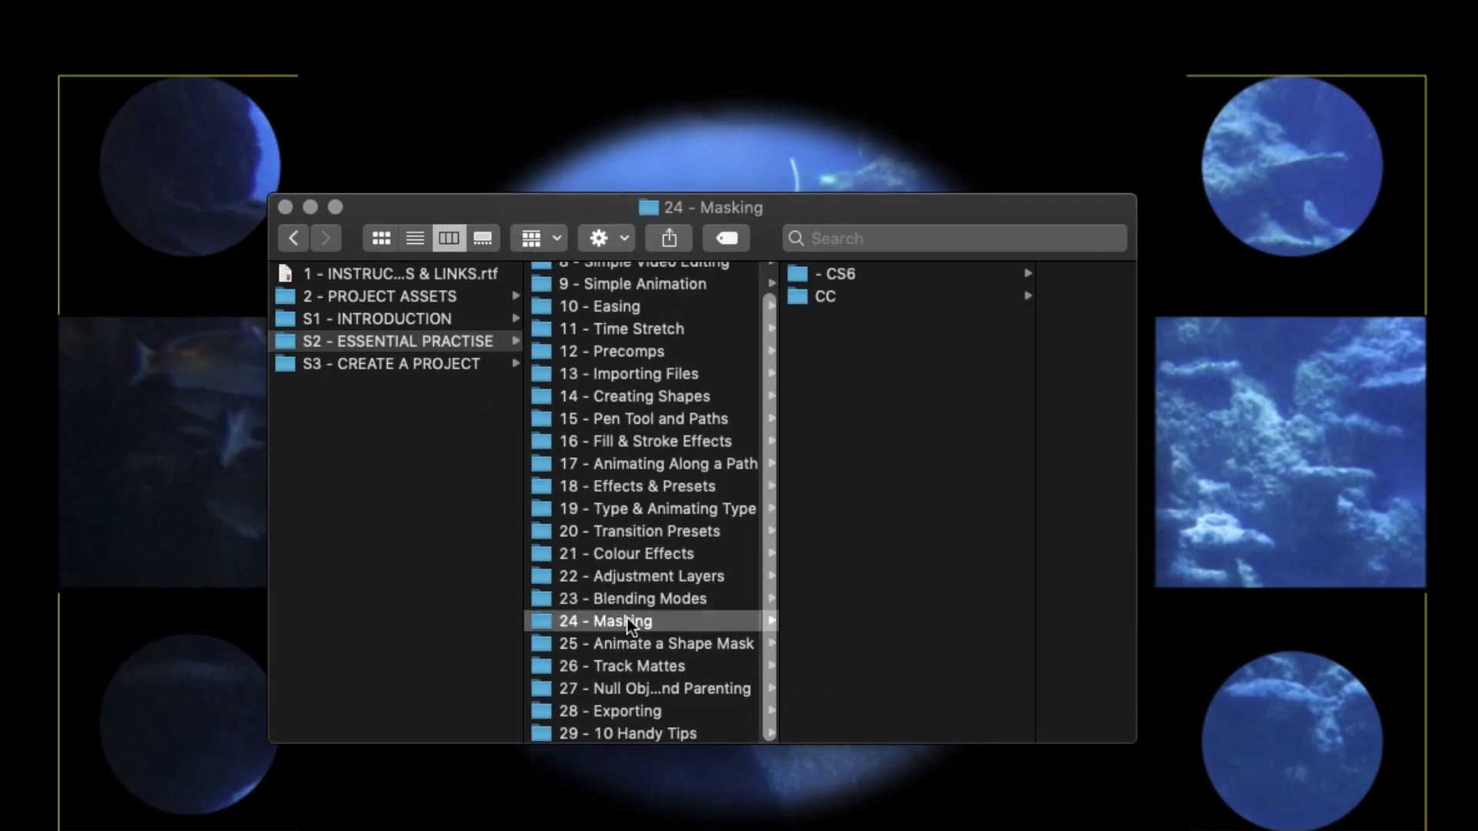
{"action": "left_click", "coordinate": [824, 297]}
{"action": "left_click", "coordinate": [915, 277]}
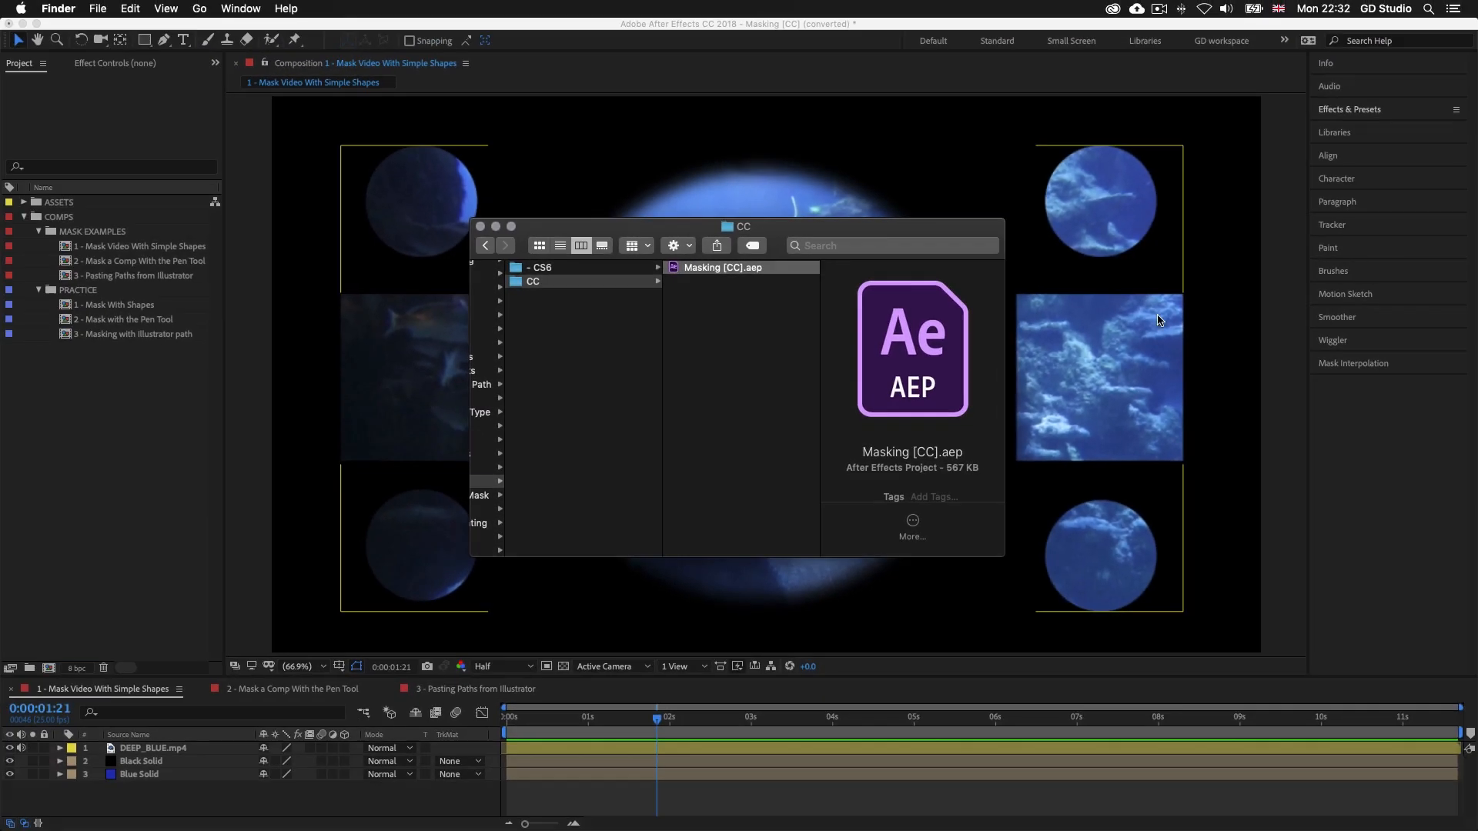
{"action": "double_click", "coordinate": [808, 274]}
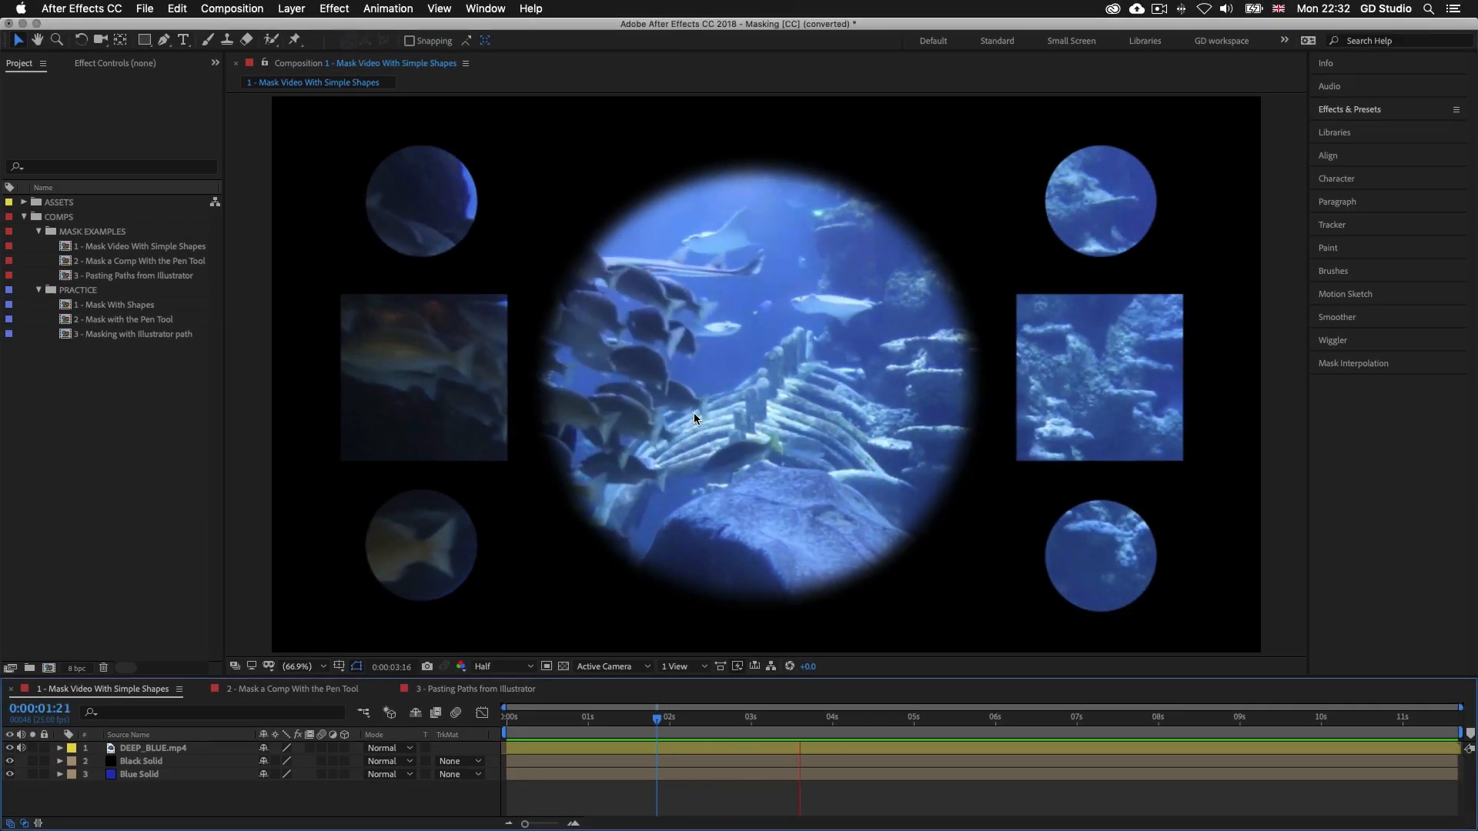
Look over the MASK EXAMPLES and PRACTICE folders and select the 1 - Mask Video With Simple Shapes composition
{"action": "left_click", "coordinate": [108, 233]}
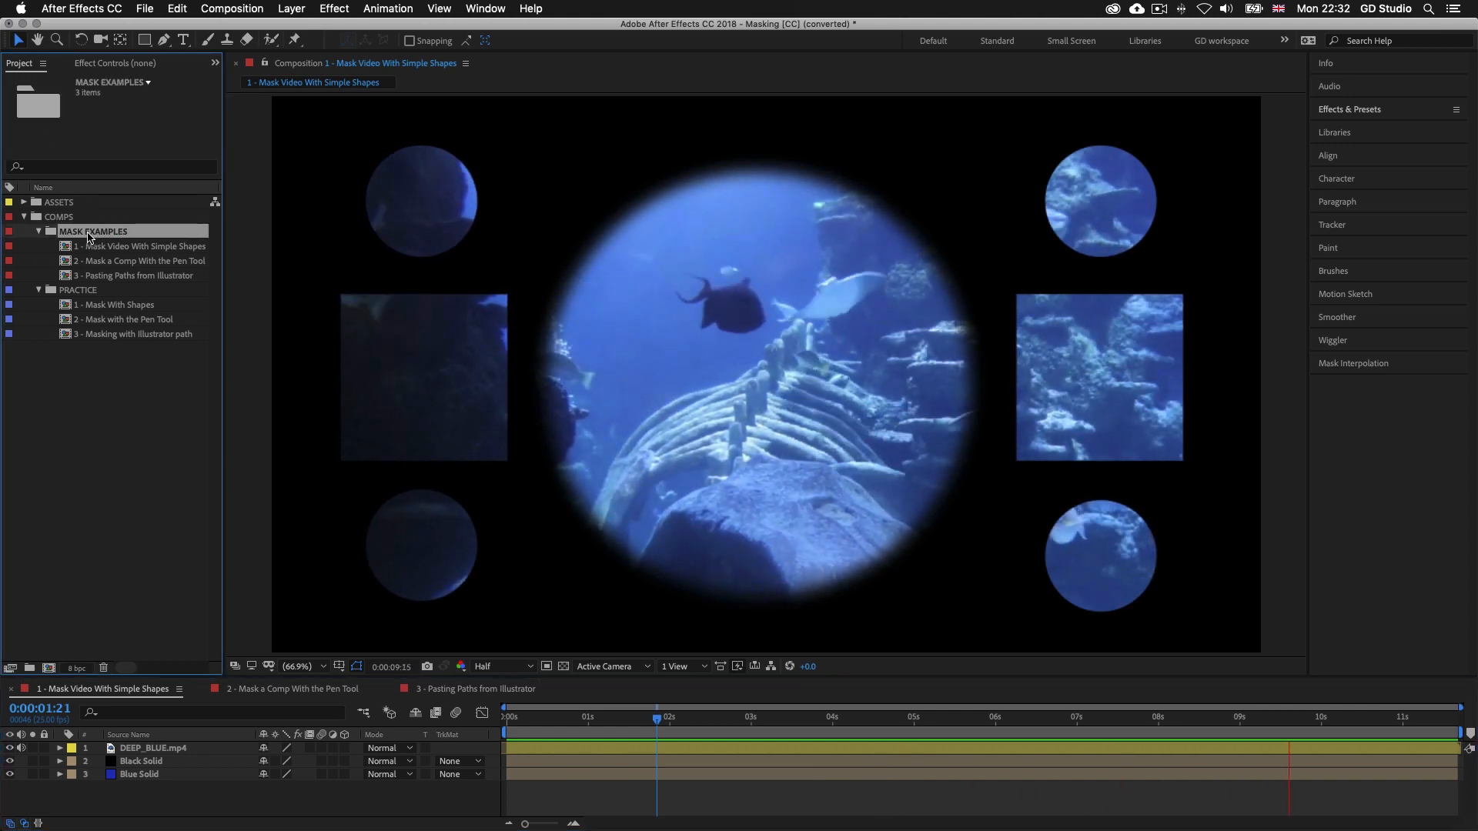
{"action": "left_click", "coordinate": [81, 293]}
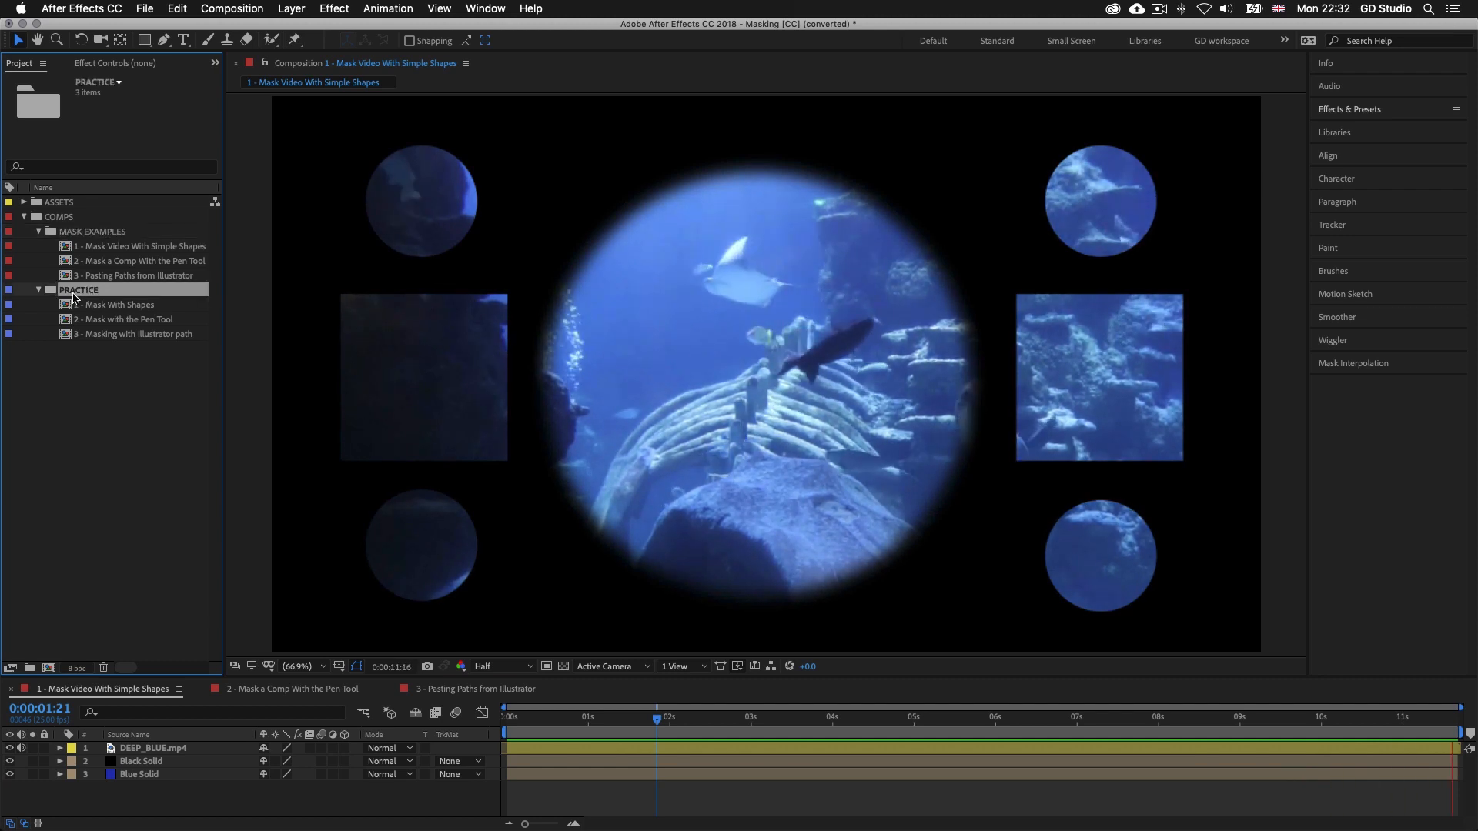
{"action": "left_click", "coordinate": [100, 232]}
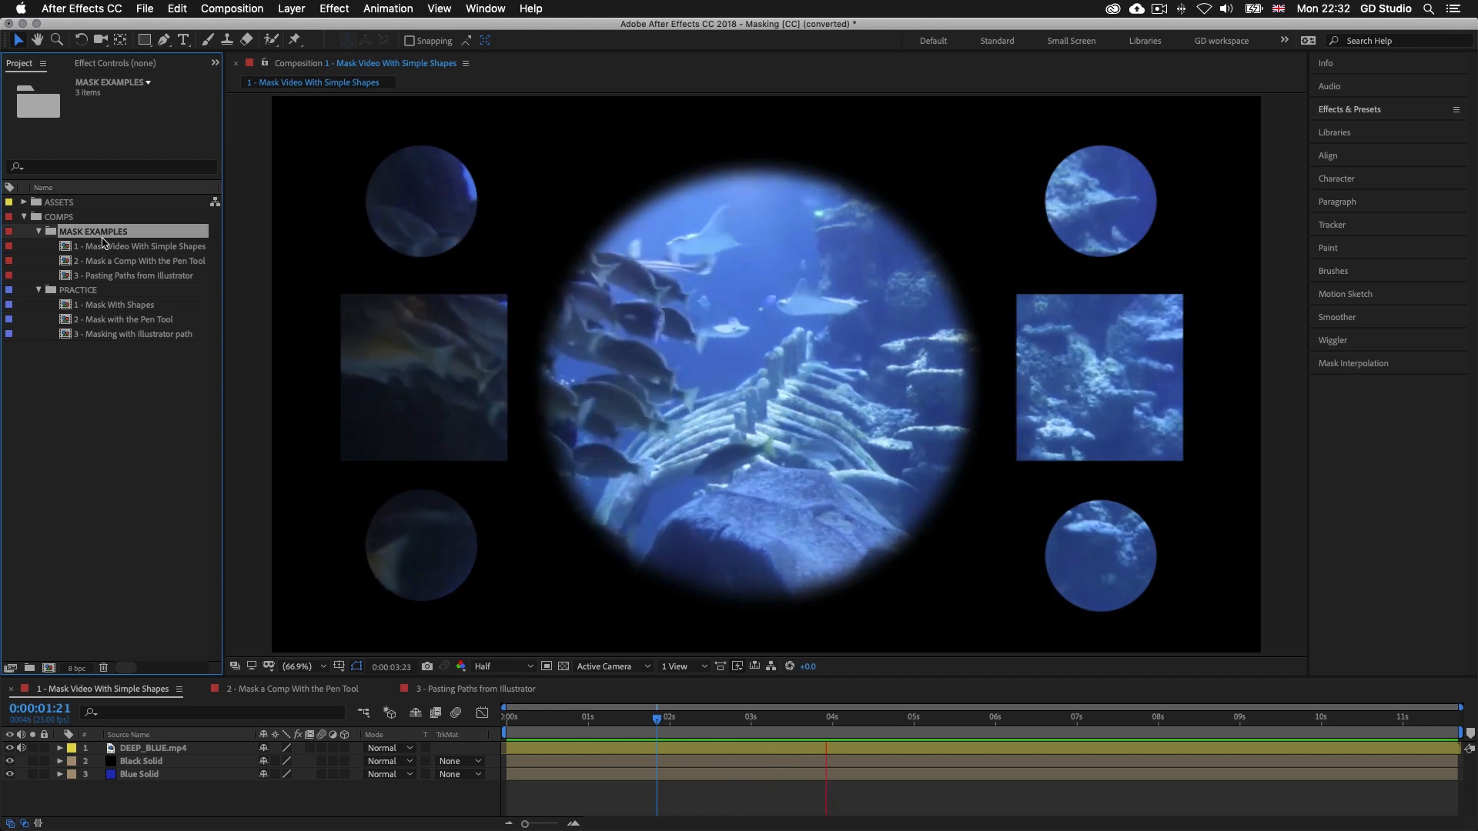
{"action": "left_click", "coordinate": [103, 245]}
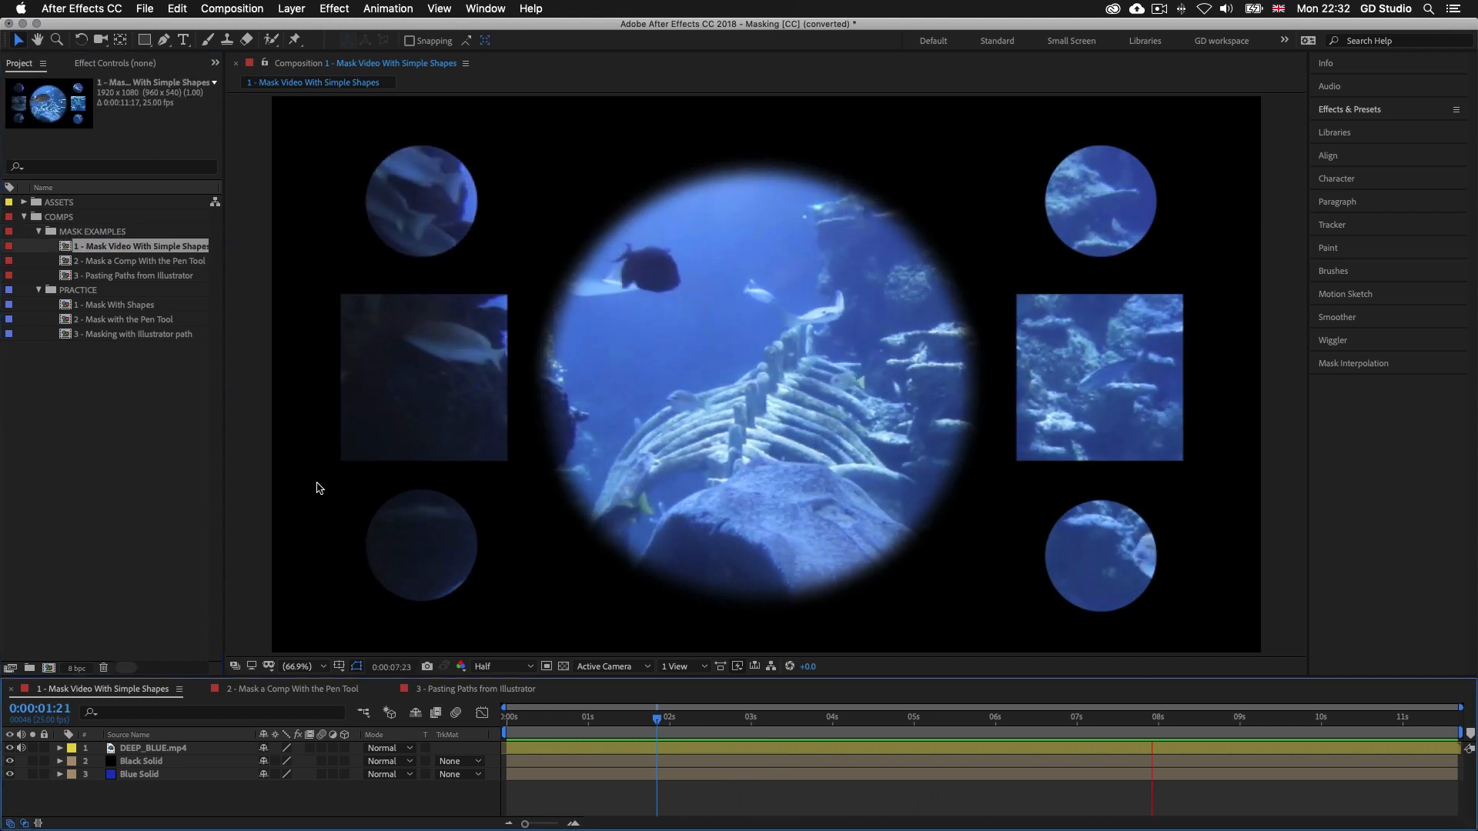
Return the current time to the start of the composition and preview its opening seconds
{"action": "key", "text": "space"}
{"action": "left_click", "coordinate": [684, 718]}
{"action": "key", "text": "Home"}
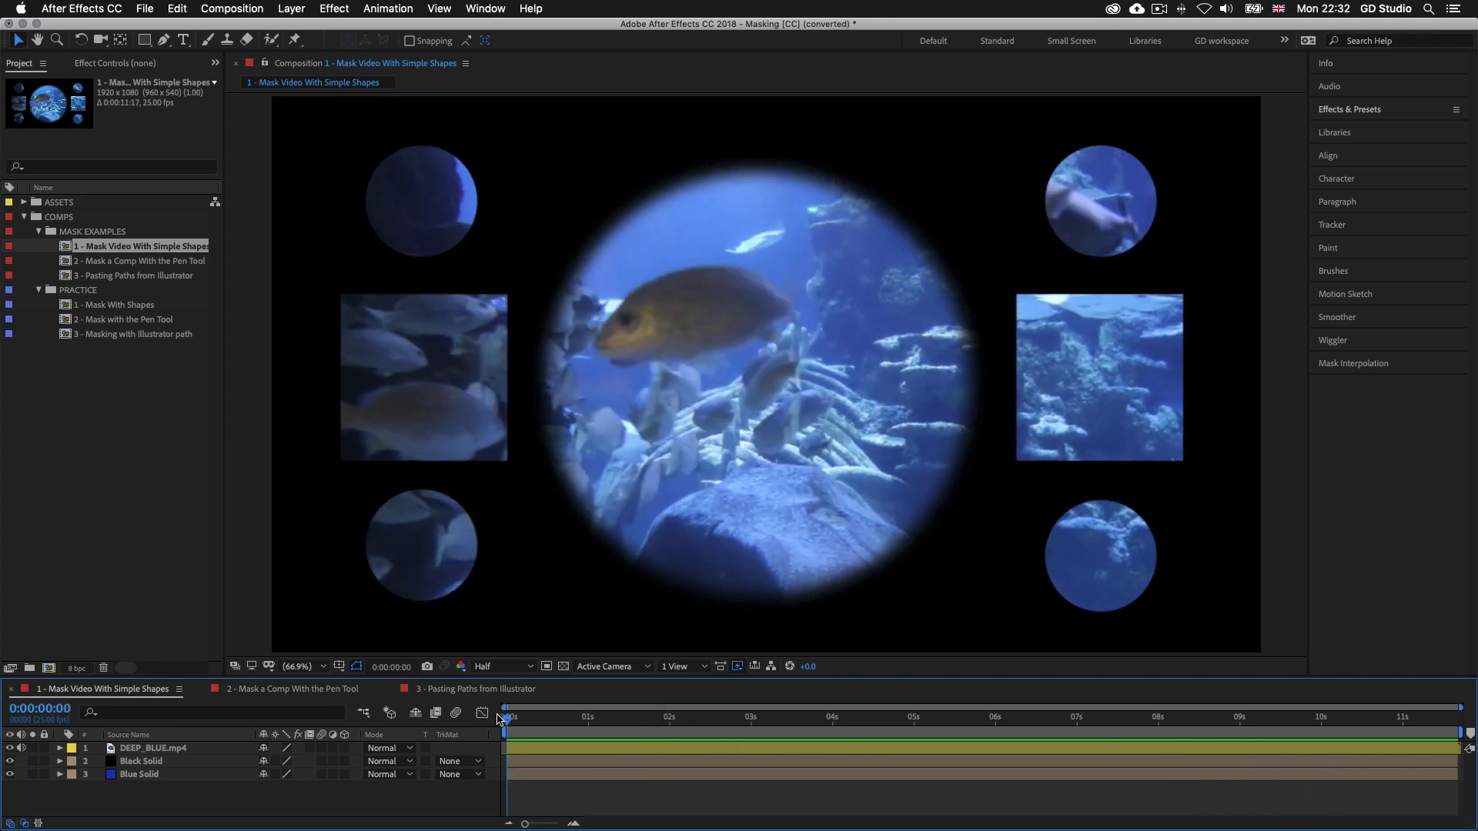
{"action": "key", "text": "space"}
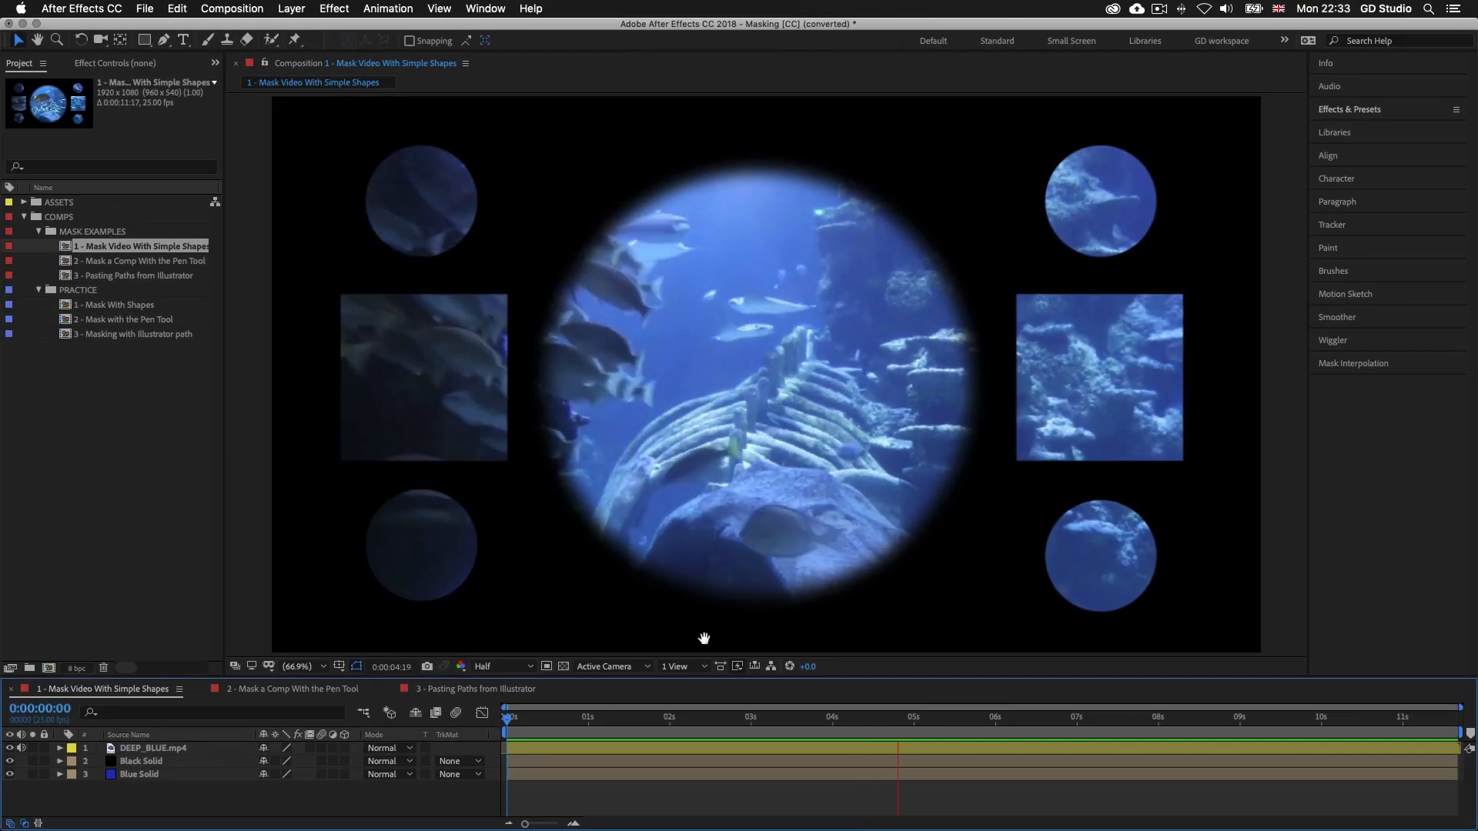
{"action": "key", "text": "space"}
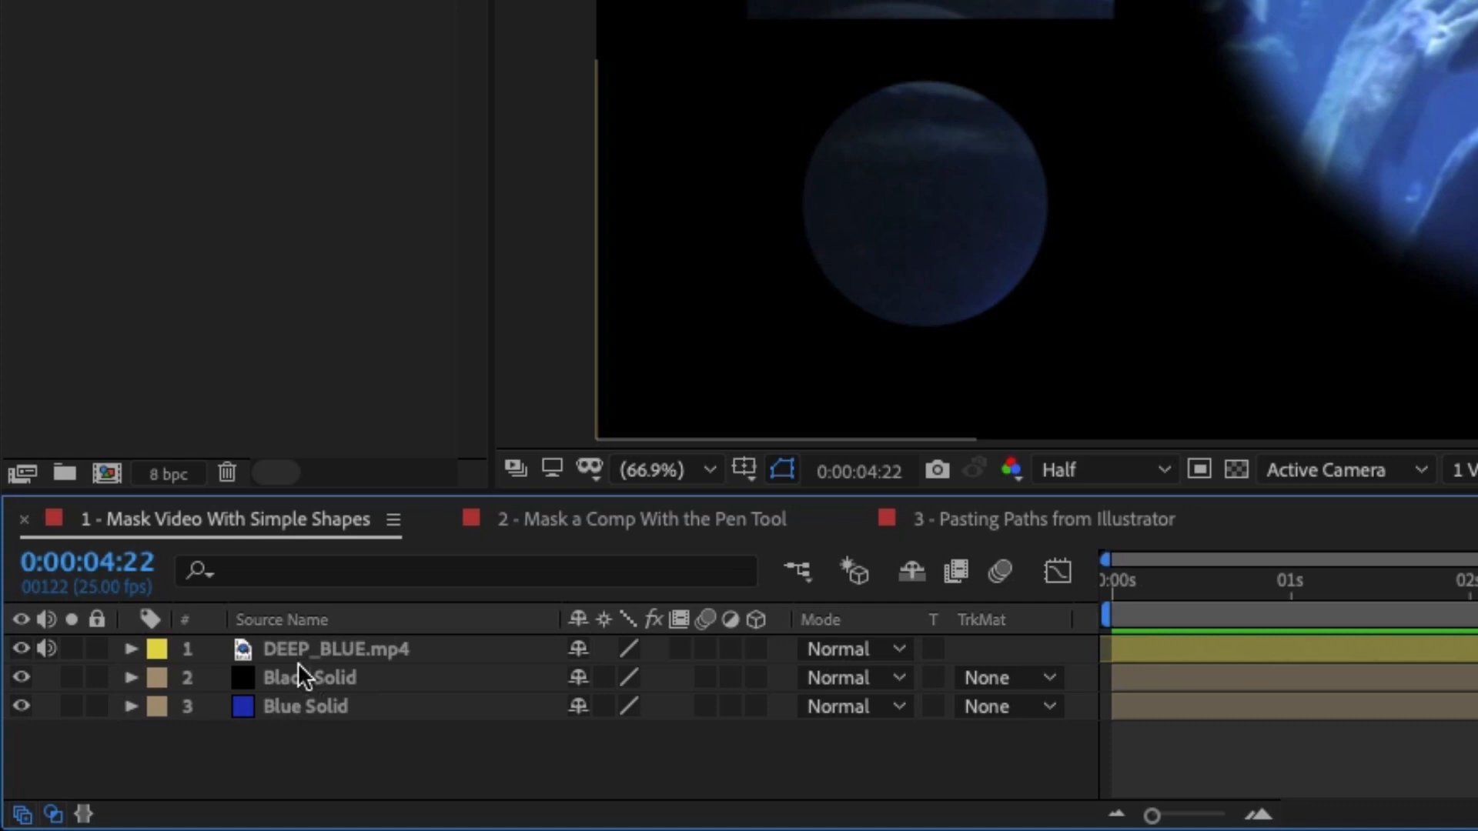
Hide the Black Solid layer so the Blue Solid serves as background, and preview the masked video over it
{"action": "left_click", "coordinate": [307, 649]}
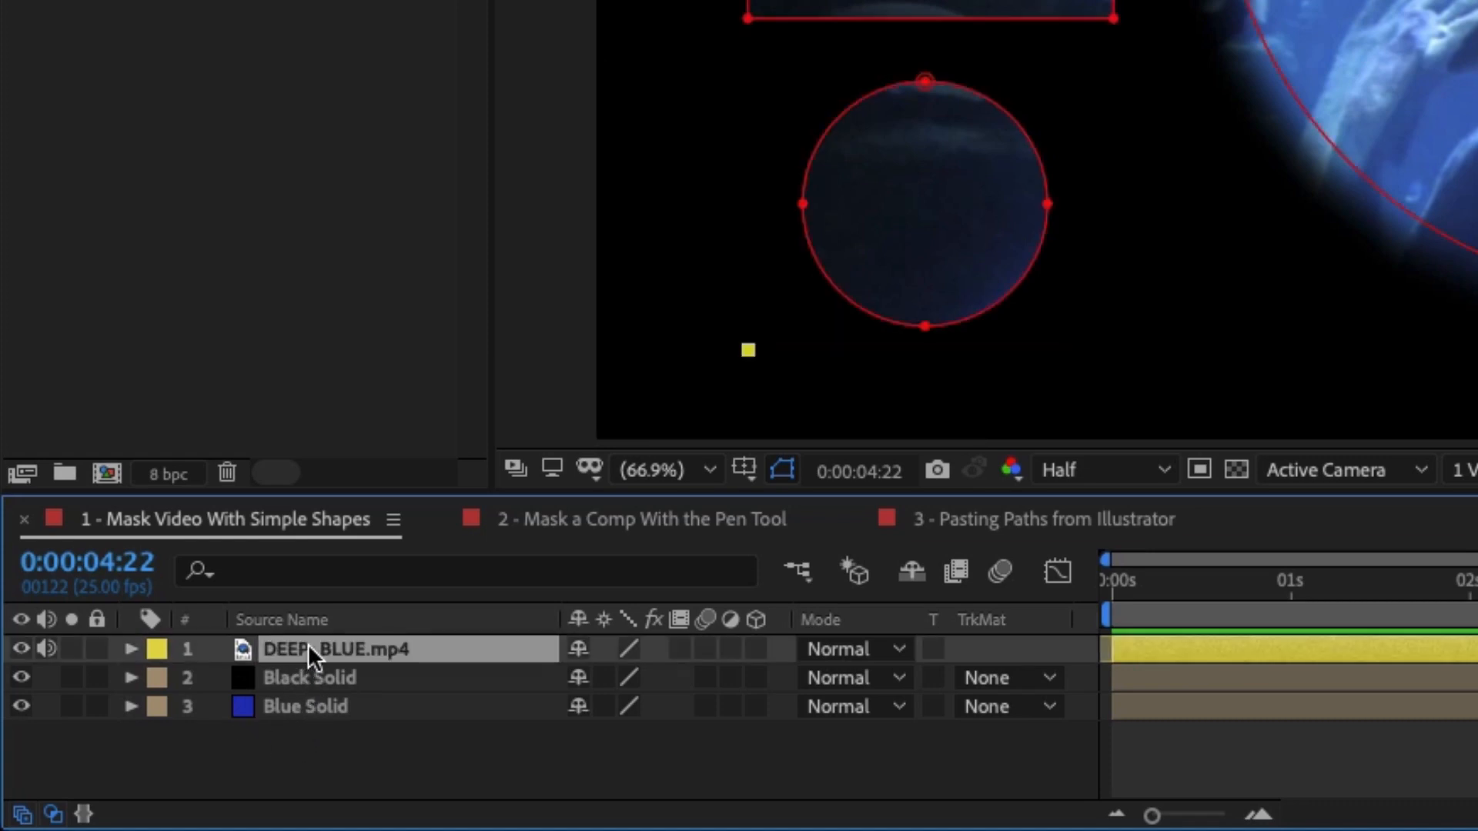
{"action": "left_click", "coordinate": [343, 675]}
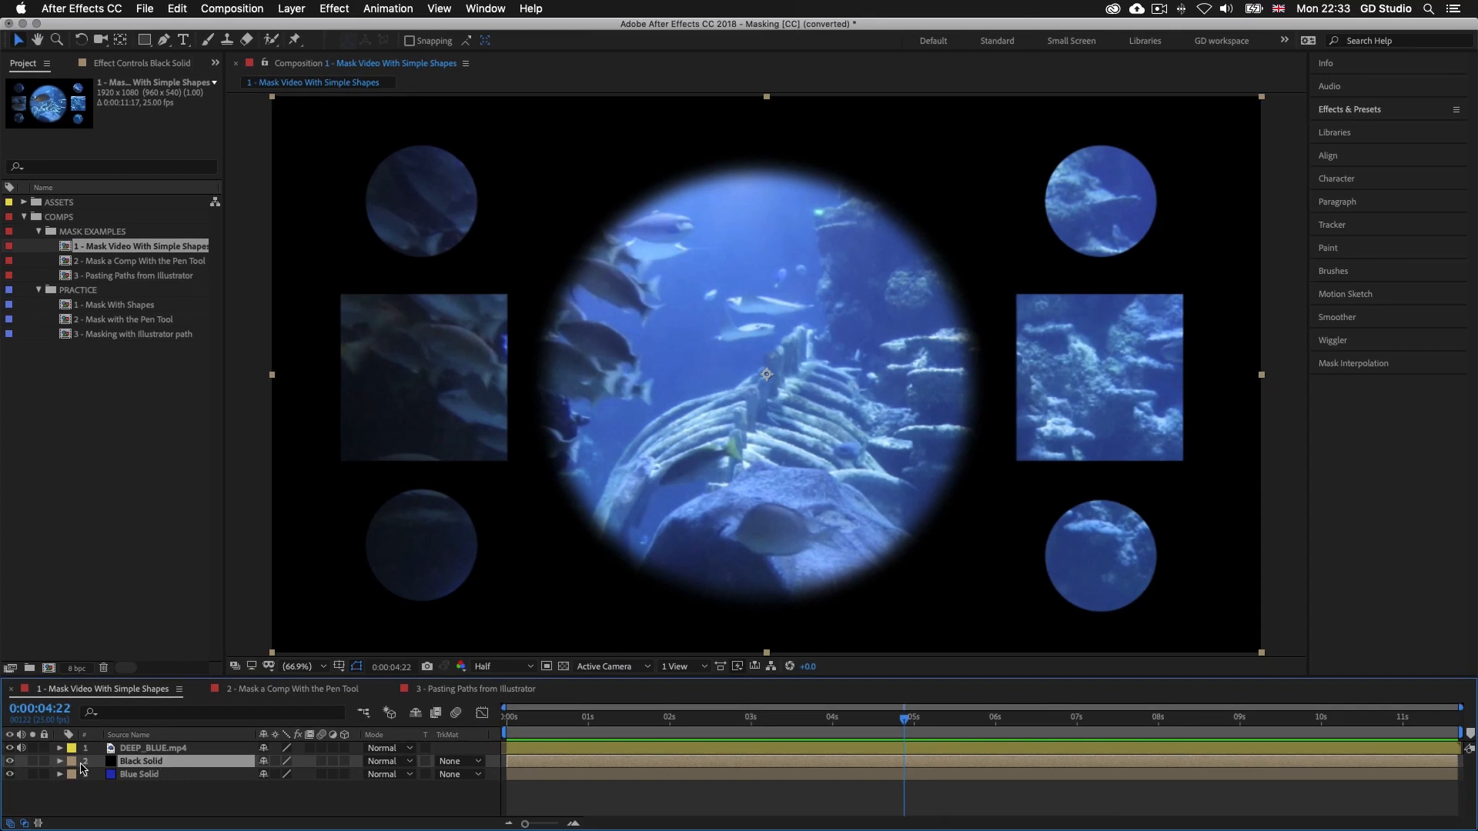
{"action": "left_click", "coordinate": [10, 761]}
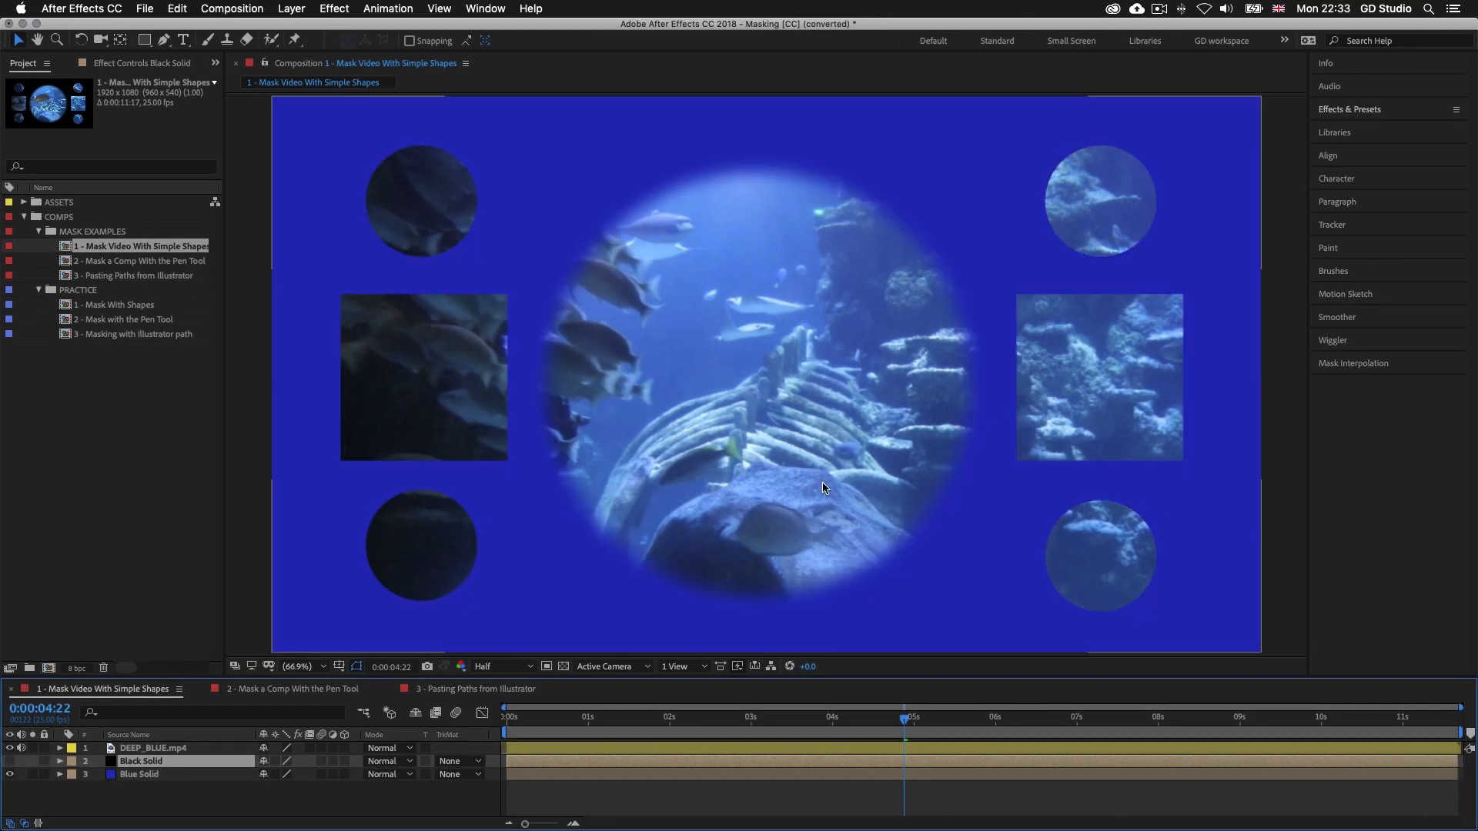
{"action": "key", "text": "v"}
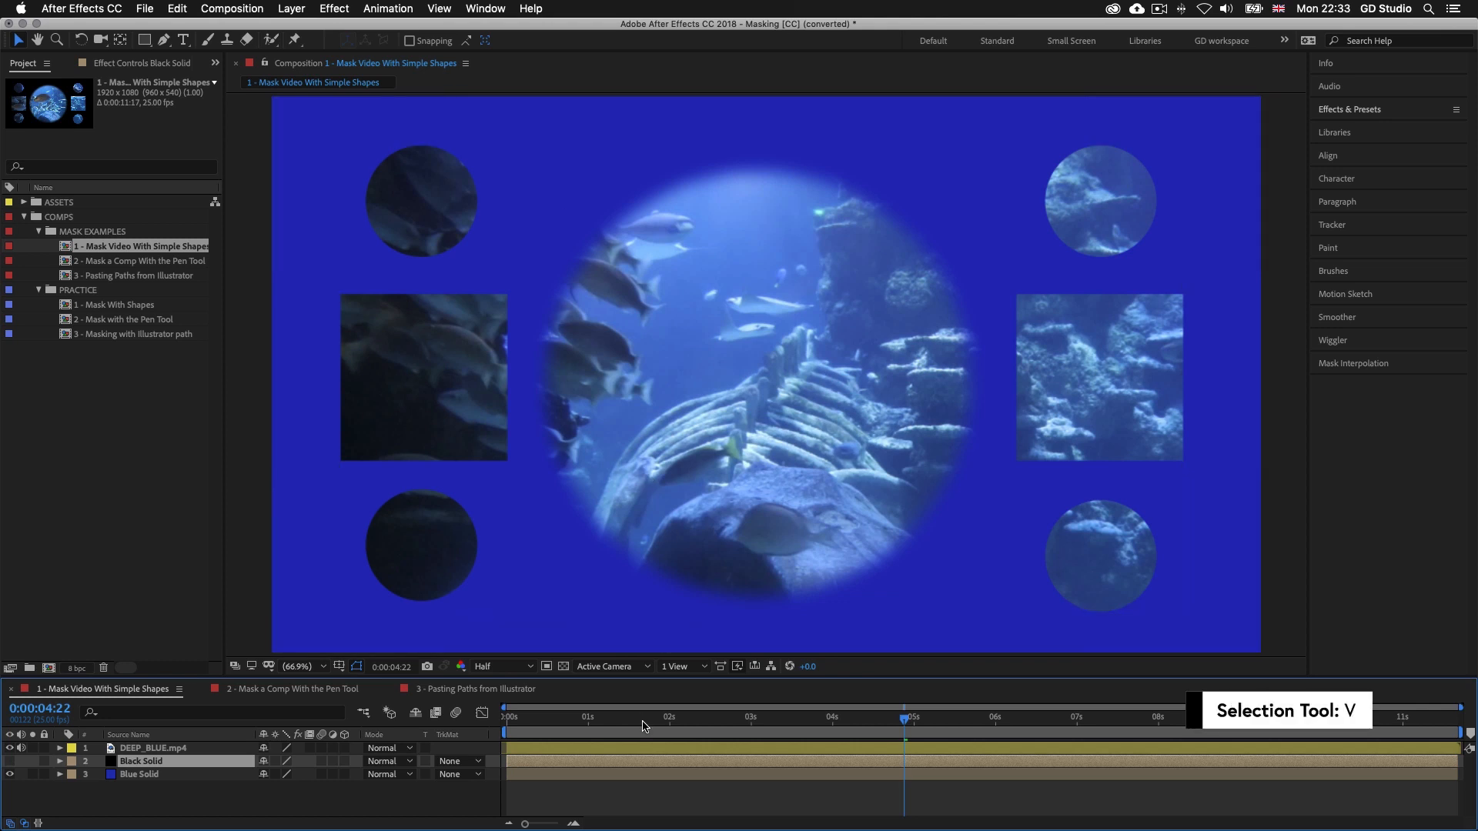
{"action": "key", "text": "space"}
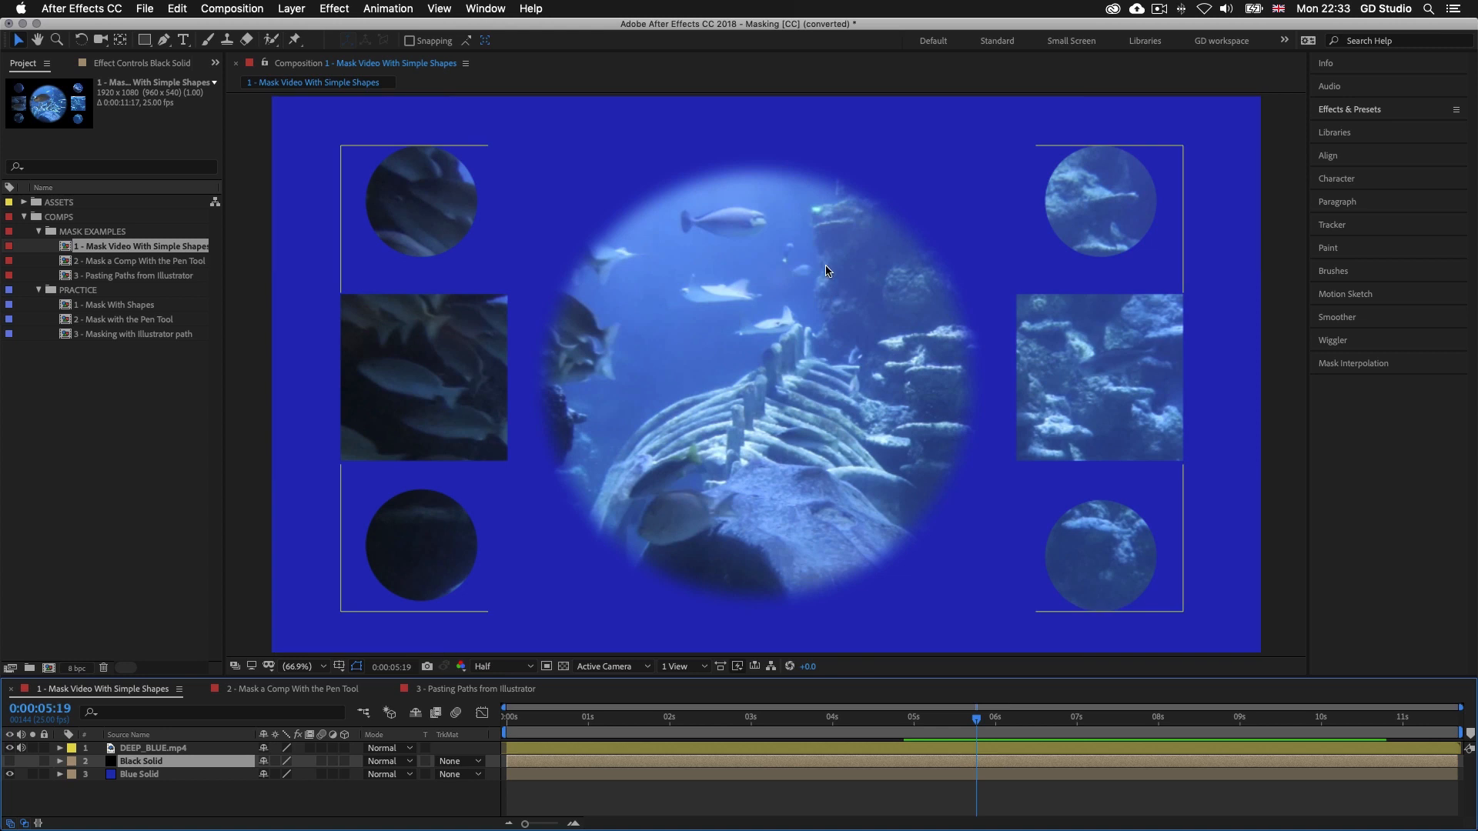
Expand the DEEP_BLUE.mp4 layer's Masks group and enlarge the timeline area to fit the full mask list
{"action": "left_click", "coordinate": [150, 750]}
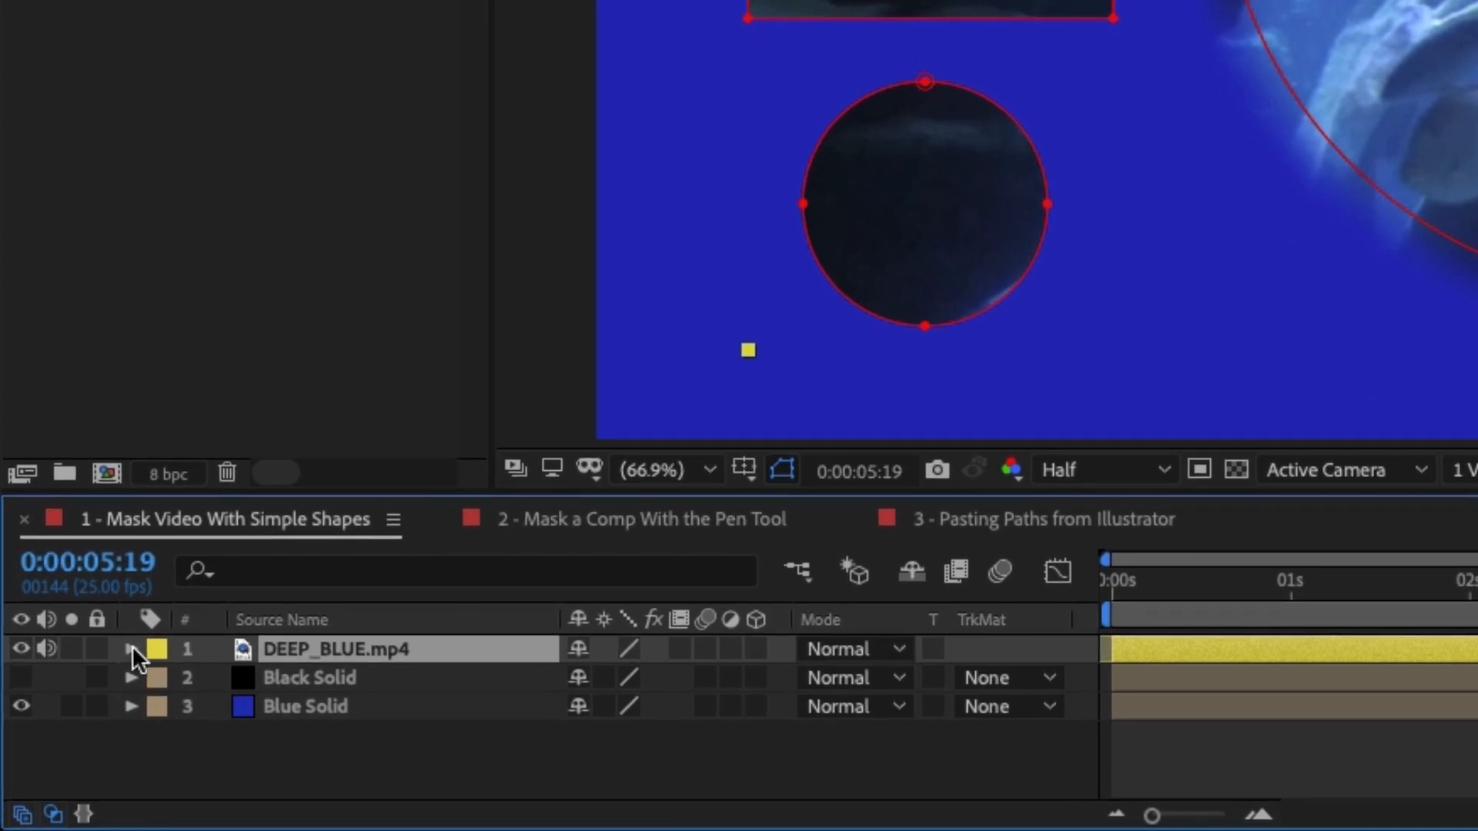
{"action": "left_click", "coordinate": [131, 649]}
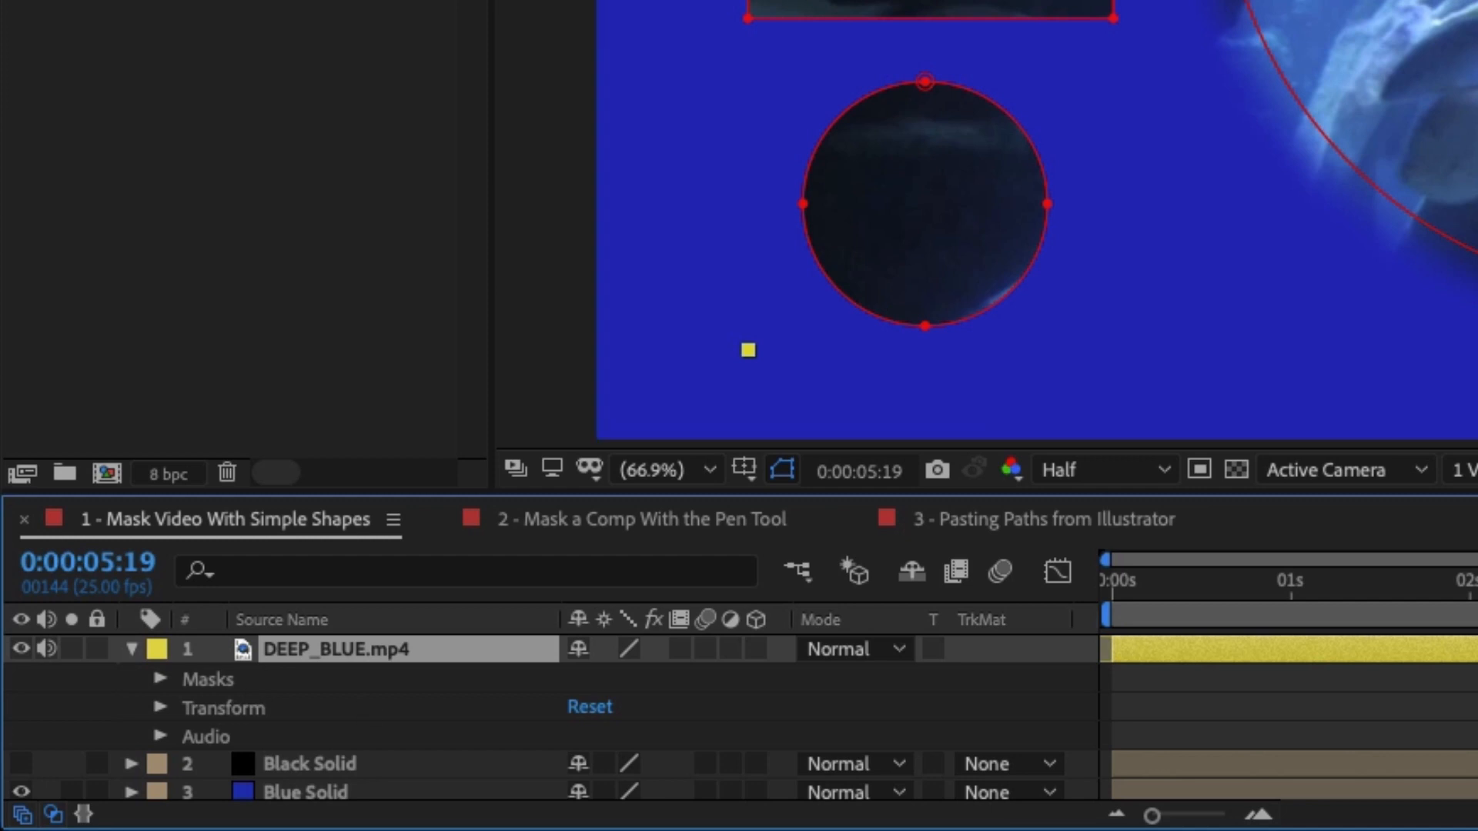
{"action": "left_click_drag", "start_coordinate": [739, 493], "coordinate": [739, 396]}
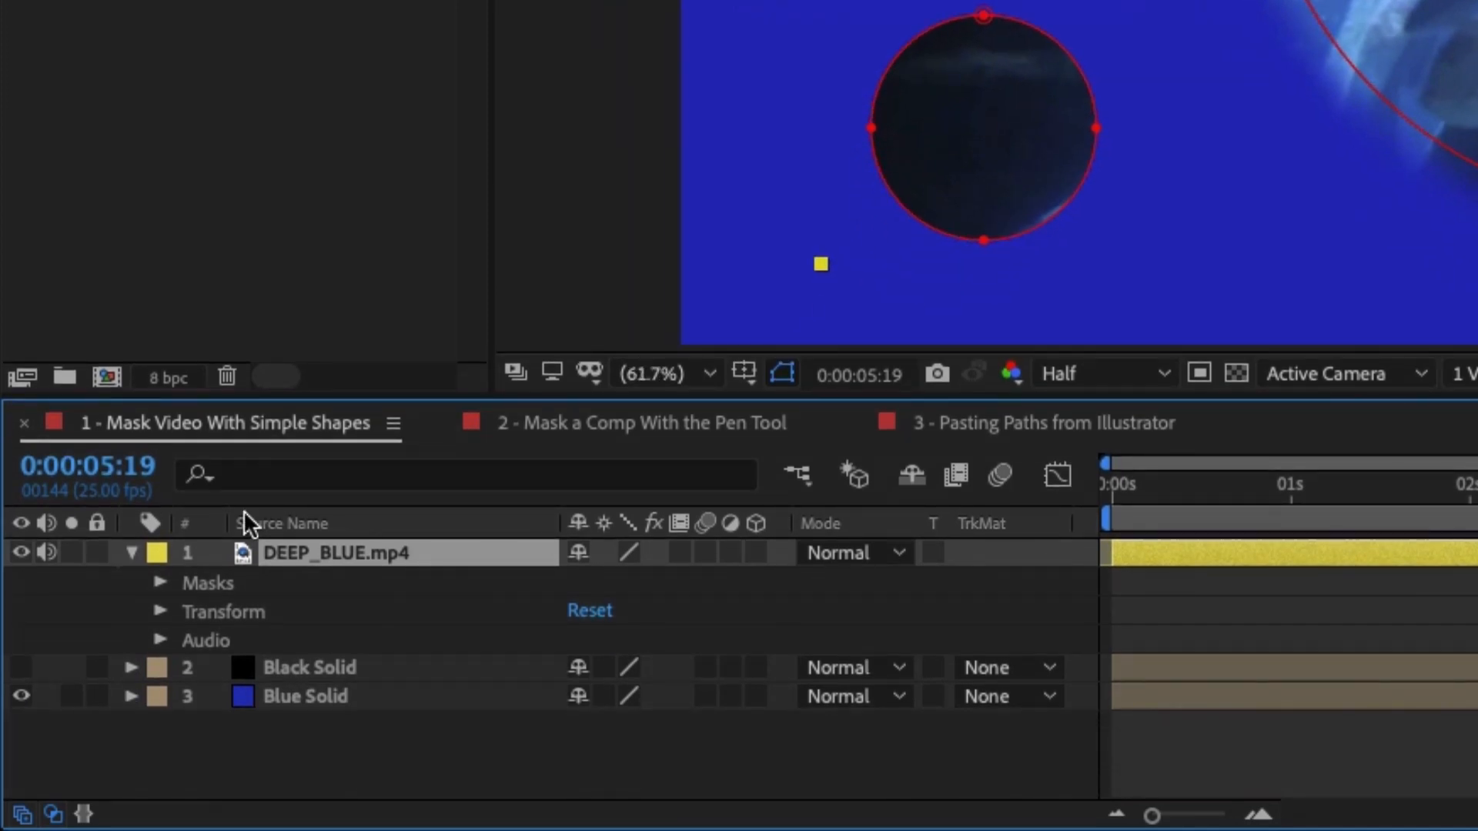
{"action": "left_click", "coordinate": [159, 584]}
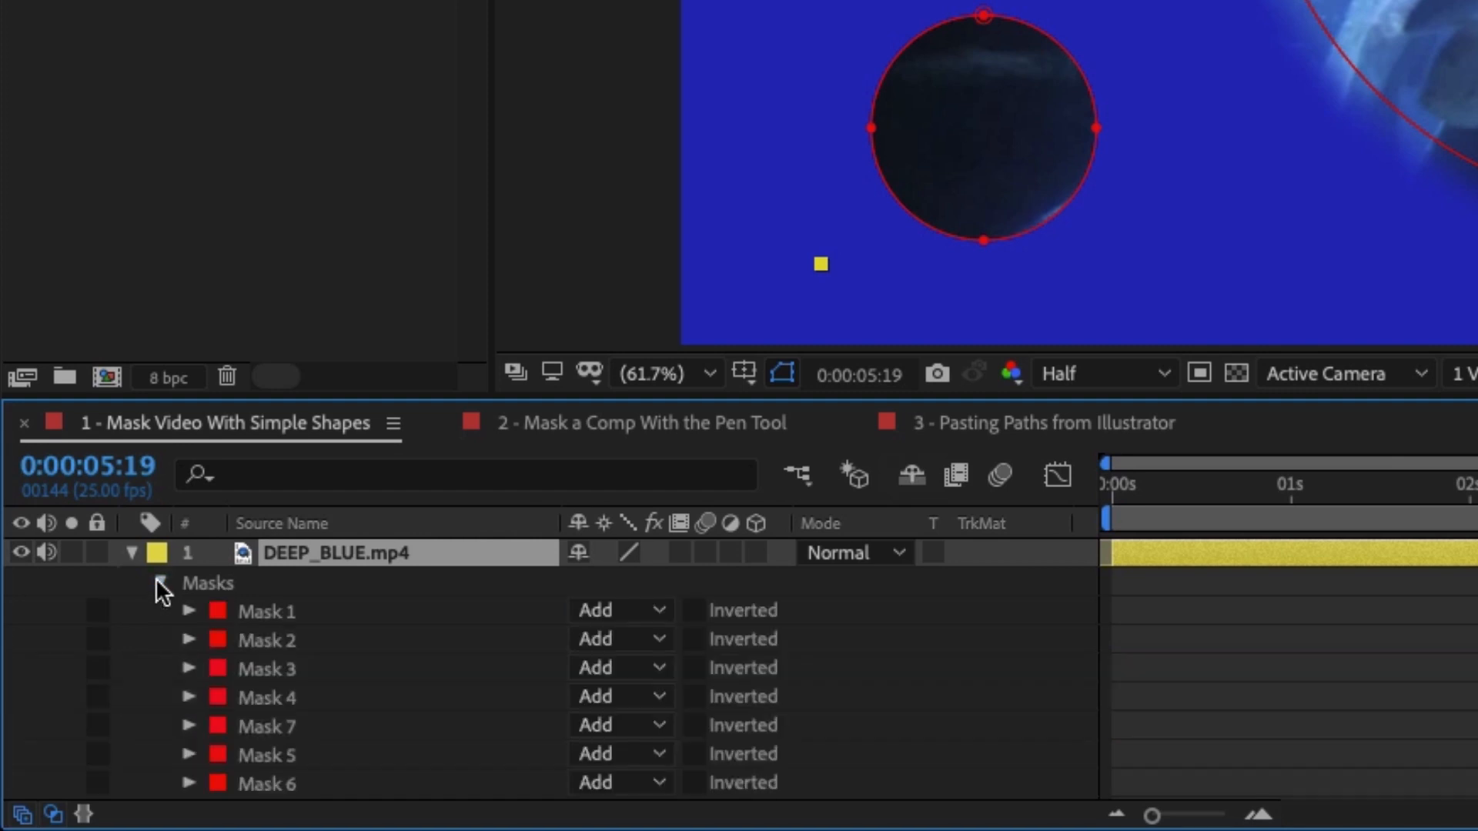
{"action": "left_click_drag", "start_coordinate": [885, 398], "coordinate": [886, 331]}
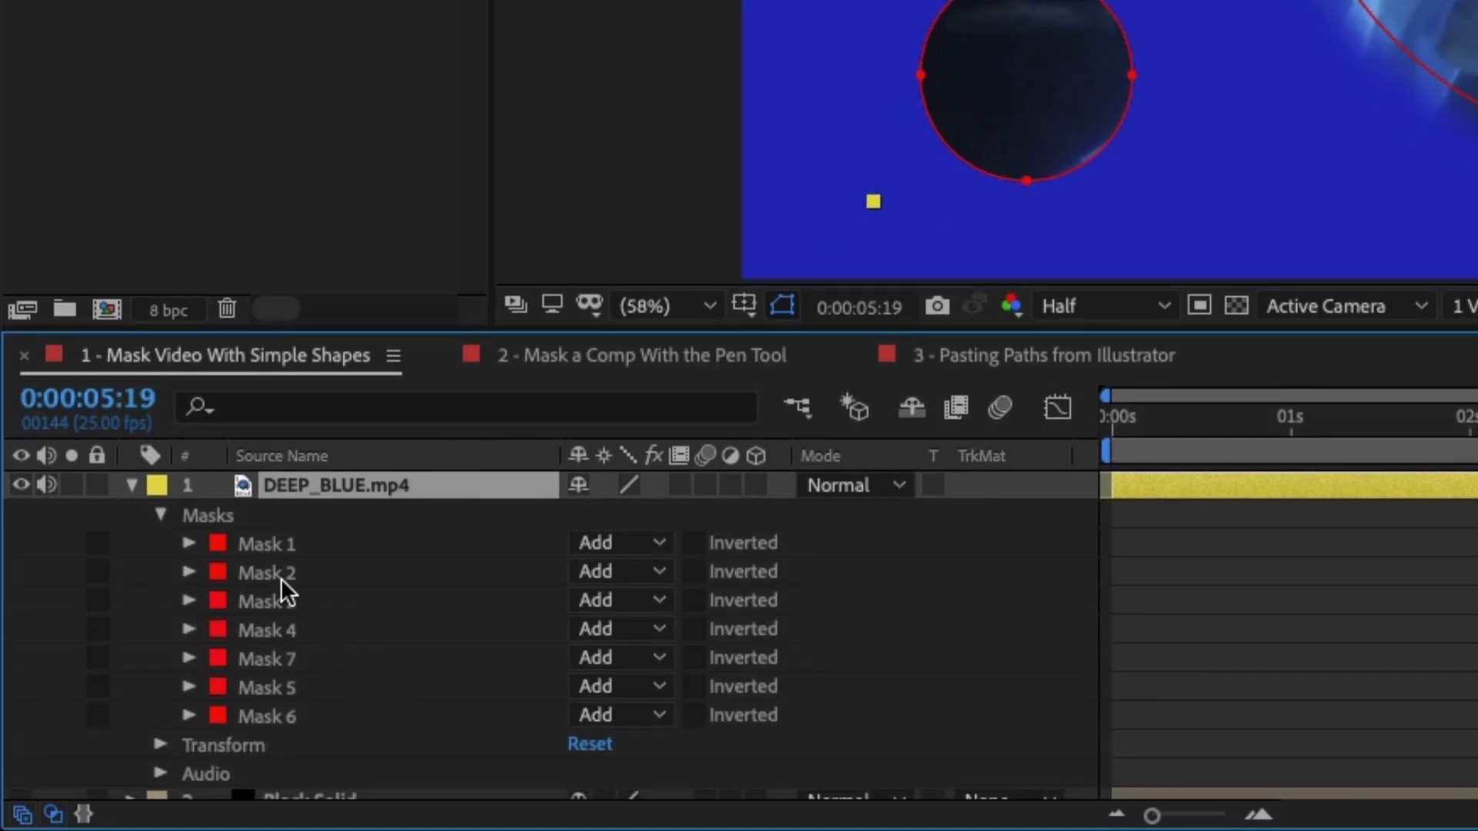
Set Mask 1's feather to 39 pixels, opacity to about 77% and expansion to 41 pixels
{"action": "left_click", "coordinate": [283, 548]}
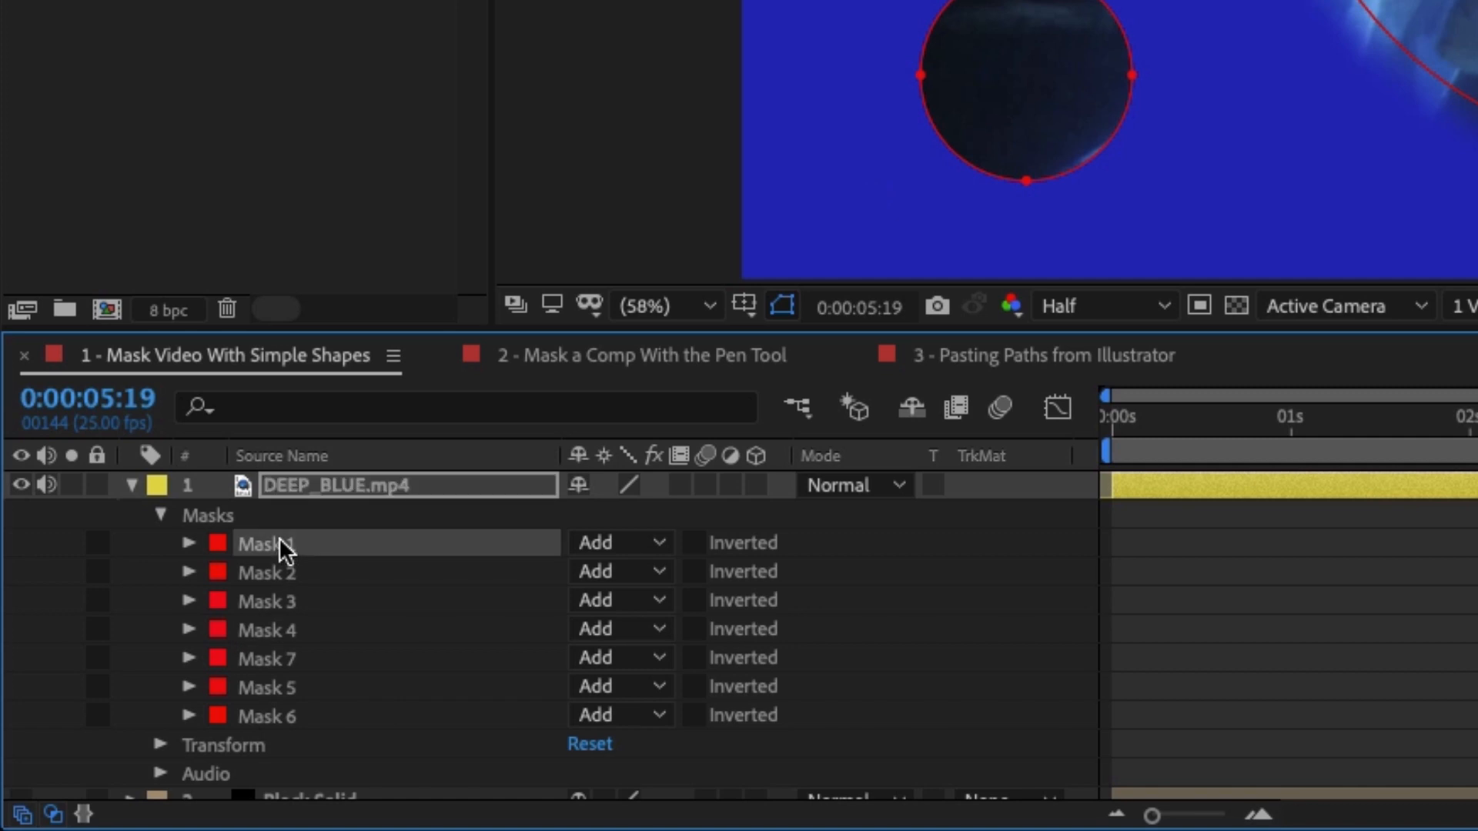
{"action": "left_click", "coordinate": [188, 542]}
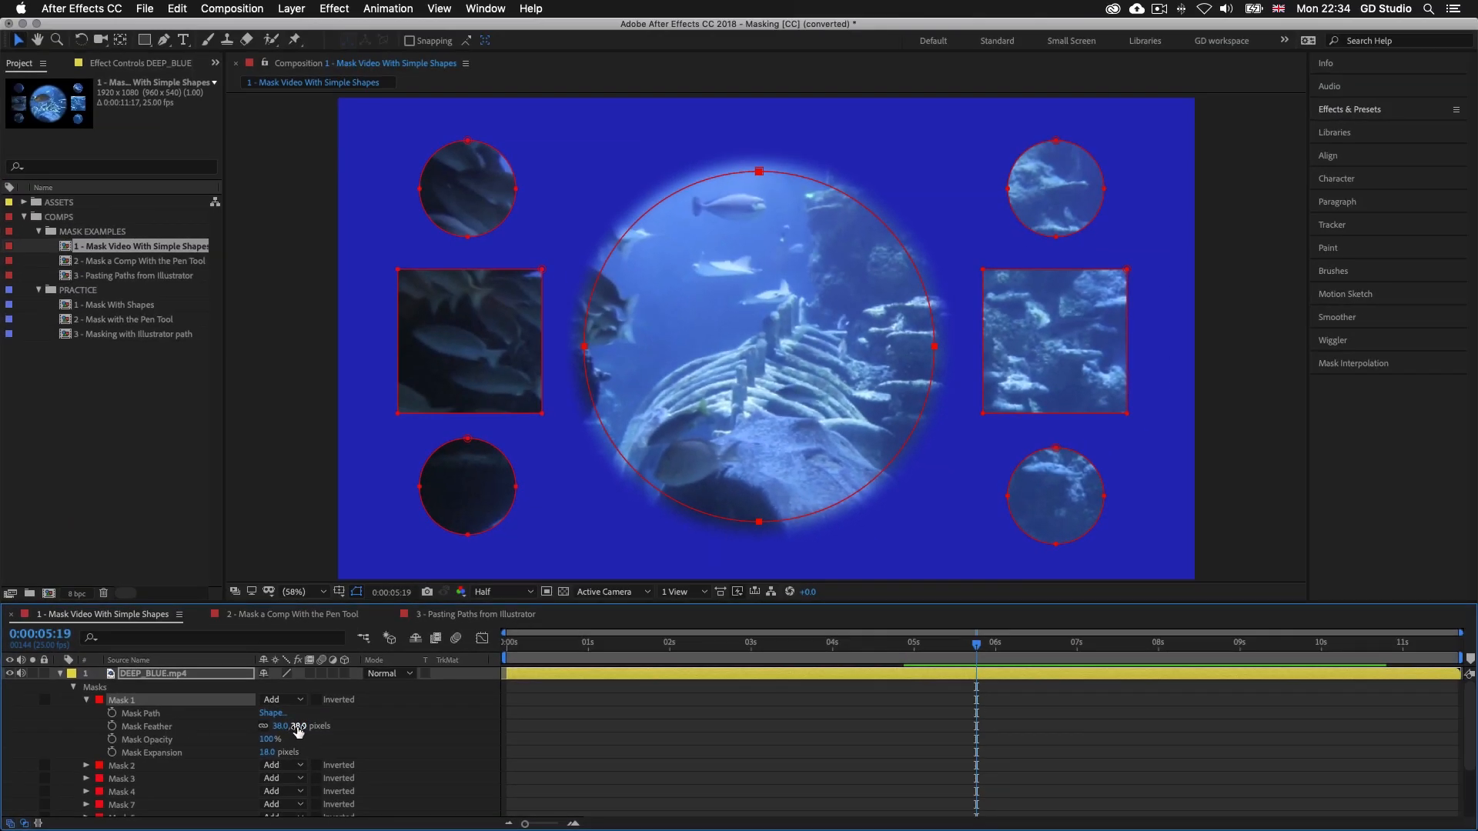
{"action": "mouse_move", "coordinate": [298, 731]}
{"action": "left_mouse_down"}
{"action": "mouse_move", "coordinate": [238, 737]}
{"action": "mouse_move", "coordinate": [291, 751]}
{"action": "mouse_move", "coordinate": [272, 740]}
{"action": "left_mouse_up"}
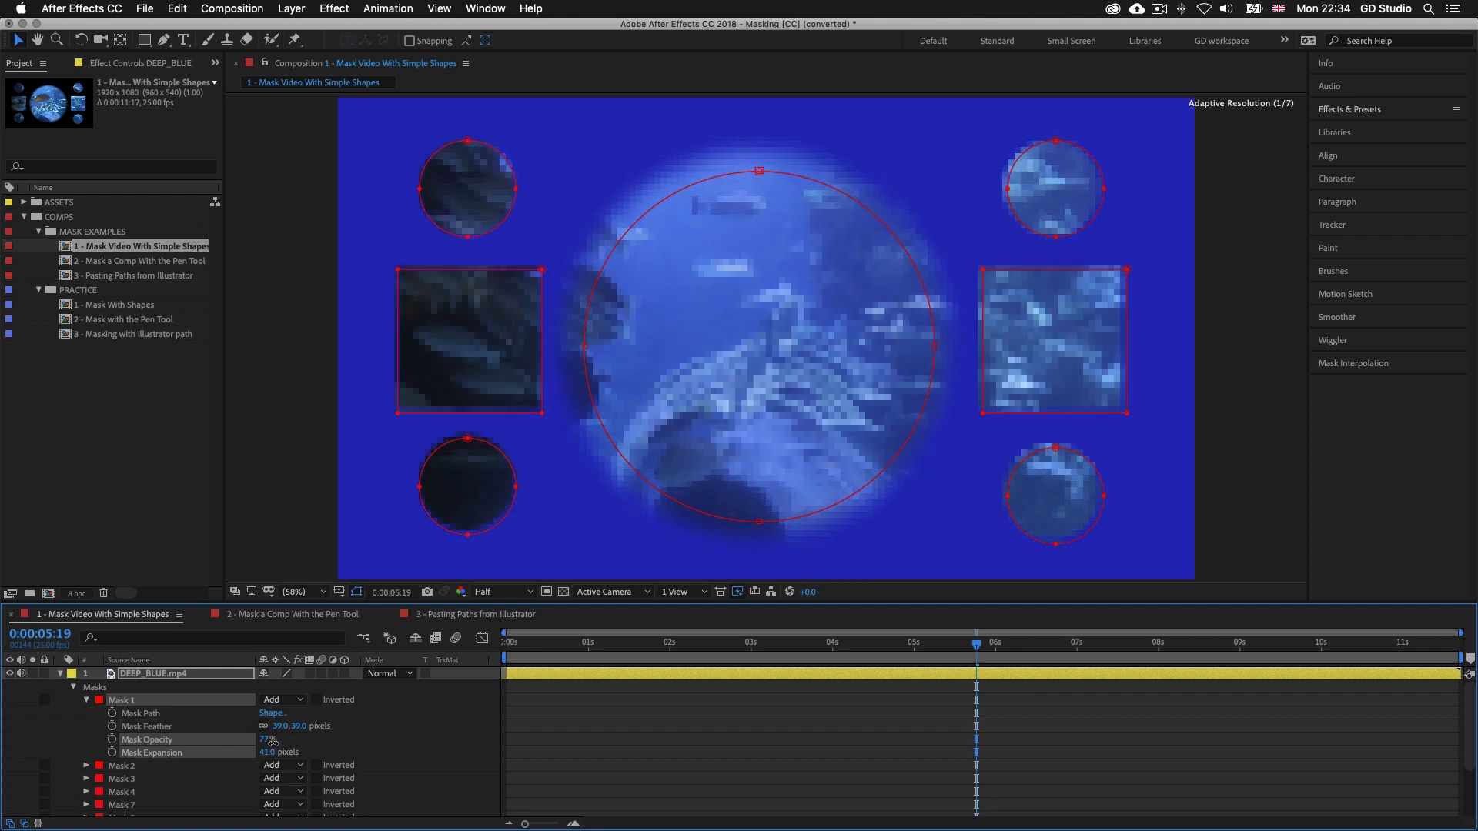
Collapse Mask 1's properties, and briefly expand and close the properties of Mask 2, Mask 3 and Mask 4
{"action": "left_click", "coordinate": [88, 701]}
{"action": "left_click", "coordinate": [86, 713]}
{"action": "left_click", "coordinate": [86, 714]}
{"action": "left_click", "coordinate": [86, 727]}
{"action": "left_click", "coordinate": [86, 726]}
{"action": "left_click", "coordinate": [86, 740]}
{"action": "left_click", "coordinate": [86, 740]}
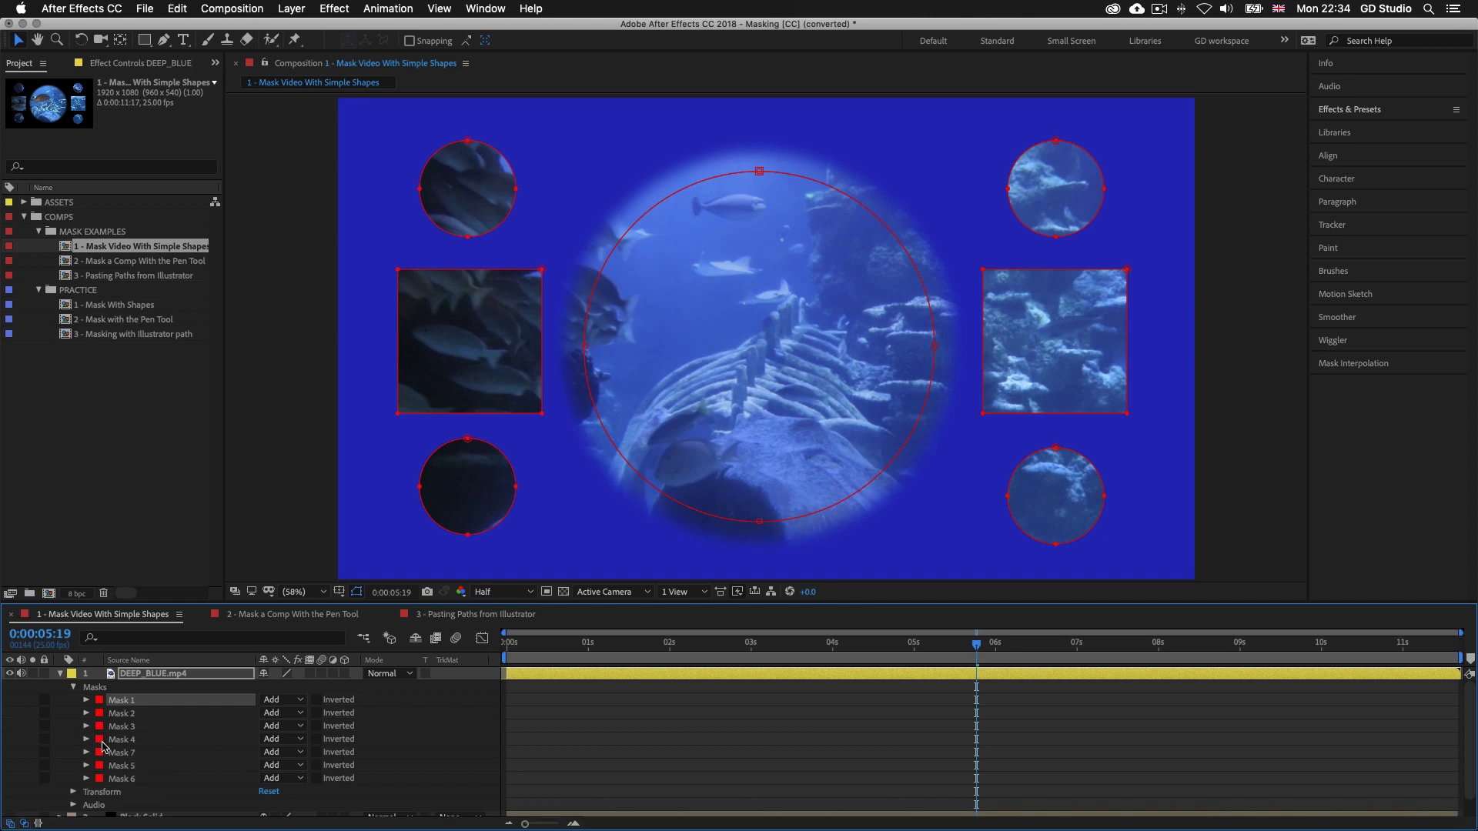
Select each mask of DEEP_BLUE.mp4 in turn from Mask 6 up to Mask 1, and collapse the Masks group
{"action": "left_click", "coordinate": [119, 779]}
{"action": "left_click", "coordinate": [121, 766]}
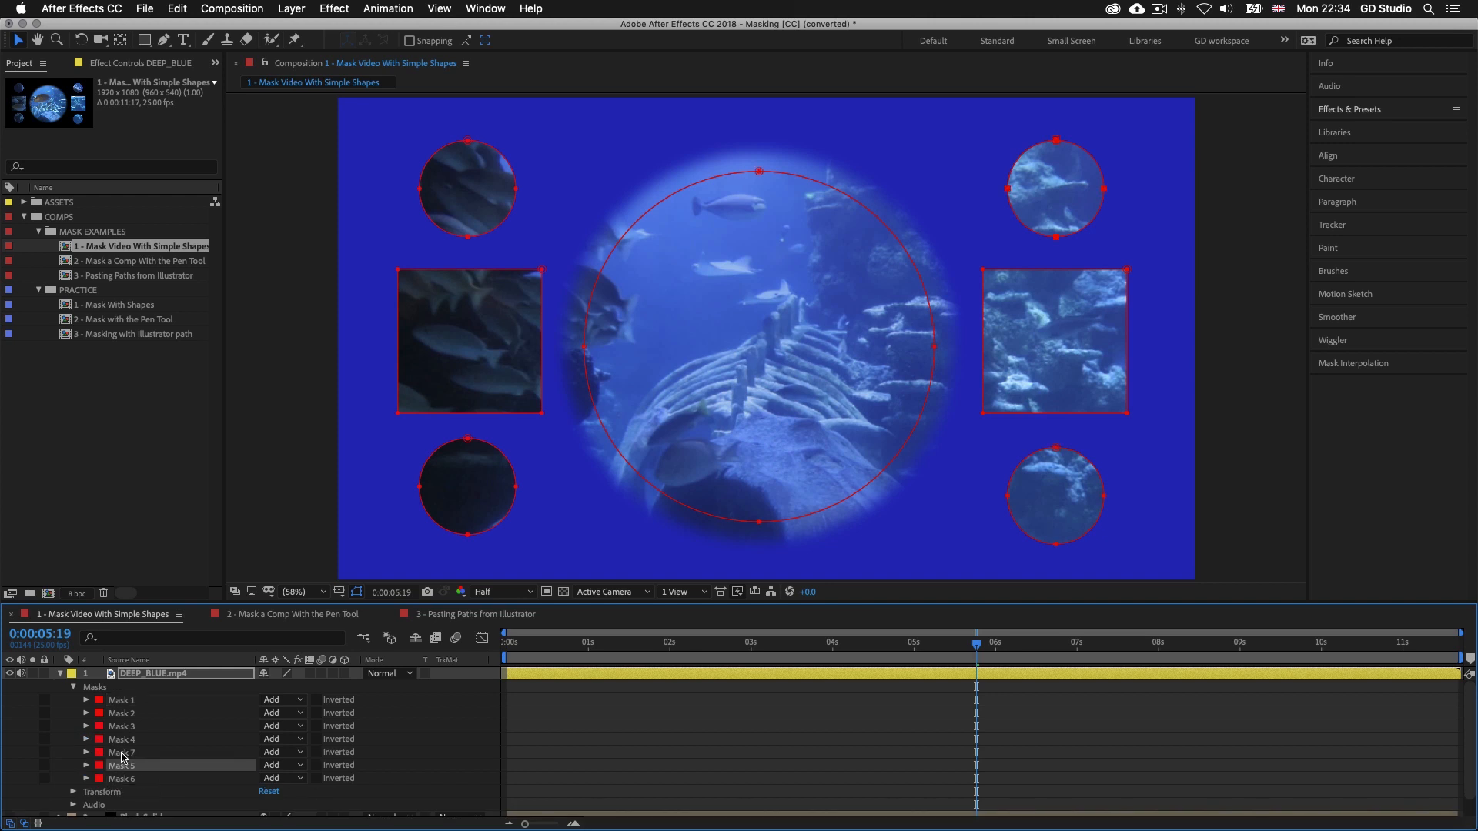
{"action": "left_click", "coordinate": [123, 754]}
{"action": "left_click", "coordinate": [125, 740]}
{"action": "left_click", "coordinate": [126, 726]}
{"action": "left_click", "coordinate": [125, 714]}
{"action": "left_click", "coordinate": [125, 701]}
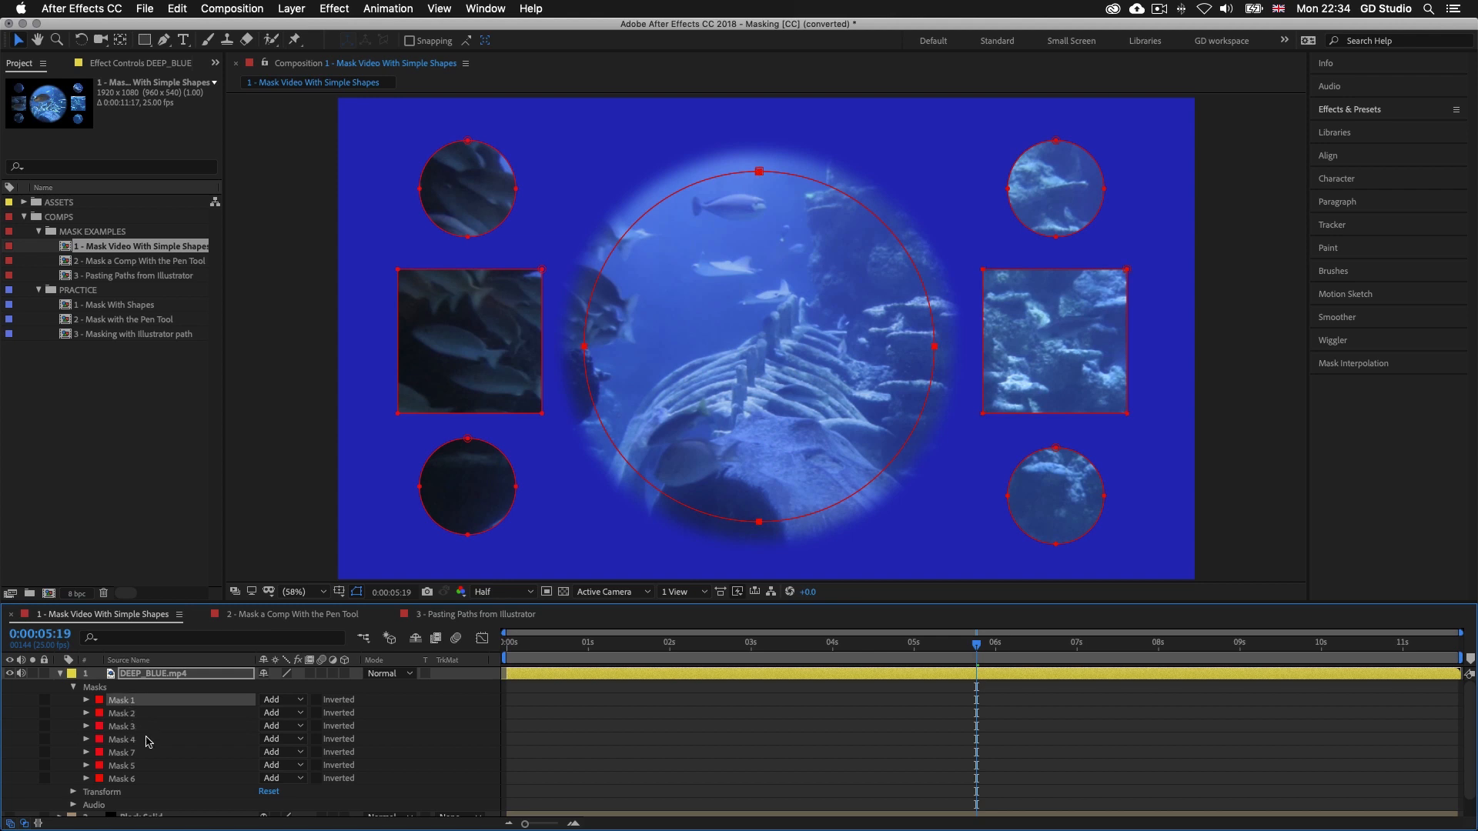
{"action": "left_click", "coordinate": [74, 687]}
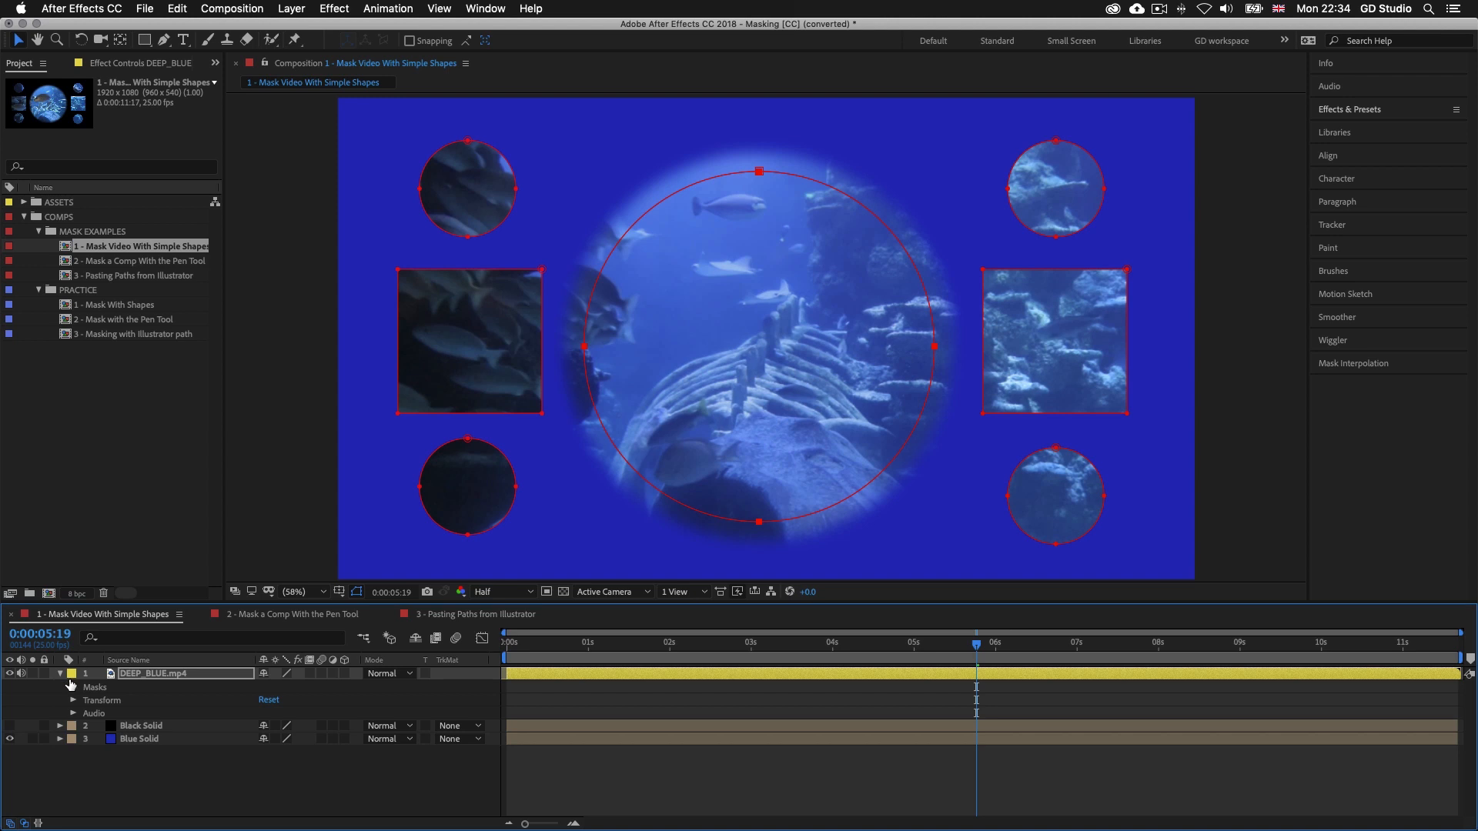
Collapse the DEEP_BLUE.mp4 layer, then open the composition "2 - Mask a Comp With the Pen Tool" and preview it from the first frame
{"action": "left_click", "coordinate": [60, 674]}
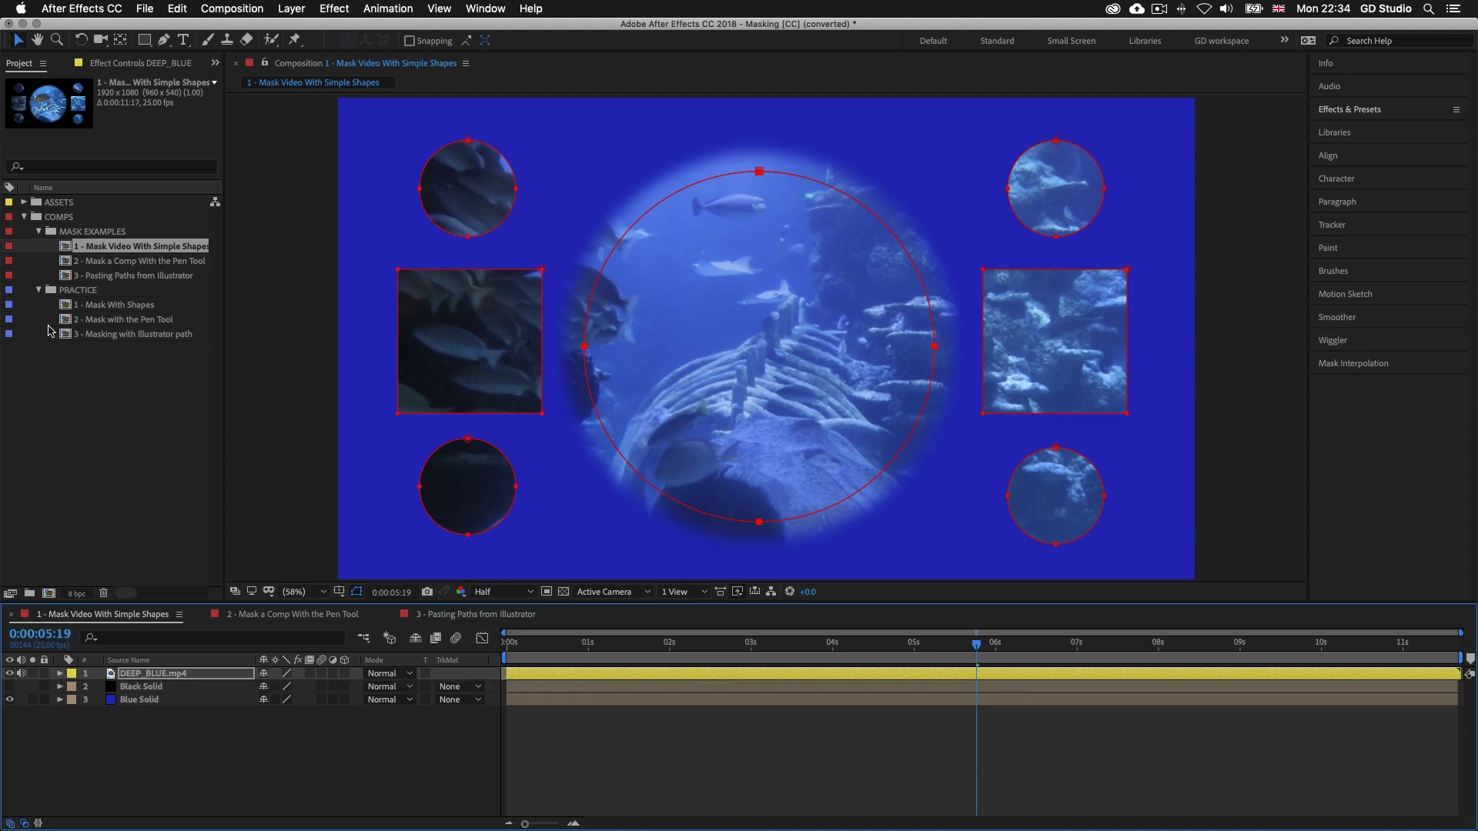
{"action": "left_click", "coordinate": [100, 262]}
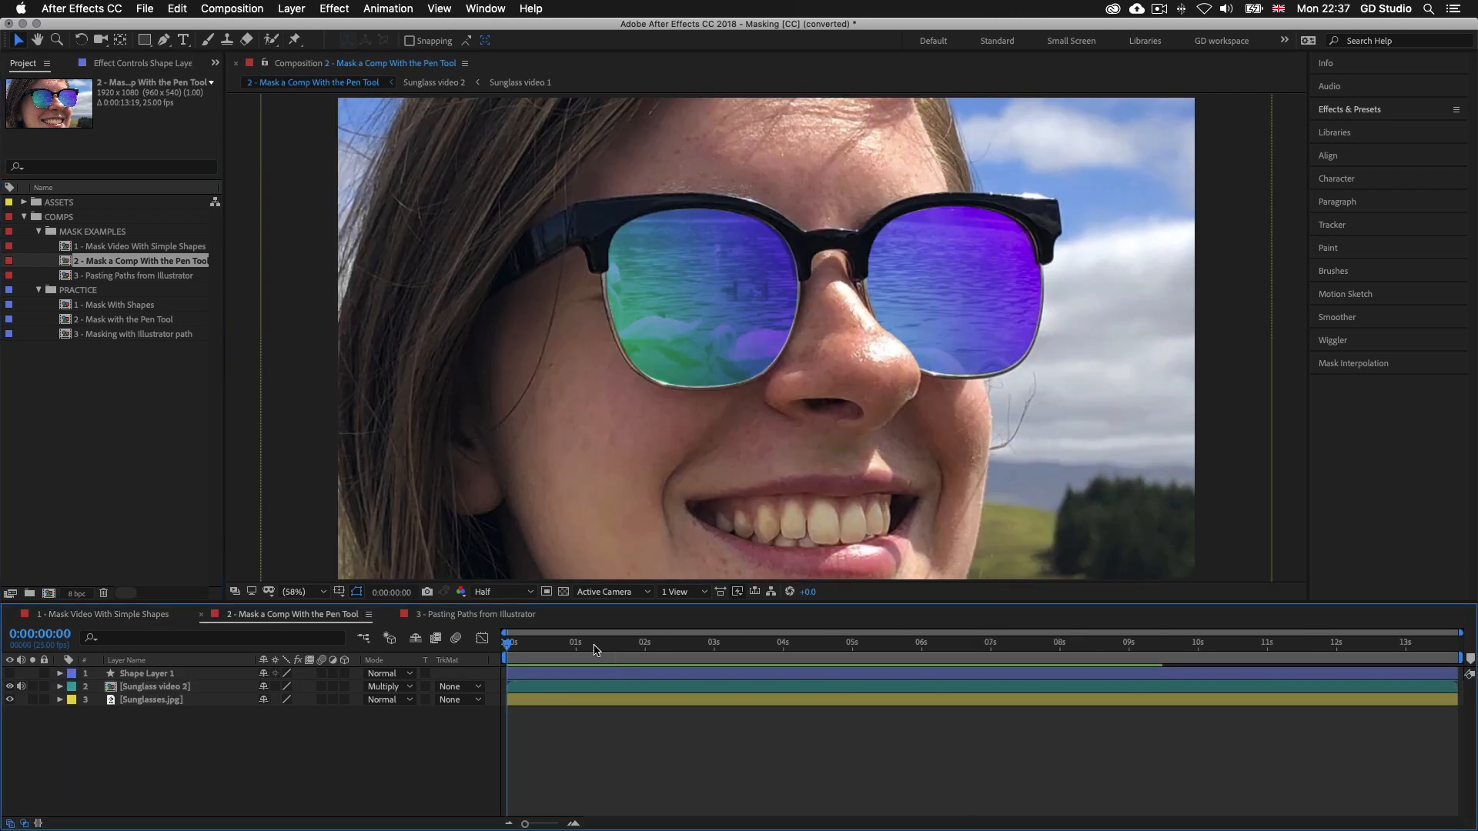
{"action": "mouse_move", "coordinate": [507, 645]}
{"action": "left_mouse_down"}
{"action": "mouse_move", "coordinate": [520, 646]}
{"action": "mouse_move", "coordinate": [499, 645]}
{"action": "left_mouse_up"}
{"action": "left_click", "coordinate": [623, 687]}
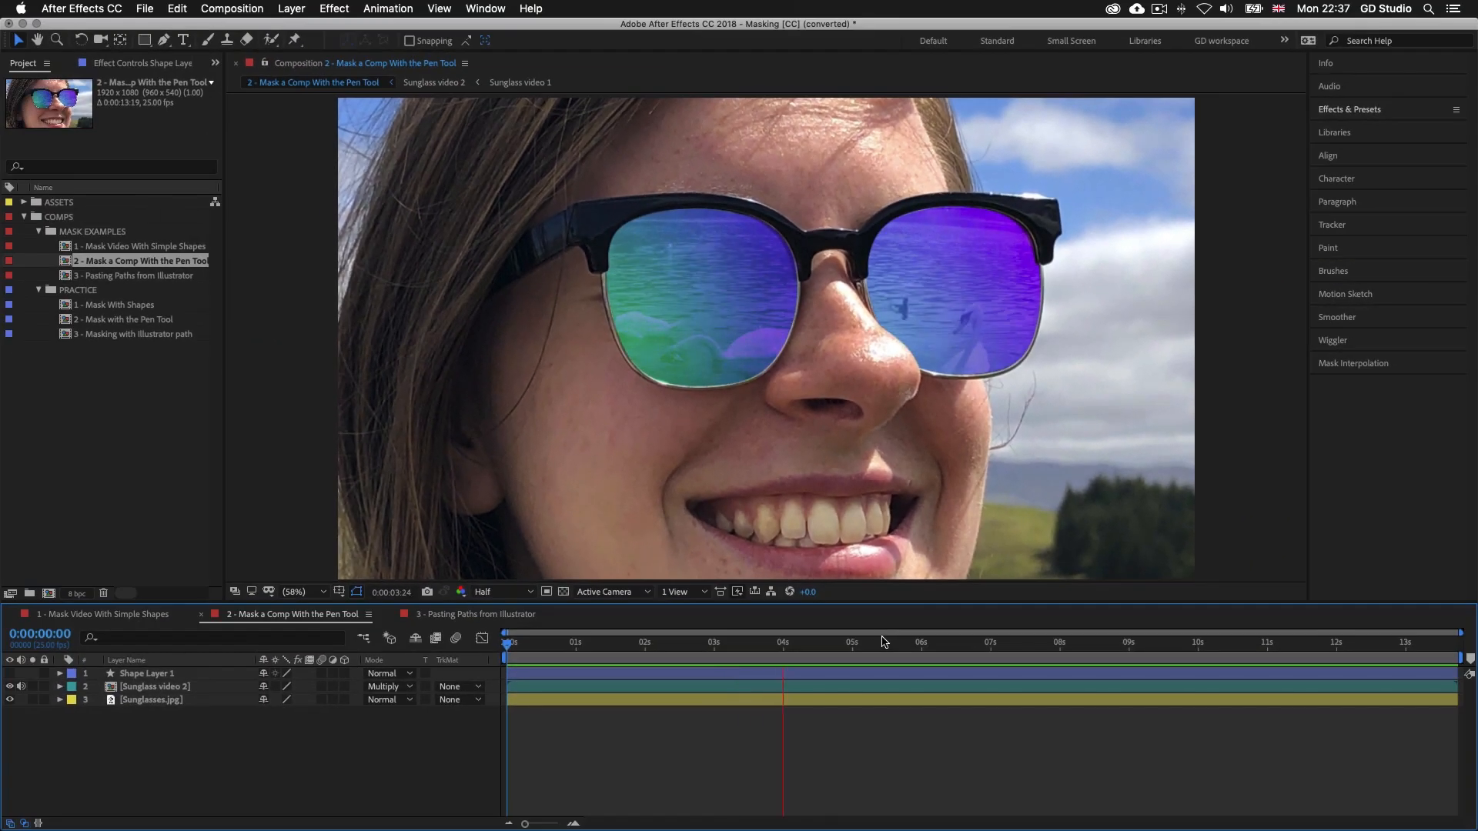
{"action": "key", "text": "space"}
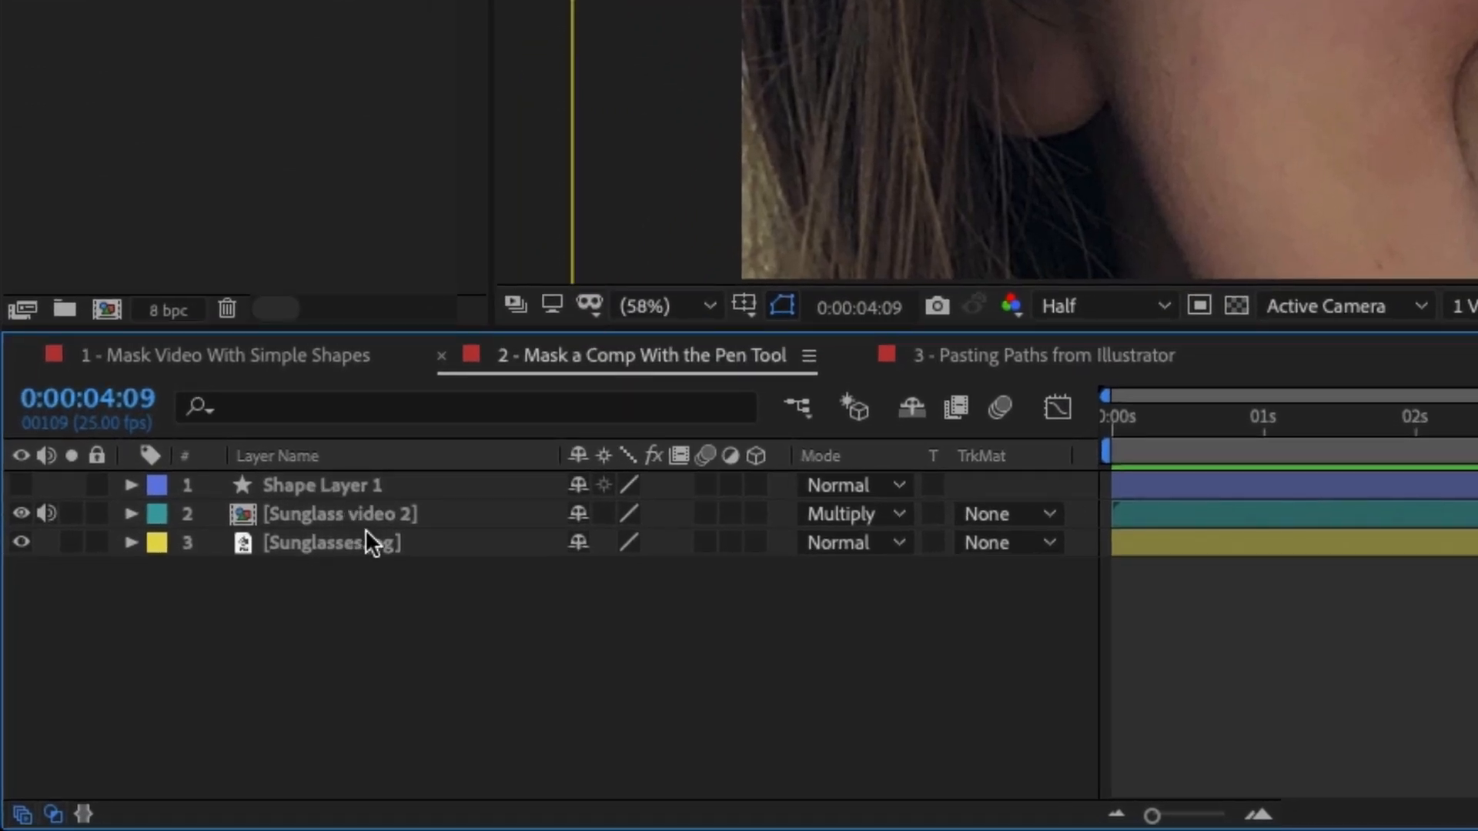
Temporarily show Shape Layer 1 over the sunglasses lenses, and hide it again
{"action": "left_click", "coordinate": [317, 487]}
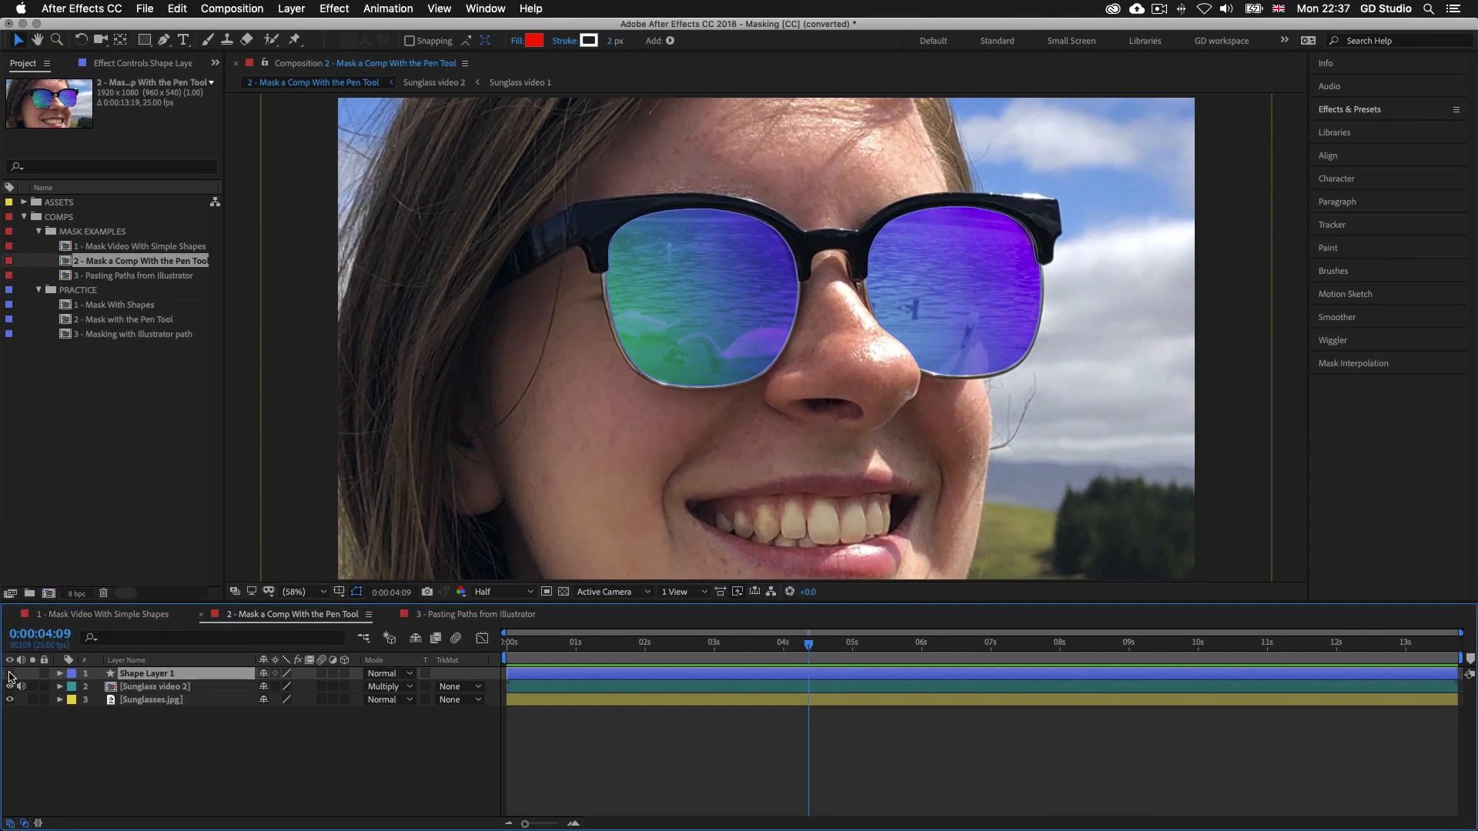
{"action": "left_click", "coordinate": [21, 485]}
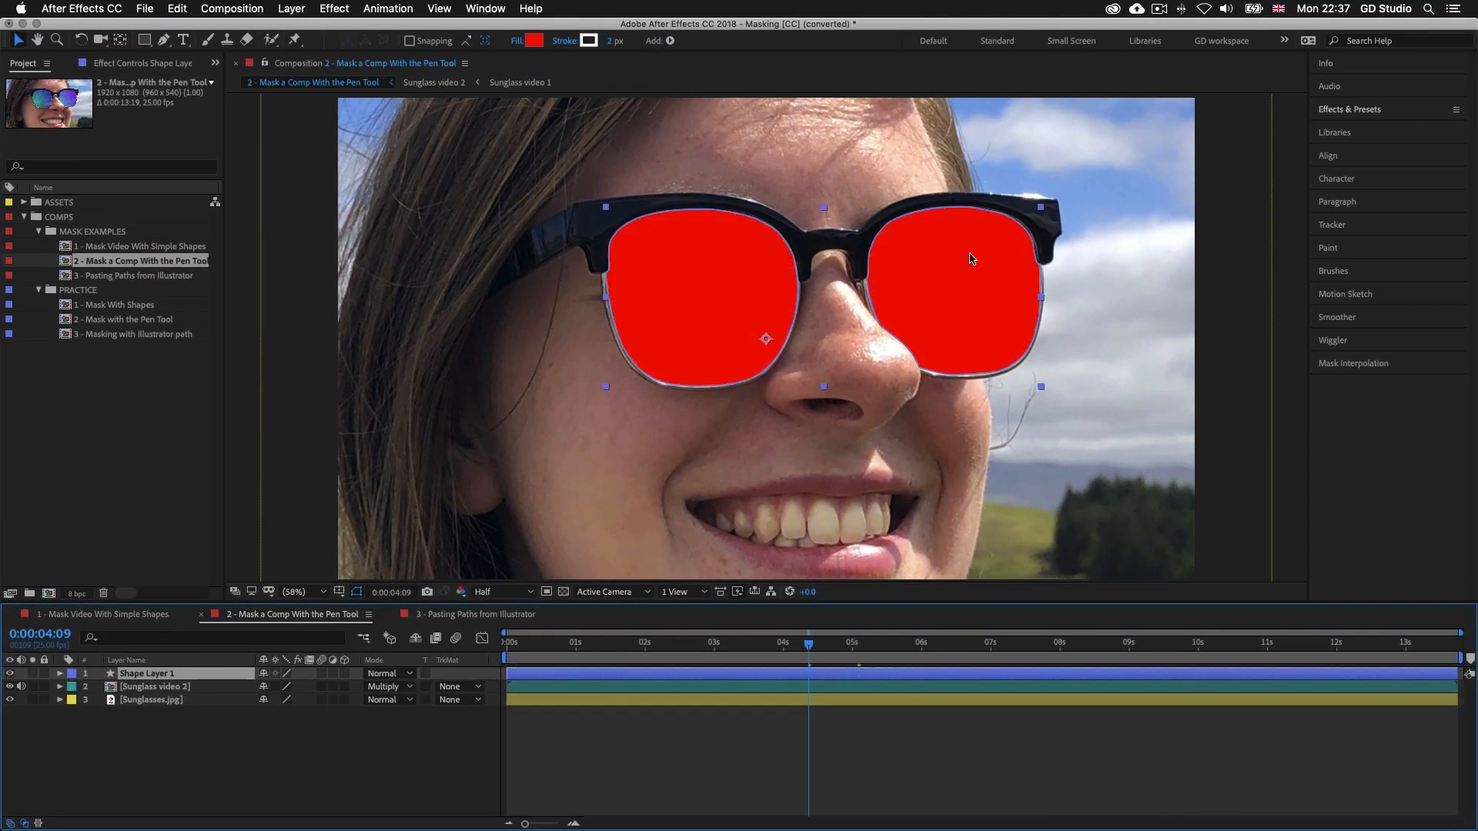
{"action": "left_click", "coordinate": [10, 673]}
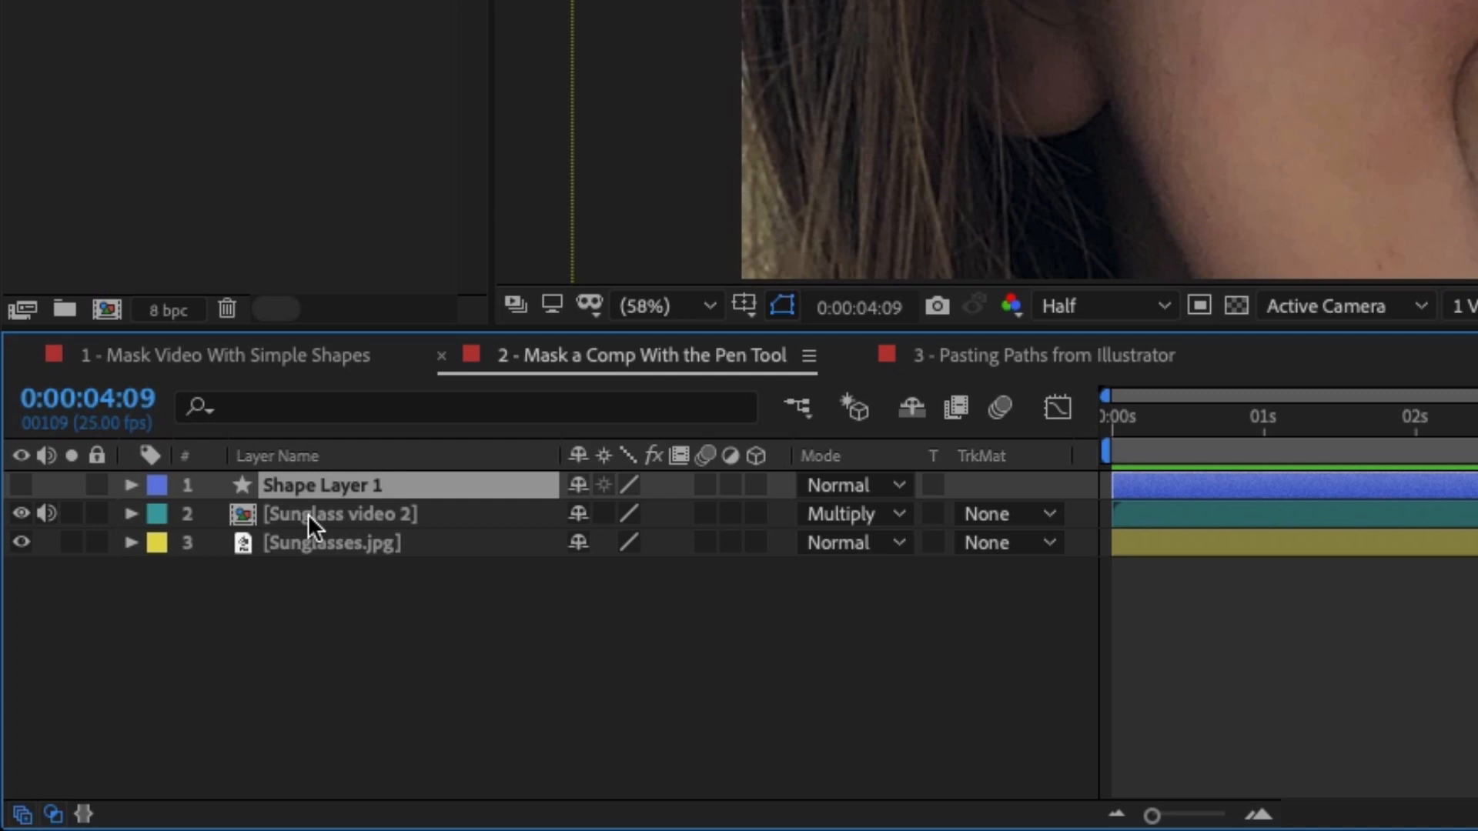
Select the Sunglass video 2 and Sunglasses.jpg layers in turn, and briefly hide Sunglass video 2 to view the photo alone
{"action": "left_click", "coordinate": [279, 570]}
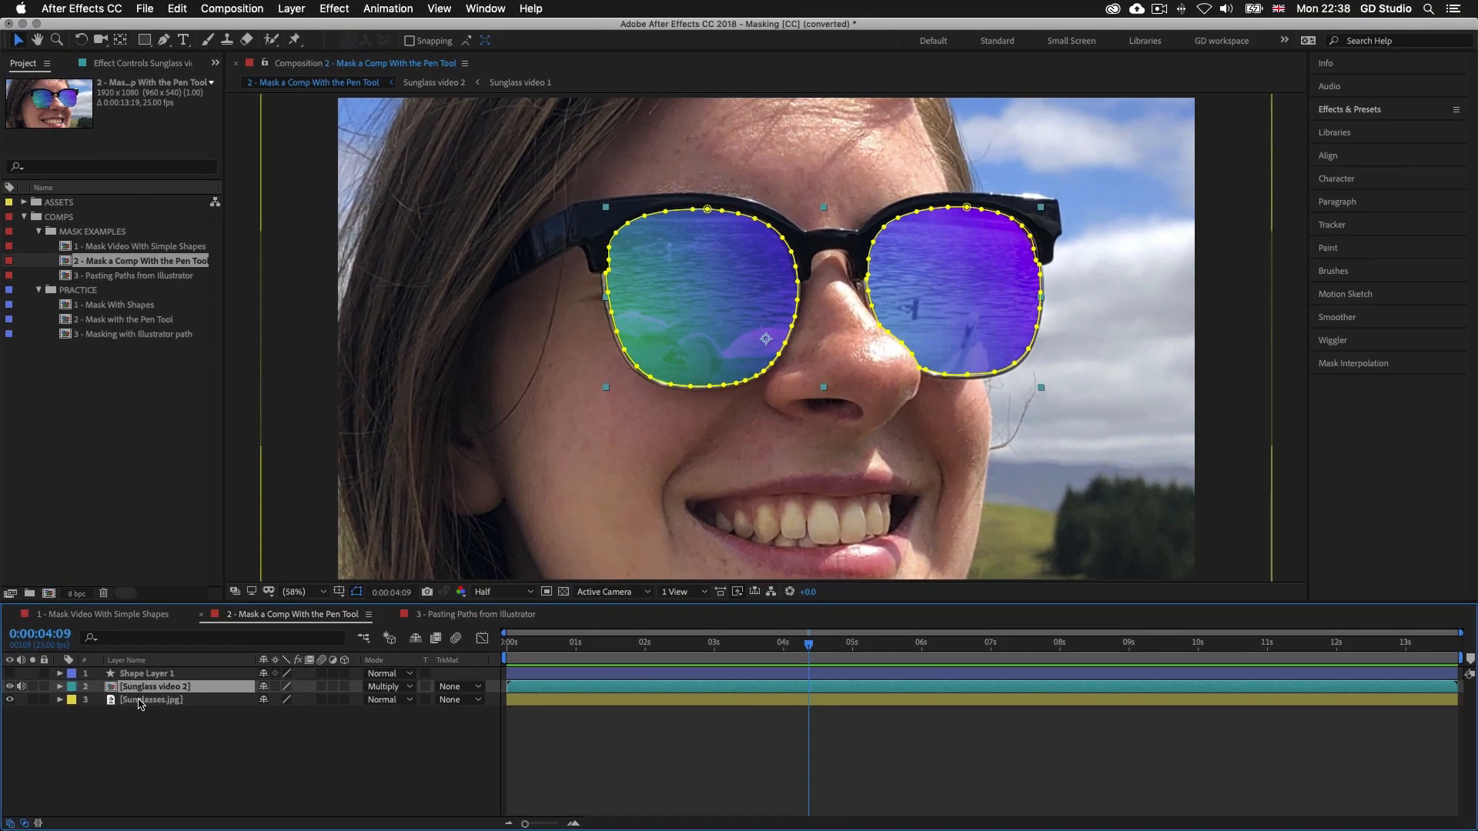
{"action": "left_click", "coordinate": [142, 700]}
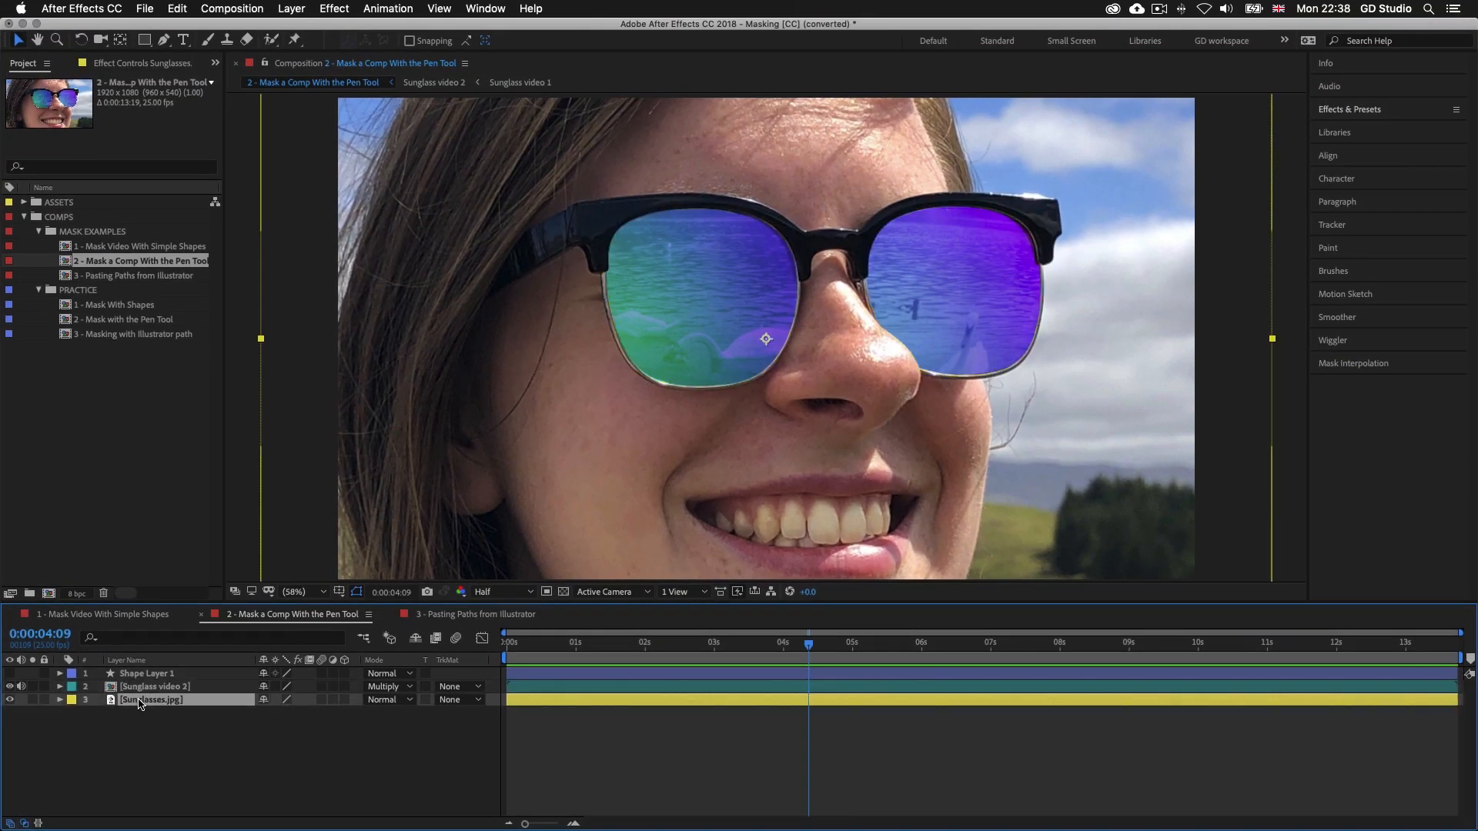
{"action": "left_click", "coordinate": [10, 687]}
{"action": "left_click", "coordinate": [11, 687]}
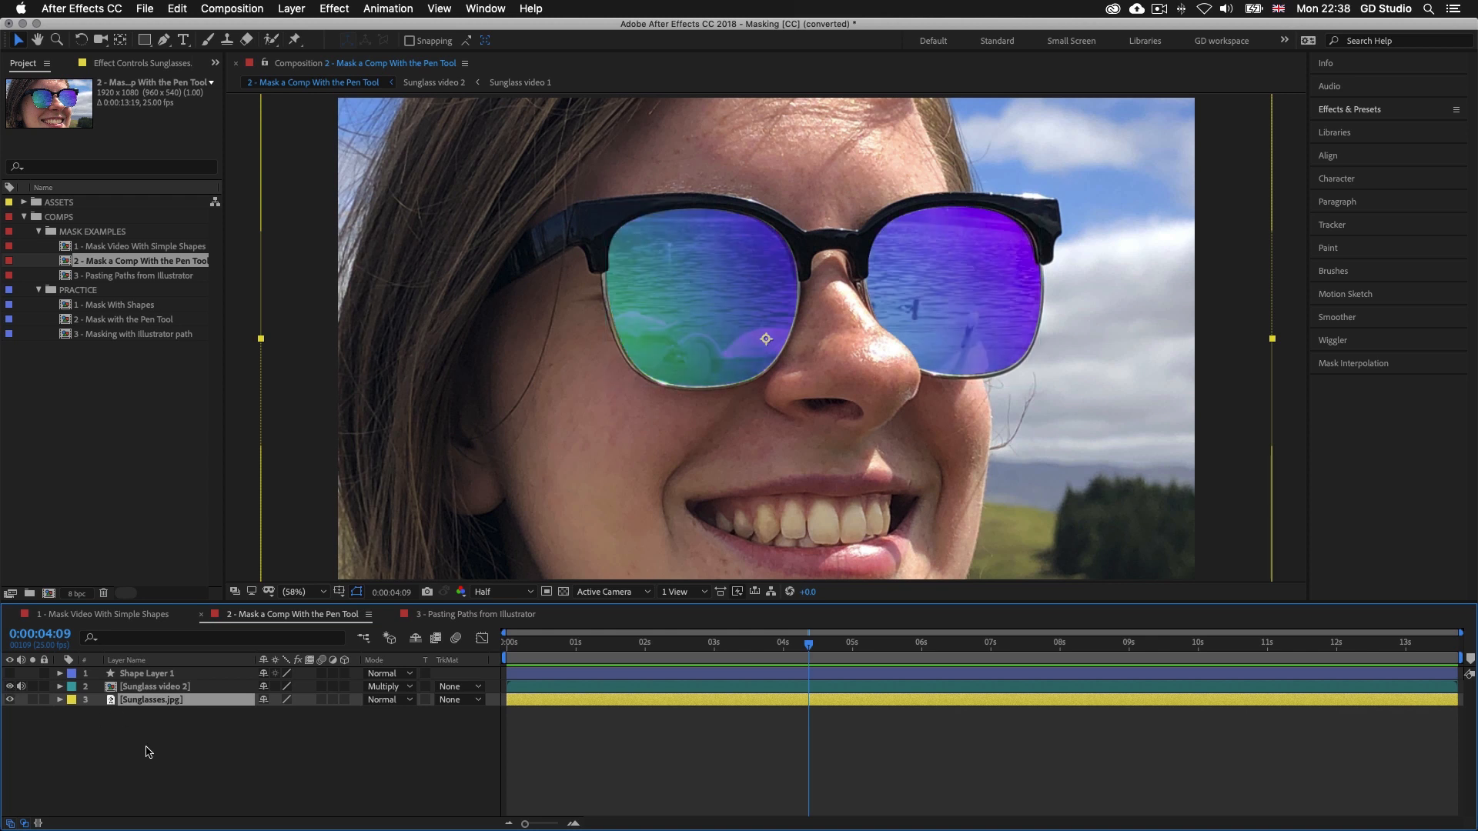
Select the Sunglass video 2 layer and toggle its visibility off and on twice to compare the lenses with and without it
{"action": "left_click", "coordinate": [156, 687]}
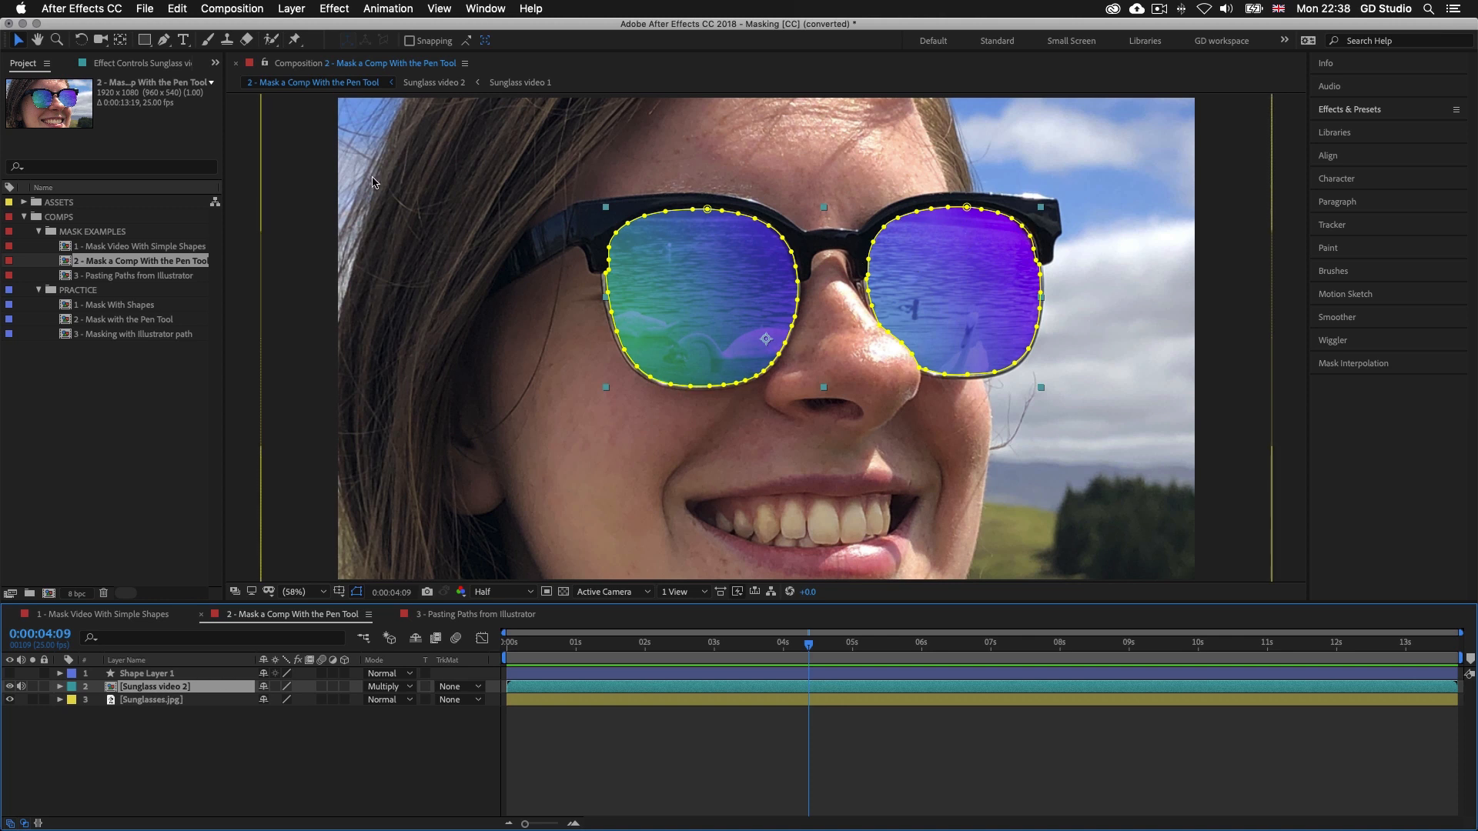
{"action": "left_click", "coordinate": [10, 687]}
{"action": "left_click", "coordinate": [10, 687]}
{"action": "left_click", "coordinate": [10, 687]}
{"action": "left_click", "coordinate": [10, 687]}
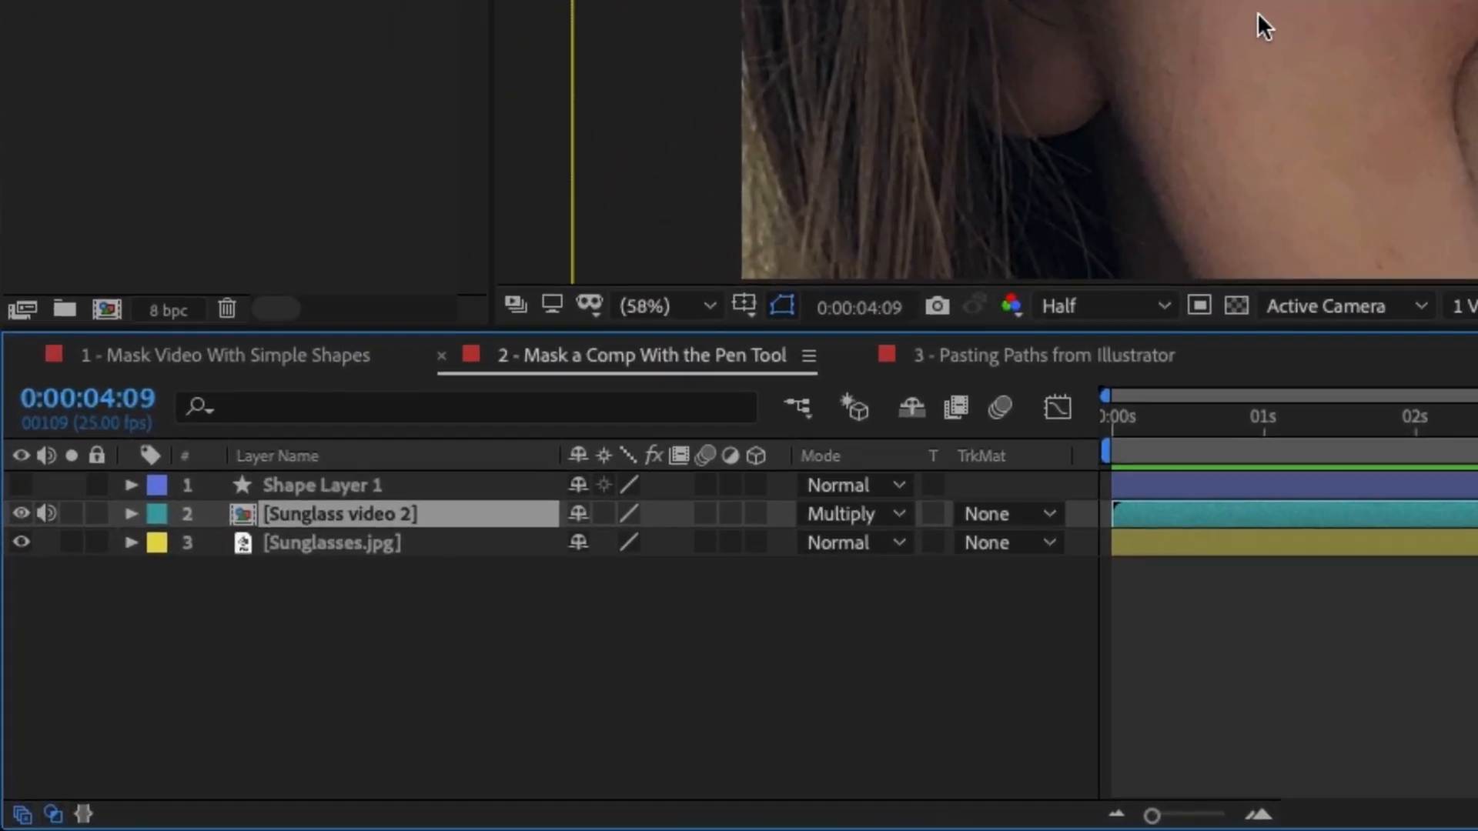
Expand the Masks group of Sunglass video 2 and select Mask 1 and Mask 2 to see which lens each one covers
{"action": "left_click", "coordinate": [130, 513]}
{"action": "left_click", "coordinate": [226, 544]}
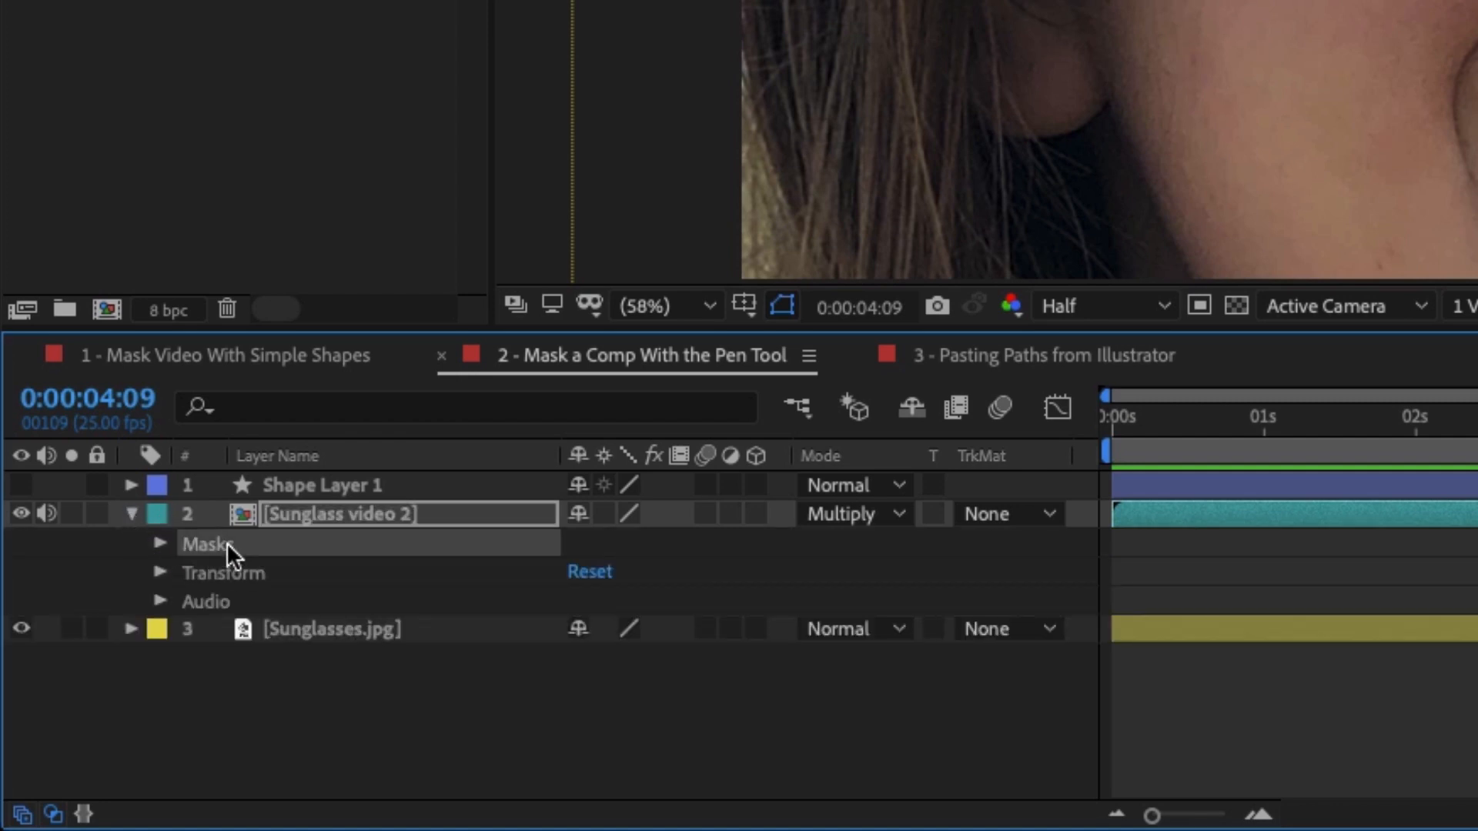
{"action": "left_click", "coordinate": [158, 541]}
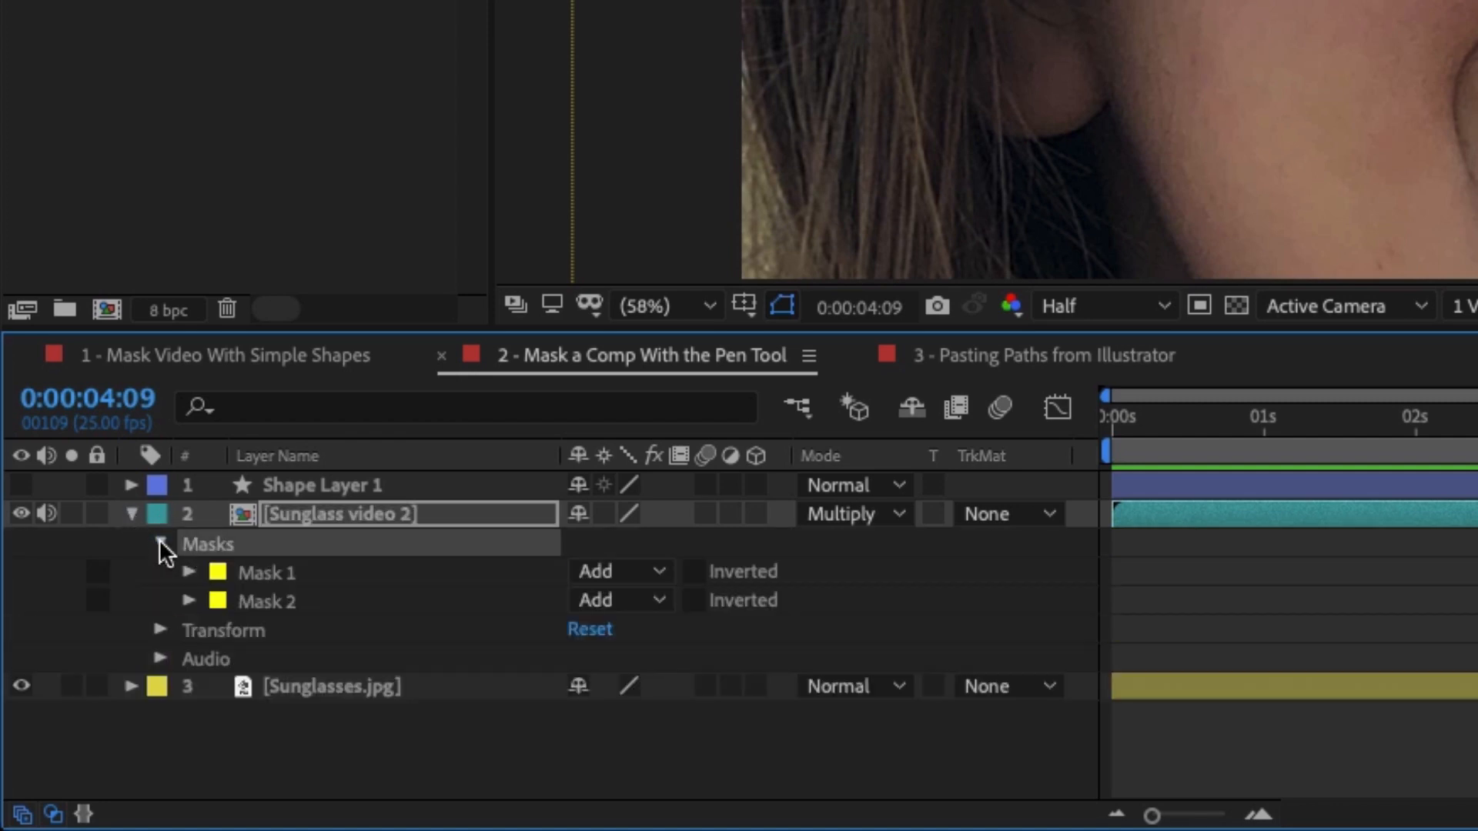
{"action": "left_click", "coordinate": [270, 571]}
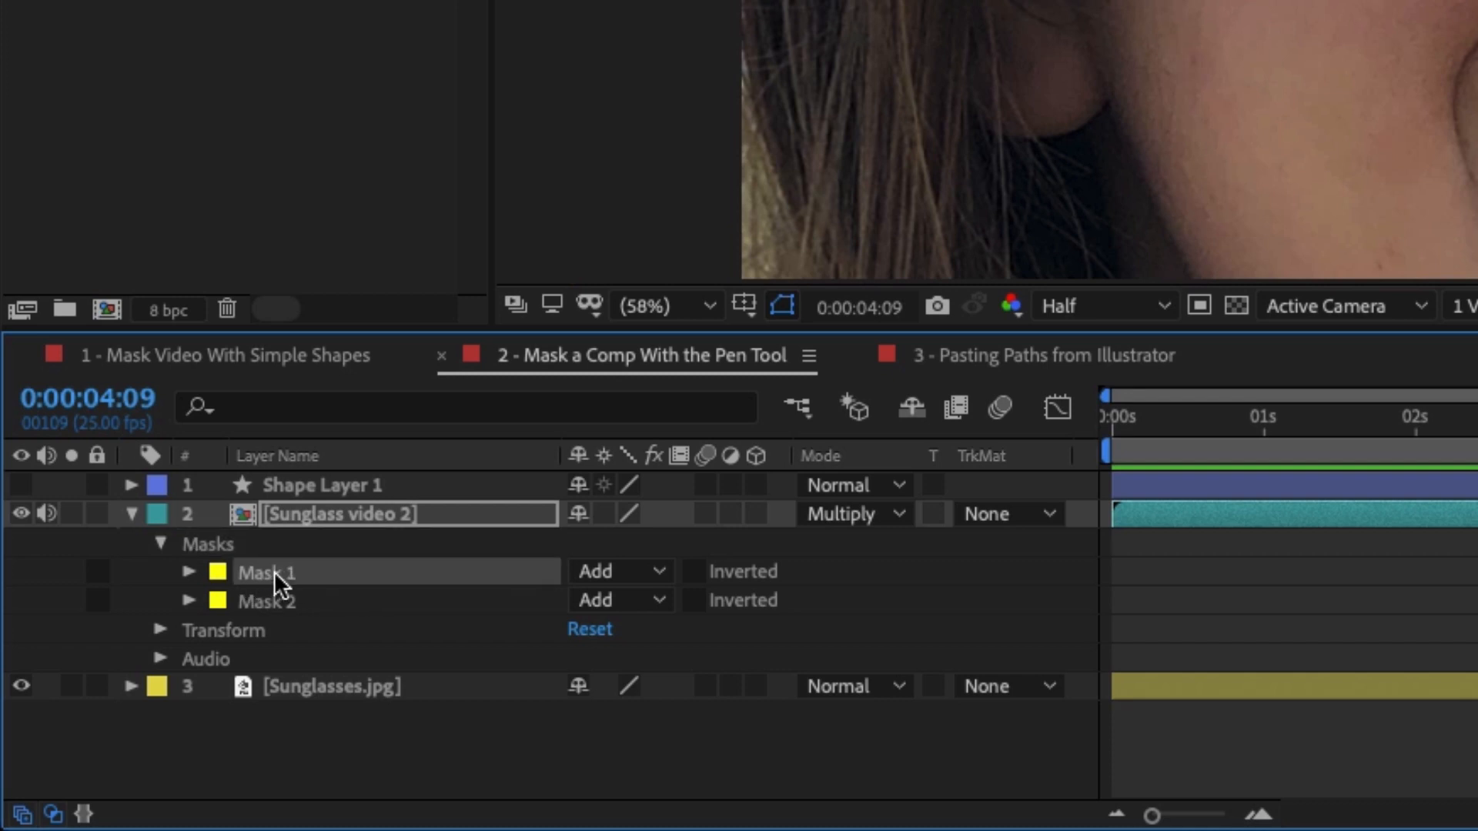
{"action": "left_click", "coordinate": [265, 596]}
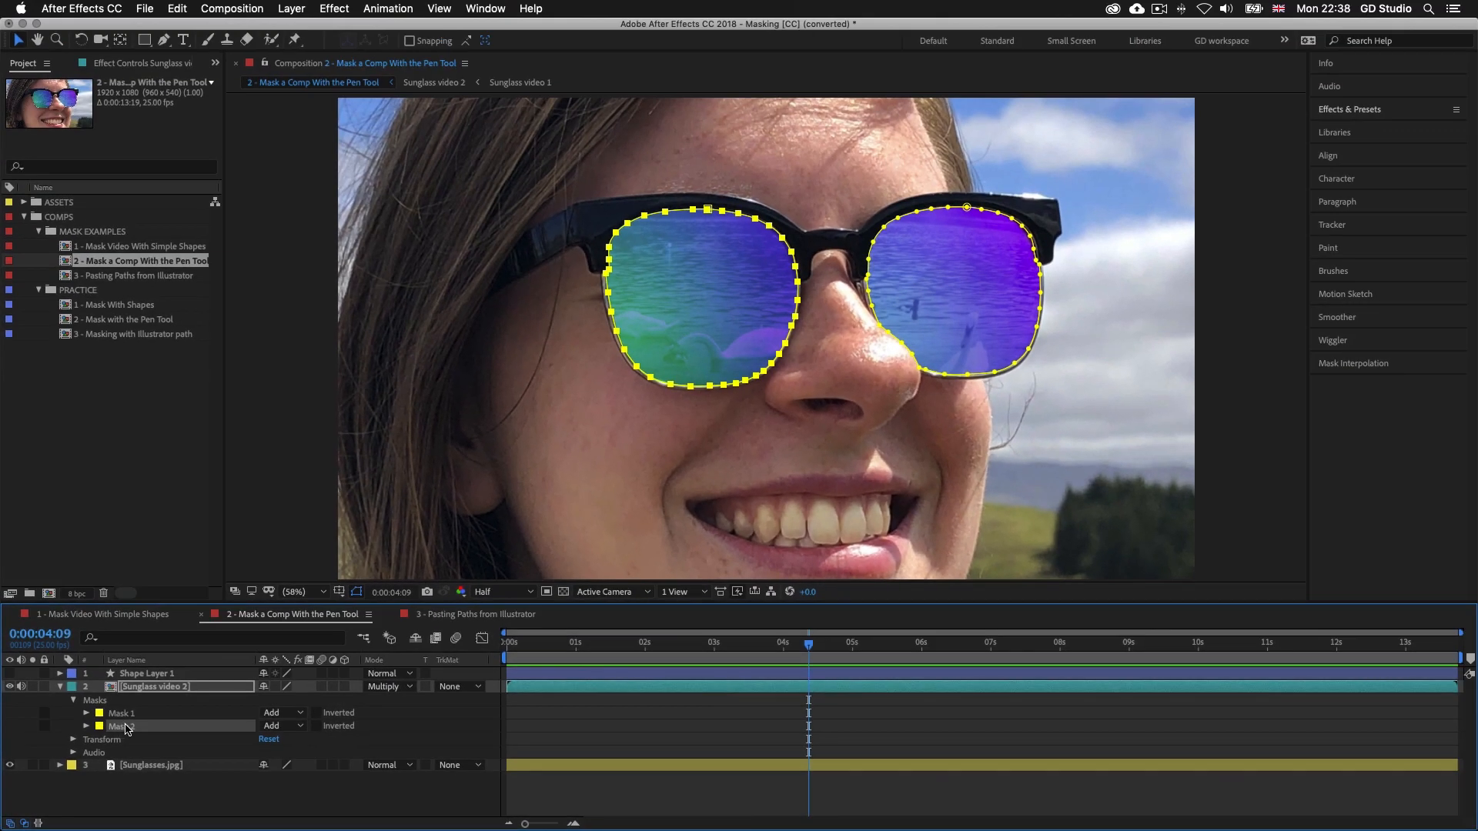
{"action": "left_click", "coordinate": [121, 714]}
Inspect Mask 1's path, feather, opacity and expansion properties, and collapse the Sunglass video 2 layer
{"action": "left_click", "coordinate": [87, 713]}
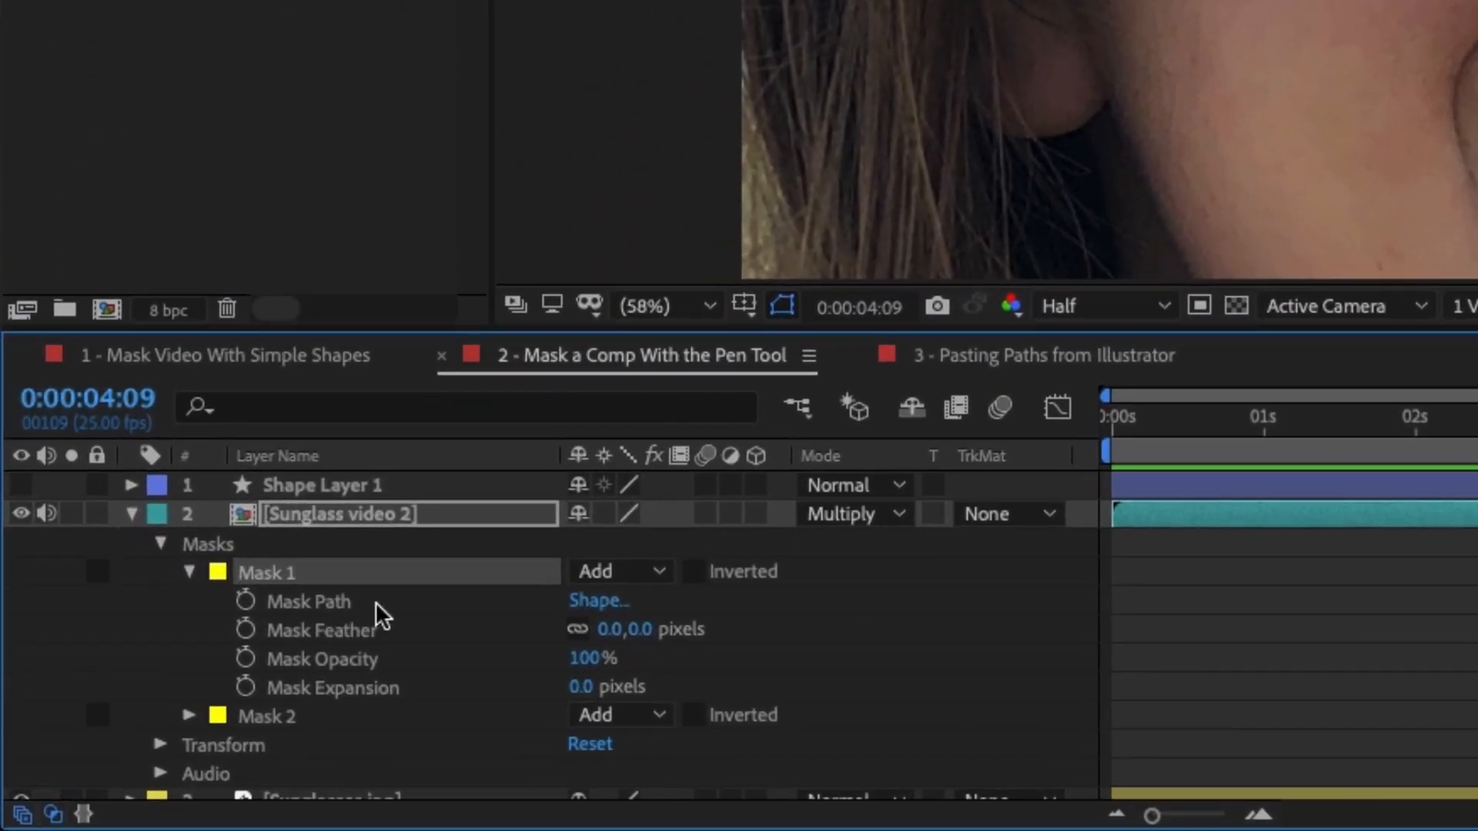
{"action": "left_click", "coordinate": [190, 572]}
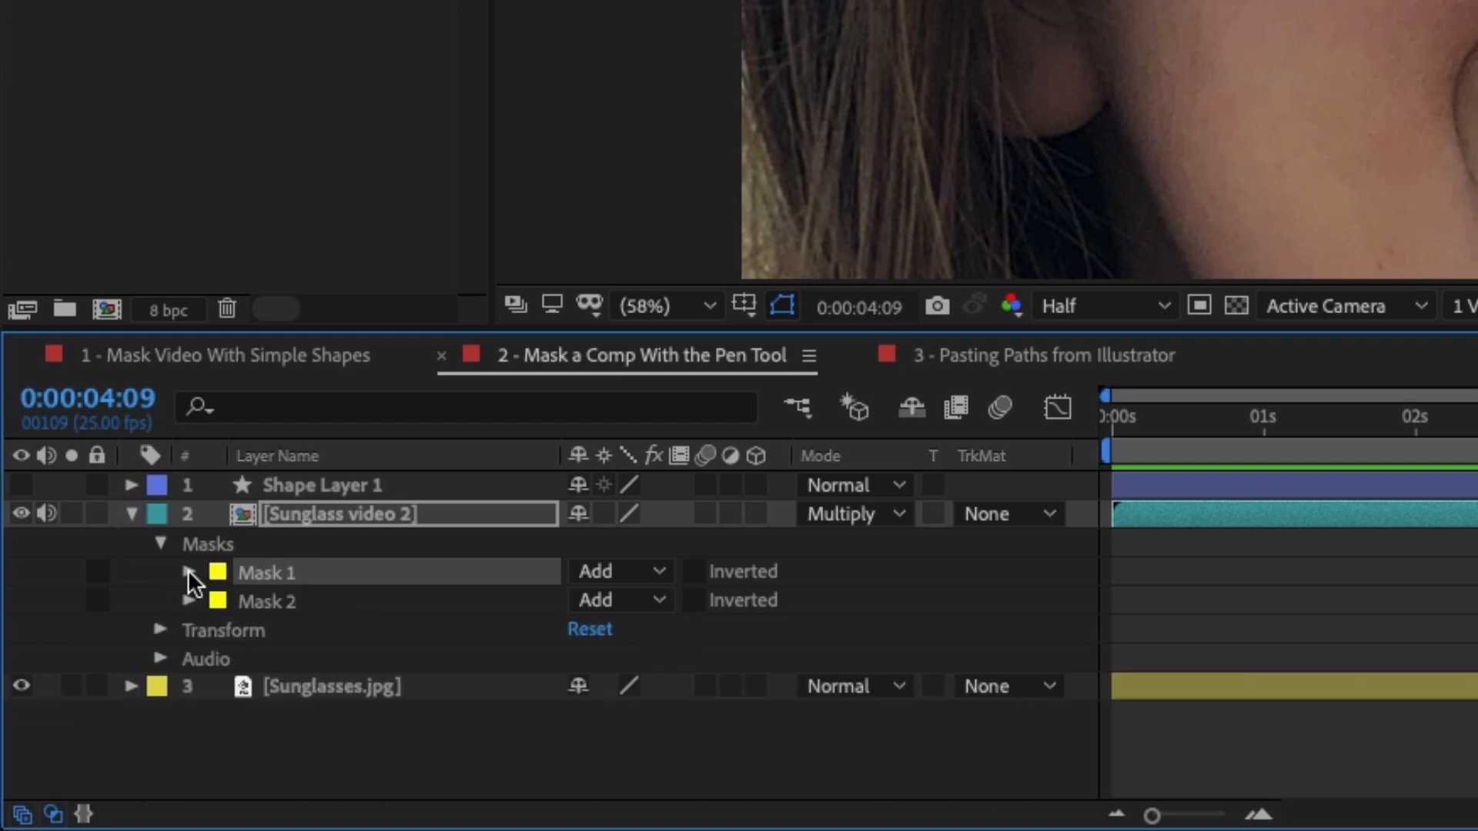
{"action": "left_click", "coordinate": [189, 572]}
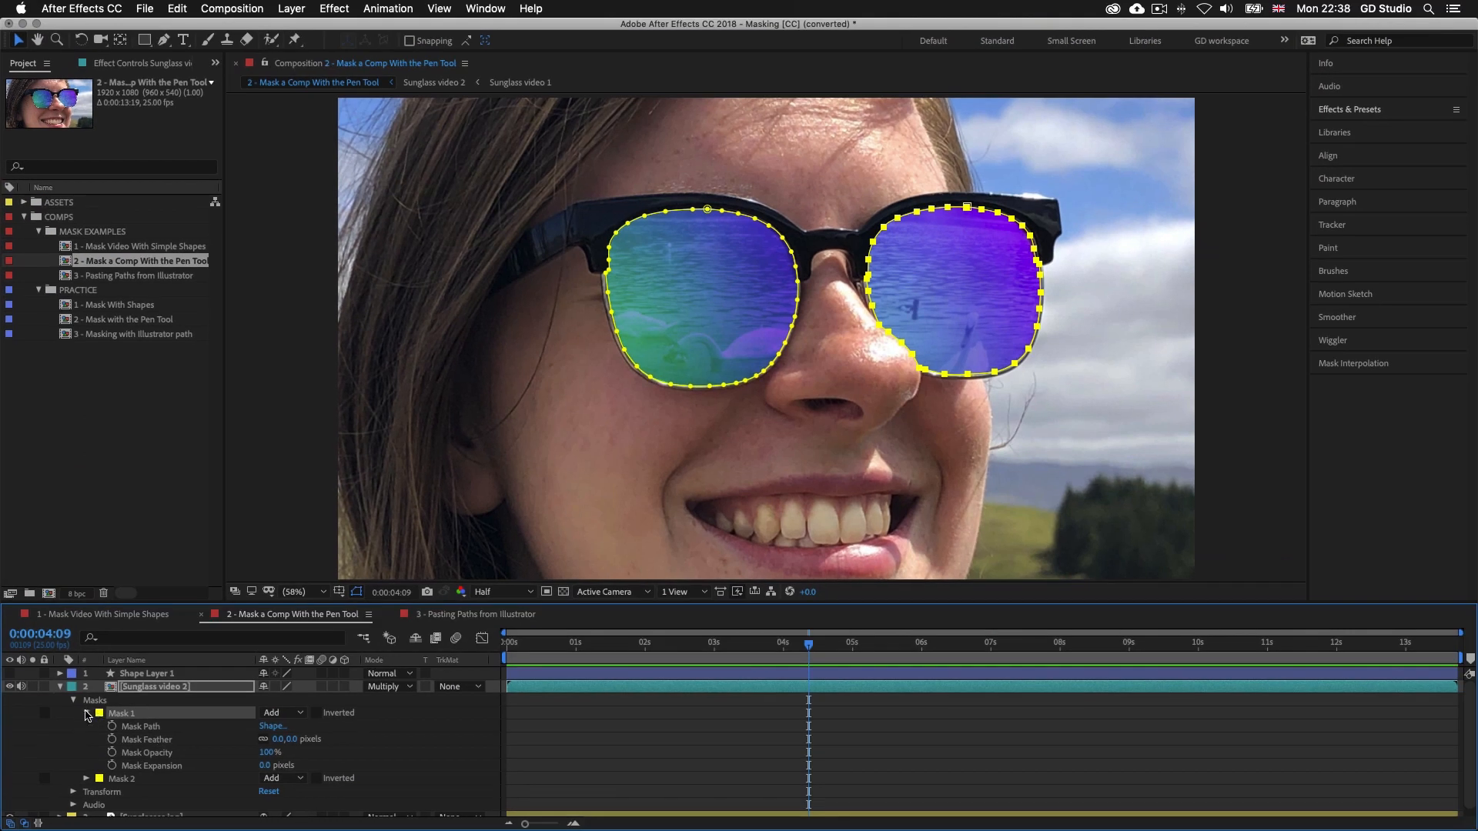
{"action": "left_click", "coordinate": [87, 714]}
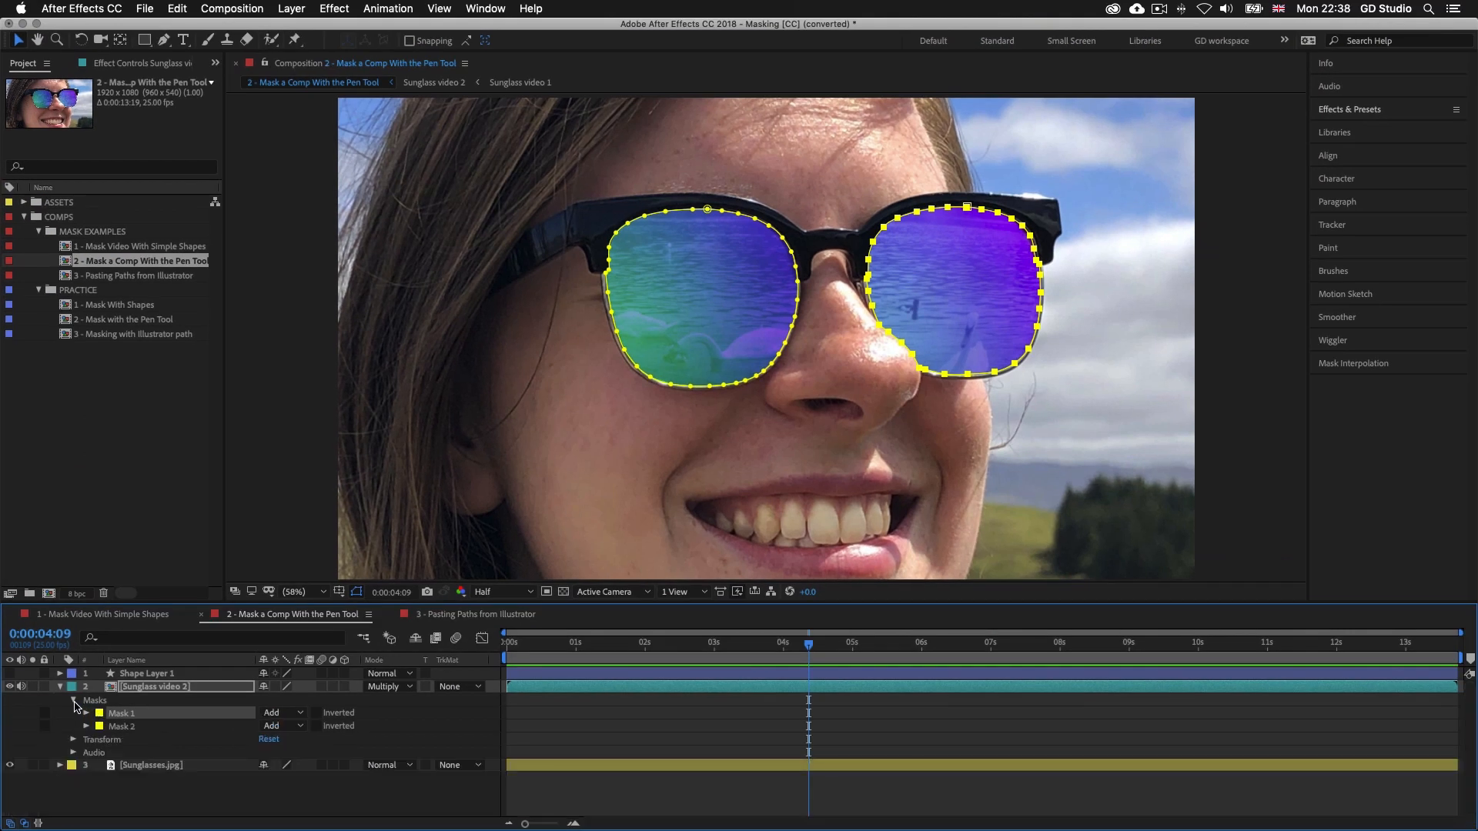
{"action": "left_click", "coordinate": [74, 700]}
{"action": "left_click", "coordinate": [60, 686]}
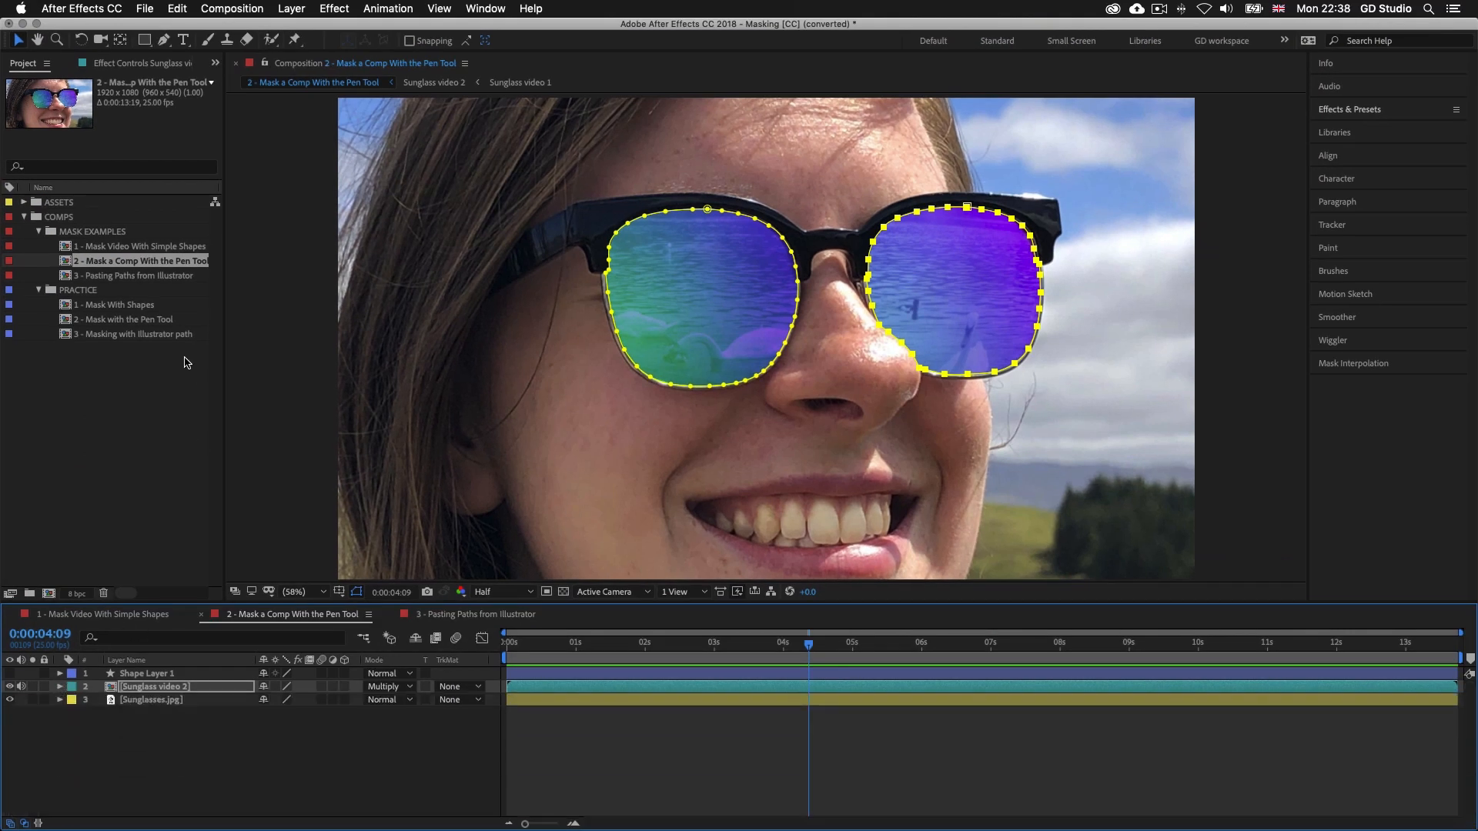
Open the composition "3 - Pasting Paths from Illustrator" and preview it from the first frame
{"action": "left_click", "coordinate": [143, 277]}
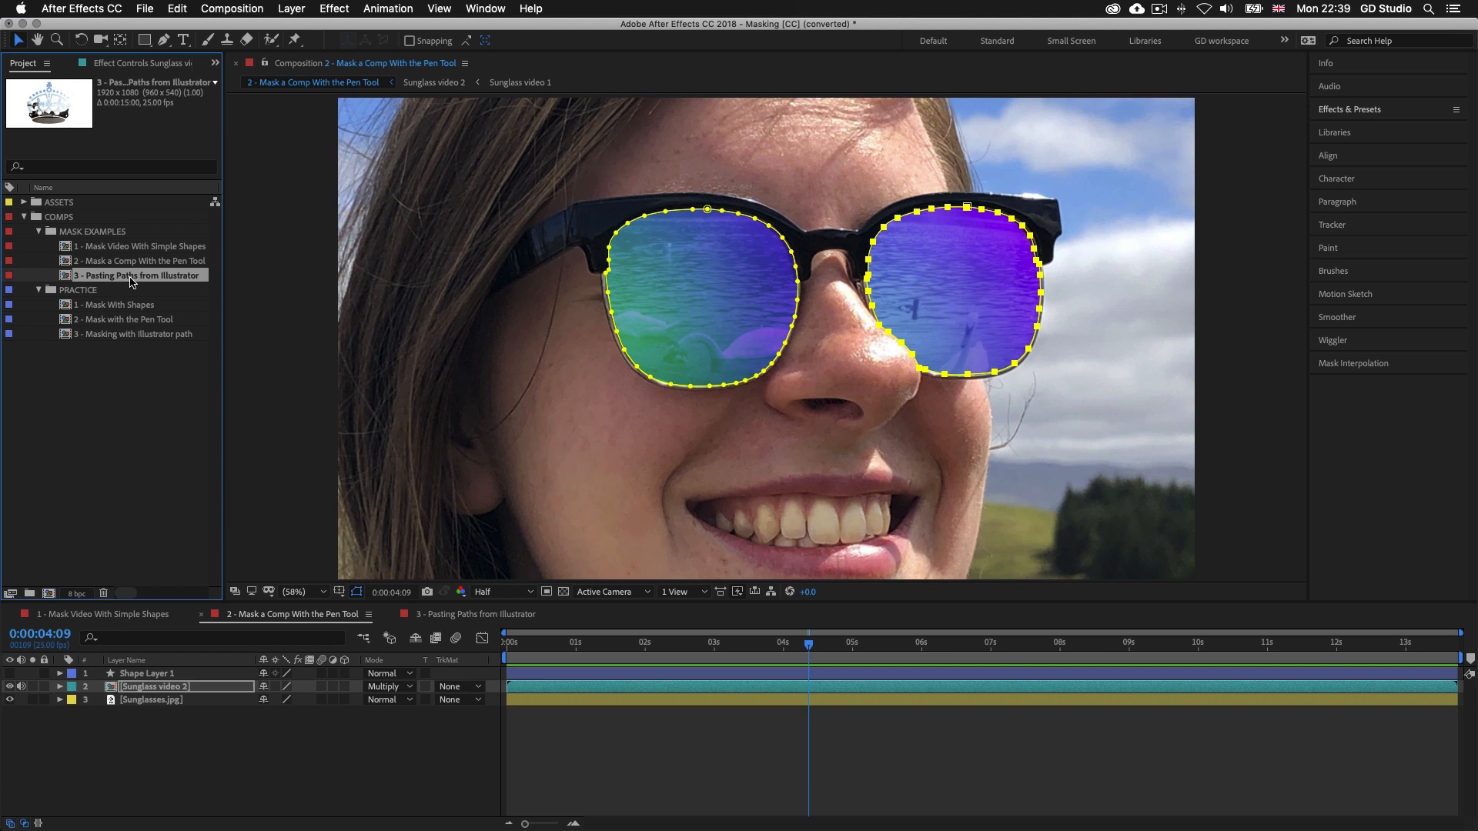
{"action": "double_click", "coordinate": [157, 280]}
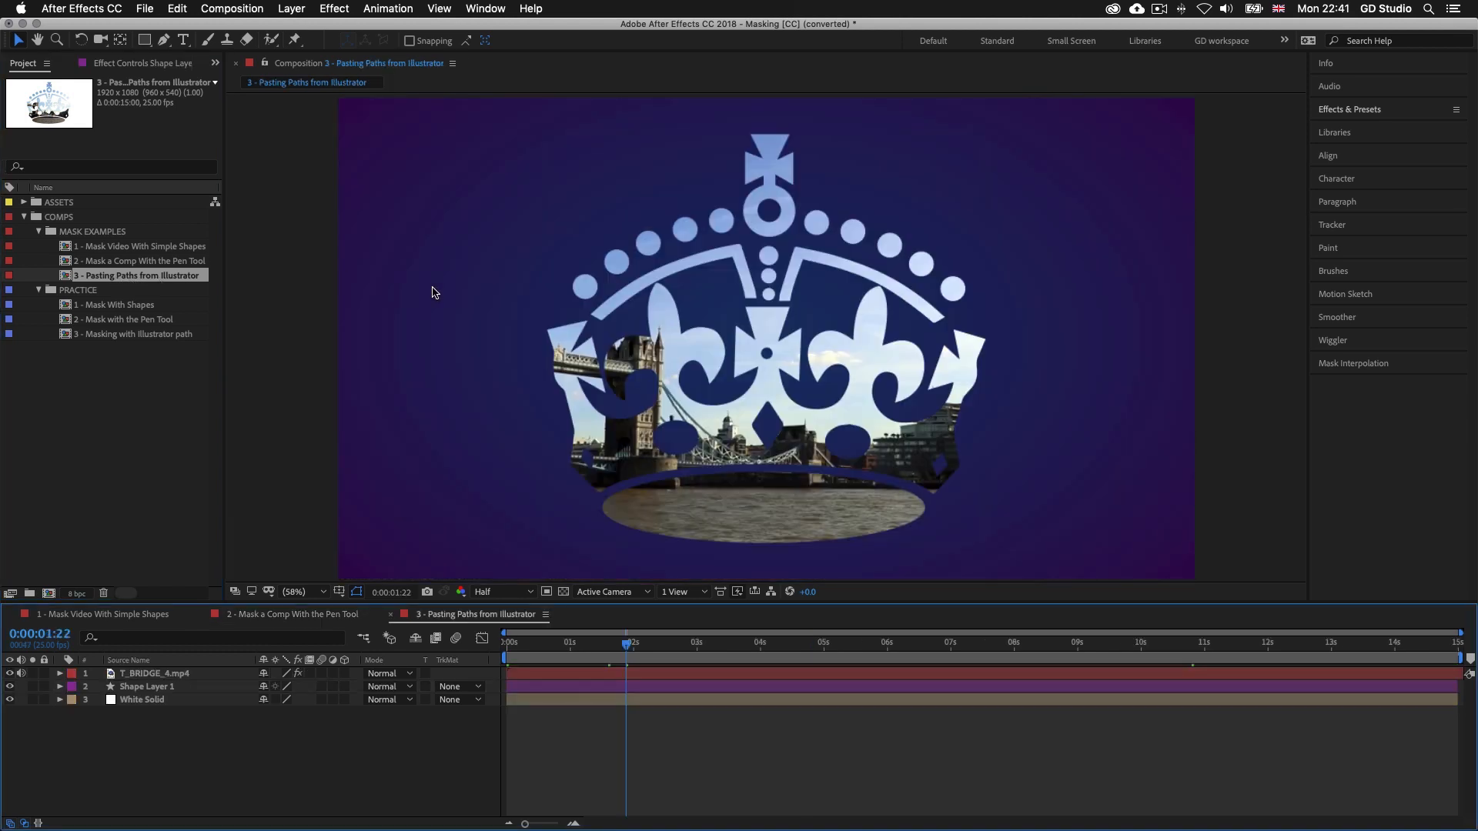
{"action": "left_click_drag", "start_coordinate": [627, 644], "coordinate": [493, 645]}
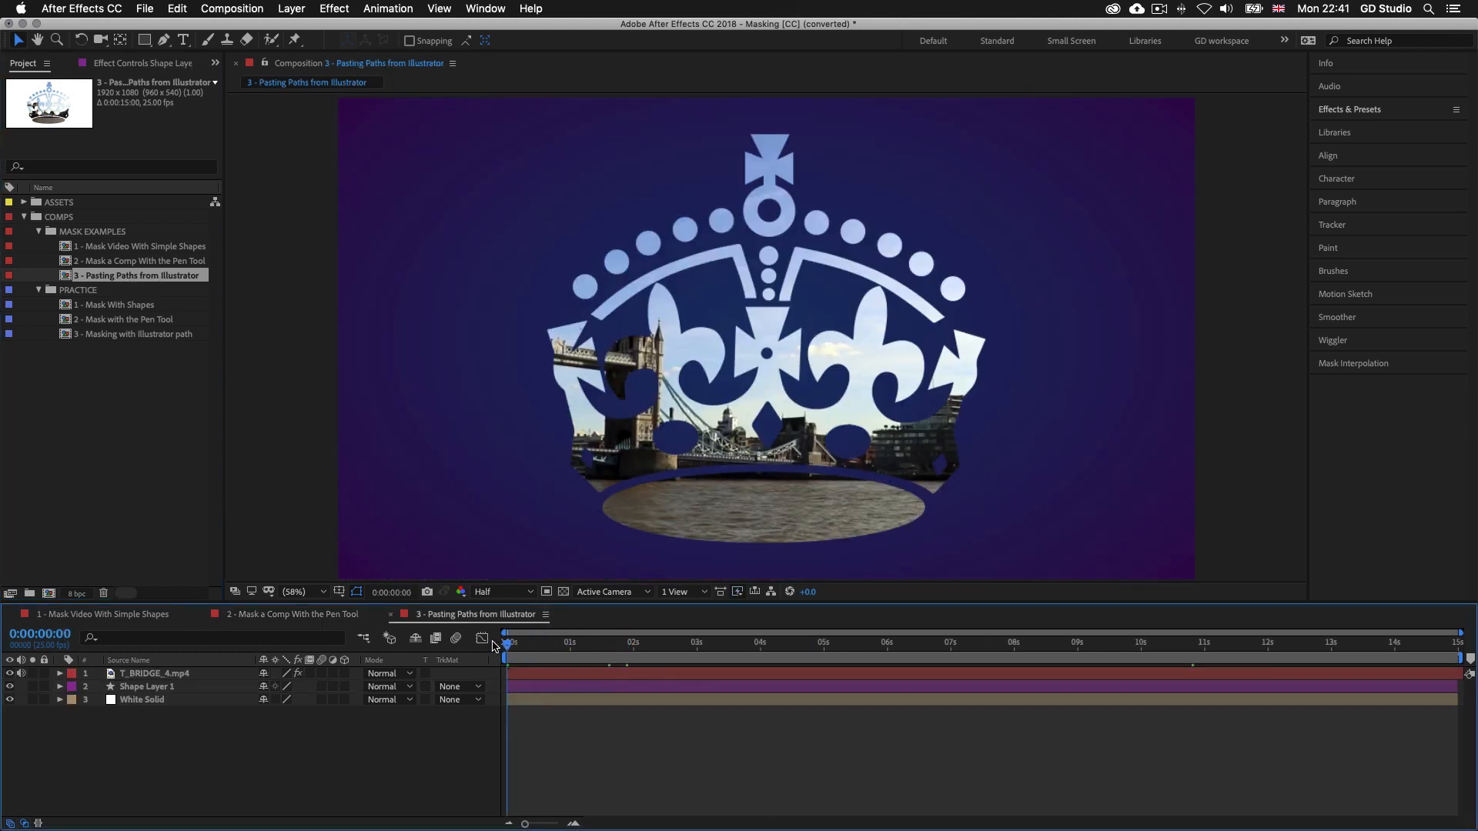
{"action": "key", "text": "space"}
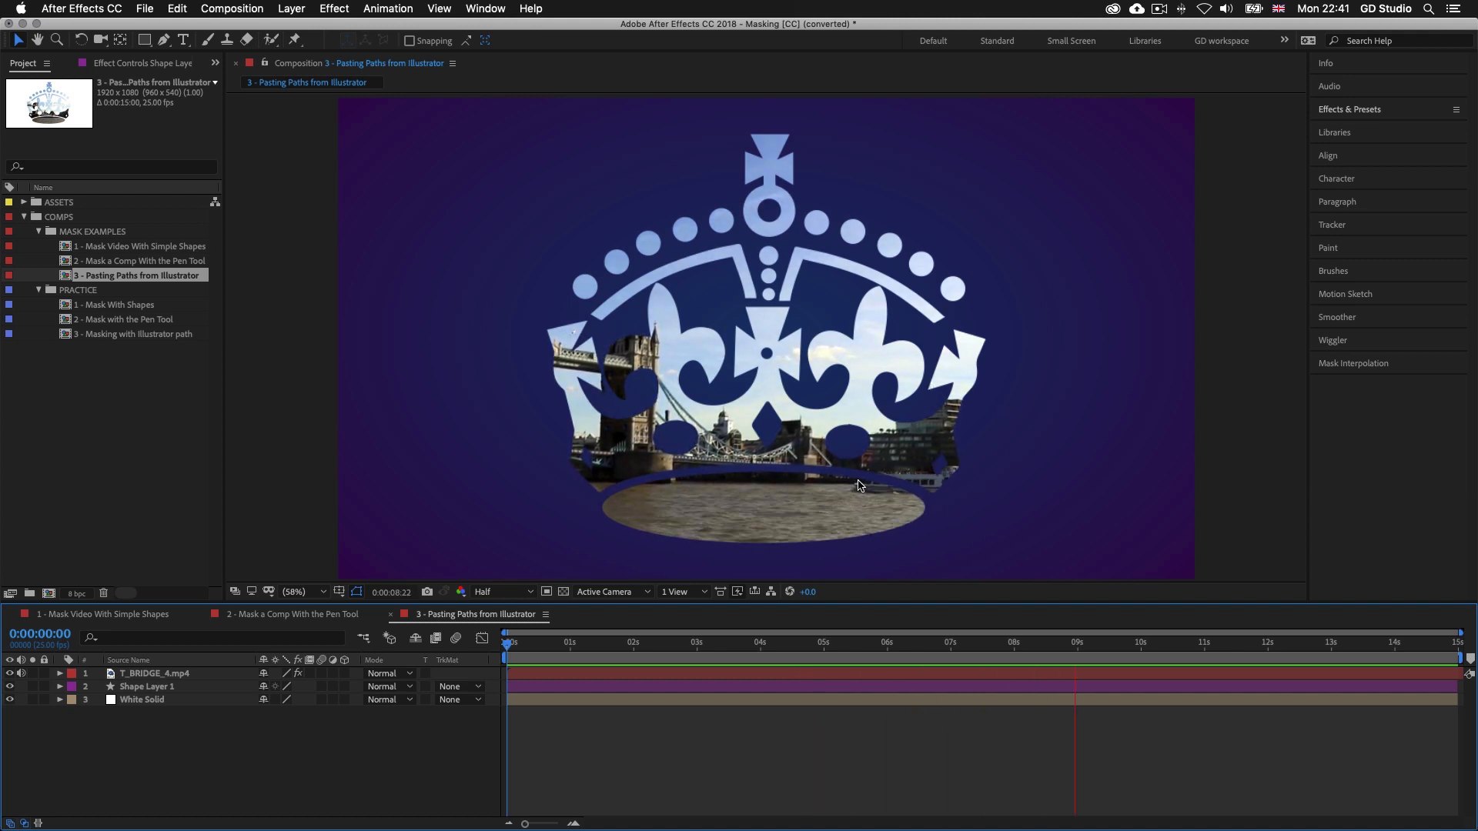
{"action": "key", "text": "space"}
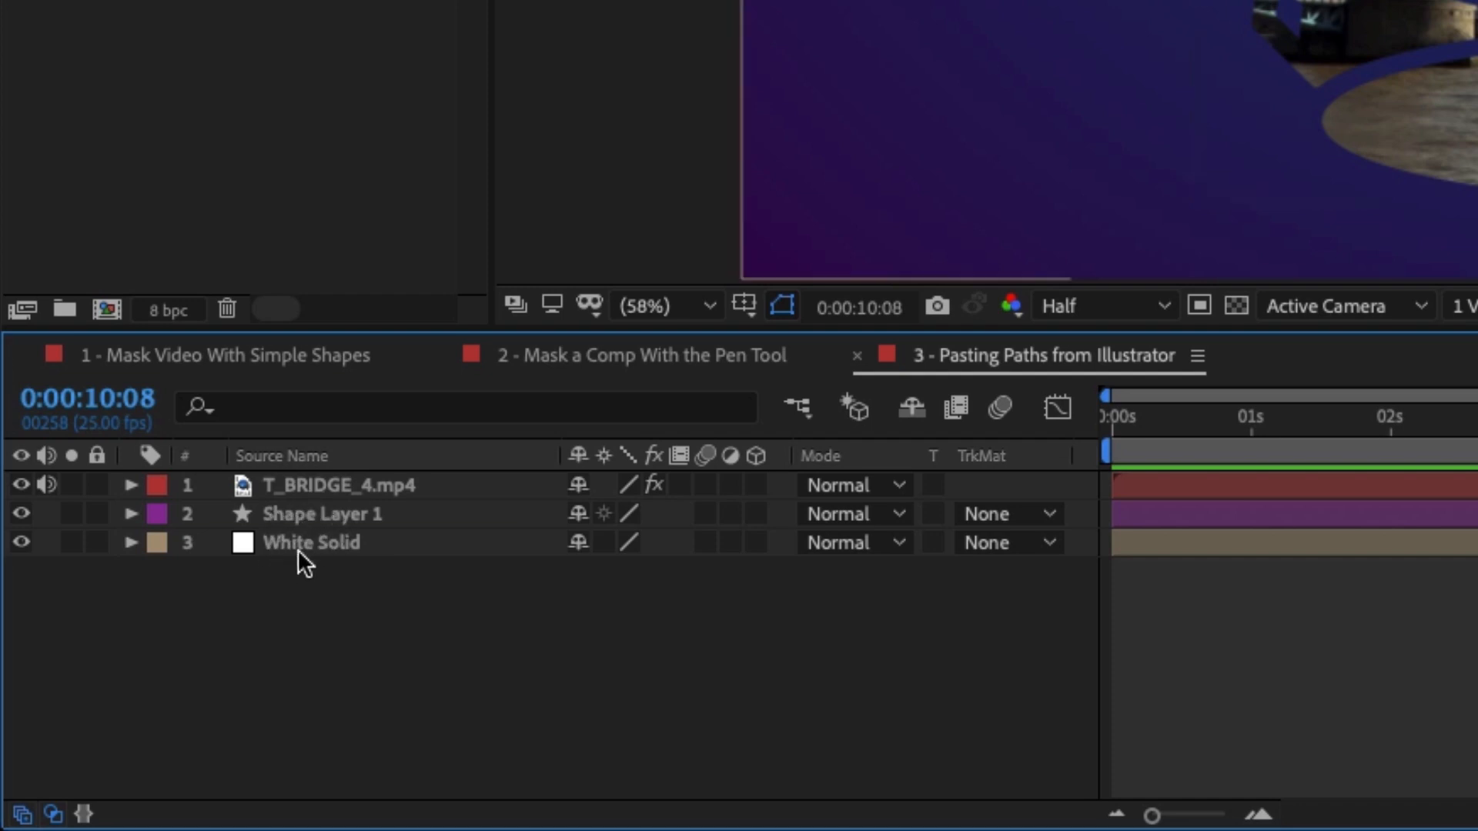
Hide Shape Layer 1 to leave the crown on the white background, and select the T_BRIDGE_4.mp4 layer
{"action": "left_click", "coordinate": [306, 511]}
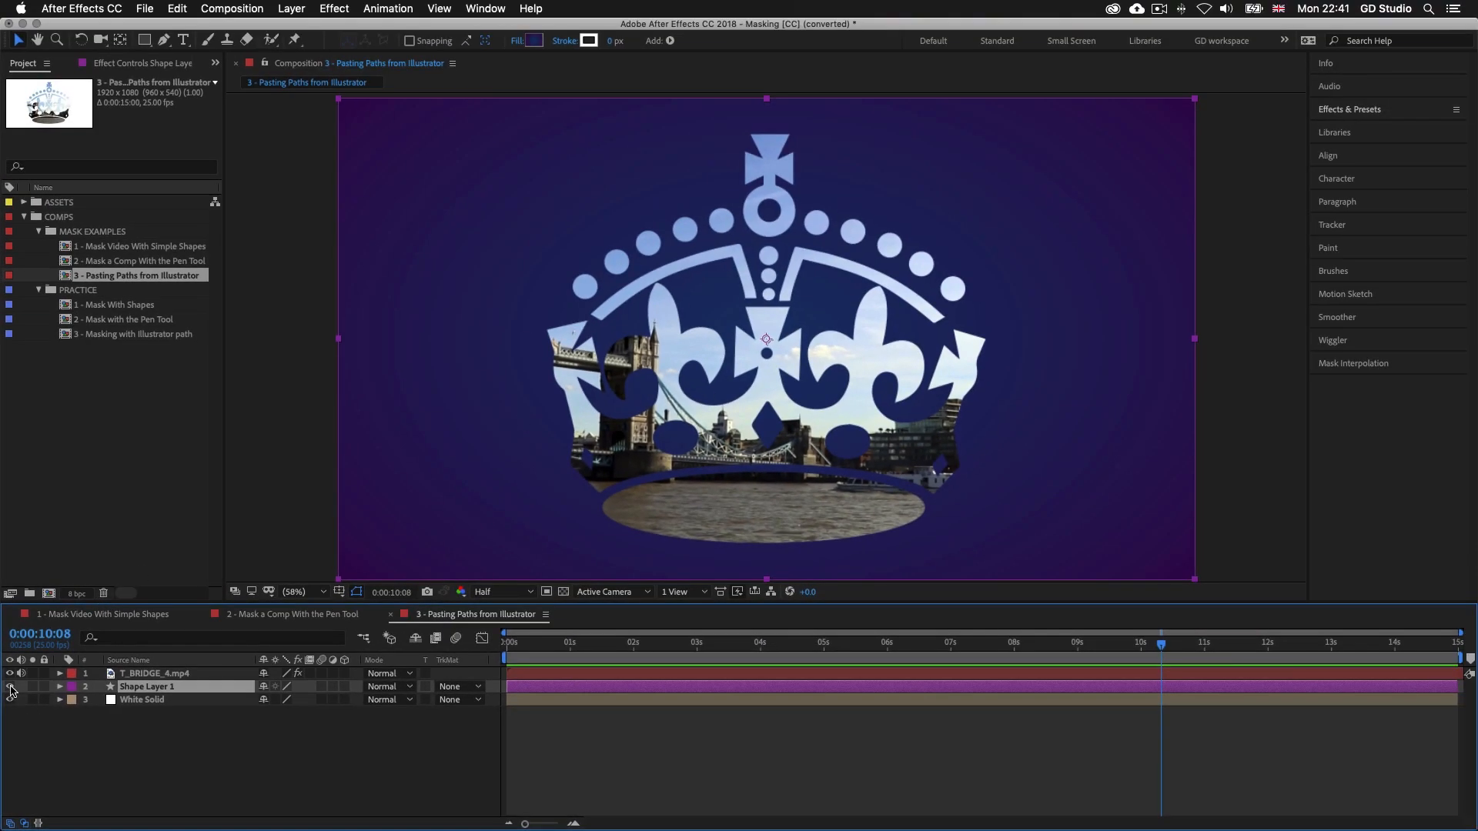
{"action": "left_click", "coordinate": [10, 685]}
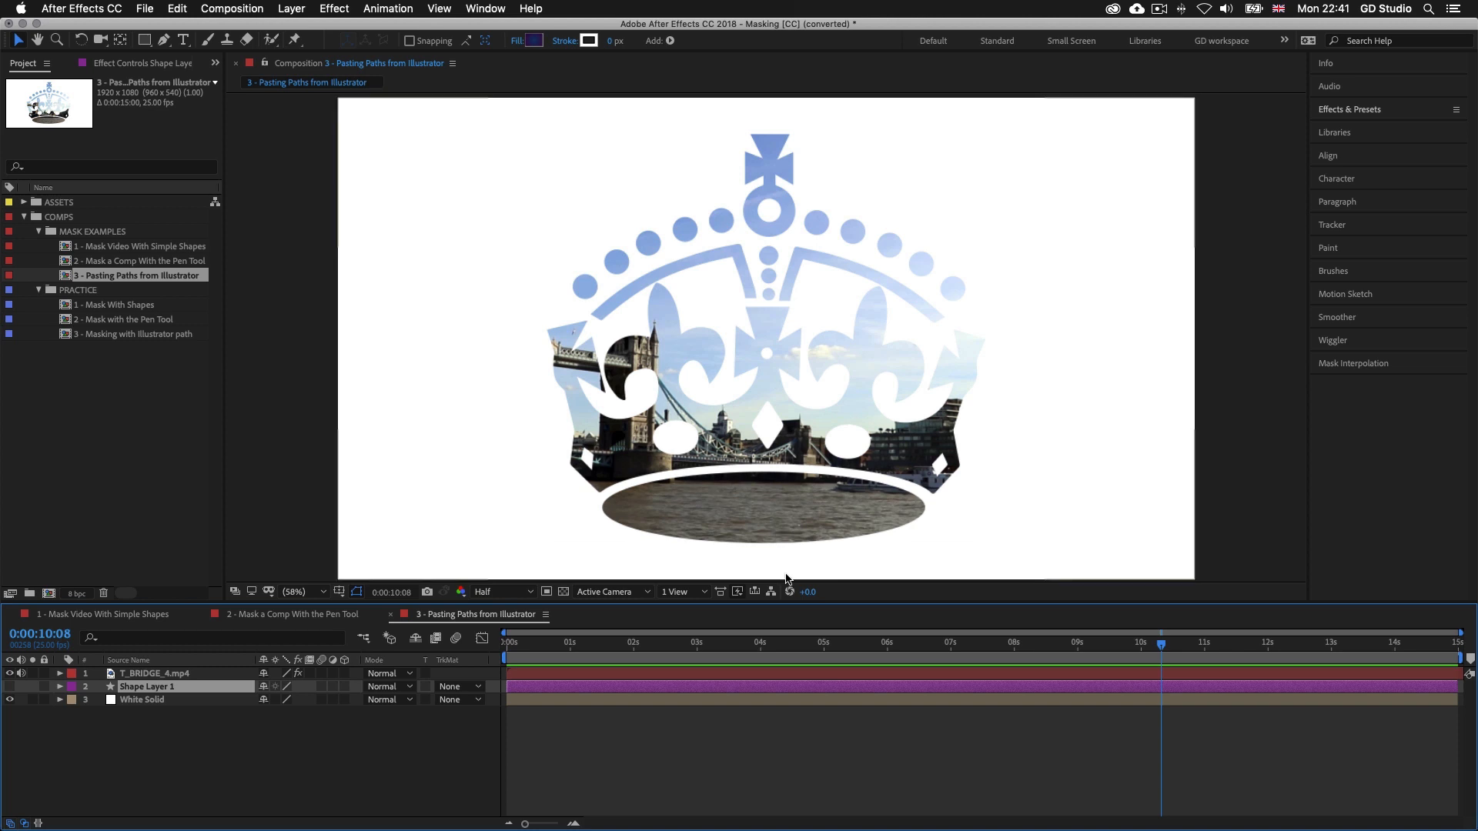
{"action": "left_click", "coordinate": [168, 674]}
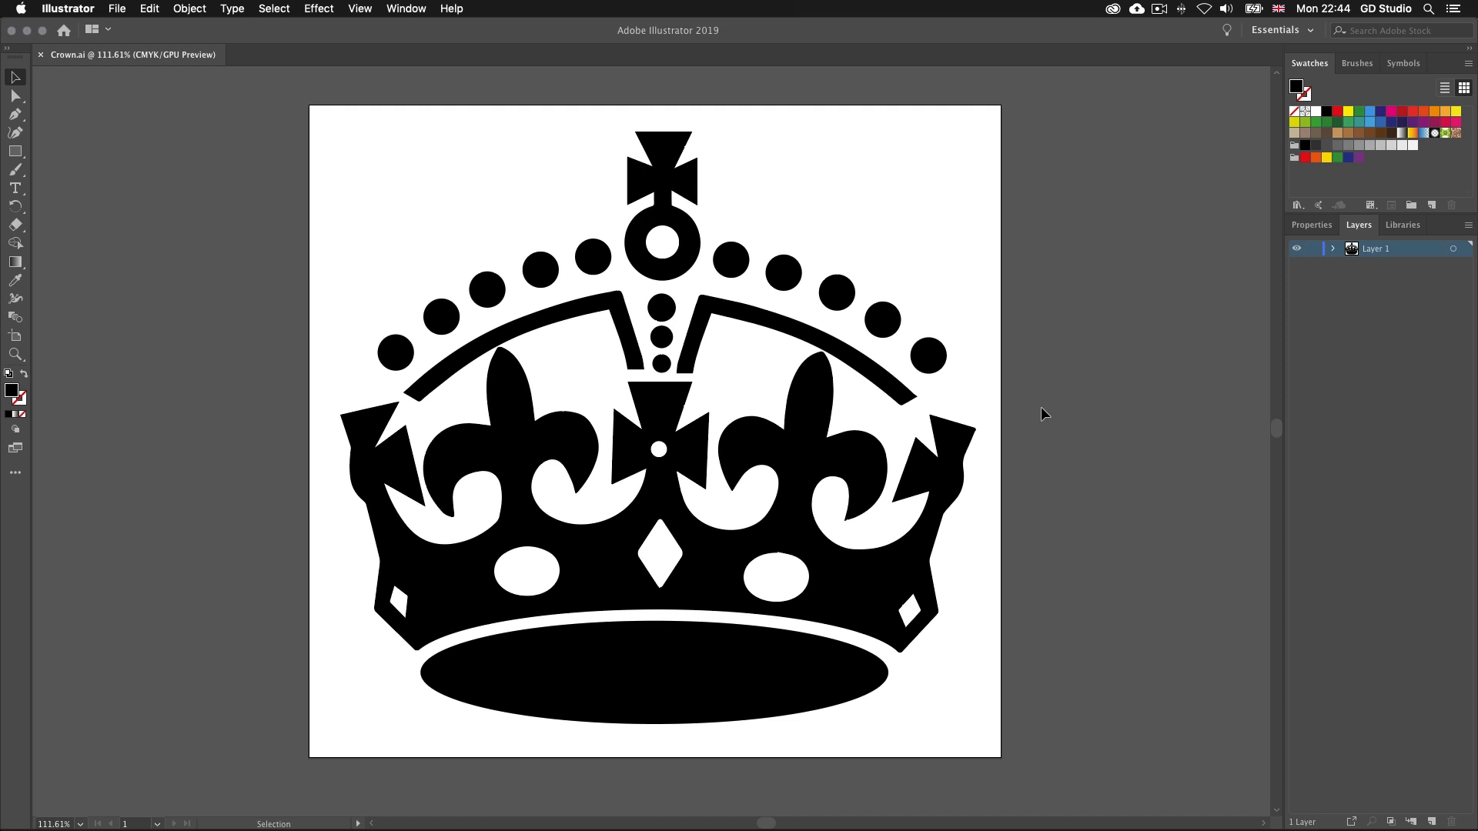
In Illustrator, select the crown artwork in Crown.ai and display all its anchor points with the Direct Selection tool
{"action": "left_click", "coordinate": [829, 451]}
{"action": "key", "text": "a"}
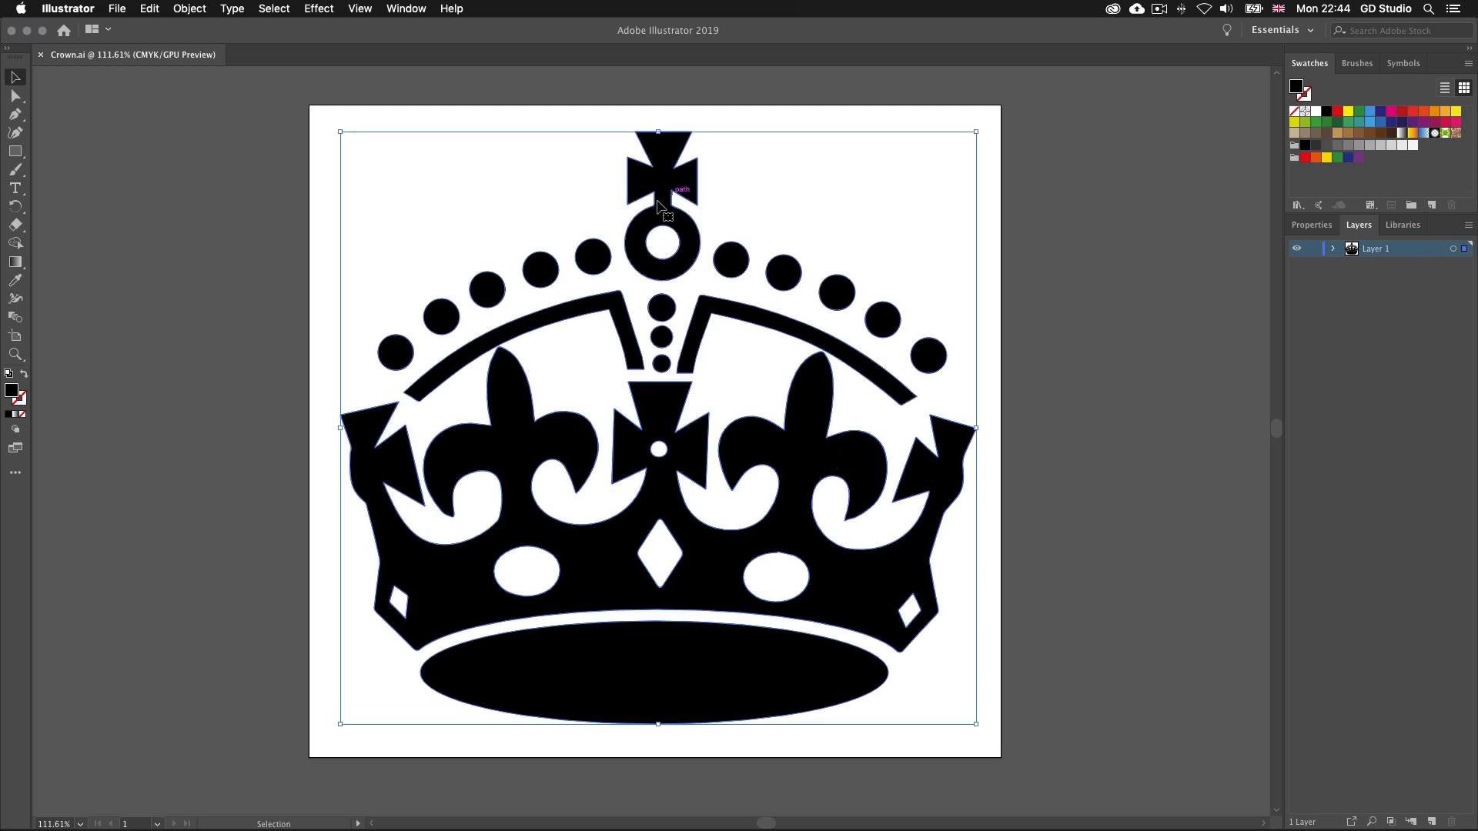
{"action": "left_click", "coordinate": [1049, 160]}
{"action": "left_click_drag", "start_coordinate": [1060, 130], "coordinate": [347, 687]}
{"action": "scroll", "coordinate": [347, 687], "scroll_direction": "down", "scroll_amount": 3}
{"action": "left_click_drag", "start_coordinate": [781, 373], "coordinate": [779, 443]}
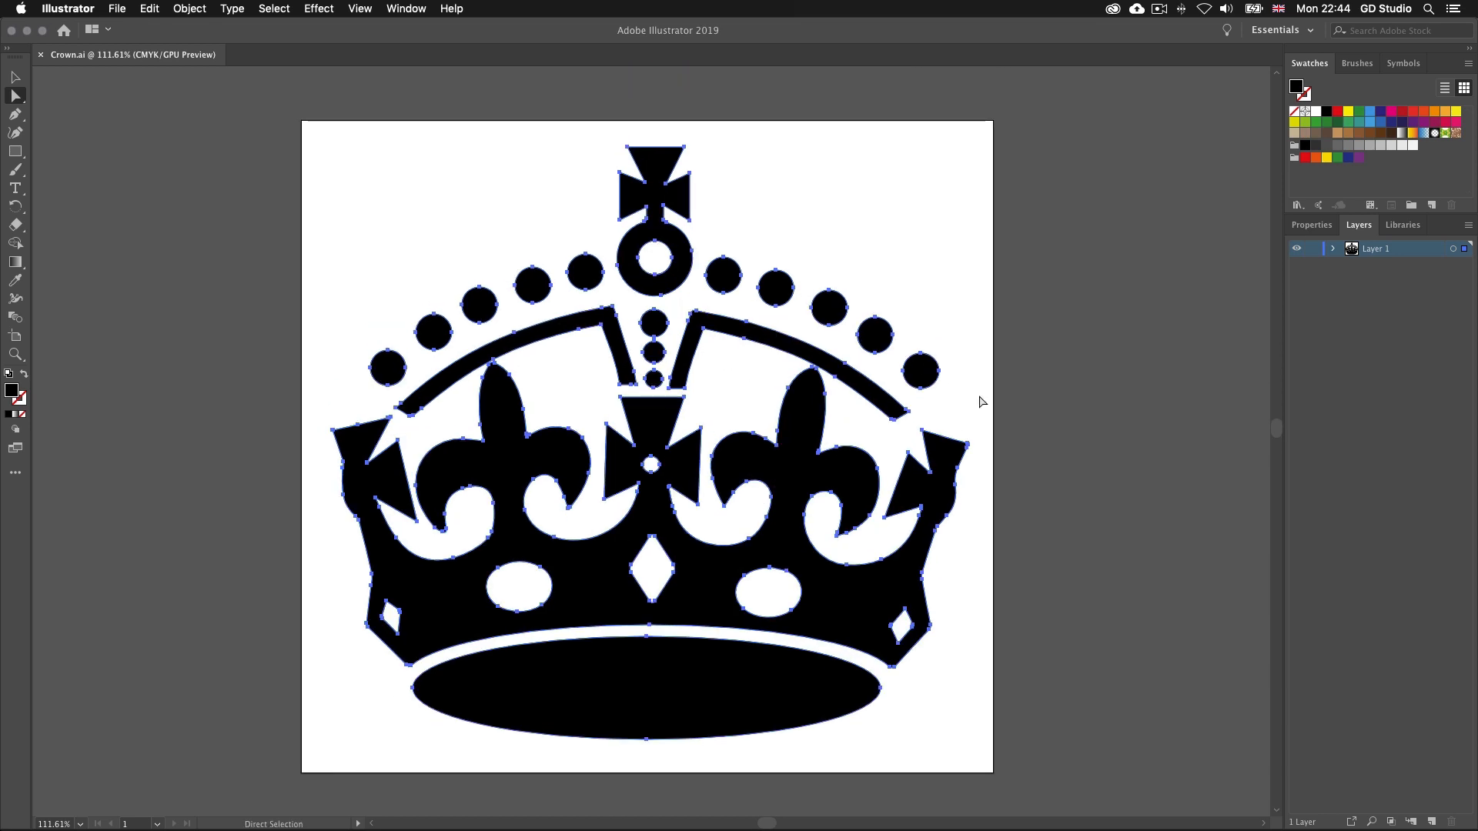
Back in After Effects, expand the Masks group of T_BRIDGE_4.mp4 and look through its list of masks
{"action": "key", "text": "super+space"}
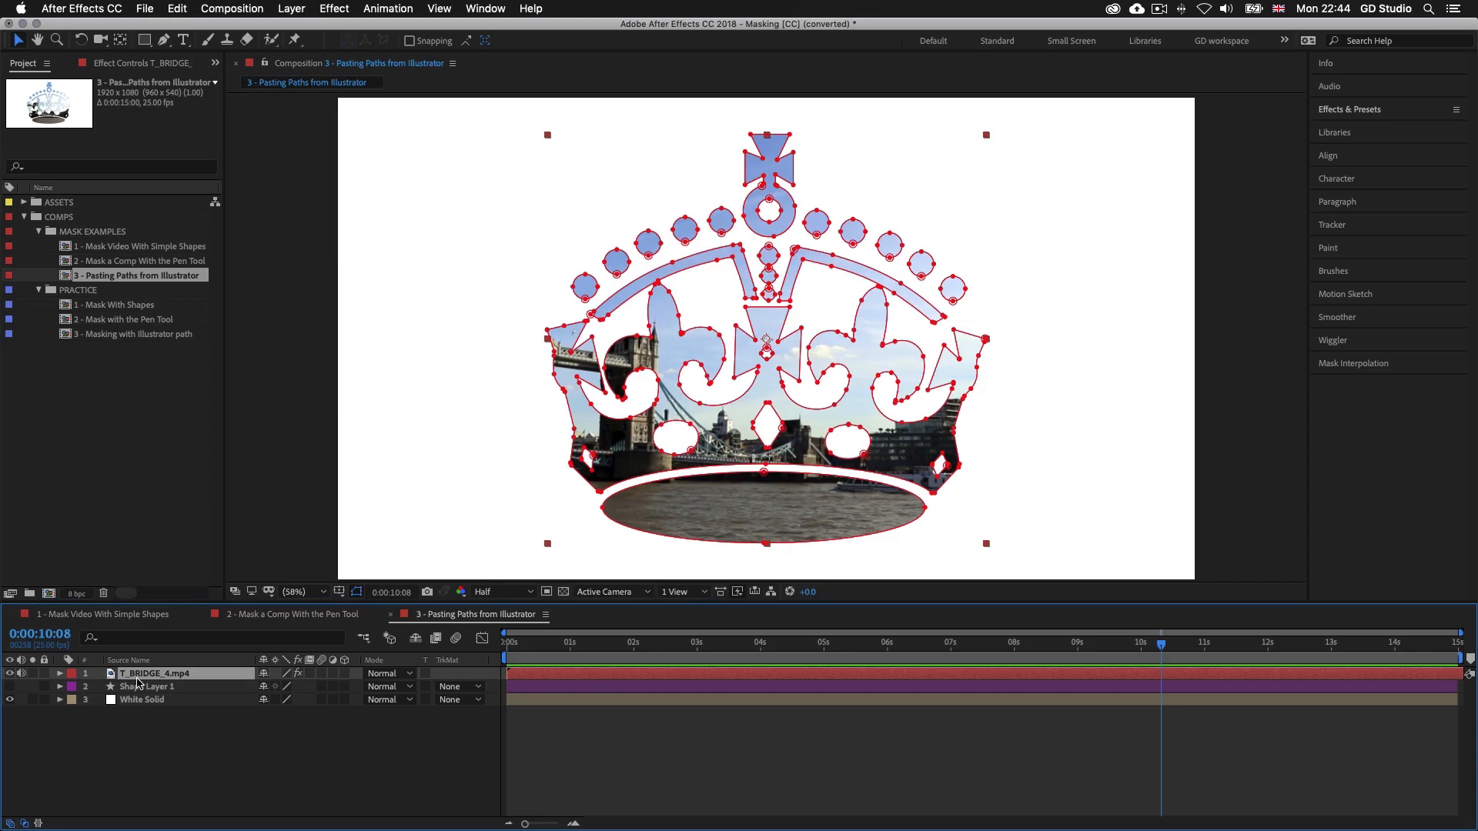
{"action": "left_click", "coordinate": [60, 673]}
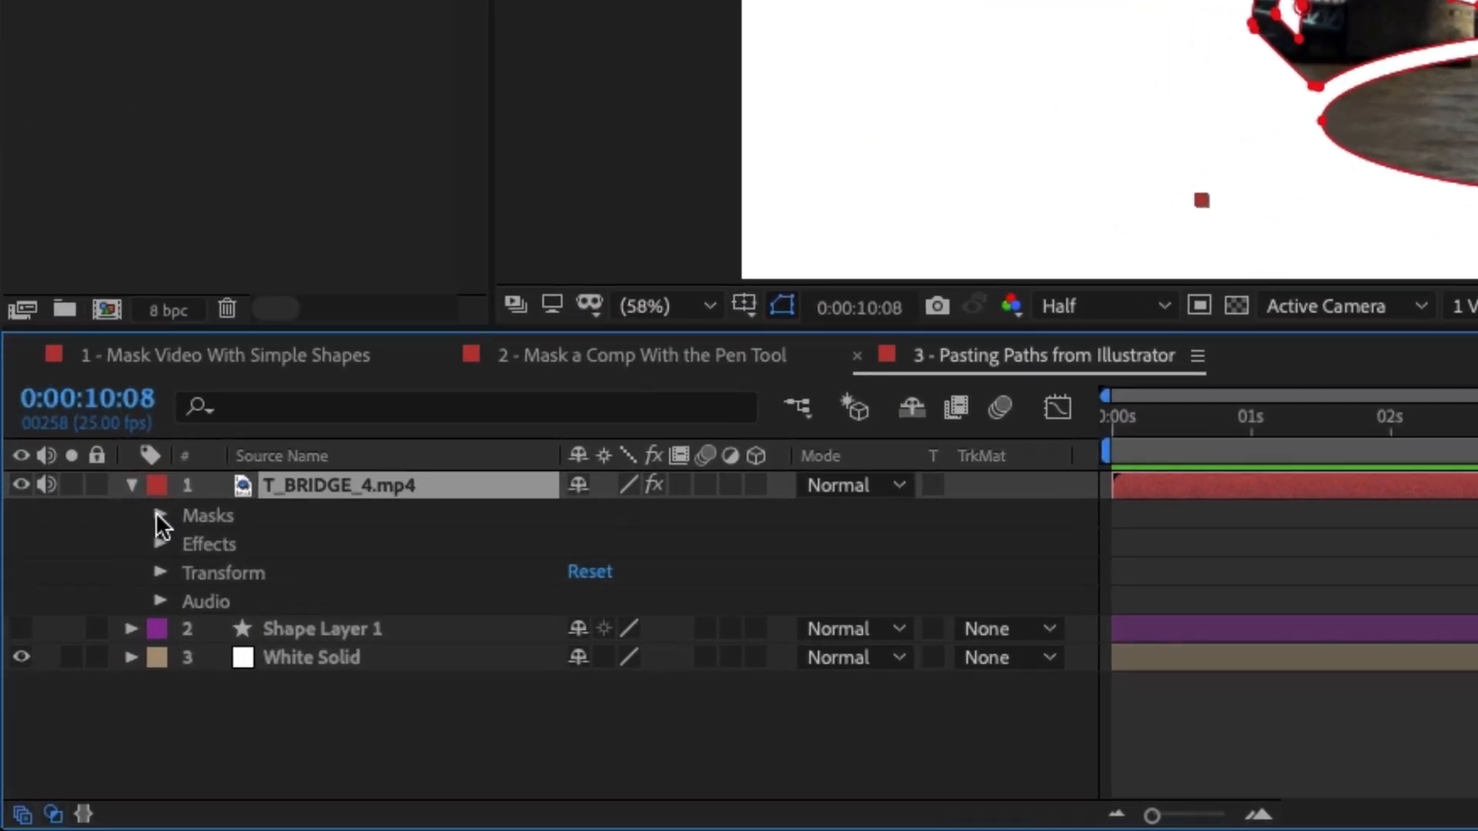
{"action": "left_click", "coordinate": [191, 512]}
{"action": "left_click", "coordinate": [161, 514]}
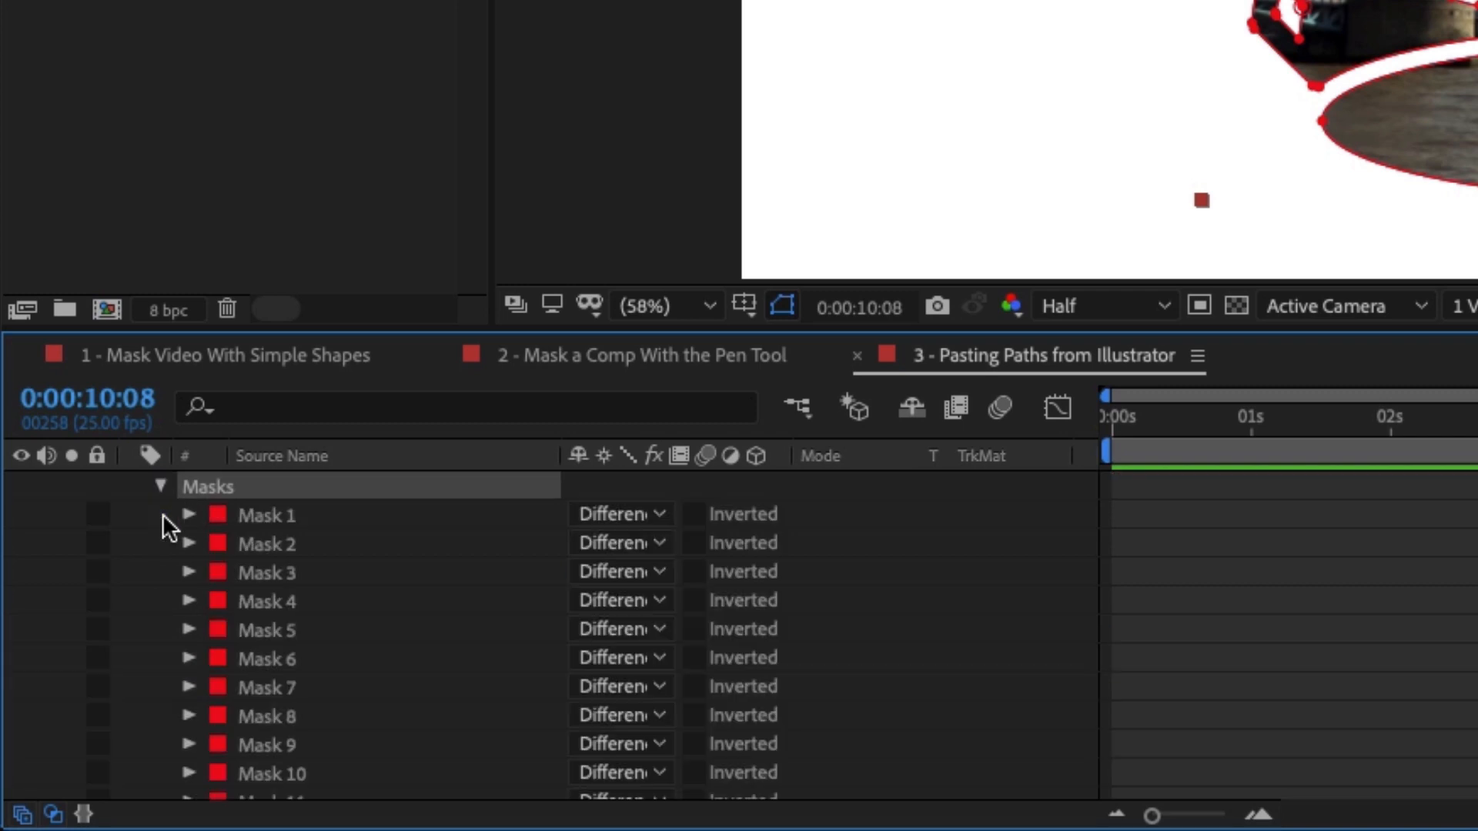
{"action": "scroll", "coordinate": [438, 580], "scroll_direction": "down", "scroll_amount": 8}
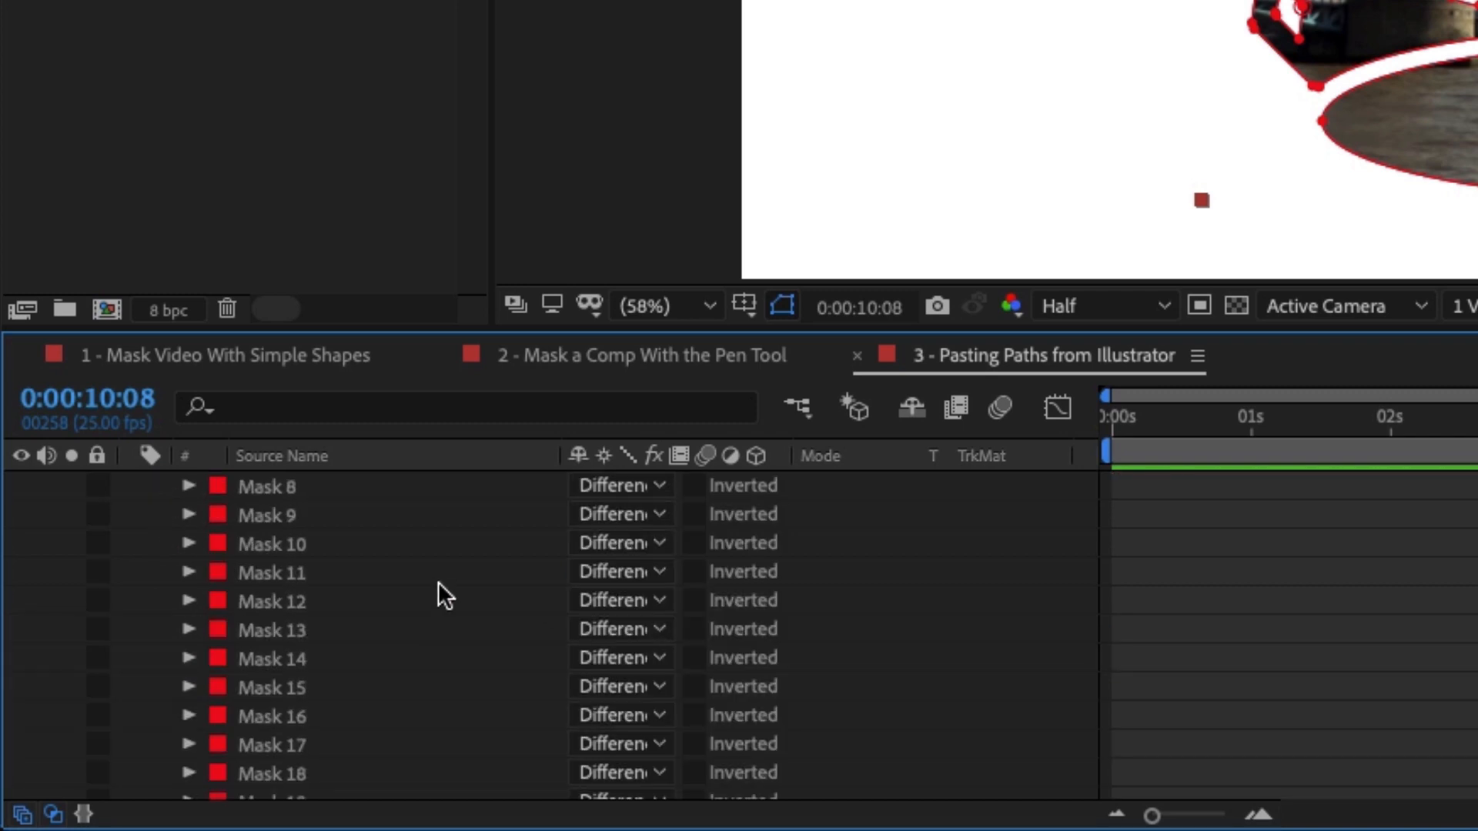
Look through the masks of T_BRIDGE_4.mp4 and expand Mask 1 to examine its path, feather, opacity and expansion properties
{"action": "scroll", "coordinate": [437, 581], "scroll_direction": "down", "scroll_amount": 2}
{"action": "scroll", "coordinate": [437, 580], "scroll_direction": "up", "scroll_amount": 7}
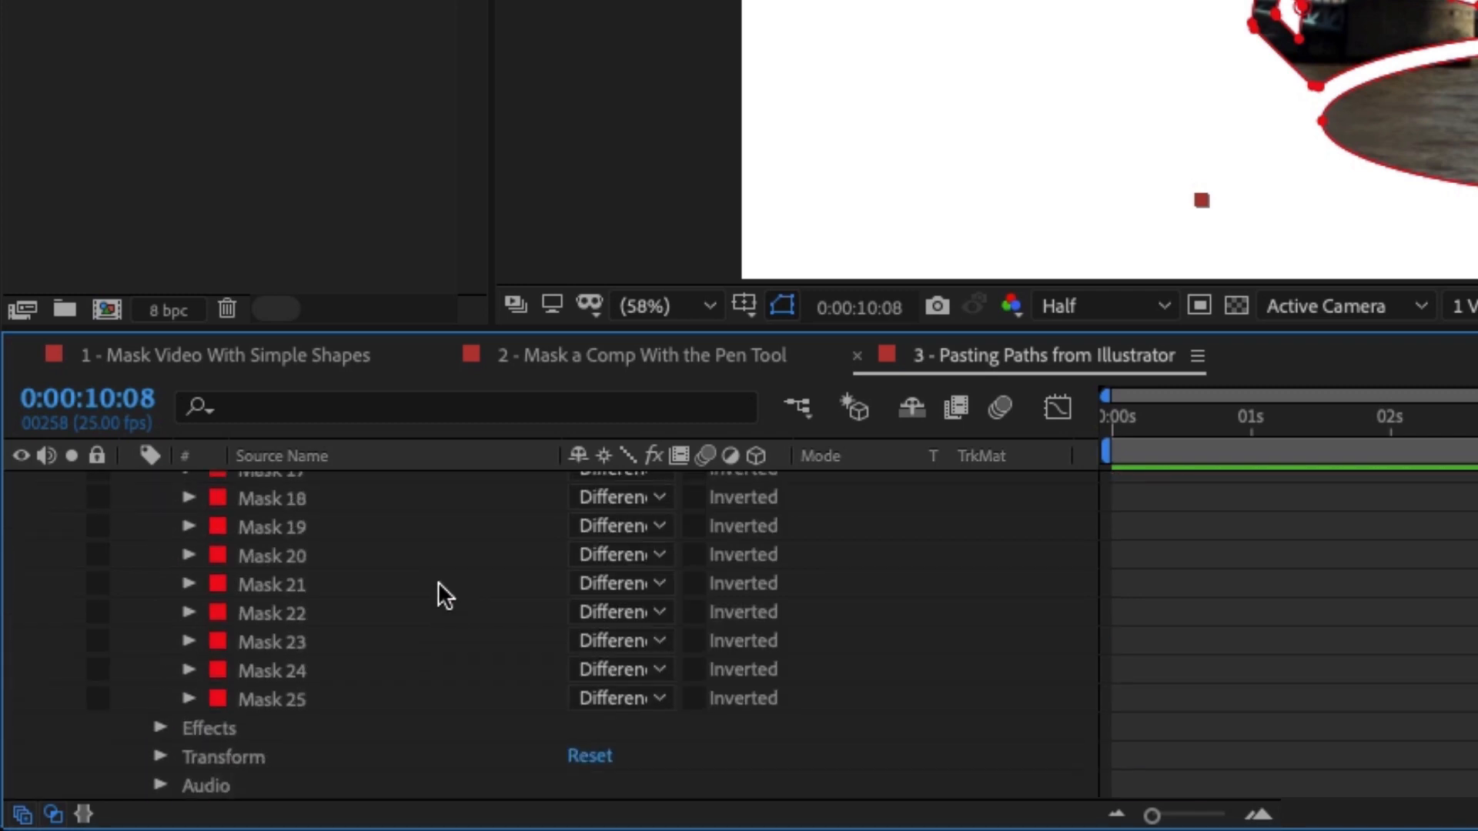
{"action": "scroll", "coordinate": [438, 581], "scroll_direction": "down", "scroll_amount": 10}
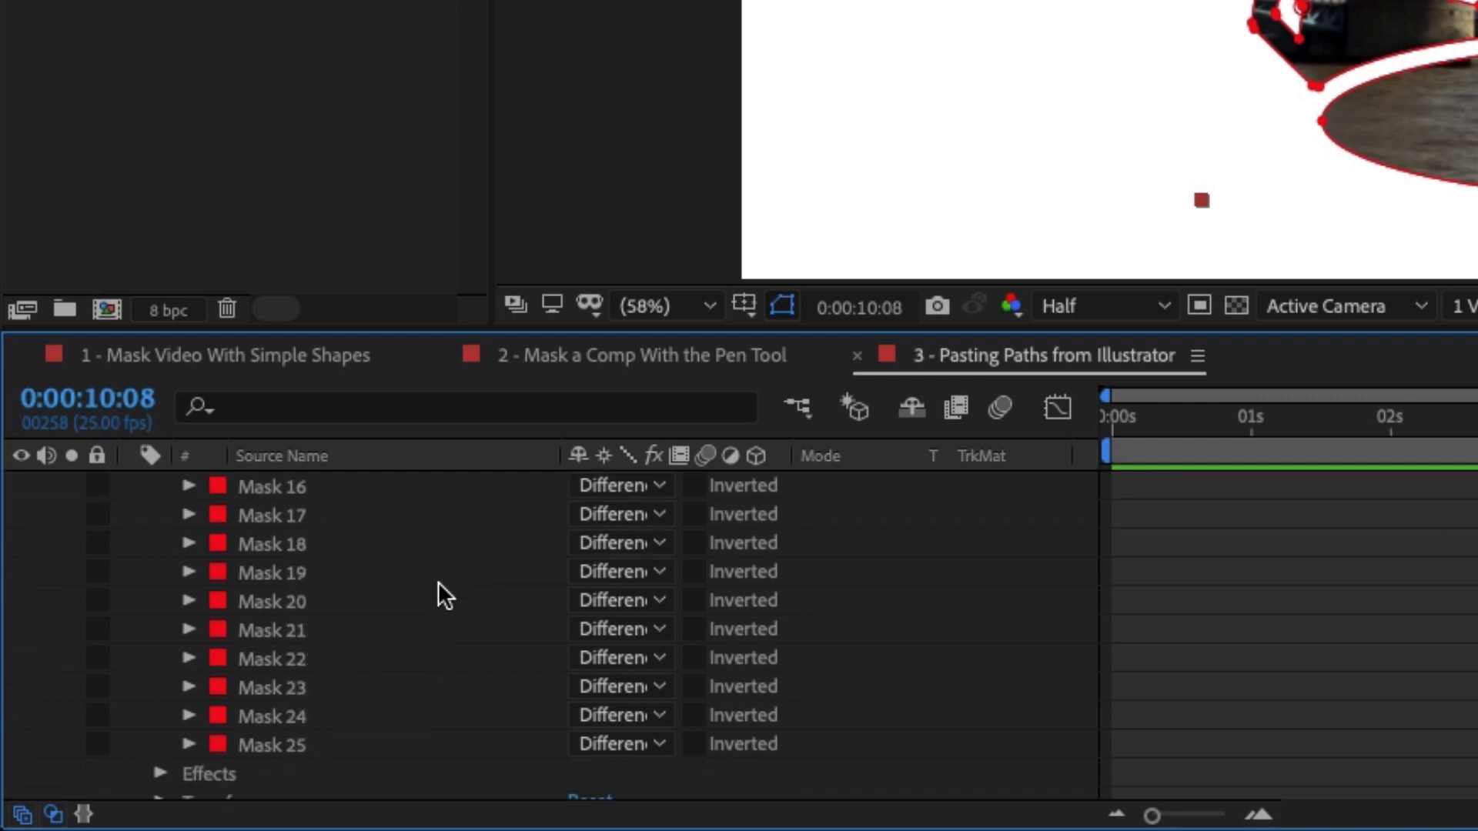
{"action": "scroll", "coordinate": [437, 580], "scroll_direction": "up", "scroll_amount": 5}
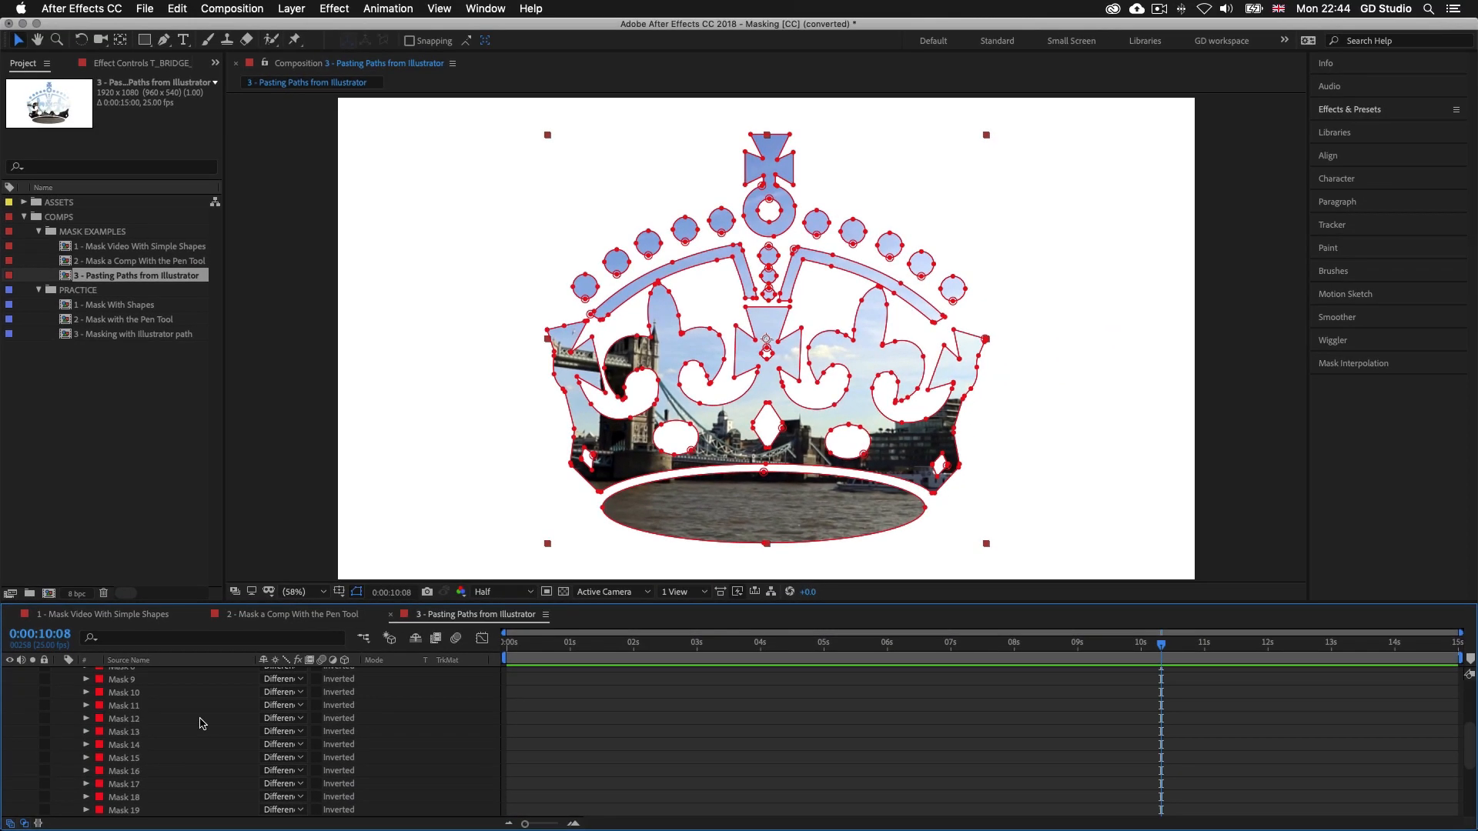
{"action": "scroll", "coordinate": [201, 723], "scroll_direction": "up", "scroll_amount": 5}
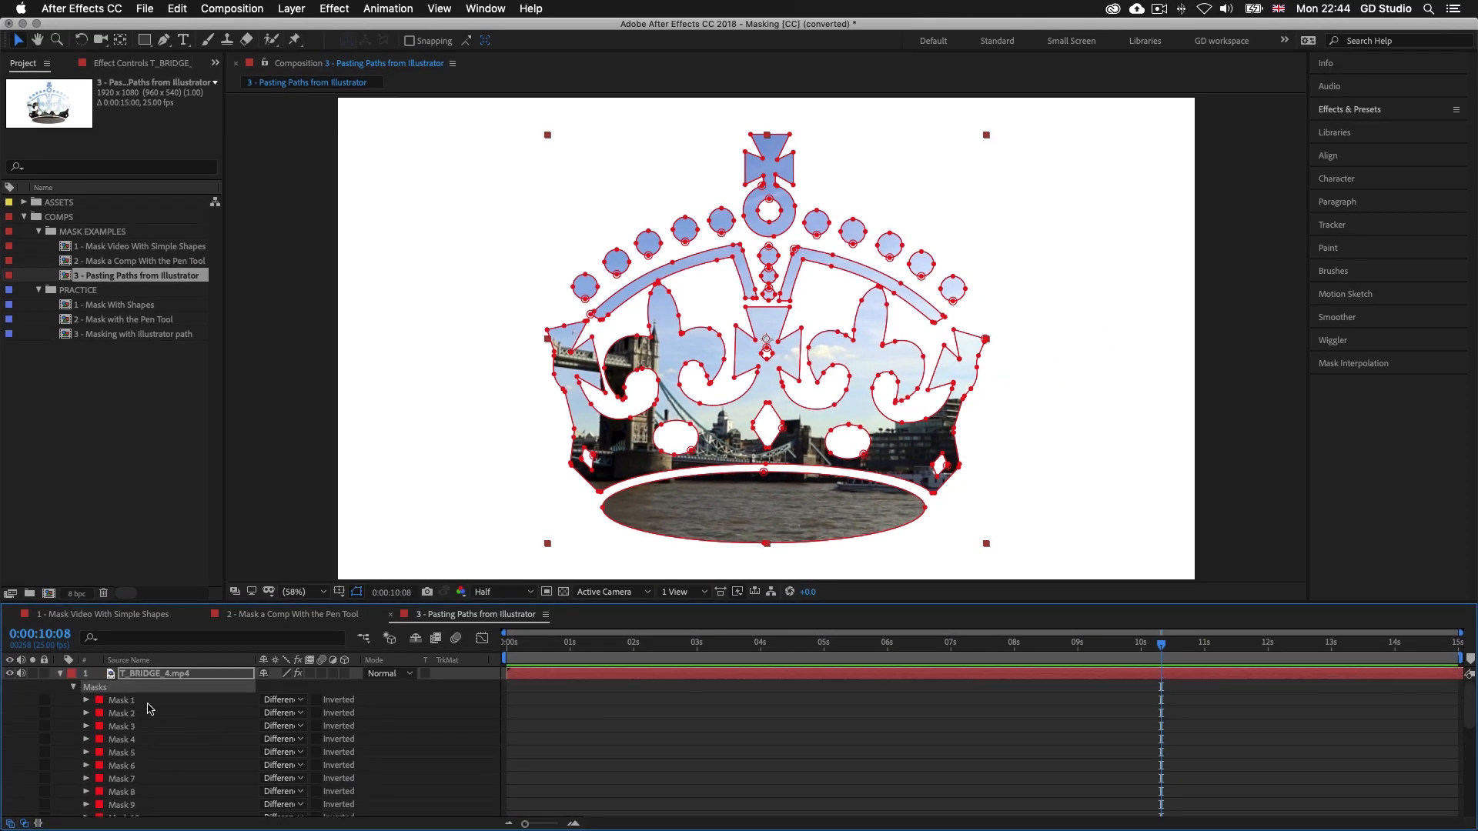
{"action": "left_click", "coordinate": [138, 700]}
{"action": "left_click", "coordinate": [87, 701]}
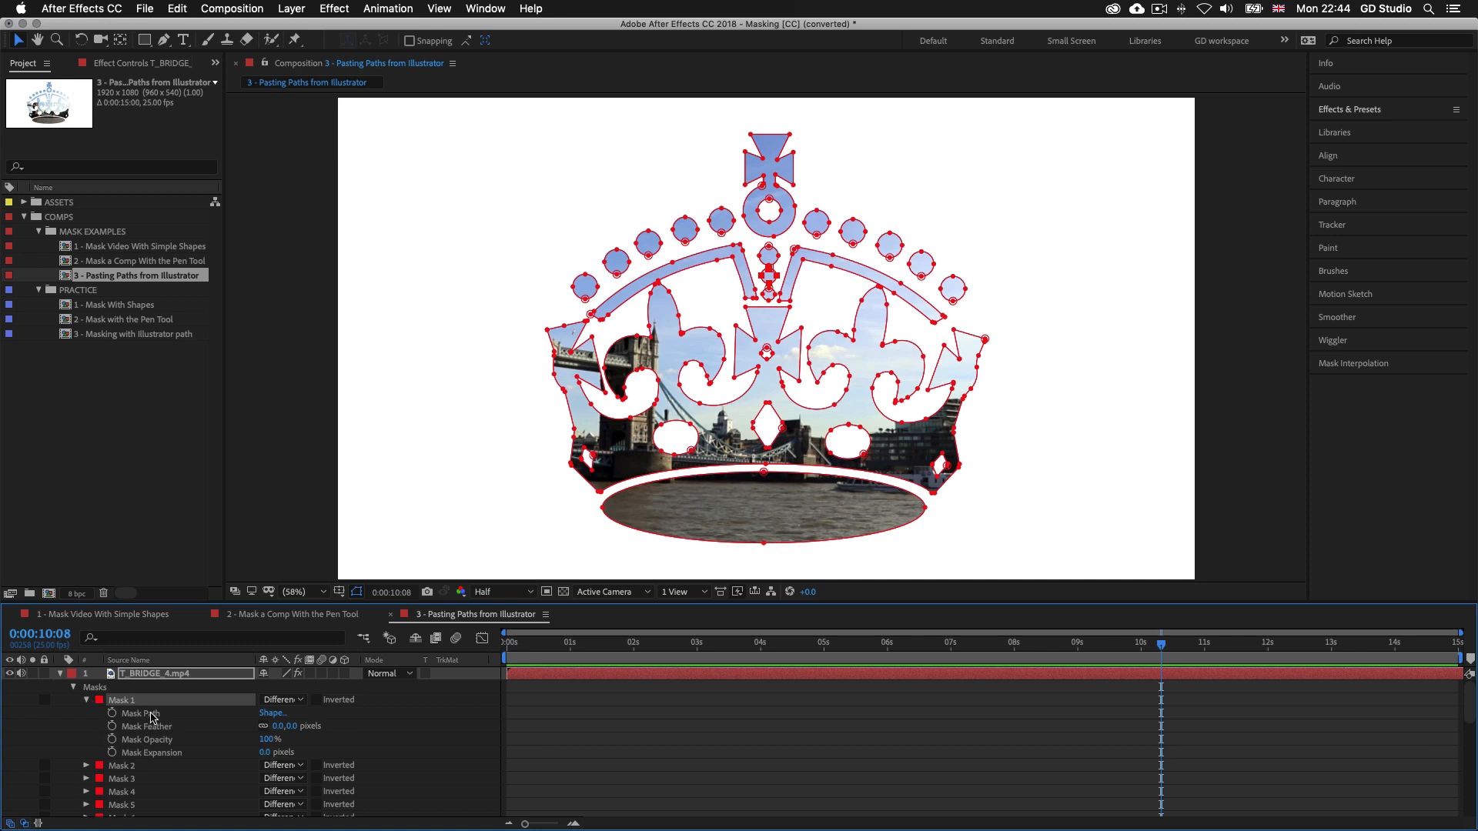
Collapse the T_BRIDGE_4.mp4 layer, deselect it to view the crown without mask outlines, and enlarge the composition viewer
{"action": "left_click", "coordinate": [86, 701]}
{"action": "left_click", "coordinate": [74, 688]}
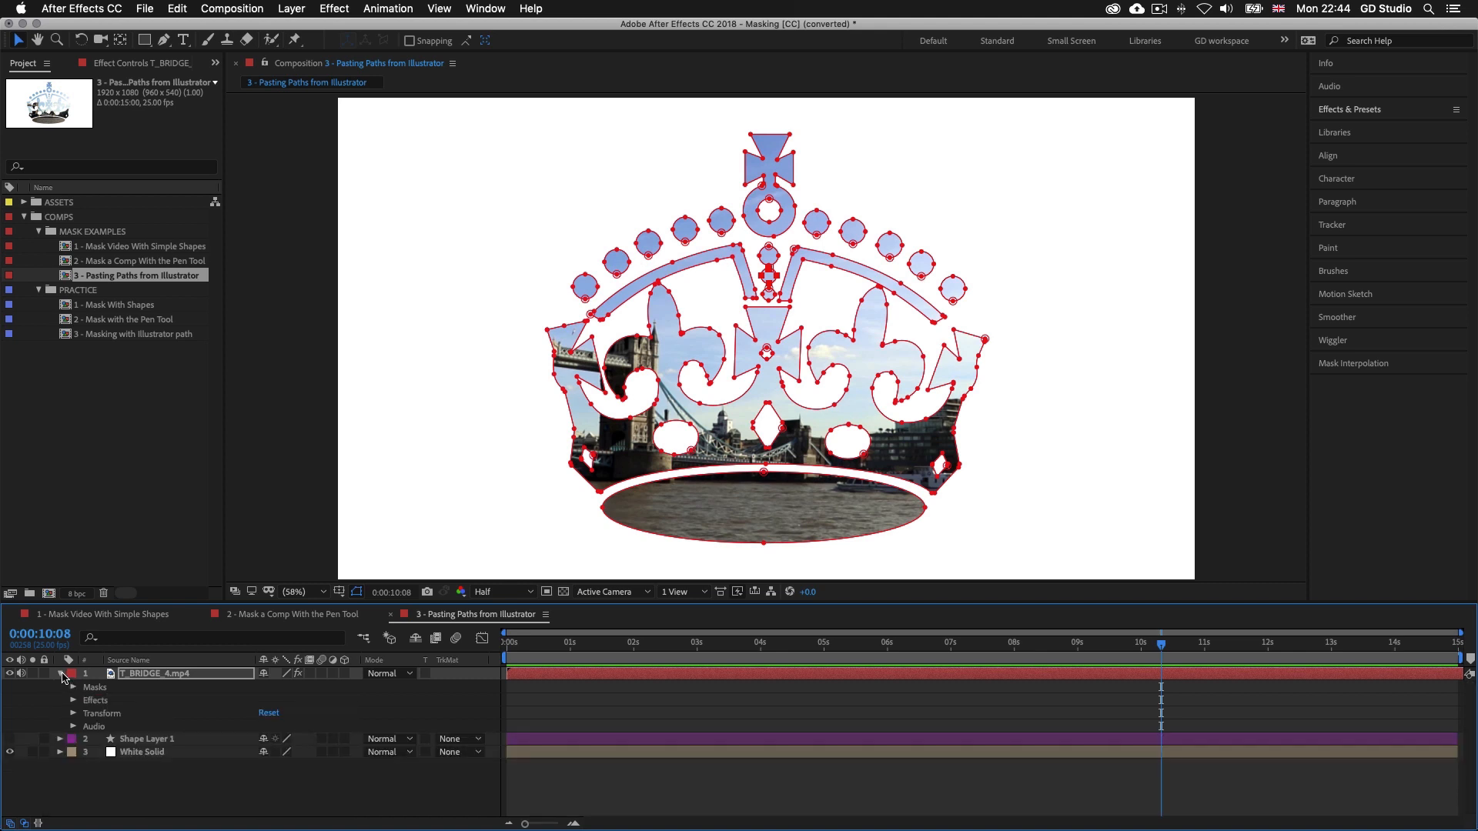
{"action": "left_click", "coordinate": [61, 673]}
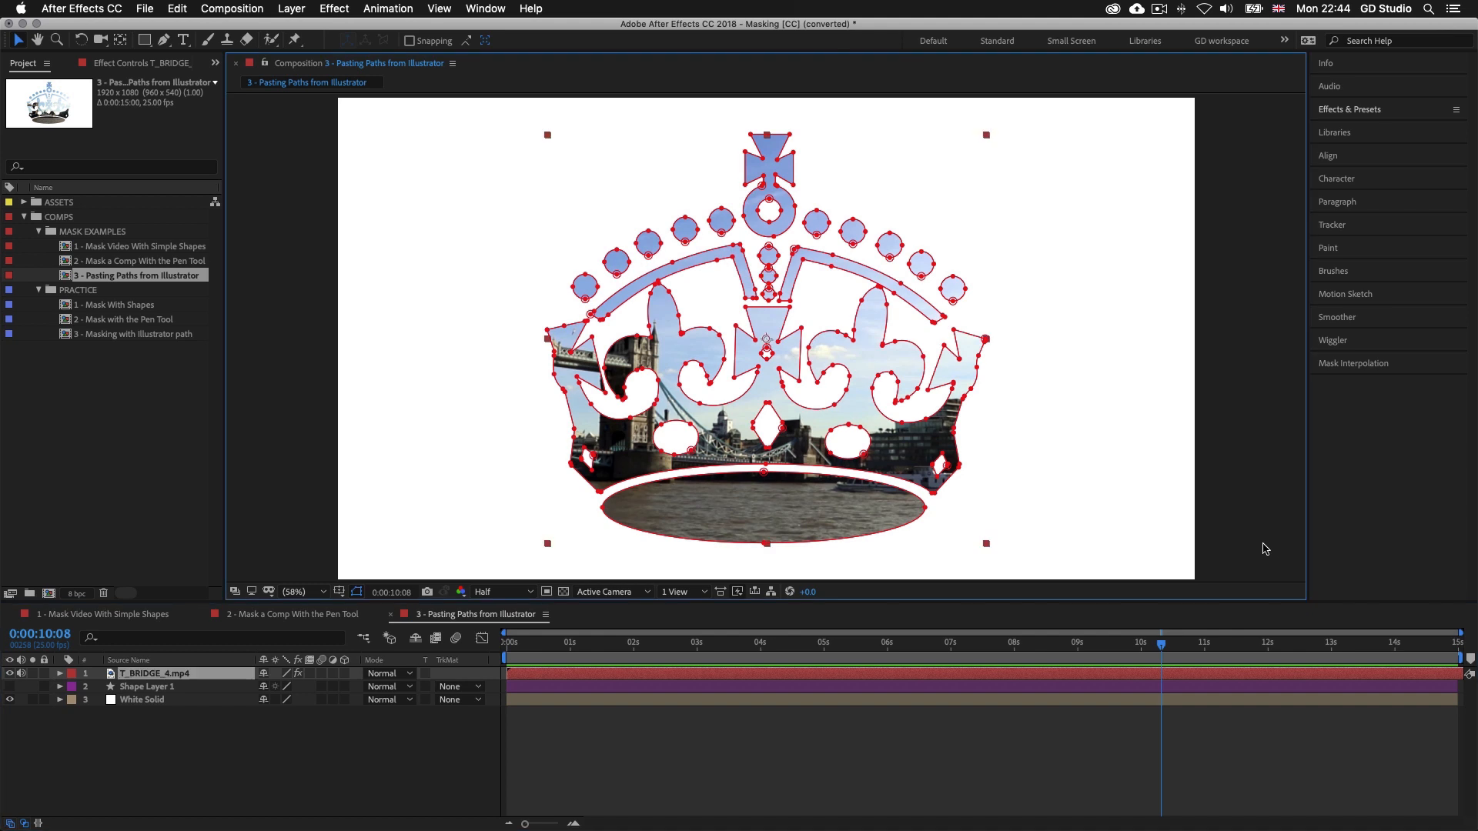
{"action": "left_click", "coordinate": [1229, 739]}
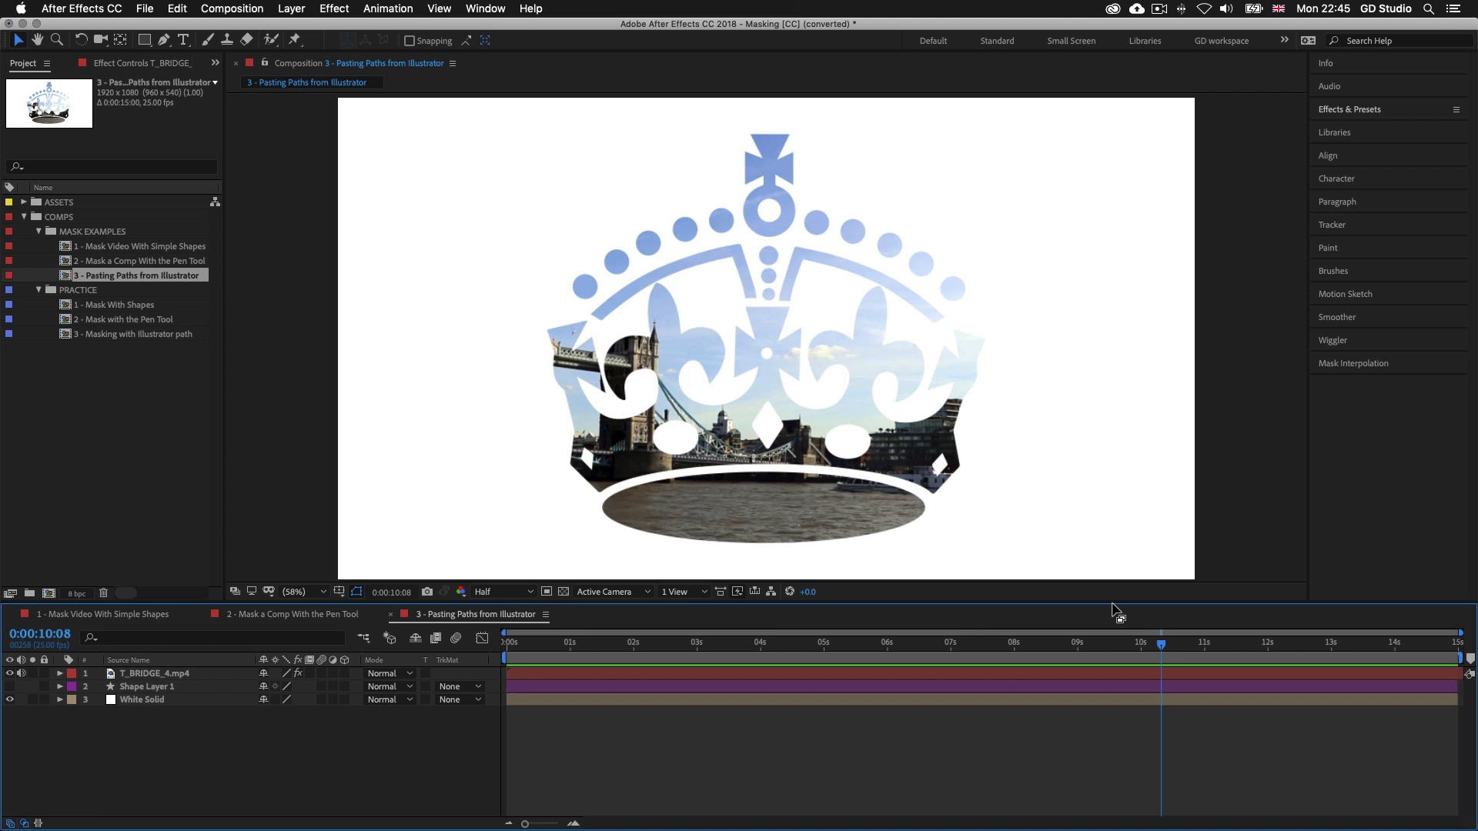
{"action": "left_click_drag", "start_coordinate": [1113, 604], "coordinate": [1113, 667]}
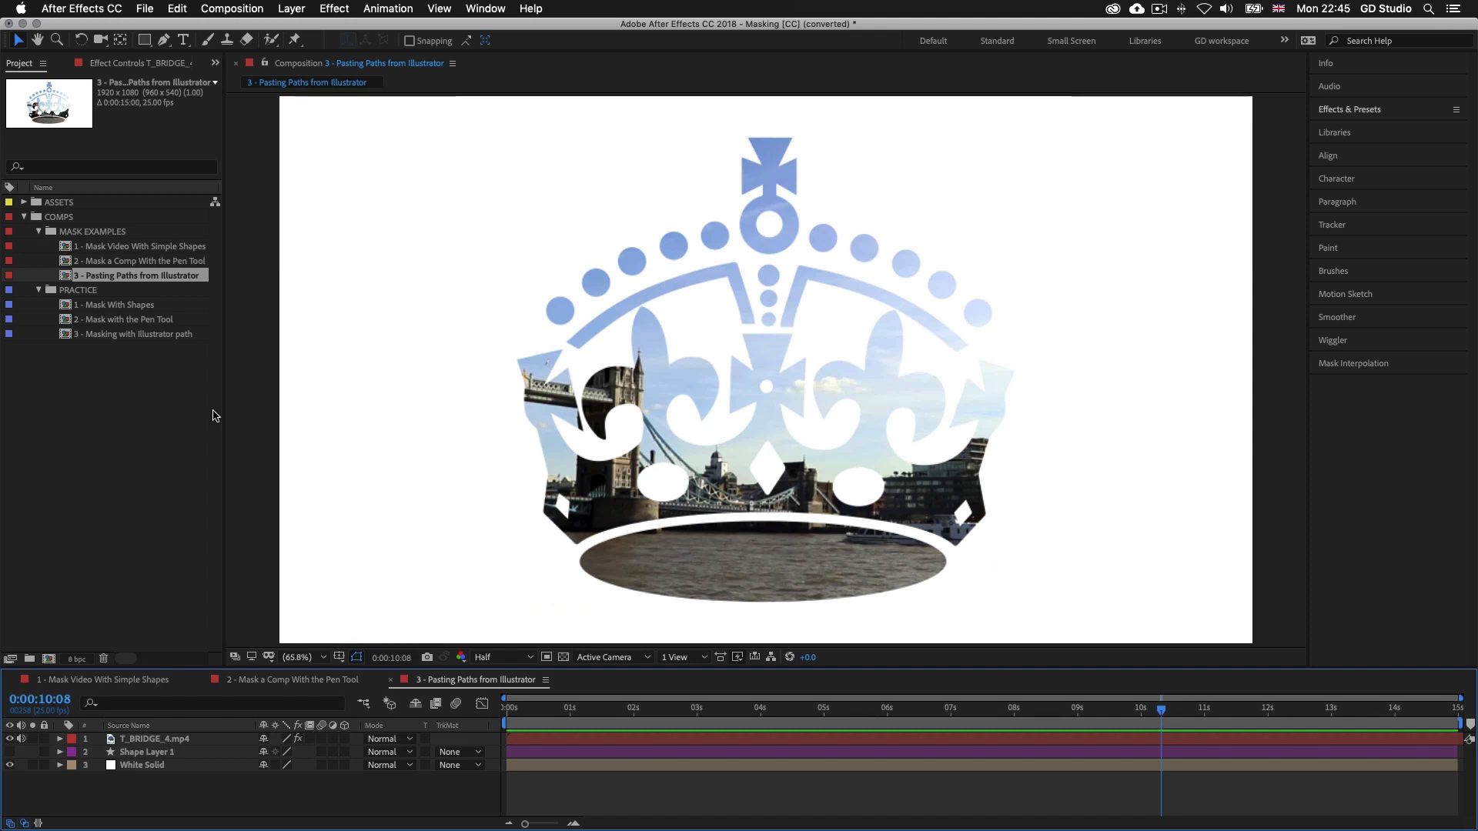
Look over the compositions in the PRACTICE folder and open "1 - Mask With Shapes"
{"action": "left_click", "coordinate": [76, 293]}
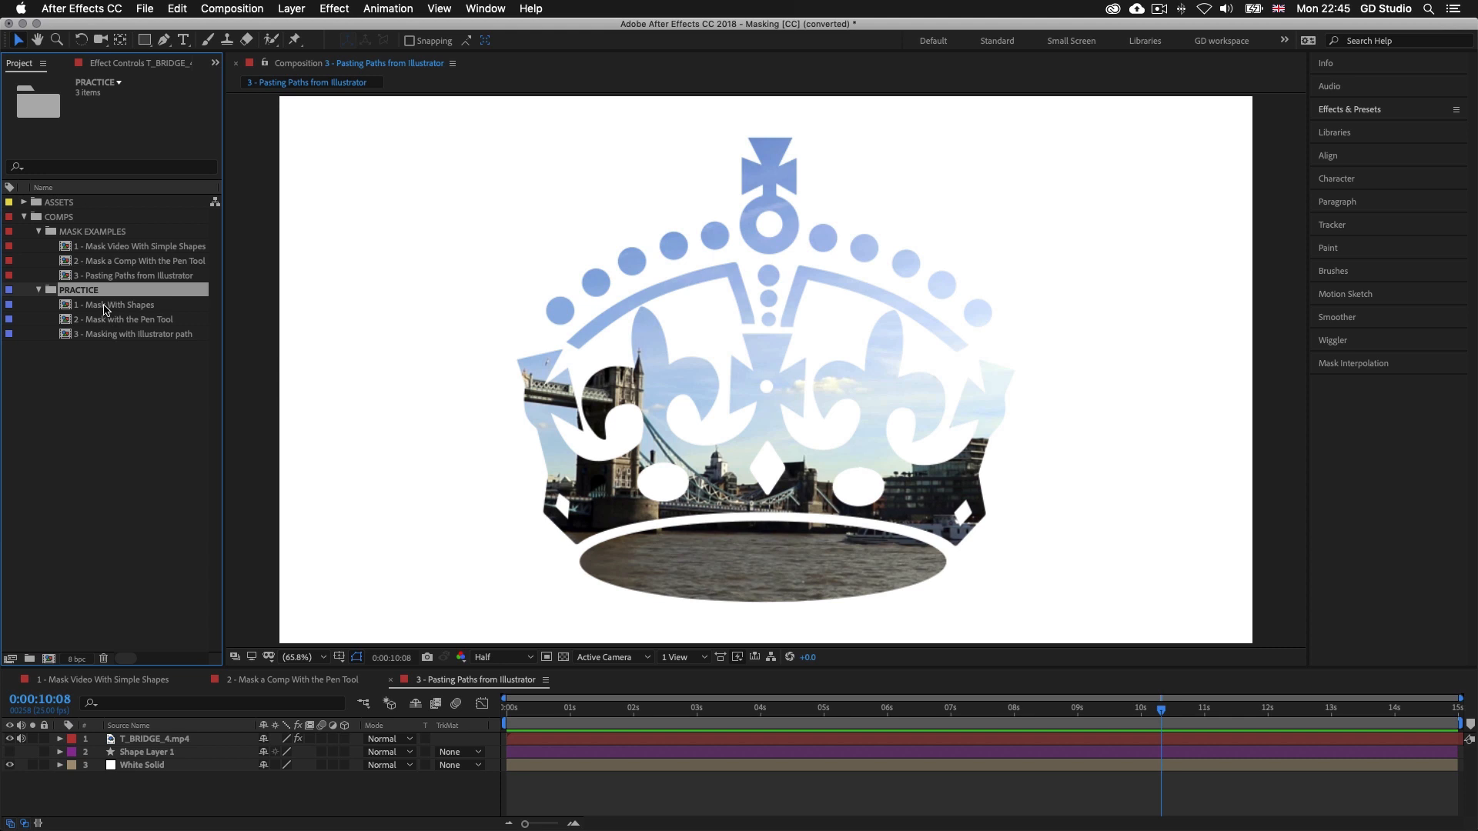
{"action": "left_click", "coordinate": [105, 306]}
{"action": "left_click", "coordinate": [118, 320]}
{"action": "left_click", "coordinate": [132, 336]}
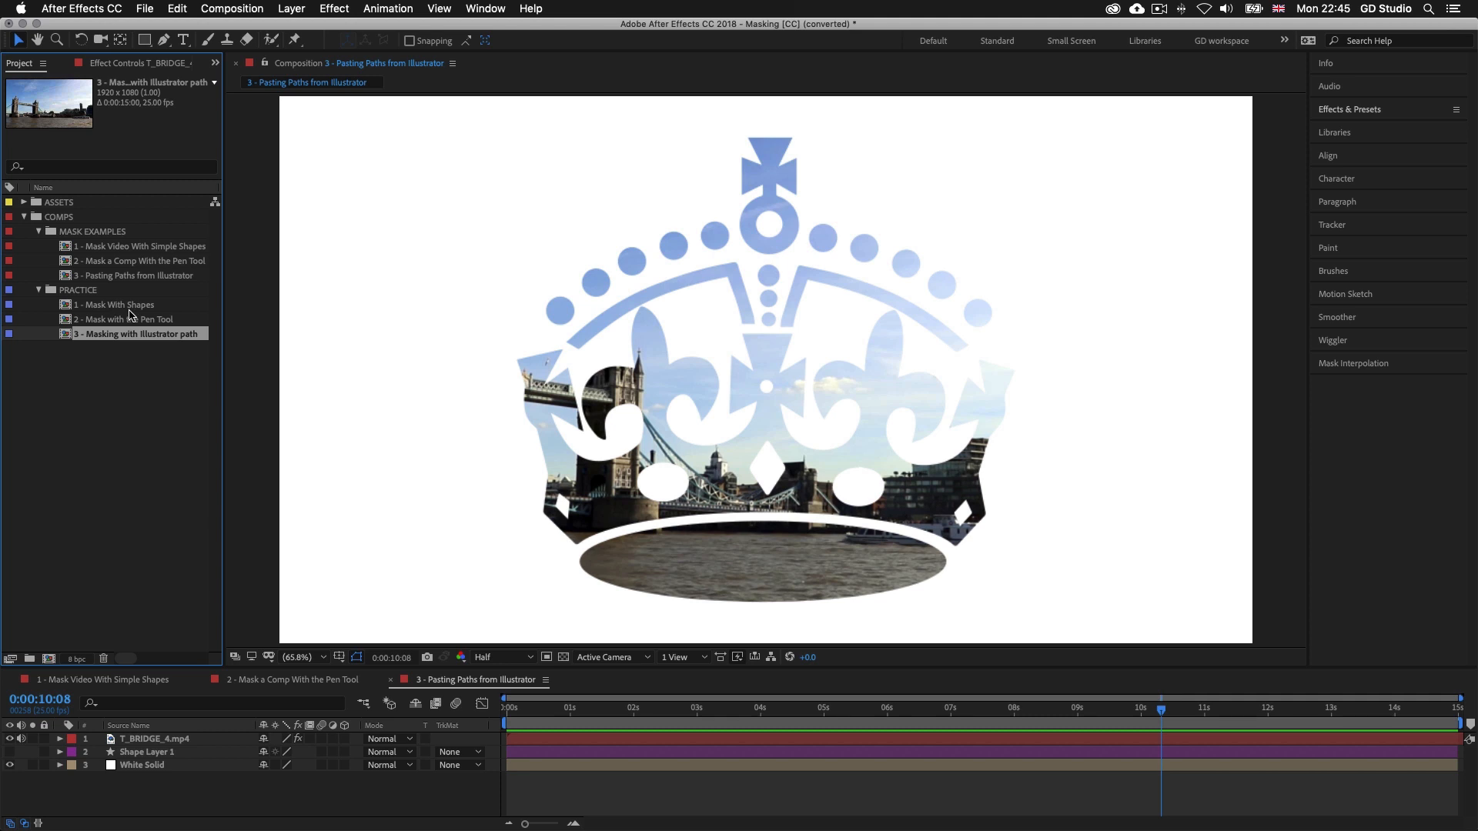
{"action": "left_click", "coordinate": [124, 308]}
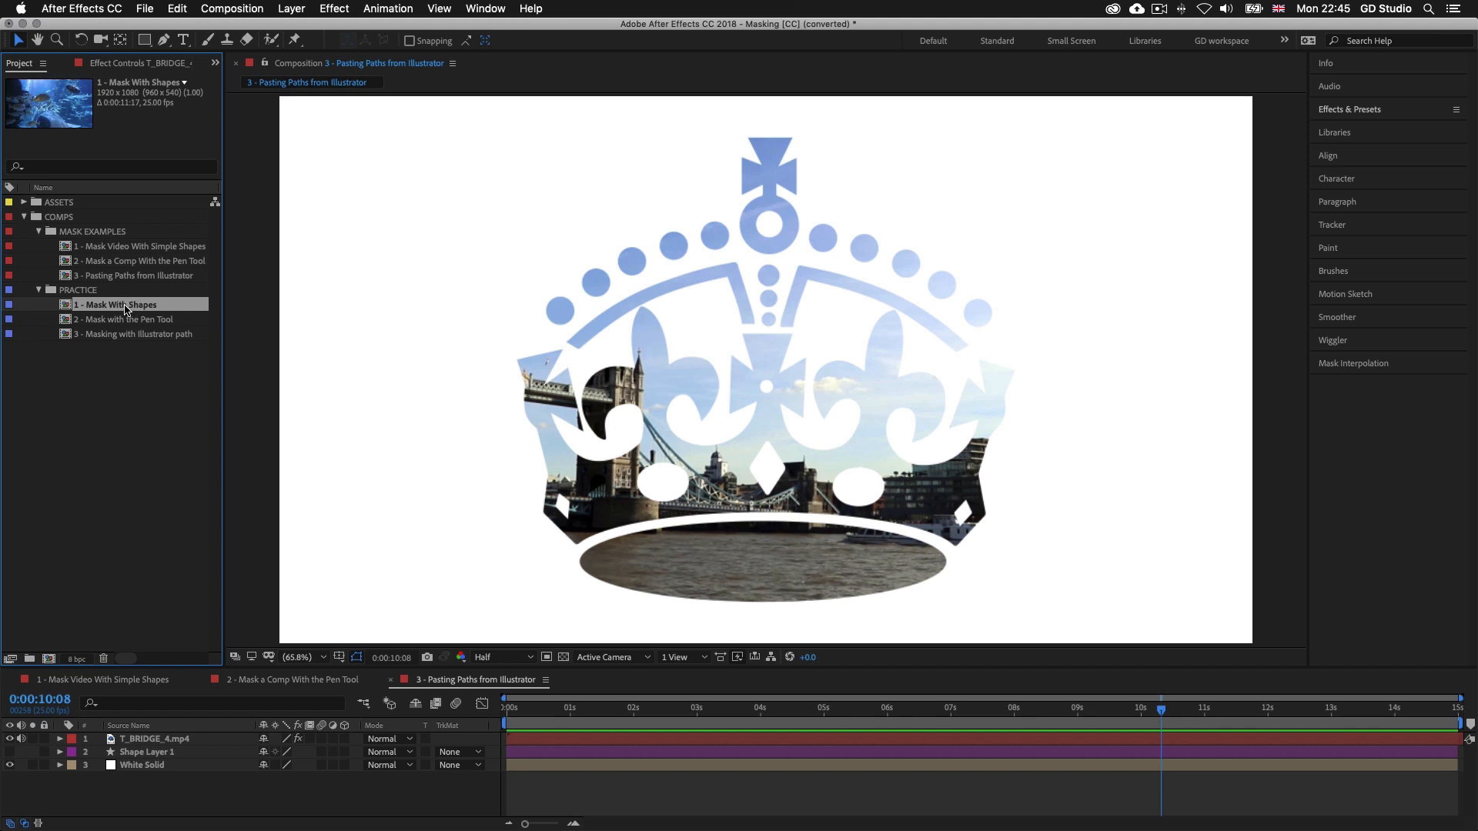
{"action": "double_click", "coordinate": [124, 308]}
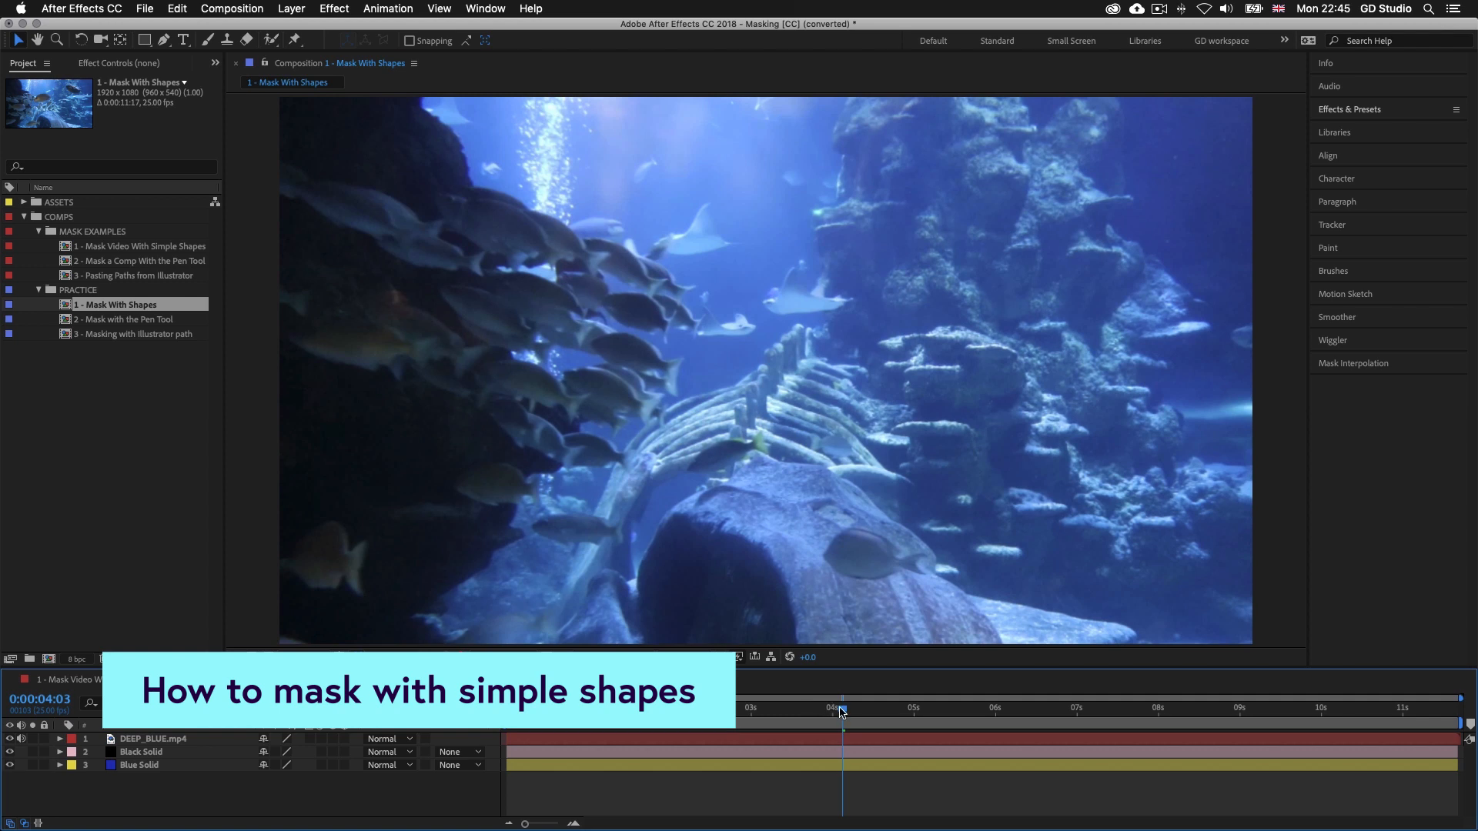
Select DEEP_BLUE.mp4, and hide and show it and the Black Solid to examine the layers beneath
{"action": "left_click", "coordinate": [141, 740]}
{"action": "left_click_drag", "start_coordinate": [10, 739], "coordinate": [10, 752]}
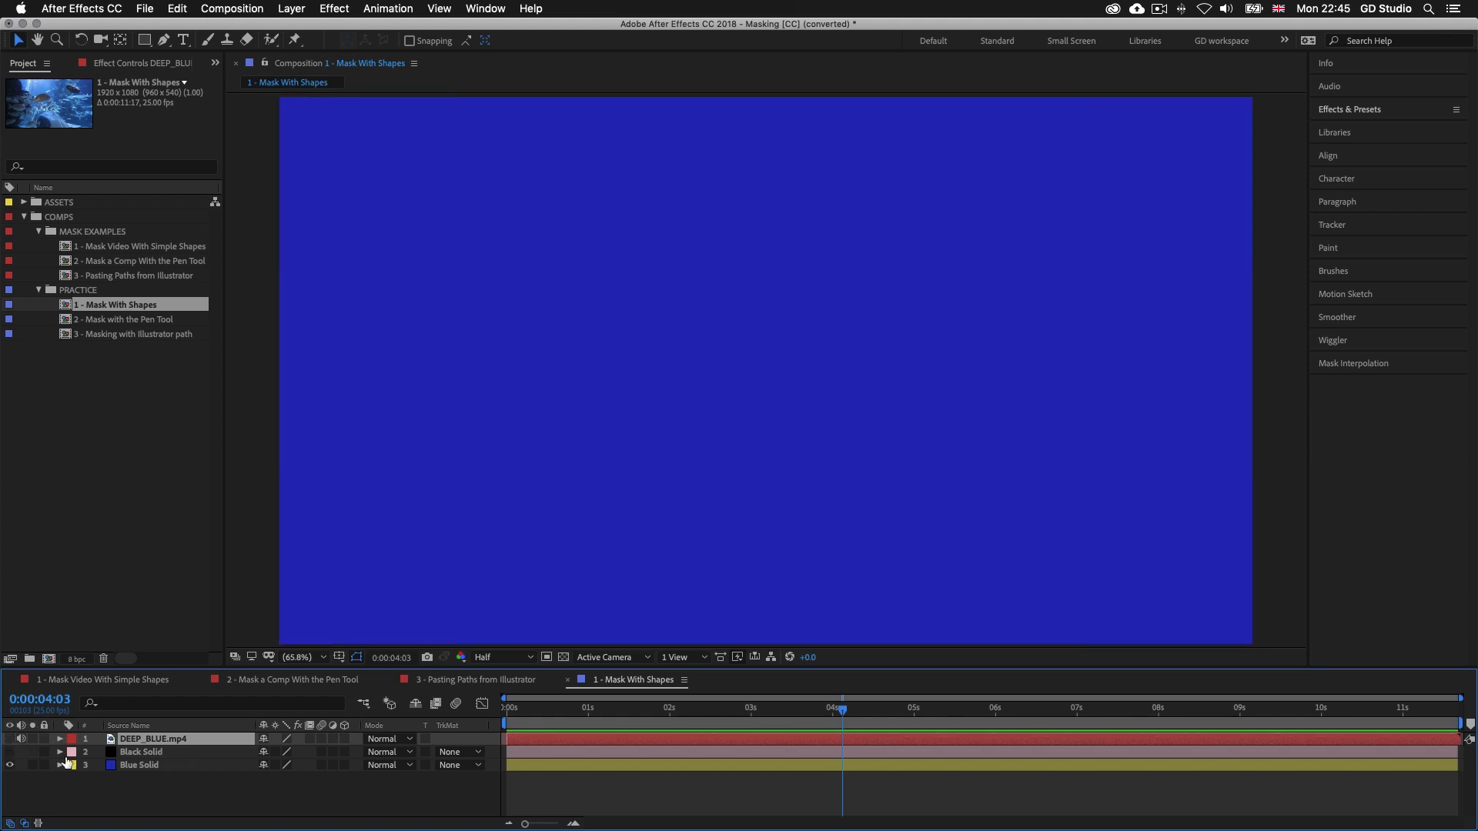
{"action": "left_click", "coordinate": [10, 752]}
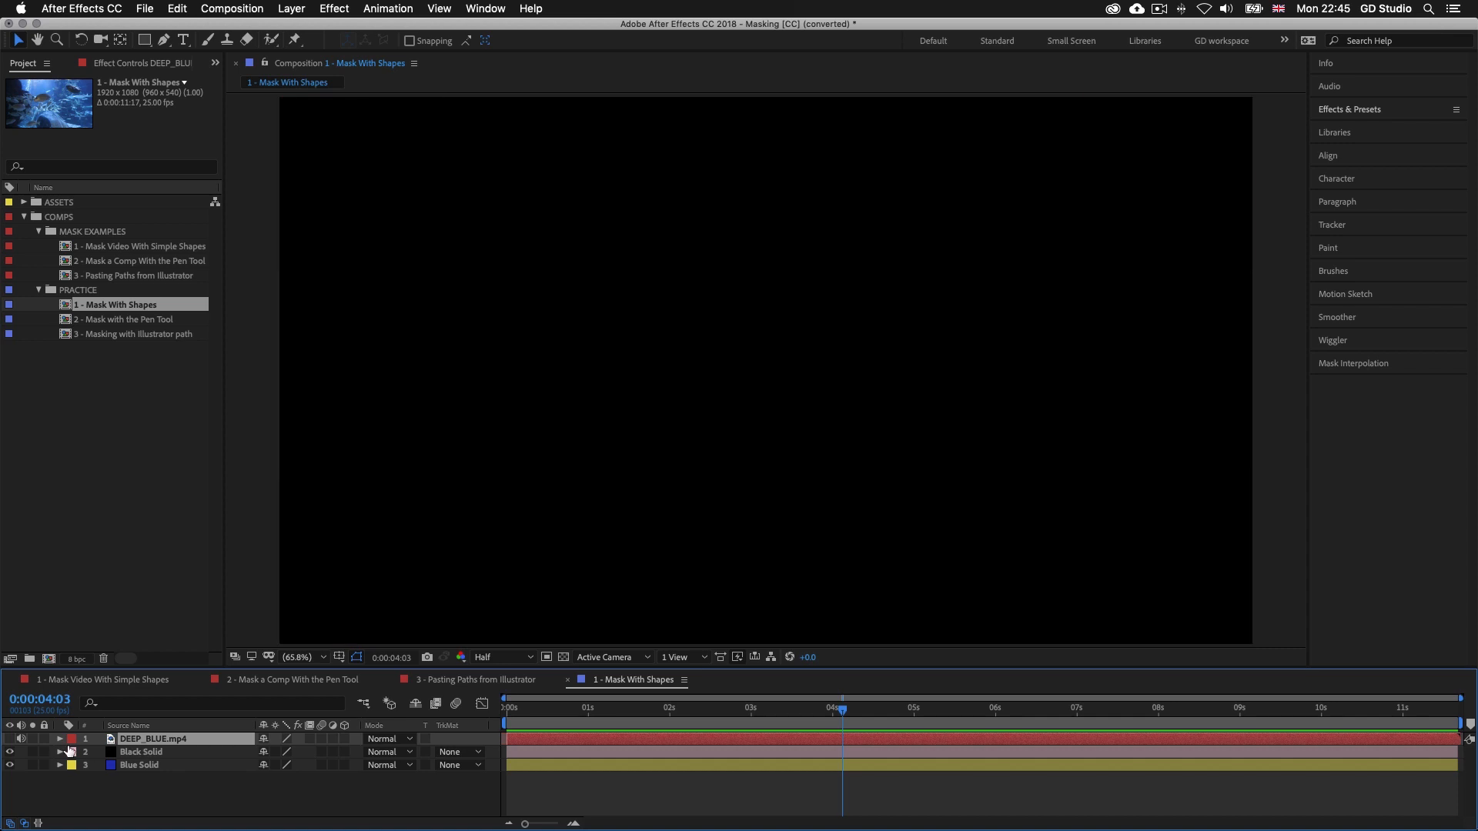
{"action": "left_click", "coordinate": [10, 738]}
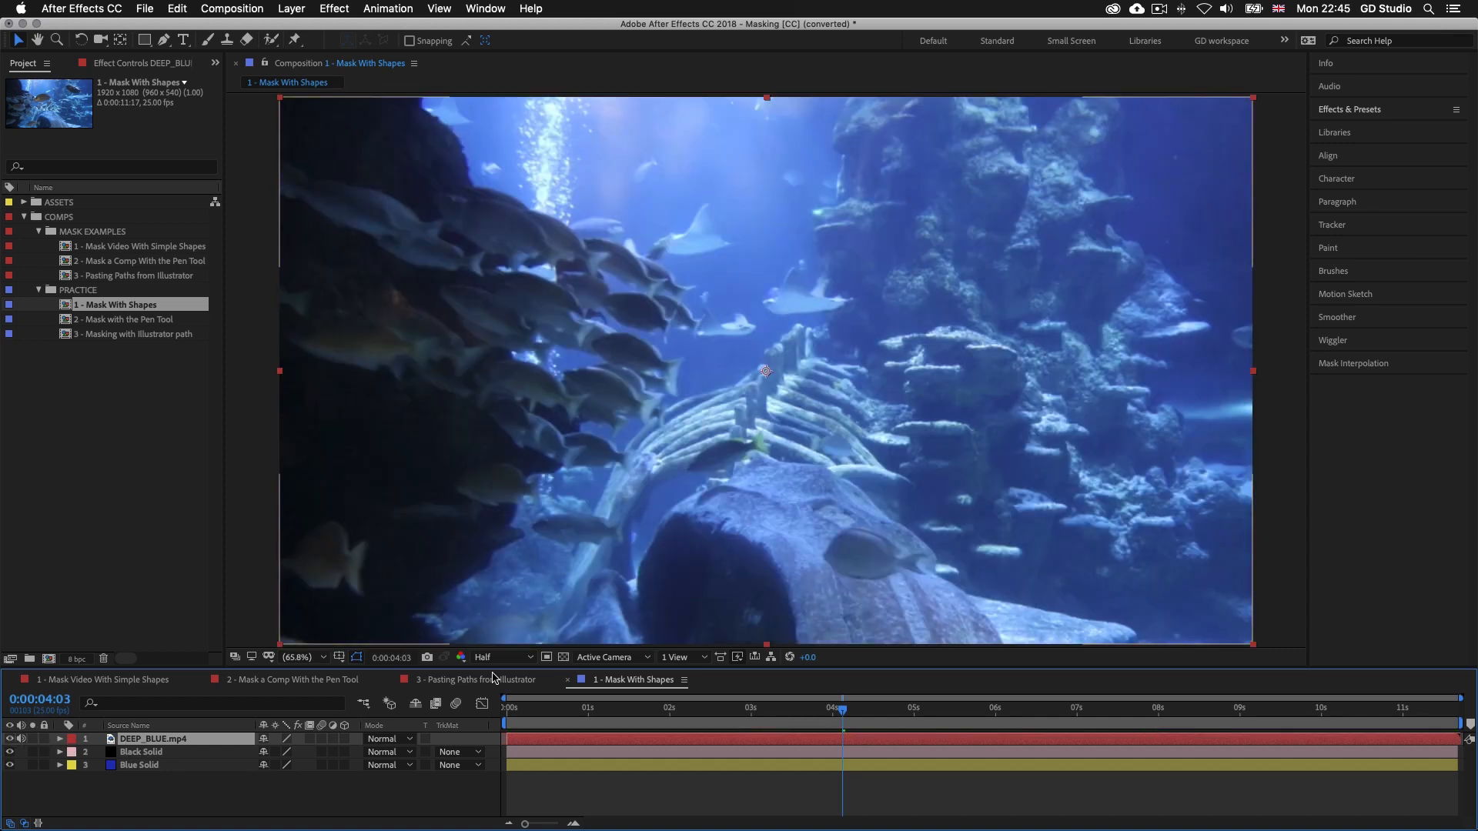
Scrub through the aquarium footage and park the current time at 0:00:03:06
{"action": "left_click", "coordinate": [725, 716]}
{"action": "left_click_drag", "start_coordinate": [726, 712], "coordinate": [836, 714]}
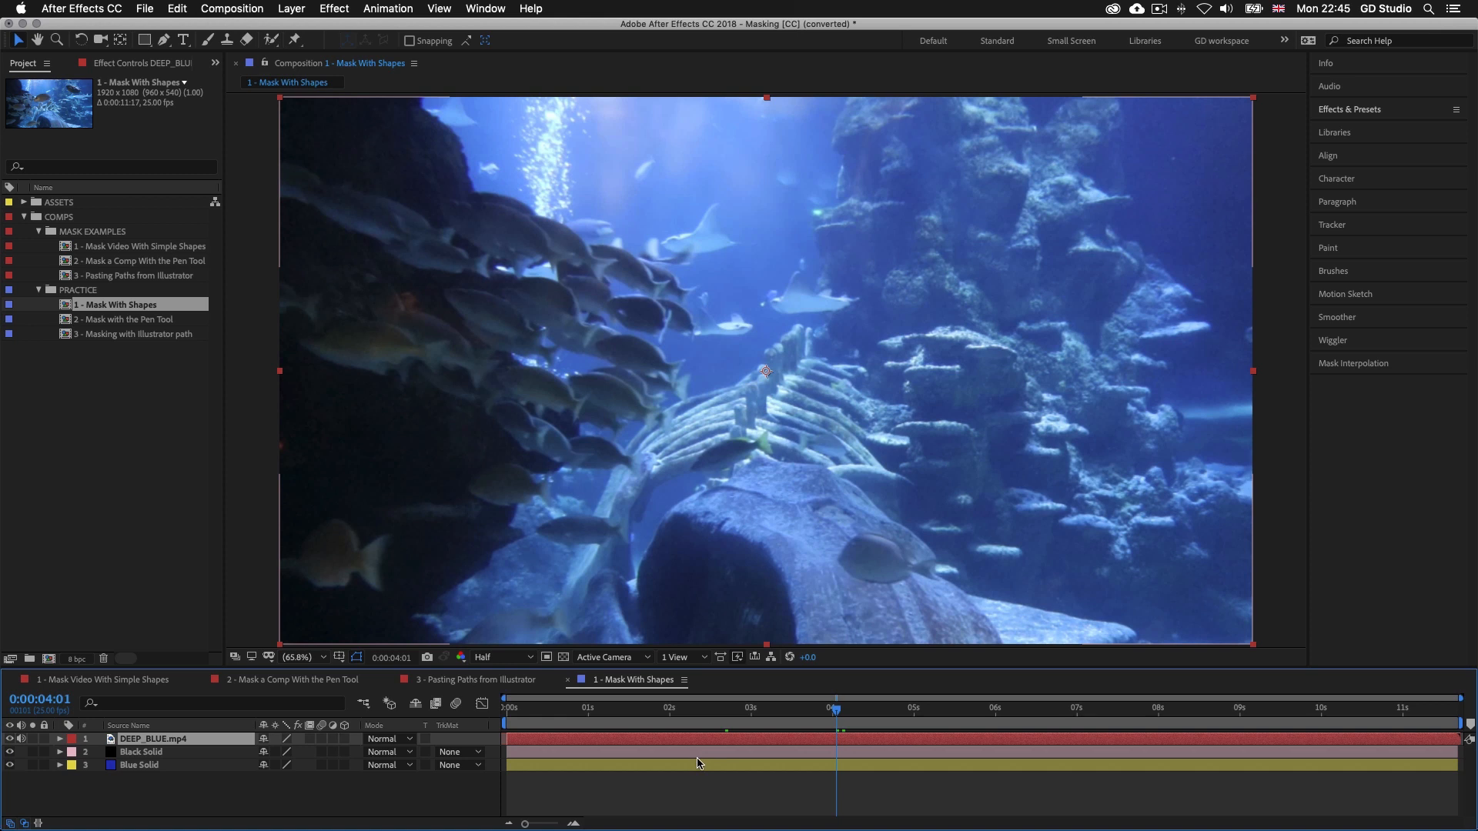
{"action": "left_click", "coordinate": [762, 712]}
{"action": "mouse_move", "coordinate": [762, 712]}
{"action": "left_mouse_down"}
{"action": "mouse_move", "coordinate": [785, 712]}
{"action": "mouse_move", "coordinate": [771, 712]}
{"action": "left_mouse_up"}
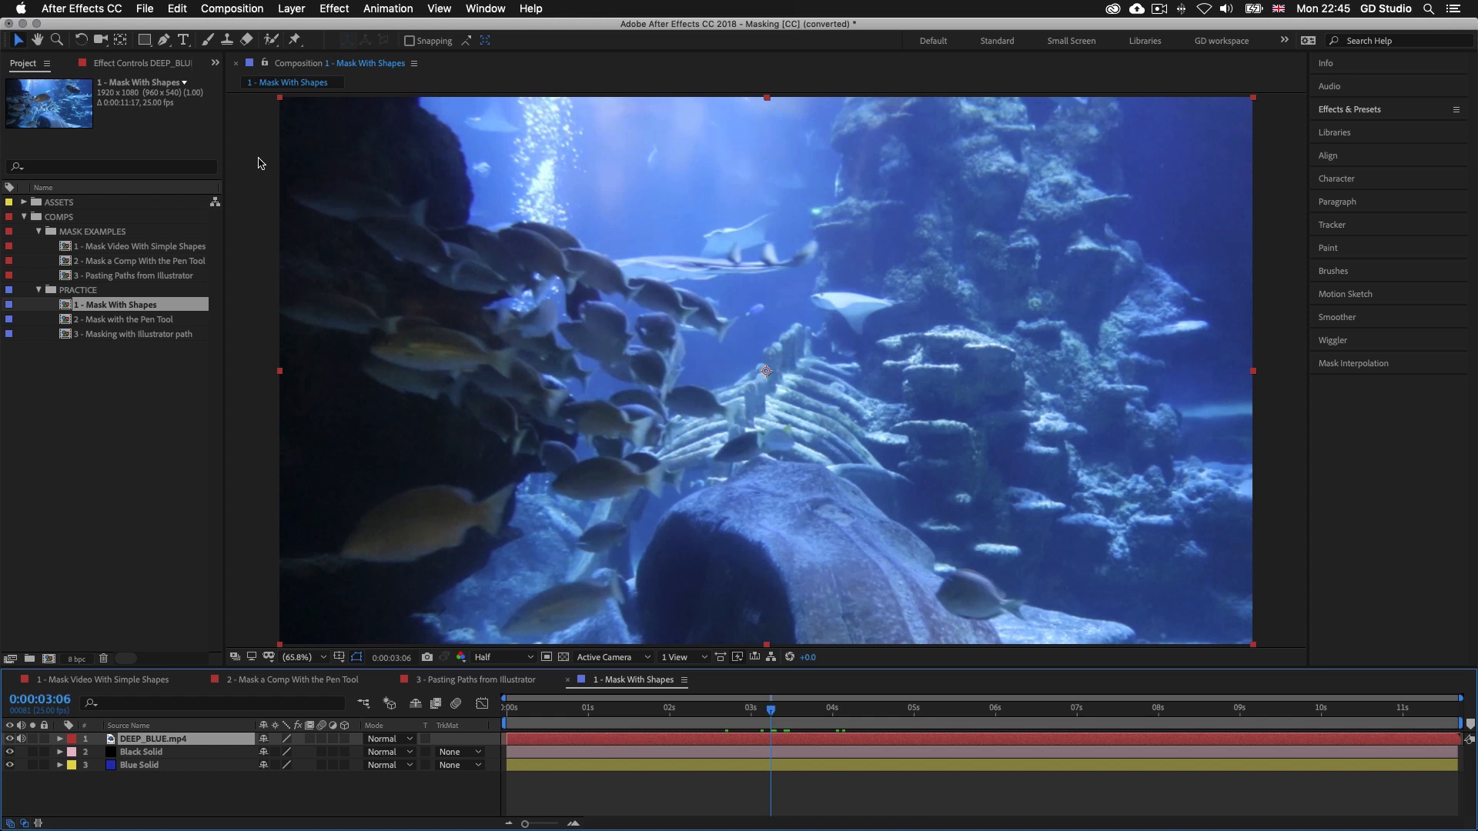
Draw a large circular mask around the middle of DEEP_BLUE.mp4 with the Ellipse Tool
{"action": "left_click", "coordinate": [144, 38]}
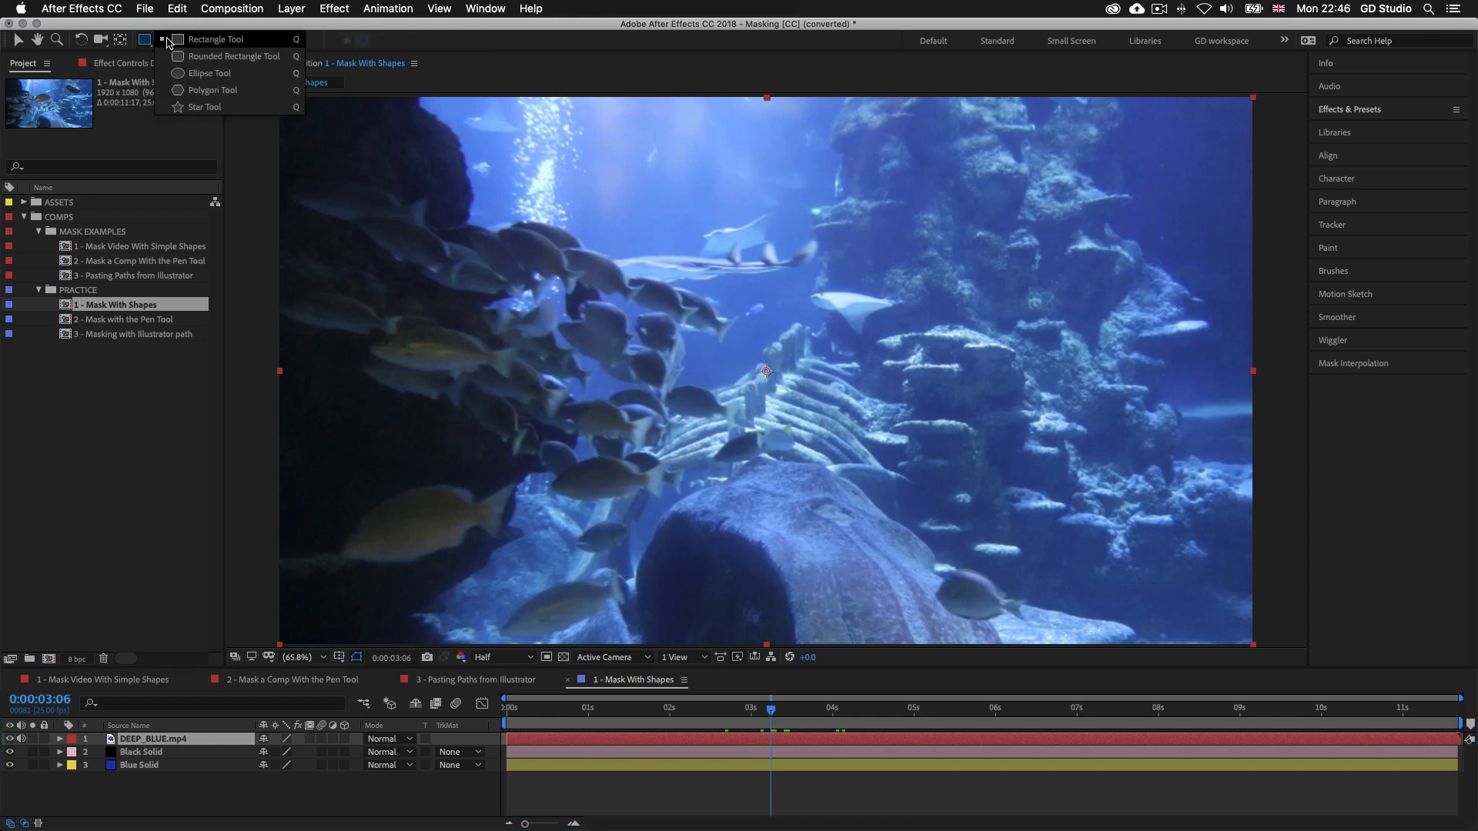
{"action": "left_click", "coordinate": [206, 74]}
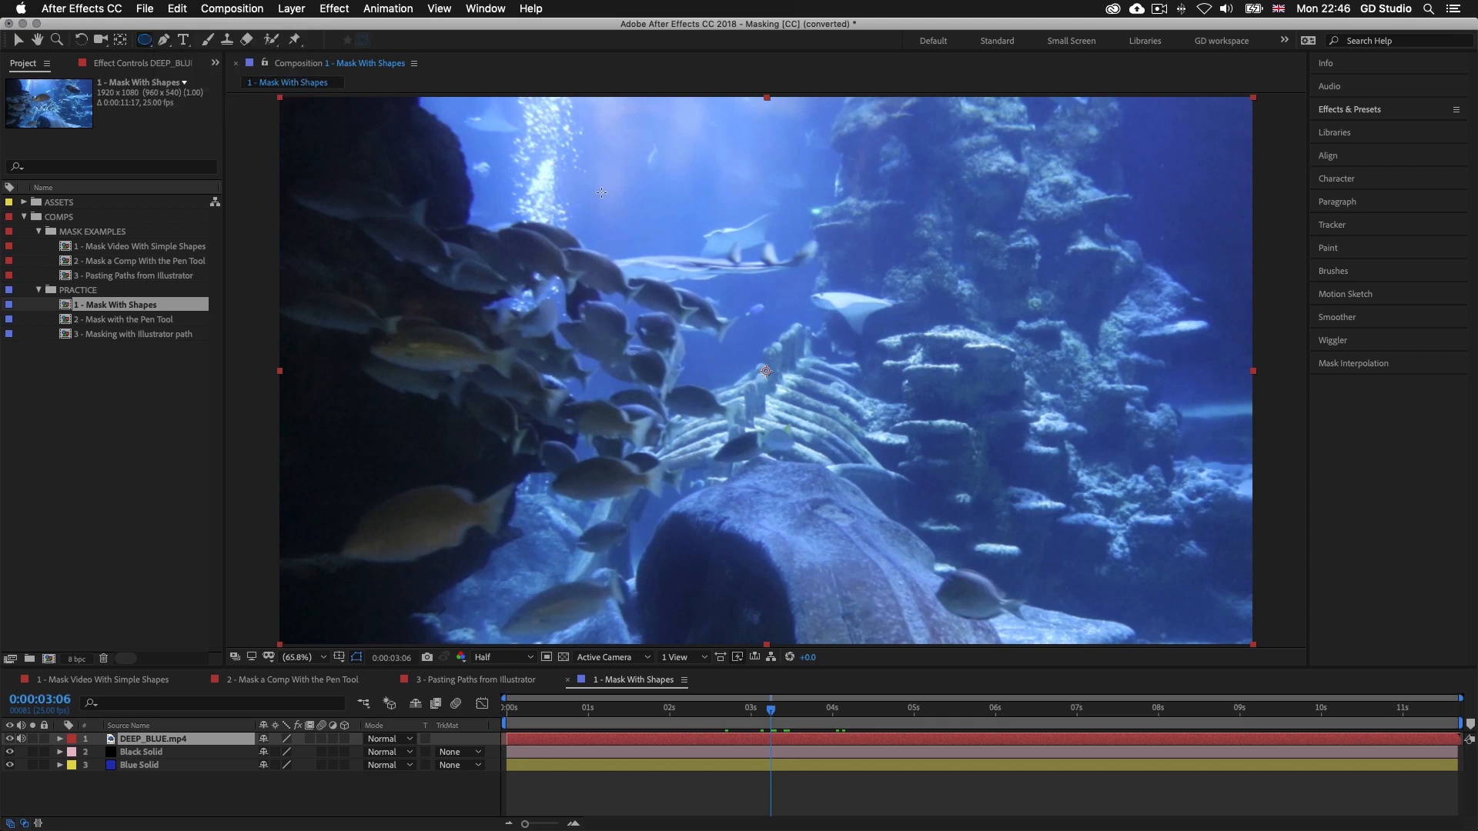
{"action": "mouse_move", "coordinate": [587, 188]}
{"action": "left_mouse_down"}
{"action": "mouse_move", "coordinate": [762, 392]}
{"action": "mouse_move", "coordinate": [934, 547]}
{"action": "mouse_move", "coordinate": [877, 482]}
{"action": "mouse_move", "coordinate": [839, 470]}
{"action": "mouse_move", "coordinate": [967, 565]}
{"action": "mouse_move", "coordinate": [1059, 413]}
{"action": "mouse_move", "coordinate": [848, 439]}
{"action": "mouse_move", "coordinate": [864, 553]}
{"action": "mouse_move", "coordinate": [921, 547]}
{"action": "mouse_move", "coordinate": [957, 576]}
{"action": "mouse_move", "coordinate": [987, 555]}
{"action": "left_mouse_up"}
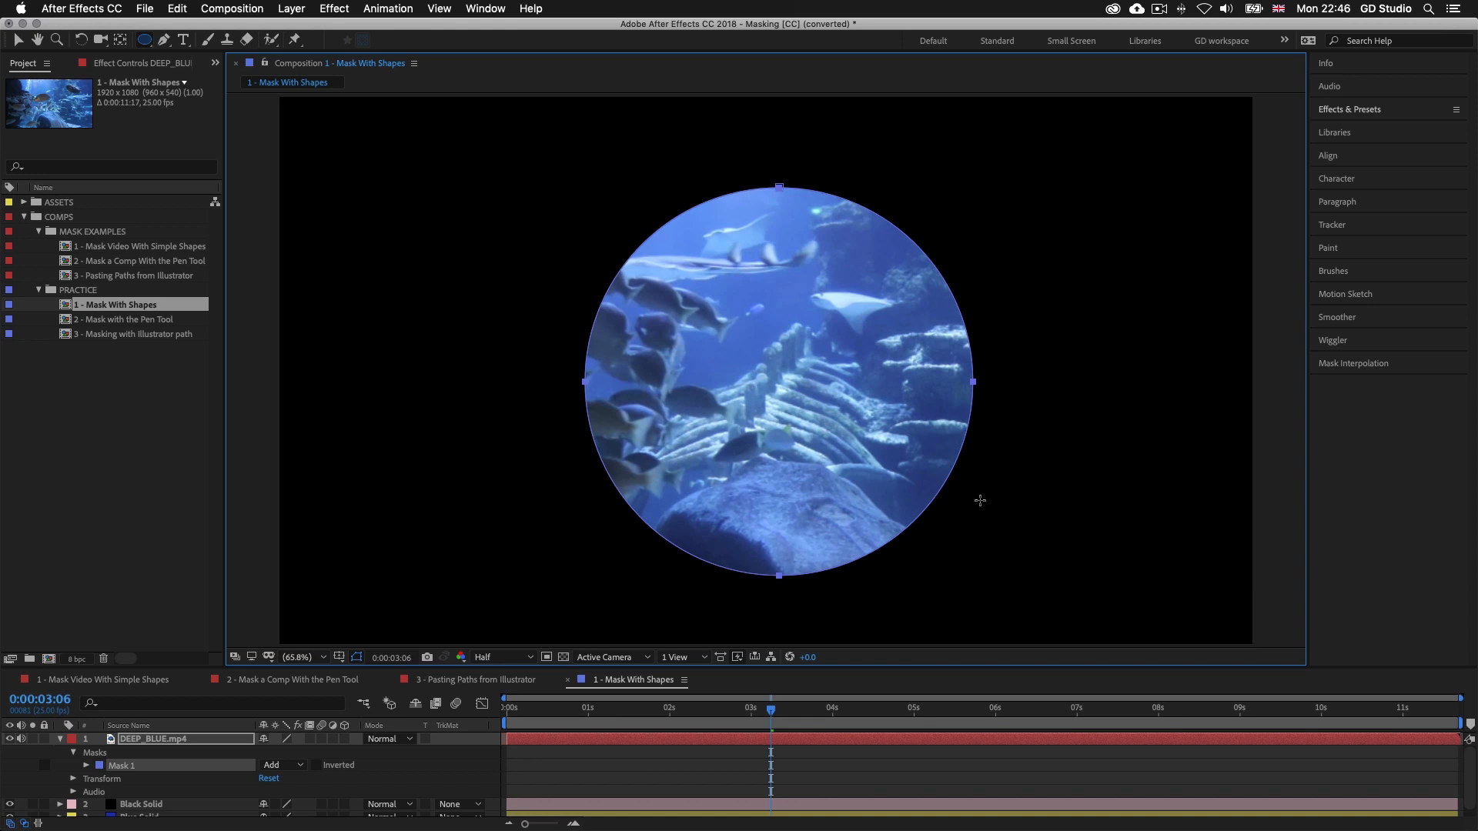
Select the circular Mask 1 on DEEP_BLUE.mp4 and expand its properties
{"action": "left_click", "coordinate": [628, 740]}
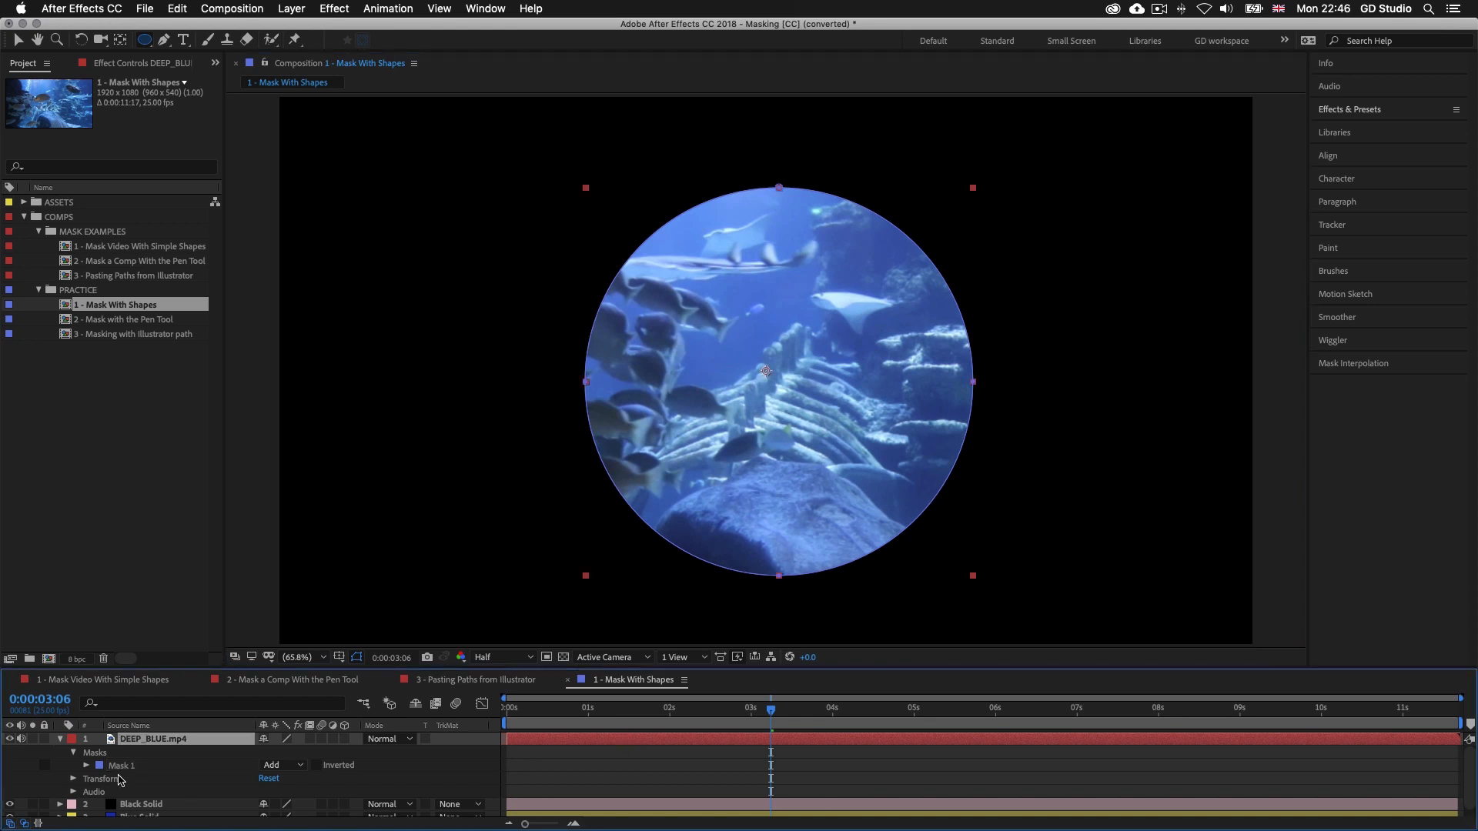
{"action": "left_click", "coordinate": [121, 766]}
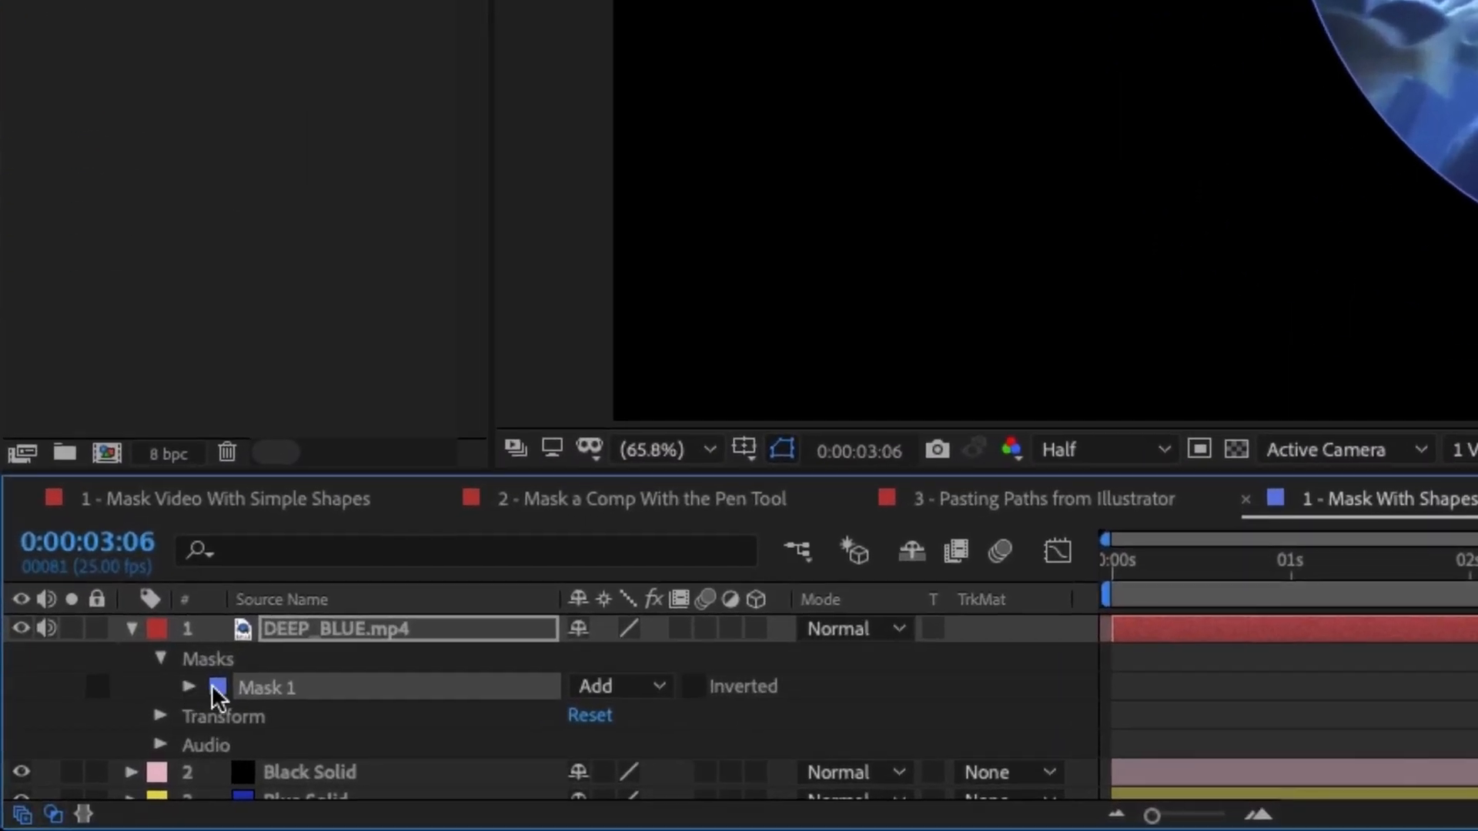
{"action": "left_click", "coordinate": [189, 687]}
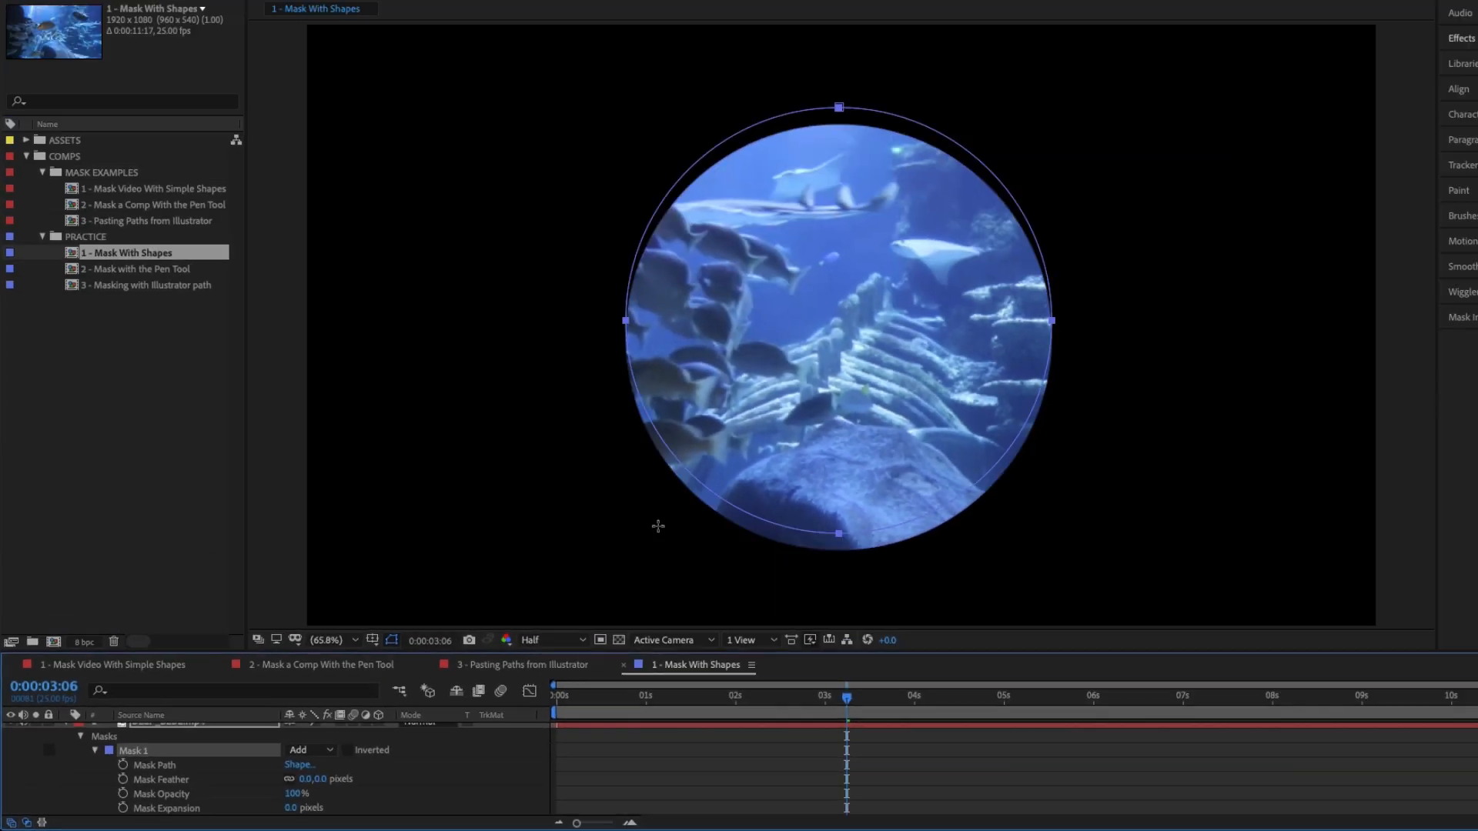
Nudge the circular mask around the frame in small and large increments, leaving it slightly up and left of where it was drawn
{"action": "key", "text": "Up"}
{"action": "key", "text": "Up"}
{"action": "key", "text": "Up"}
{"action": "key", "text": "shift+Left"}
{"action": "key", "text": "shift+Left"}
{"action": "key", "text": "shift+Left"}
{"action": "key", "text": "shift+Up"}
{"action": "key", "text": "shift+Up"}
{"action": "key", "text": "shift+Right"}
{"action": "key", "text": "shift+Right"}
{"action": "key", "text": "shift+Right"}
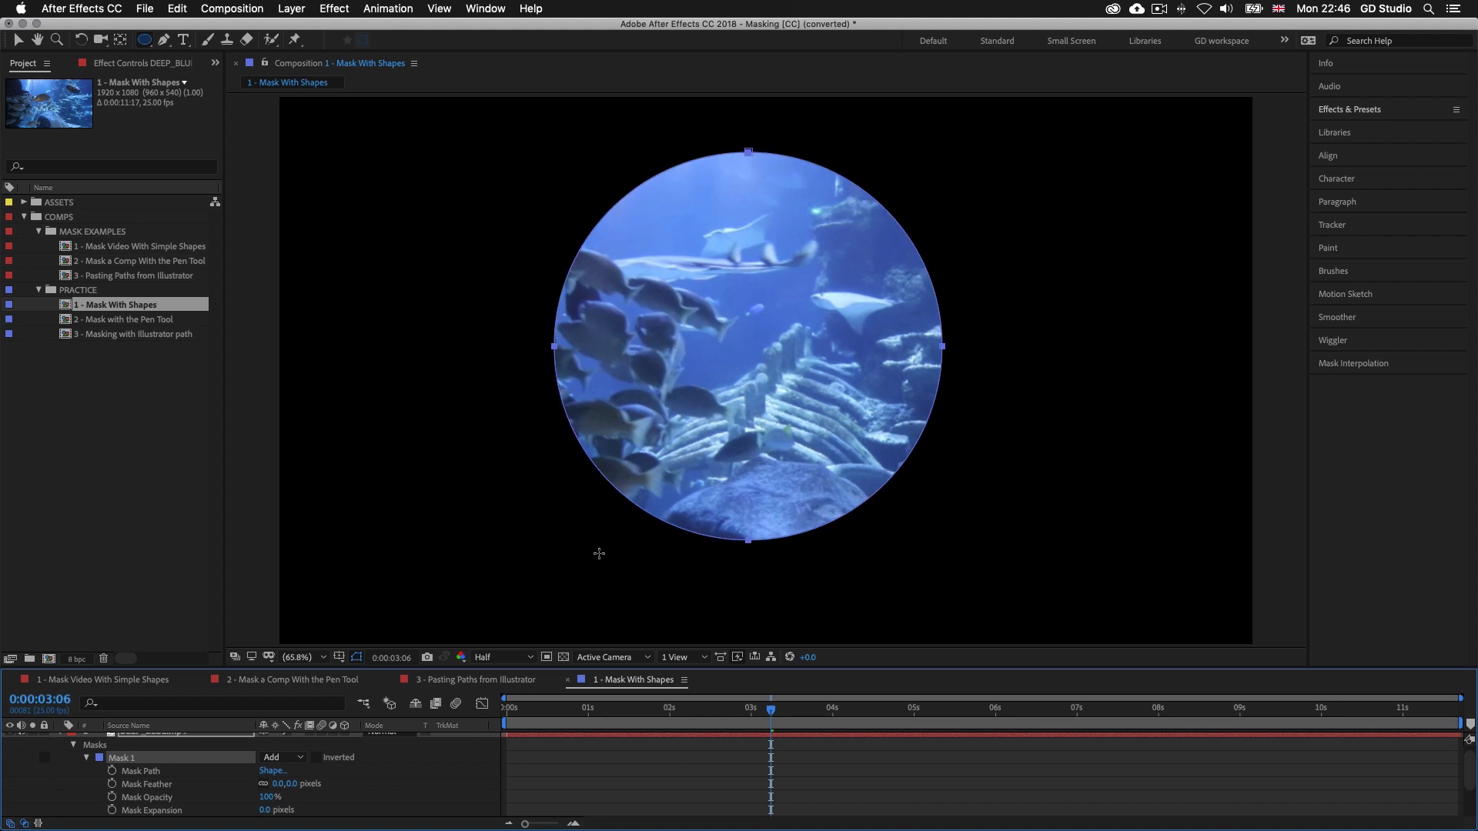
{"action": "key", "text": "shift+Down"}
{"action": "key", "text": "shift+Down"}
{"action": "key", "text": "Left"}
{"action": "key", "text": "Left"}
{"action": "key", "text": "Up"}
{"action": "key", "text": "Up"}
{"action": "key", "text": "Left"}
{"action": "key", "text": "Up"}
{"action": "key", "text": "Left"}
{"action": "key", "text": "Up"}
{"action": "key", "text": "Left"}
{"action": "key", "text": "Up"}
{"action": "key", "text": "Right"}
{"action": "key", "text": "Down"}
{"action": "key", "text": "Down"}
{"action": "key", "text": "Down"}
{"action": "key", "text": "Left"}
{"action": "key", "text": "Left"}
{"action": "key", "text": "Up"}
{"action": "key", "text": "Up"}
{"action": "key", "text": "Right"}
{"action": "key", "text": "Right"}
{"action": "key", "text": "Down"}
{"action": "key", "text": "Down"}
Display the transform box around the circular mask with the Selection Tool and check the Show Layer Controls option
{"action": "key", "text": "v"}
{"action": "double_click", "coordinate": [800, 569]}
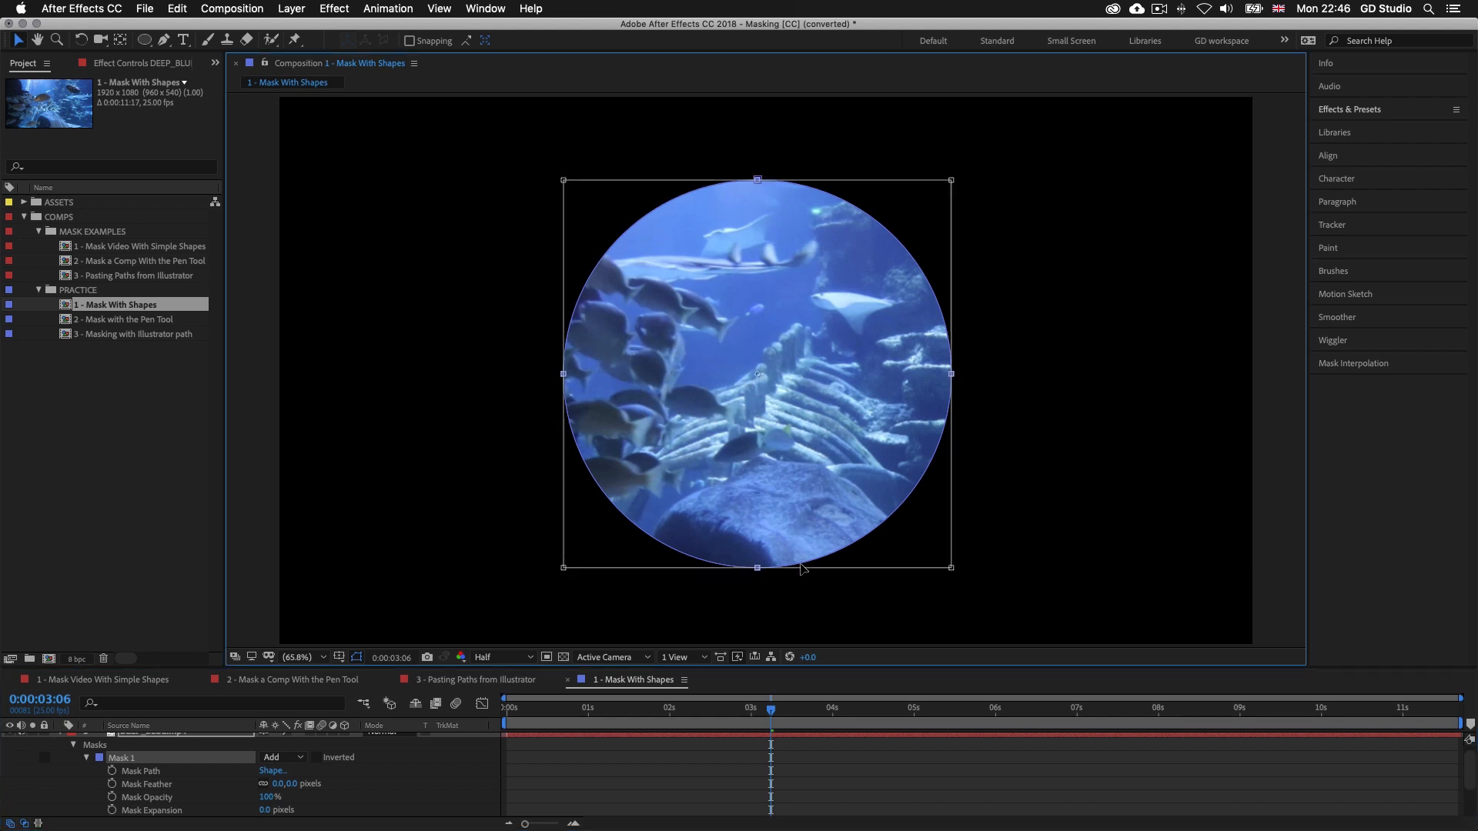
{"action": "mouse_move", "coordinate": [757, 568]}
{"action": "left_mouse_down"}
{"action": "mouse_move", "coordinate": [765, 447]}
{"action": "mouse_move", "coordinate": [768, 561]}
{"action": "mouse_move", "coordinate": [761, 549]}
{"action": "mouse_move", "coordinate": [775, 565]}
{"action": "left_mouse_up"}
{"action": "left_click", "coordinate": [439, 9]}
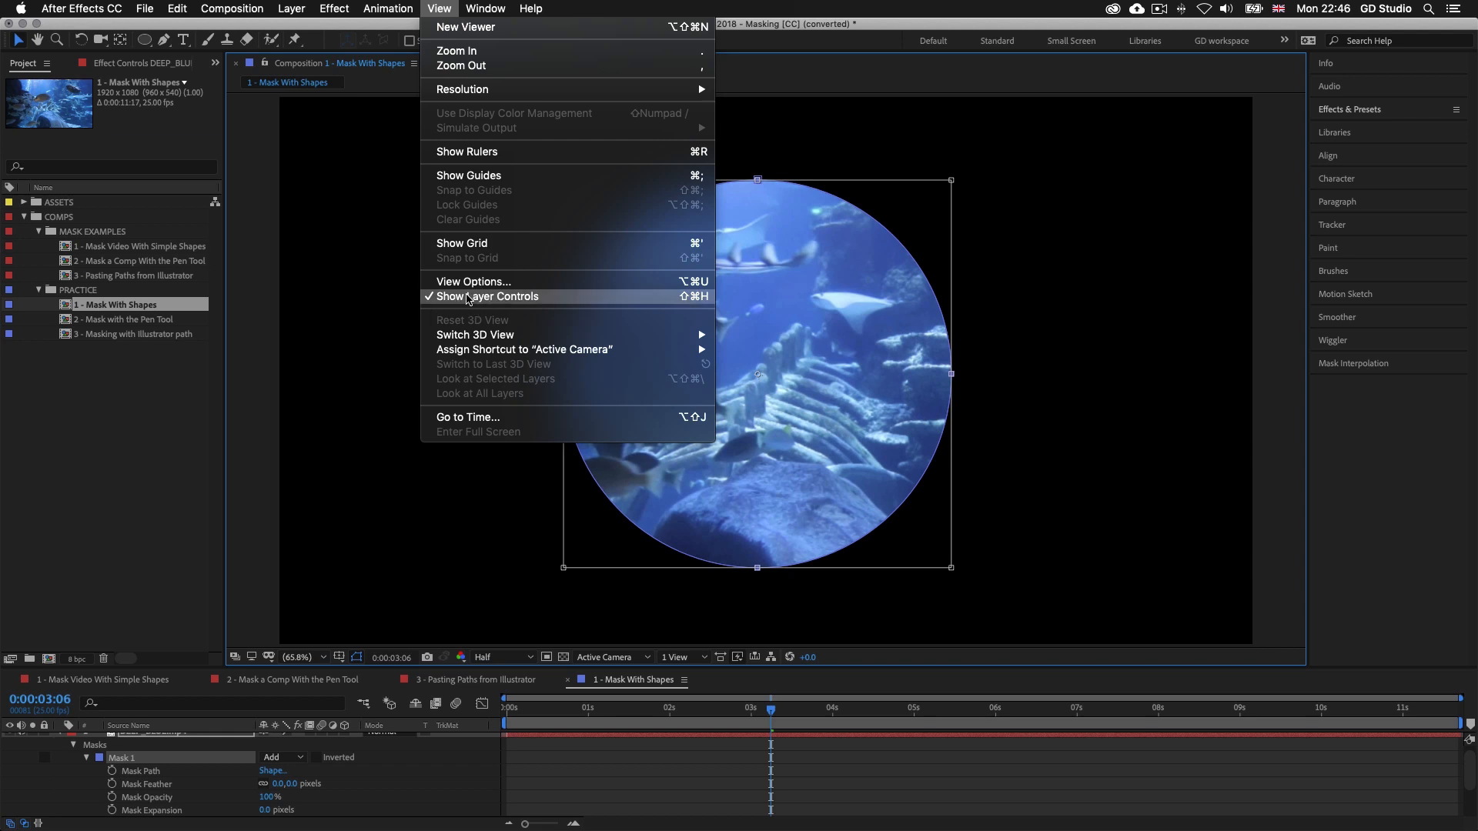
{"action": "left_click", "coordinate": [862, 775]}
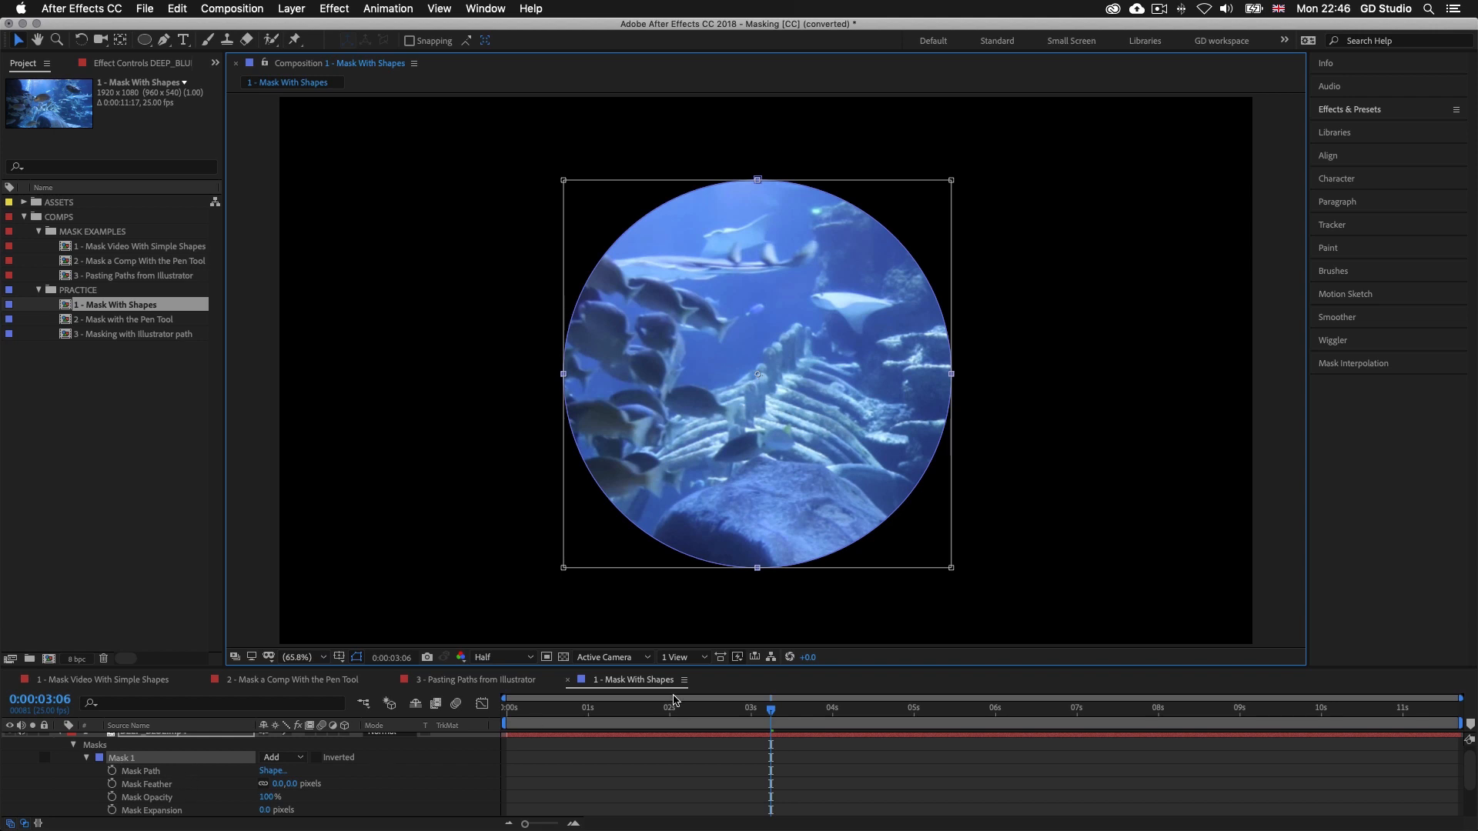
Enlarge the timeline area, set Mask 1's feather to 40 pixels and its expansion to 32 pixels, and collapse its properties
{"action": "left_click_drag", "start_coordinate": [1095, 667], "coordinate": [1095, 632]}
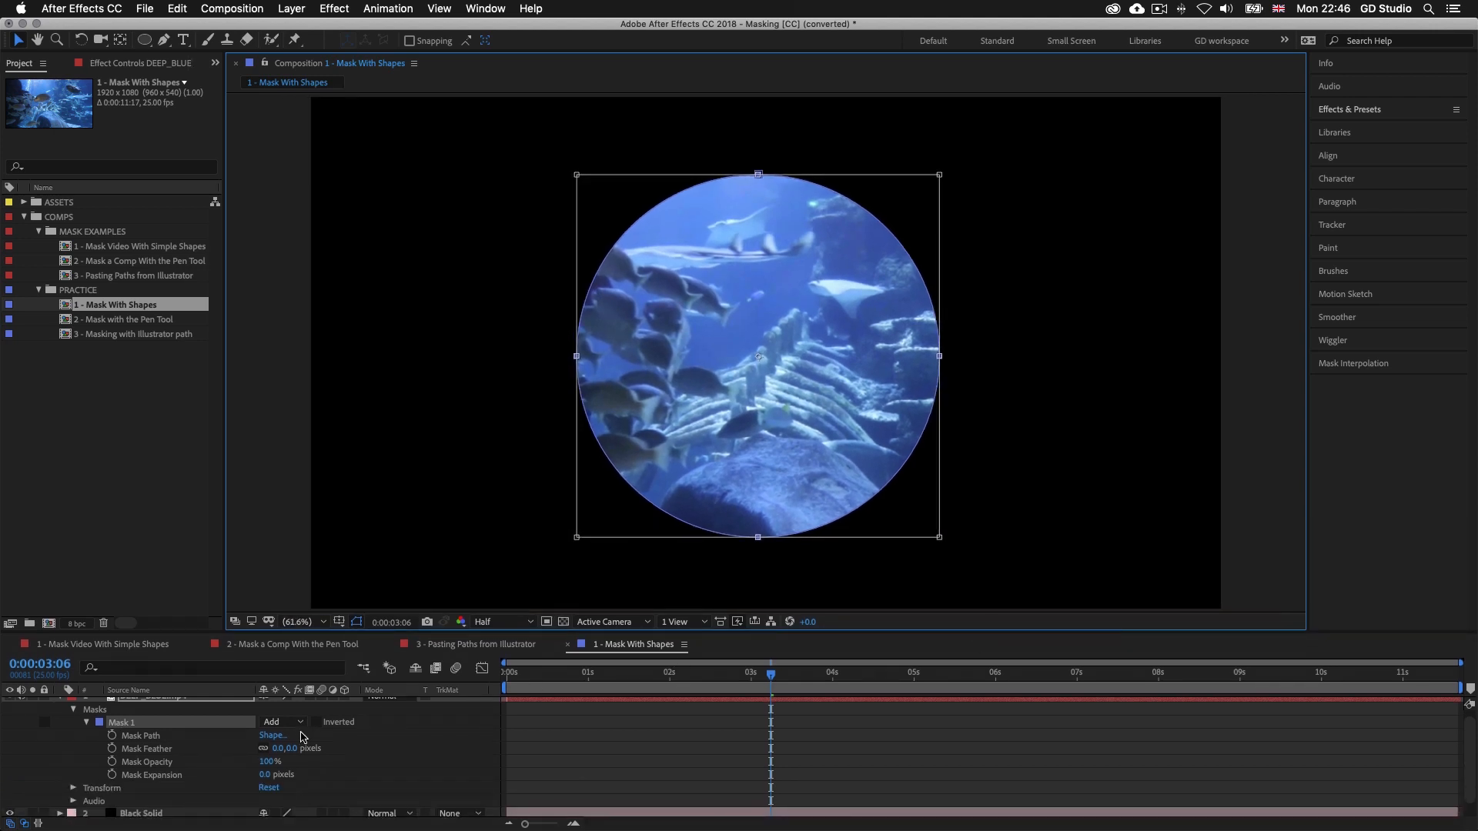
{"action": "left_click_drag", "start_coordinate": [286, 748], "coordinate": [320, 747]}
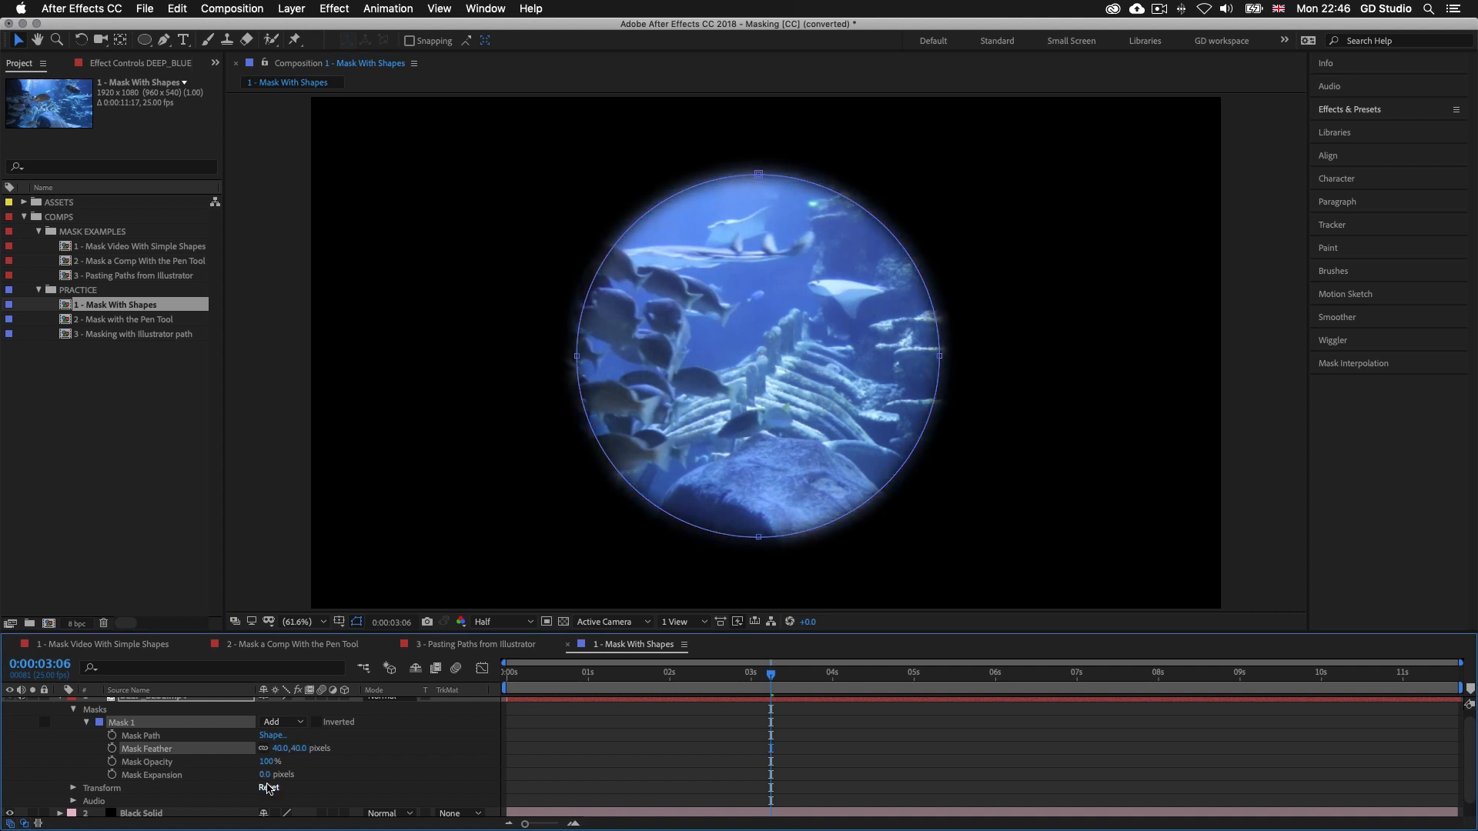
{"action": "mouse_move", "coordinate": [265, 775]}
{"action": "left_mouse_down"}
{"action": "mouse_move", "coordinate": [288, 773]}
{"action": "mouse_move", "coordinate": [247, 762]}
{"action": "mouse_move", "coordinate": [290, 764]}
{"action": "left_mouse_up"}
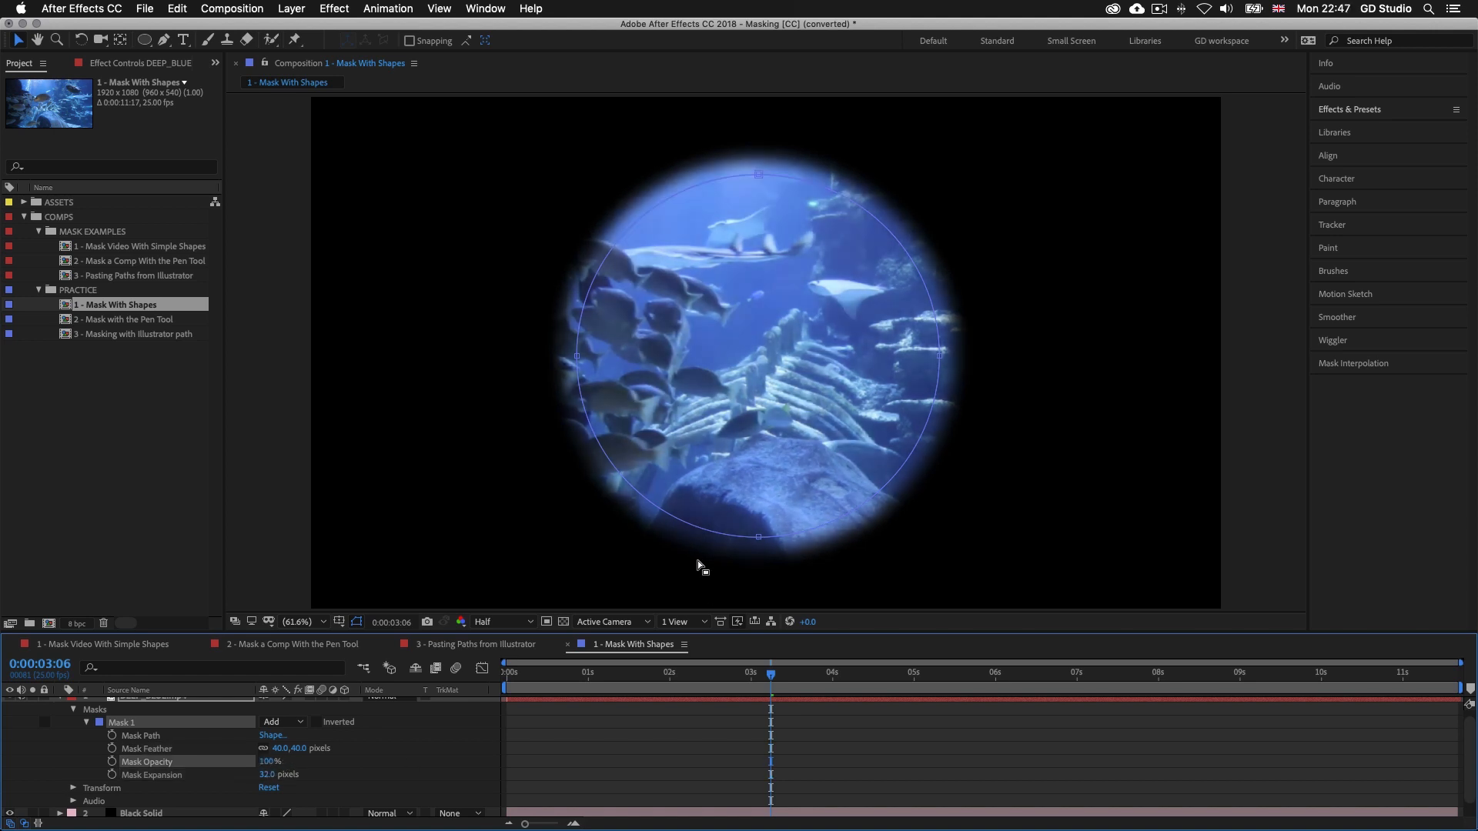
{"action": "scroll", "coordinate": [820, 750], "scroll_direction": "up", "scroll_amount": 1}
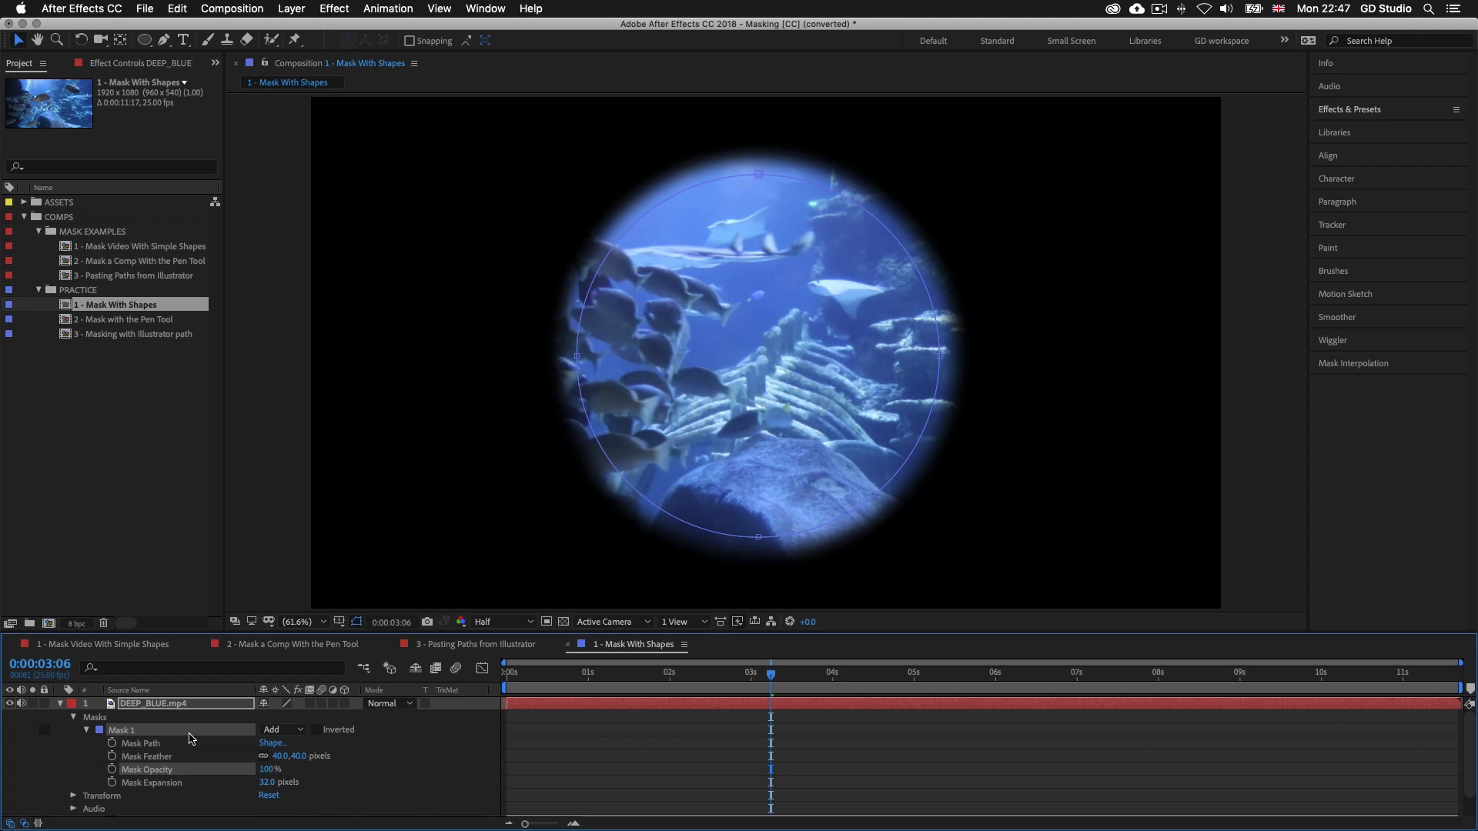
{"action": "left_click", "coordinate": [87, 730]}
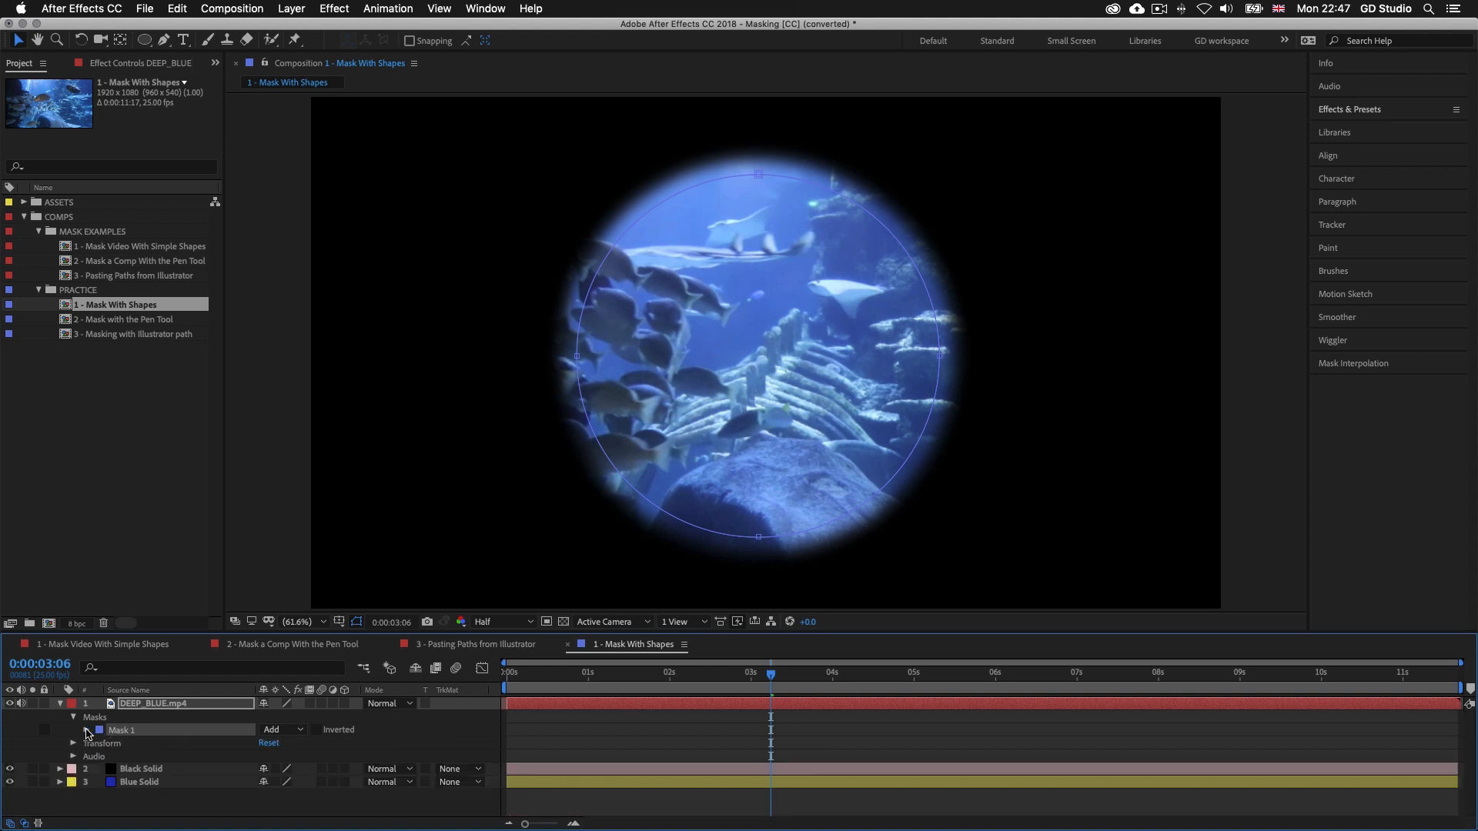
Add a second mask to DEEP_BLUE.mp4 by drawing a small square near the frame's upper-left corner with the Rectangle Tool
{"action": "left_click", "coordinate": [751, 704]}
{"action": "left_click", "coordinate": [144, 41]}
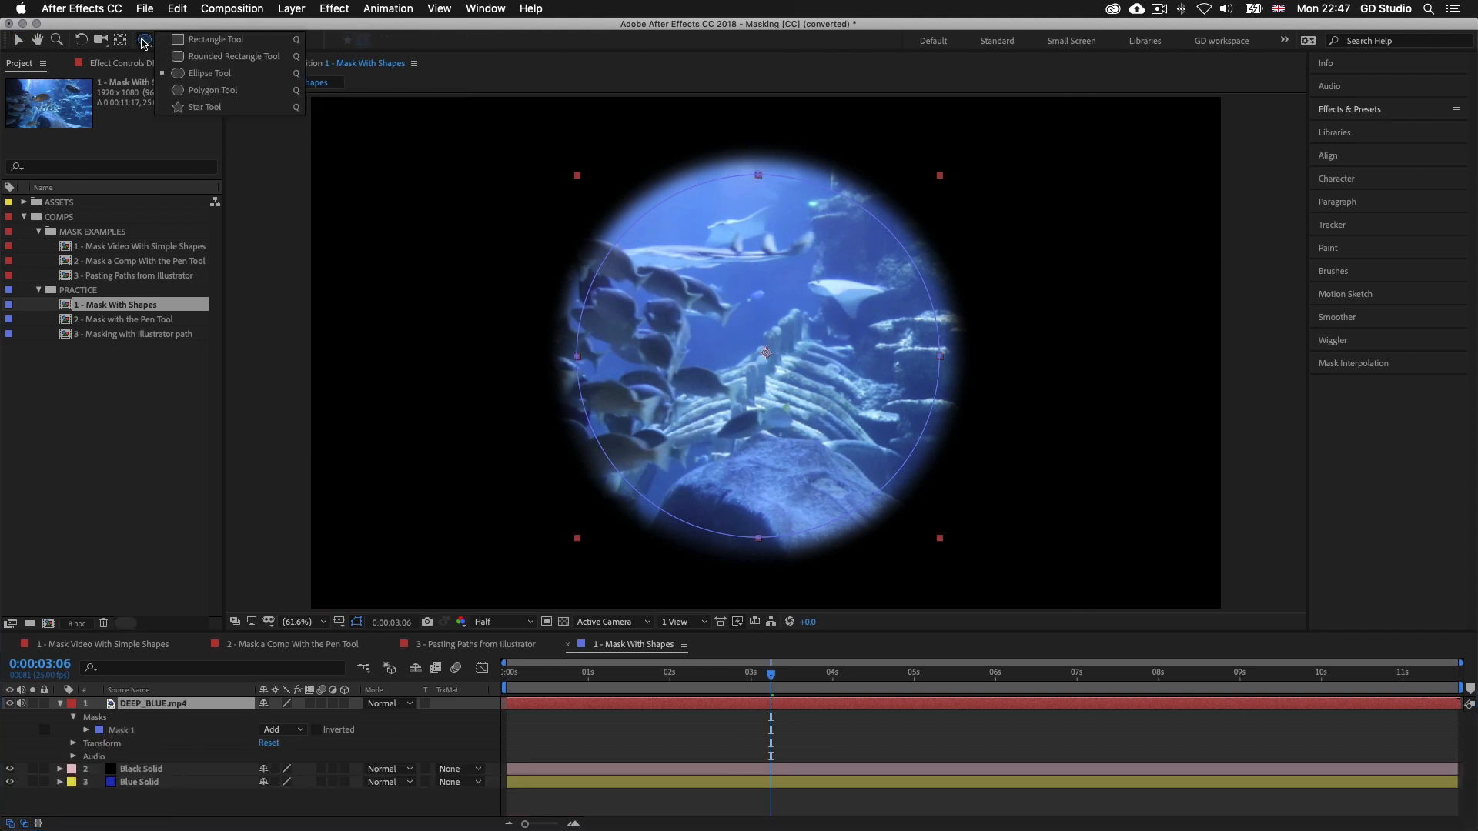
{"action": "left_click", "coordinate": [208, 40]}
{"action": "left_click_drag", "start_coordinate": [344, 130], "coordinate": [494, 275]}
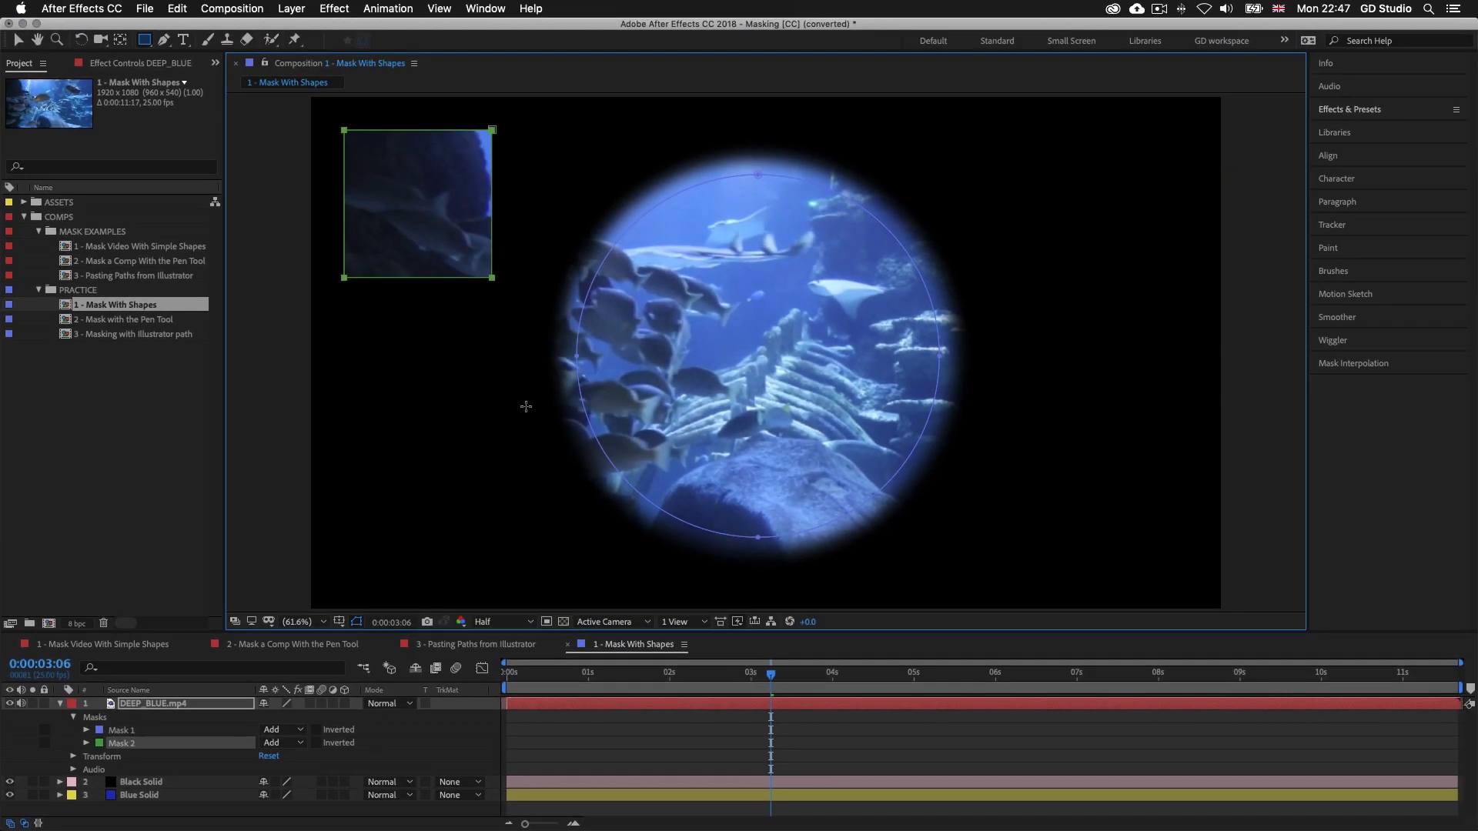
Nudge the small square Mask 2 slightly to the right within the frame
{"action": "key", "text": "shift+Right"}
{"action": "key", "text": "Left"}
{"action": "key", "text": "Left"}
{"action": "key", "text": "Left"}
{"action": "key", "text": "Right"}
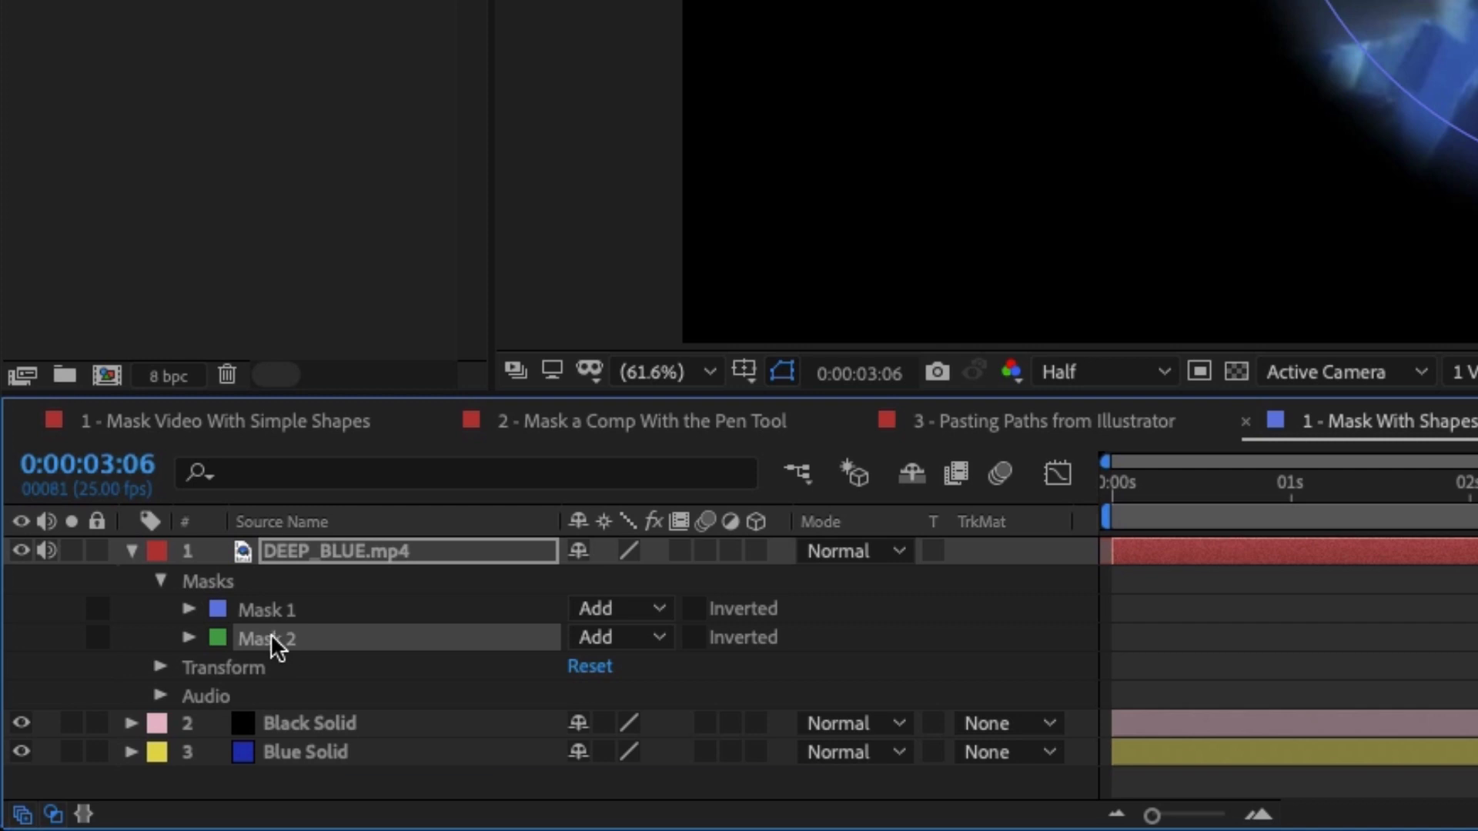
Duplicate Mask 2 and move the copy across the frame to its upper-right area in large increments
{"action": "key", "text": "ctrl+d"}
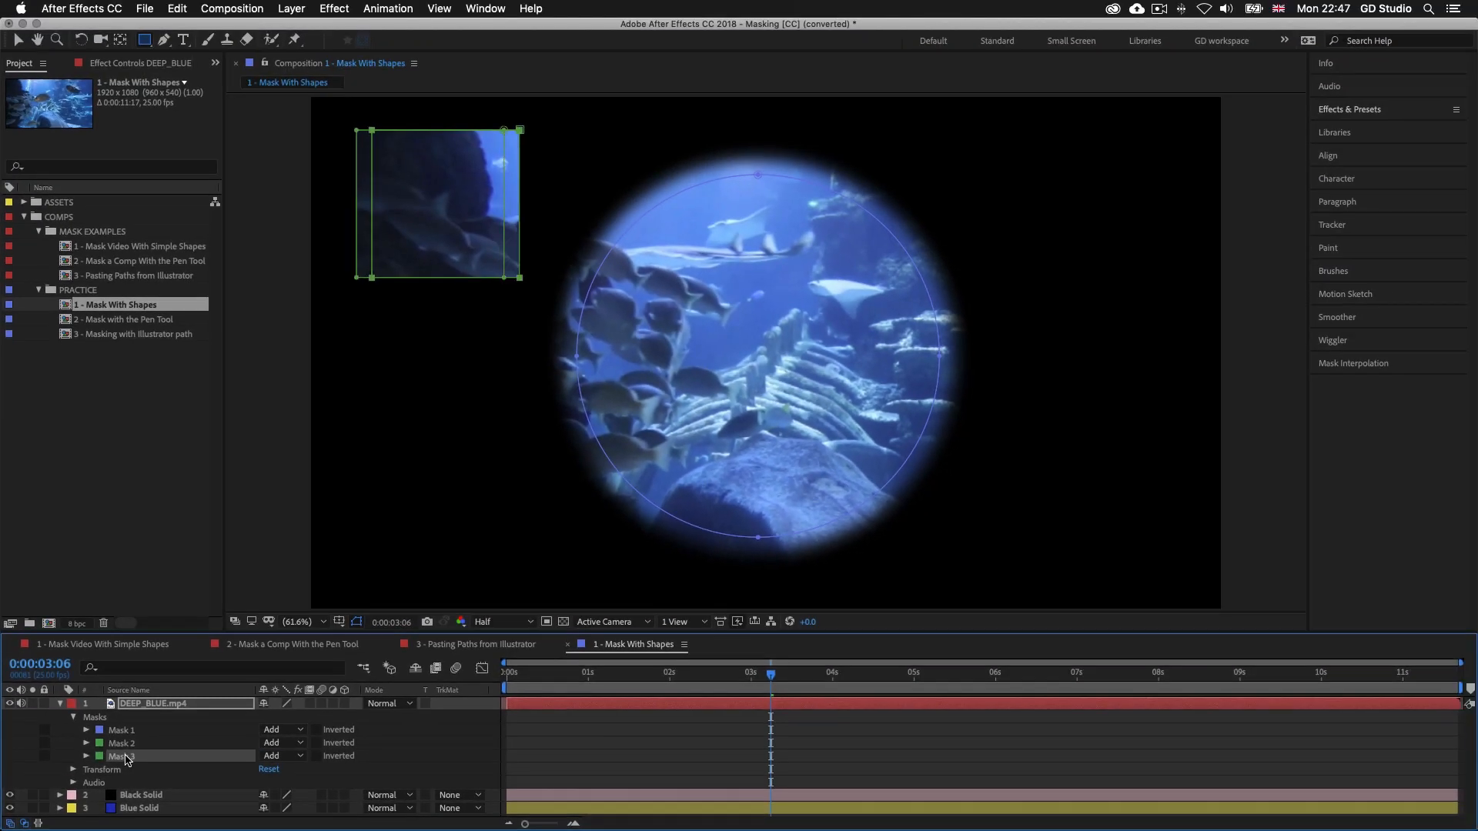
{"action": "key", "text": "shift+Right"}
{"action": "key", "text": "shift+Right"}
{"action": "key", "text": "shift+Right"}
{"action": "key", "text": "shift+Right"}
{"action": "key", "text": "shift+Right"}
{"action": "key", "text": "shift+Right"}
{"action": "key", "text": "shift+Right"}
{"action": "key", "text": "shift+Right"}
{"action": "key", "text": "shift+Right"}
{"action": "key", "text": "shift+Right"}
{"action": "key", "text": "shift+Right"}
{"action": "key", "text": "shift+Right"}
{"action": "key", "text": "shift+Right"}
{"action": "key", "text": "shift+Right"}
{"action": "key", "text": "shift+Right"}
{"action": "key", "text": "shift+Right"}
{"action": "key", "text": "shift+Right"}
{"action": "key", "text": "shift+Right"}
{"action": "key", "text": "shift+Right"}
{"action": "key", "text": "shift+Right"}
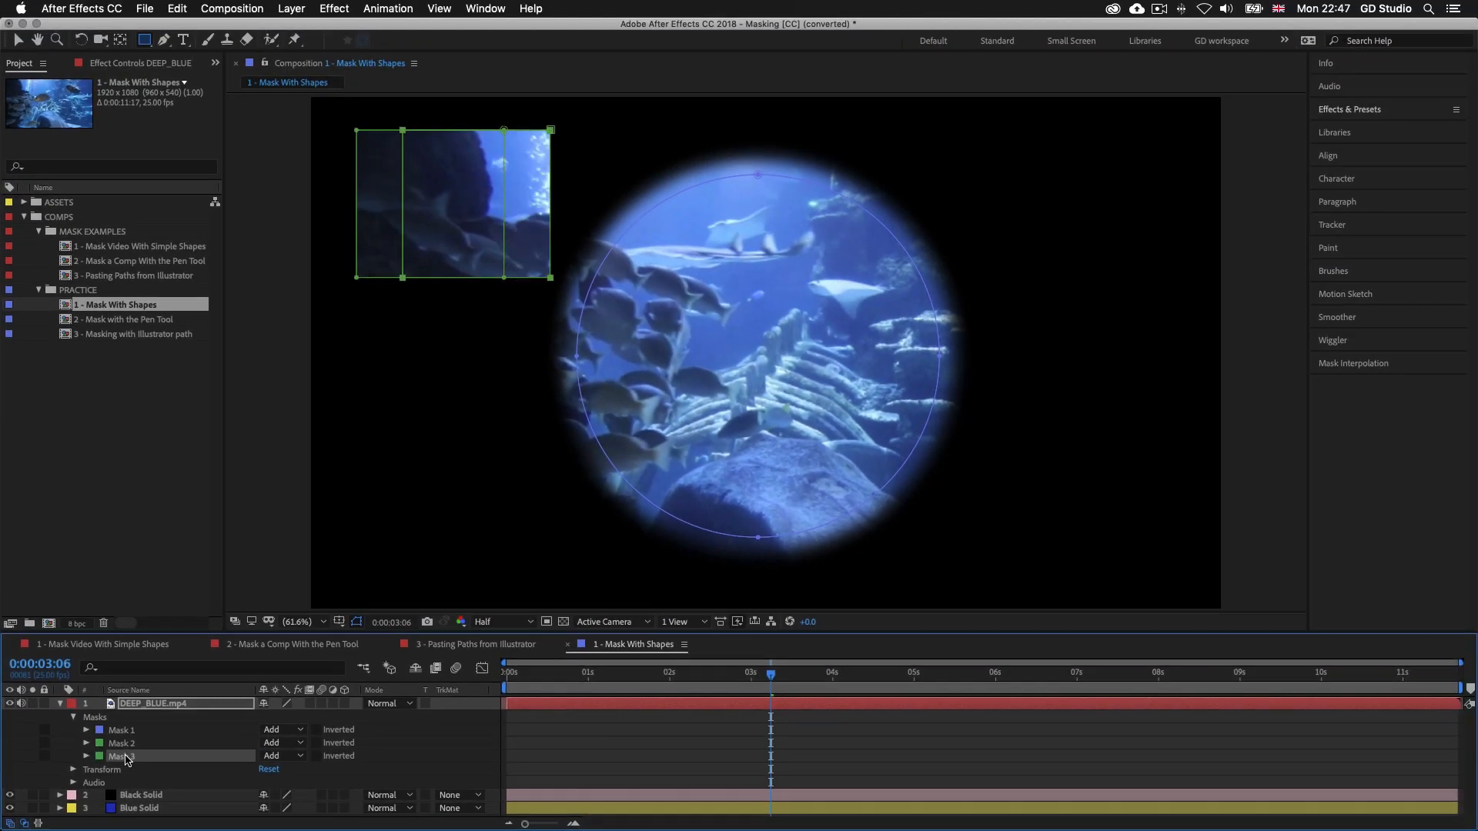
{"action": "key", "text": "shift+Right"}
{"action": "key", "text": "shift+Right"}
{"action": "key", "text": "shift+Right"}
{"action": "key", "text": "shift+Right"}
{"action": "key", "text": "shift+Right"}
{"action": "key", "text": "shift+Right"}
{"action": "key", "text": "shift+Right"}
{"action": "key", "text": "shift+Right"}
{"action": "key", "text": "shift+Right"}
{"action": "key", "text": "shift+Right"}
{"action": "key", "text": "shift+Right"}
{"action": "key", "text": "shift+Right"}
{"action": "key", "text": "shift+Right"}
{"action": "key", "text": "shift+Right"}
{"action": "key", "text": "shift+Right"}
{"action": "key", "text": "shift+Right"}
{"action": "key", "text": "shift+Right"}
{"action": "key", "text": "shift+Right"}
{"action": "key", "text": "shift+Right"}
{"action": "key", "text": "shift+Right"}
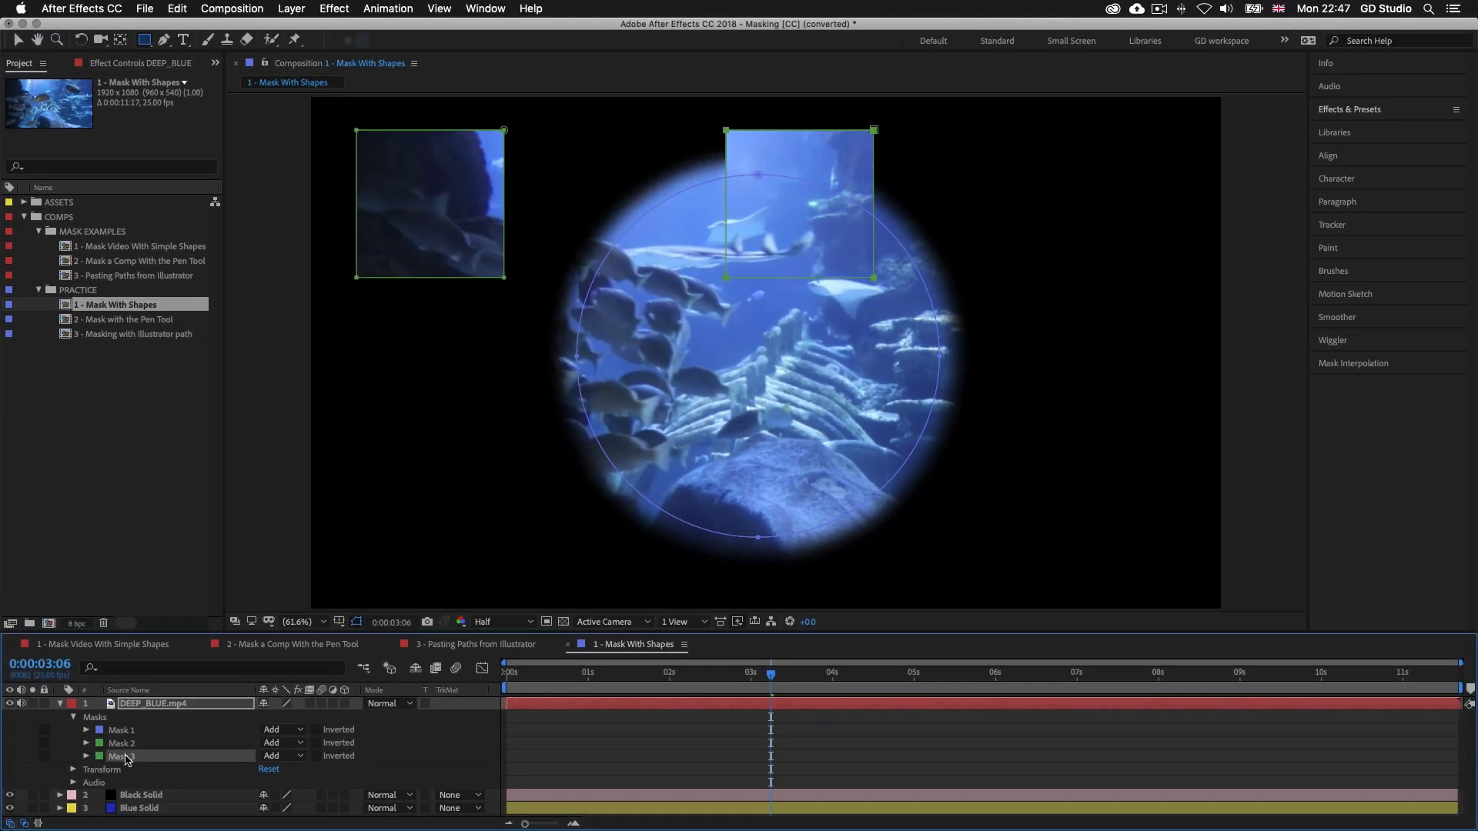
{"action": "key", "text": "shift+Right"}
{"action": "key", "text": "shift+Right"}
{"action": "key", "text": "shift+Right"}
{"action": "key", "text": "shift+Right"}
{"action": "key", "text": "shift+Right"}
{"action": "key", "text": "shift+Right"}
{"action": "key", "text": "shift+Right"}
{"action": "key", "text": "shift+Right"}
{"action": "key", "text": "shift+Right"}
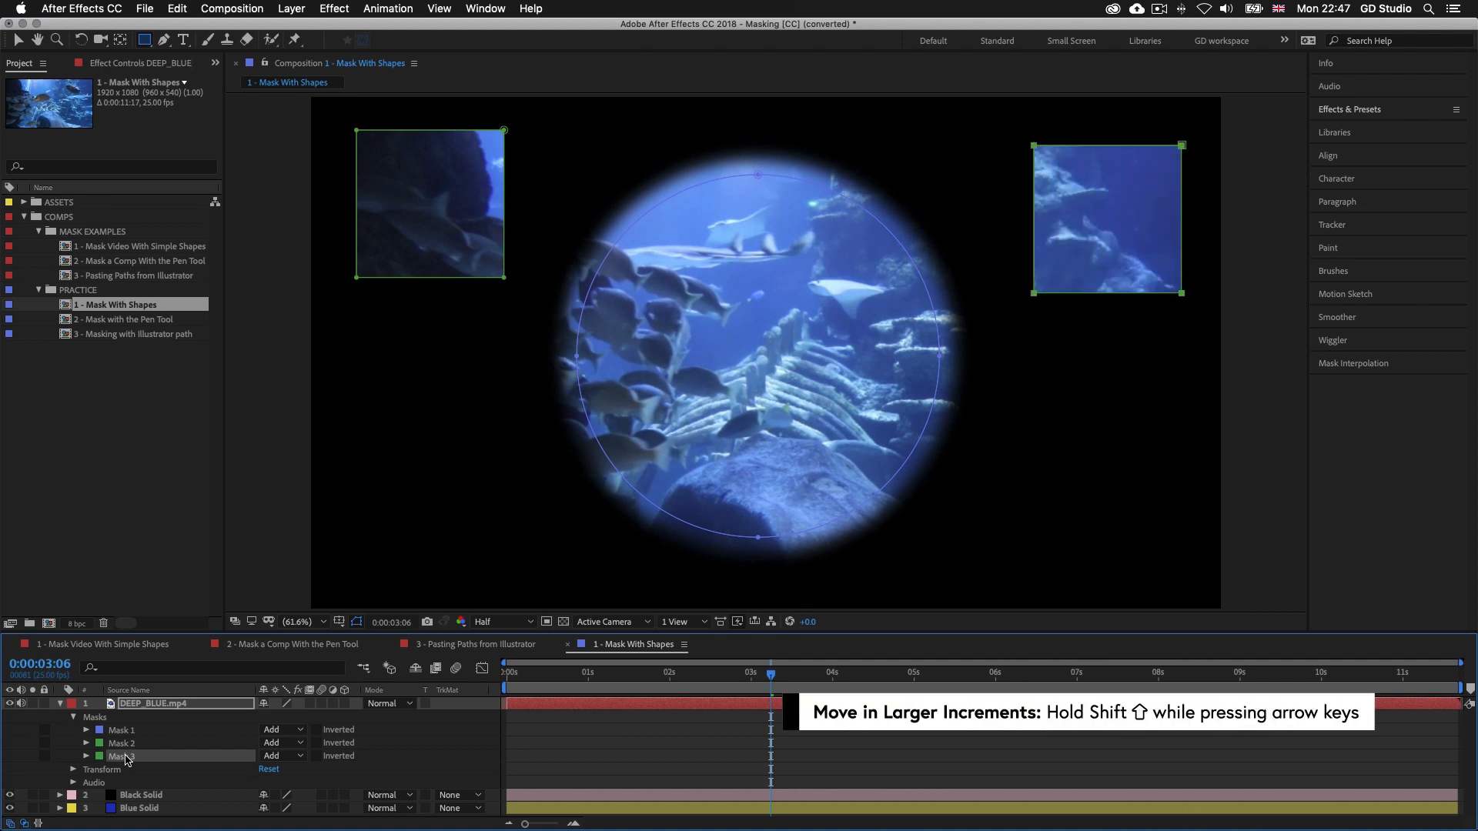
Move the duplicated square mask down to the frame's lower-right area and fine-tune its position with small nudges
{"action": "key", "text": "shift+Down"}
{"action": "key", "text": "shift+Down"}
{"action": "key", "text": "shift+Down"}
{"action": "key", "text": "shift+Down"}
{"action": "key", "text": "shift+Down"}
{"action": "key", "text": "shift+Down"}
{"action": "key", "text": "shift+Down"}
{"action": "key", "text": "shift+Down"}
{"action": "key", "text": "shift+Down"}
{"action": "key", "text": "shift+Down"}
{"action": "key", "text": "shift+Down"}
{"action": "key", "text": "shift+Down"}
{"action": "key", "text": "shift+Down"}
{"action": "key", "text": "shift+Down"}
{"action": "key", "text": "shift+Down"}
{"action": "key", "text": "shift+Down"}
{"action": "key", "text": "shift+Down"}
{"action": "key", "text": "shift+Down"}
{"action": "key", "text": "shift+Down"}
{"action": "key", "text": "shift+Down"}
{"action": "key", "text": "shift+Down"}
{"action": "key", "text": "shift+Down"}
{"action": "key", "text": "shift+Down"}
{"action": "key", "text": "shift+Down"}
{"action": "key", "text": "shift+Down"}
{"action": "key", "text": "shift+Down"}
{"action": "key", "text": "shift+Down"}
{"action": "key", "text": "shift+Down"}
{"action": "key", "text": "shift+Down"}
{"action": "key", "text": "shift+Down"}
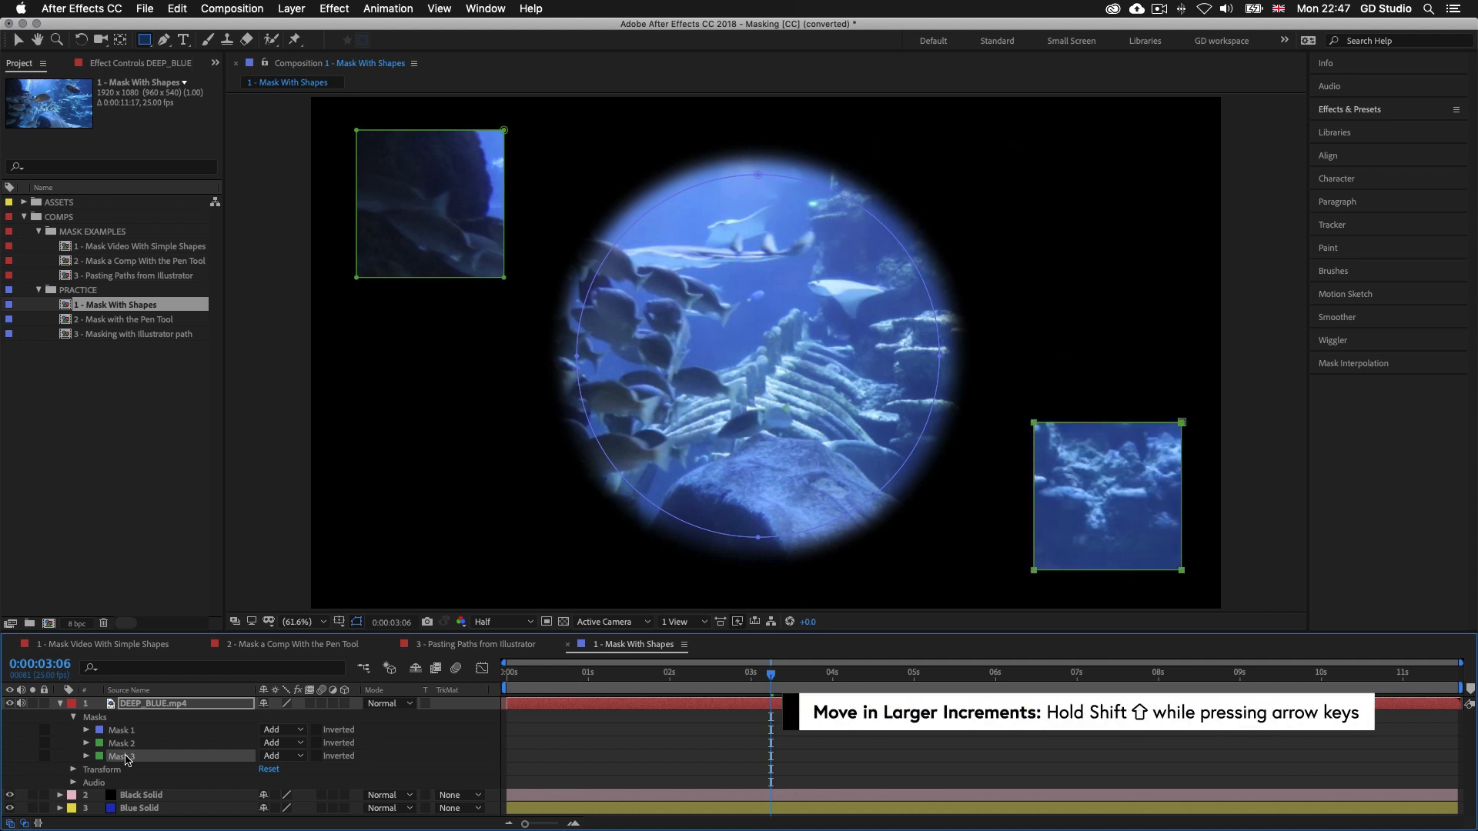
{"action": "key", "text": "shift+Up"}
{"action": "key", "text": "shift+Up"}
{"action": "key", "text": "shift+Up"}
{"action": "key", "text": "Left"}
{"action": "key", "text": "Left"}
{"action": "key", "text": "Left"}
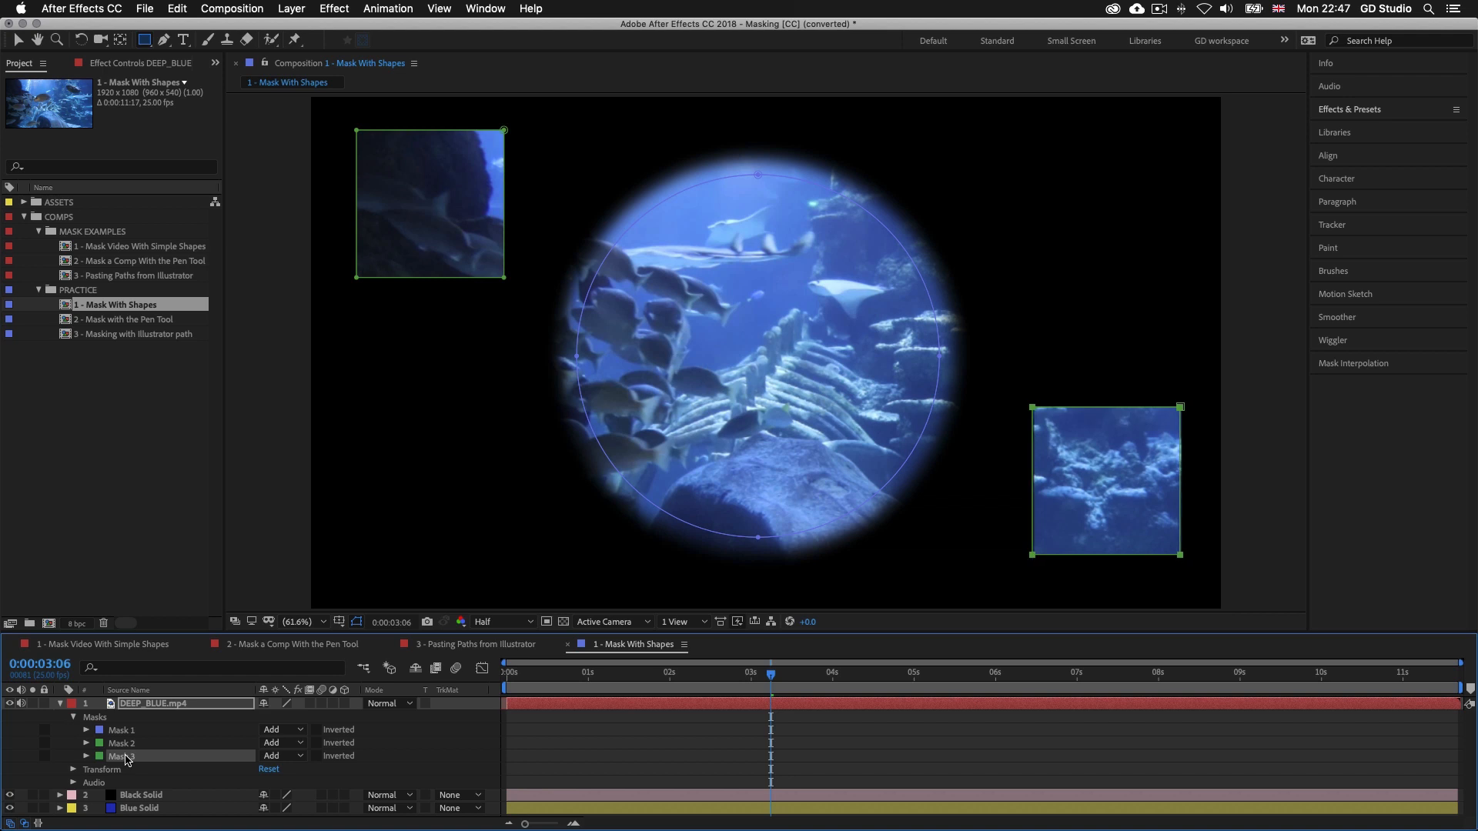
{"action": "key", "text": "shift+Down"}
{"action": "key", "text": "shift+Down"}
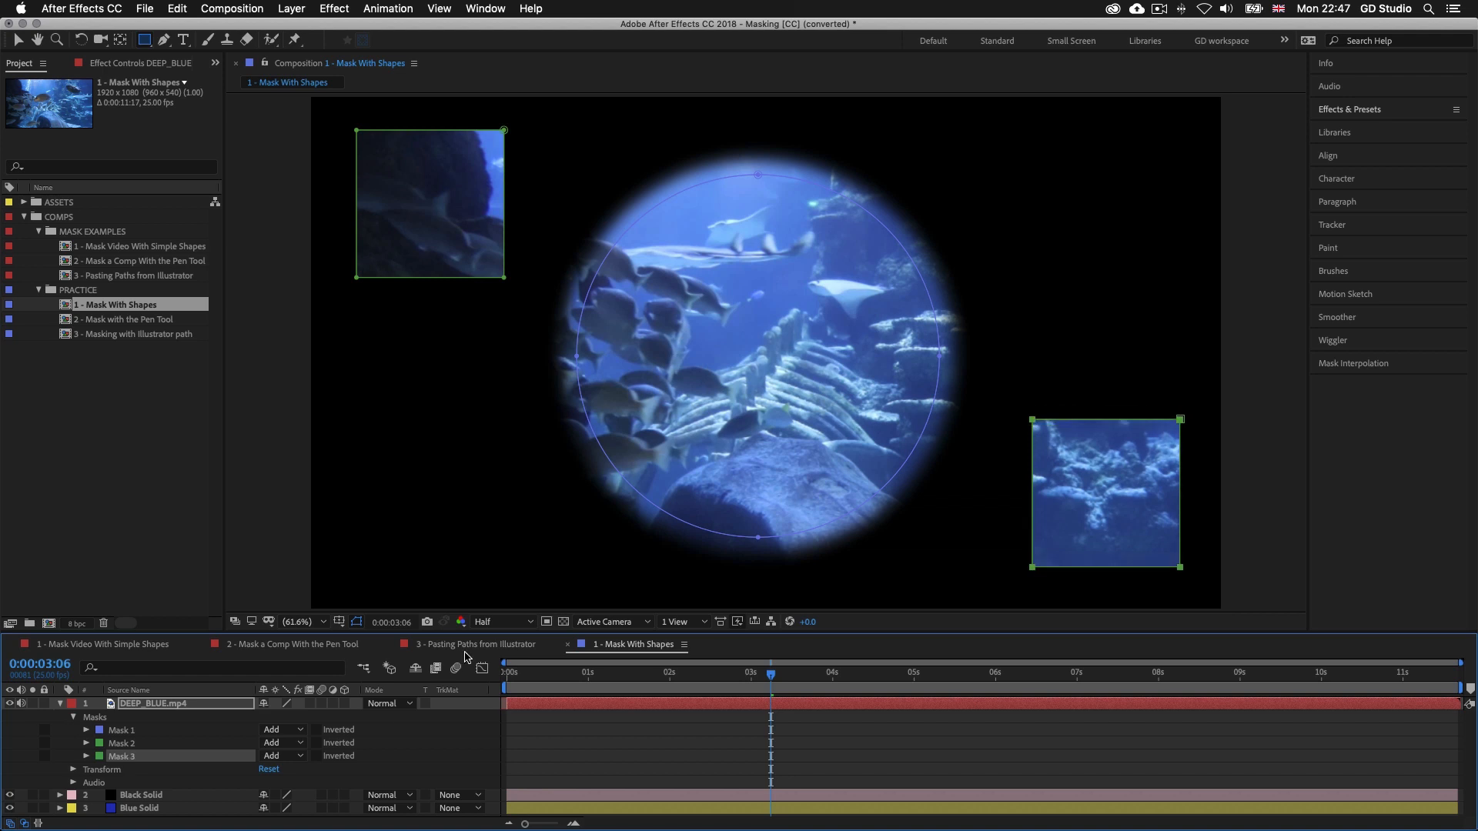
Play the masked aquarium composition from its start to review the circular mask and both square masks
{"action": "key", "text": "Home"}
{"action": "key", "text": "space"}
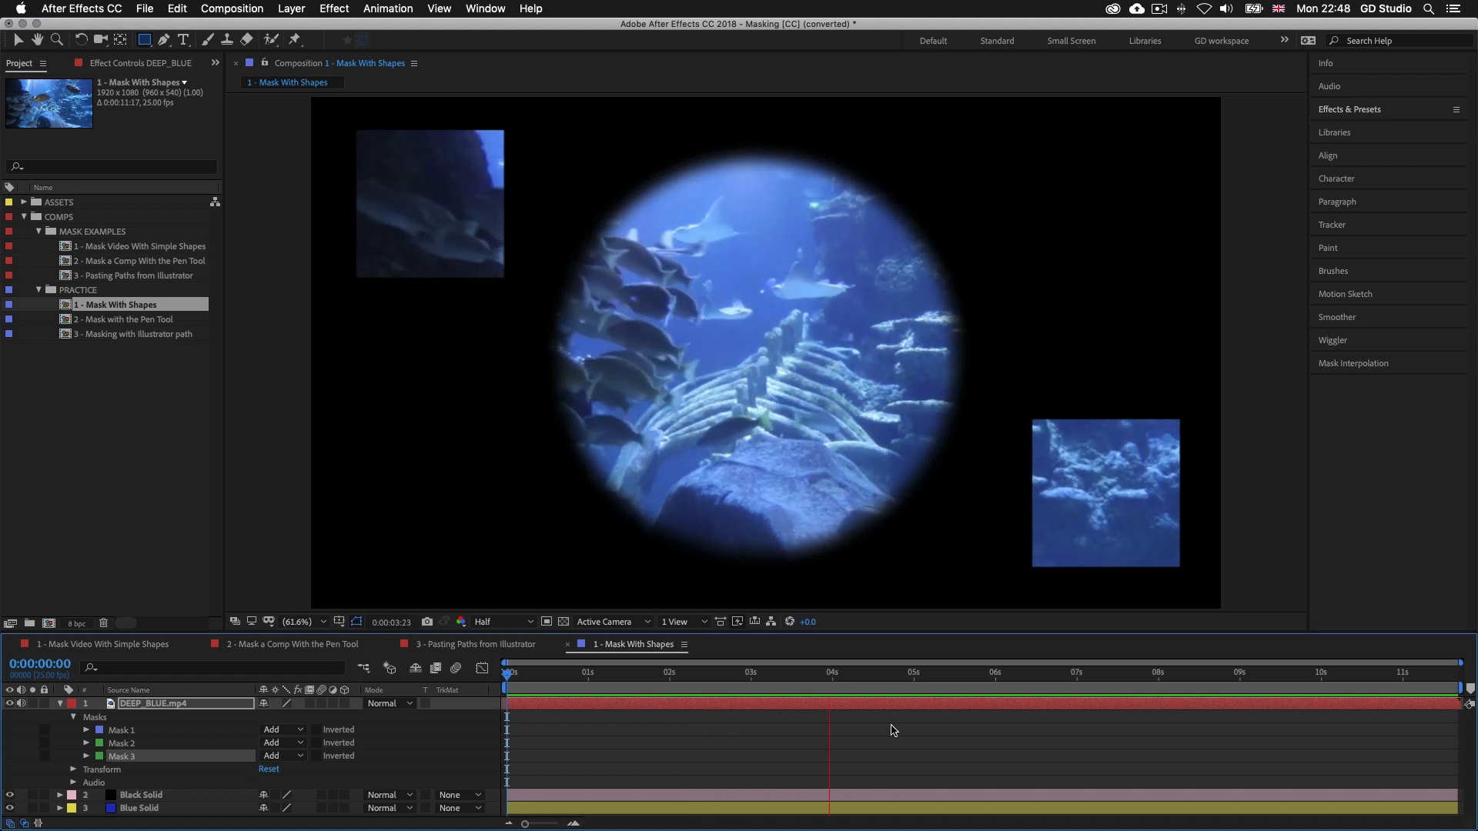
{"action": "key", "text": "space"}
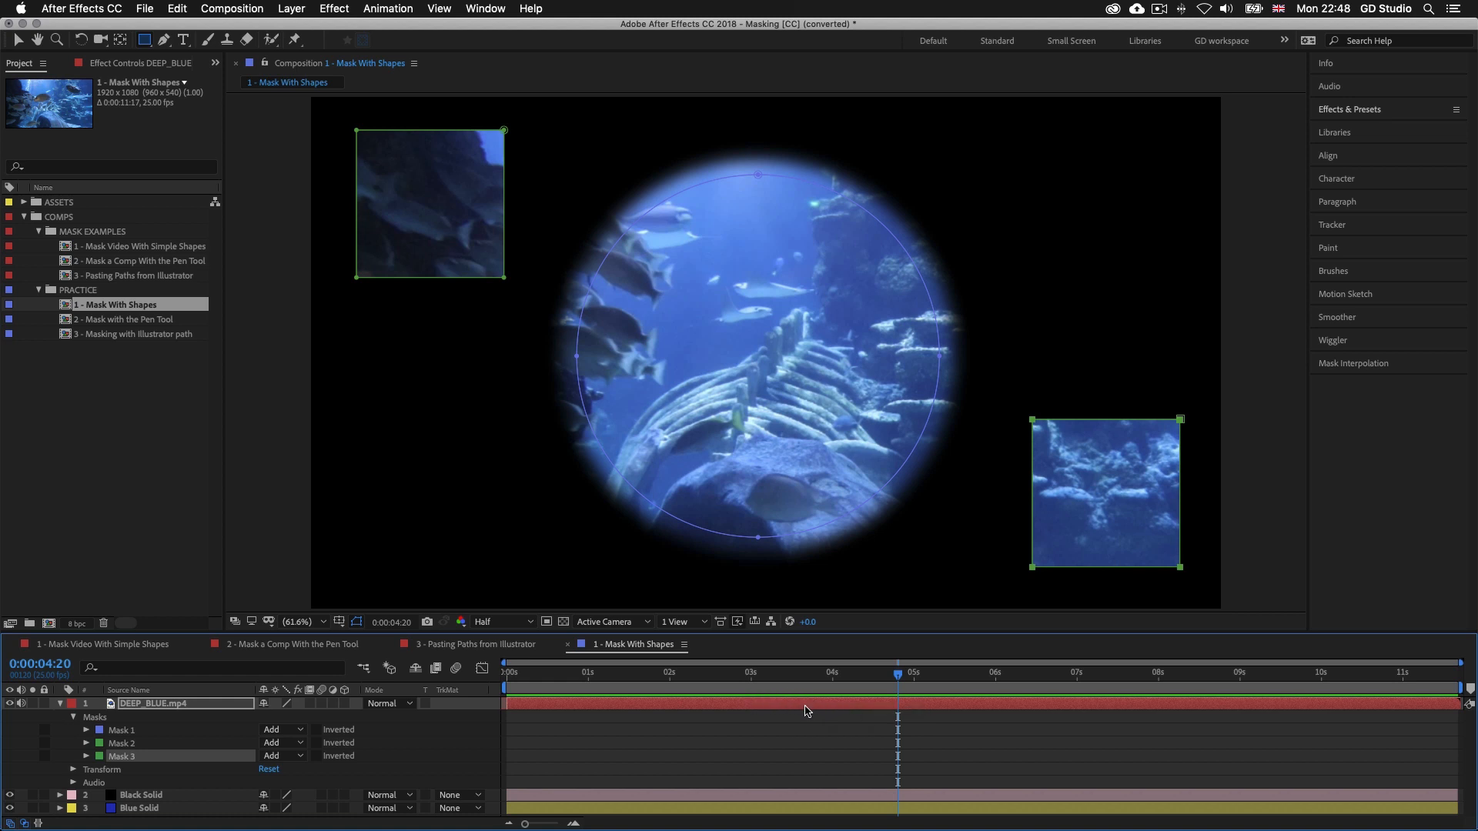
{"action": "key", "text": "space"}
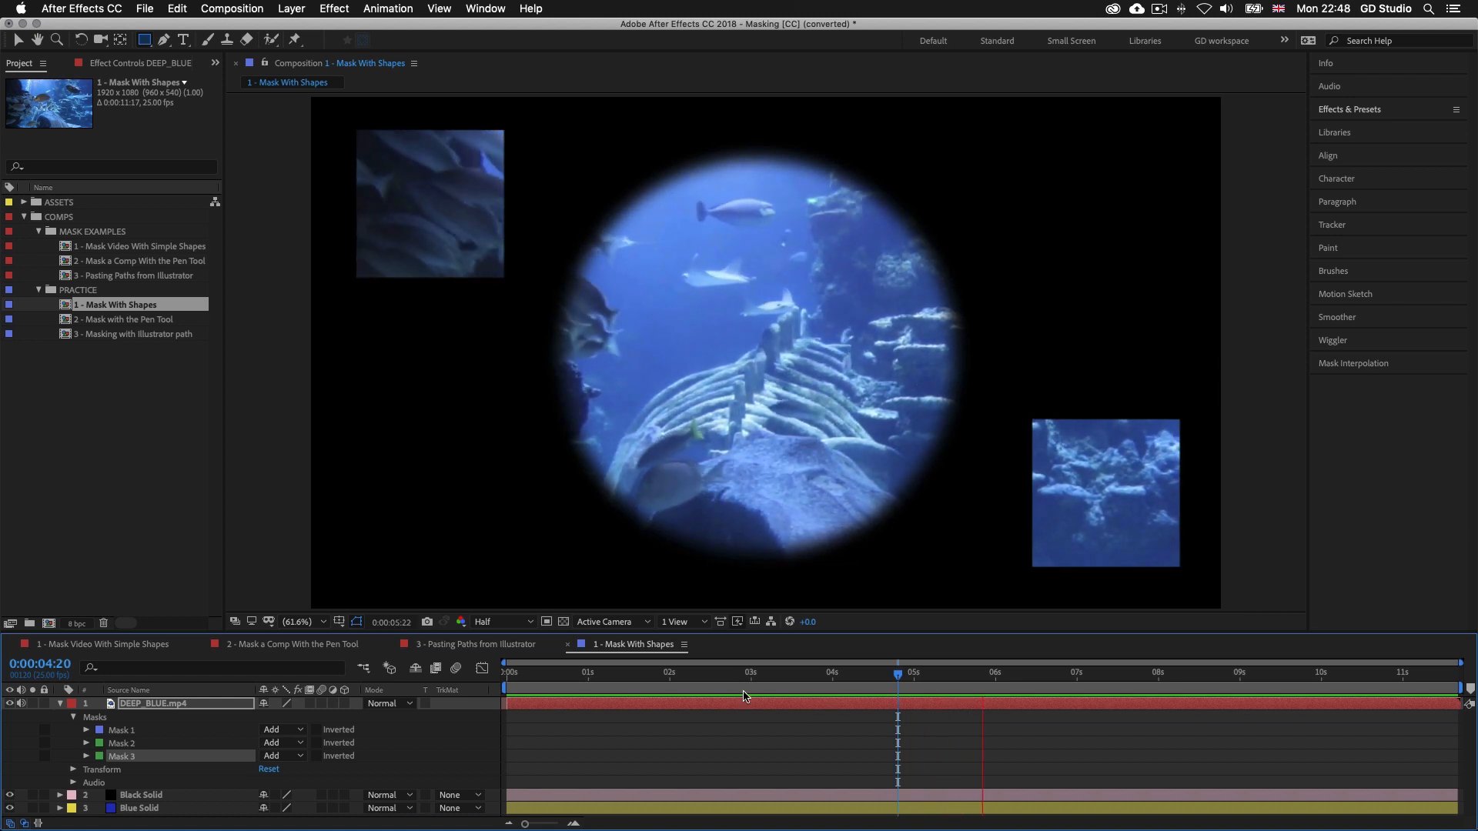
{"action": "key", "text": "space"}
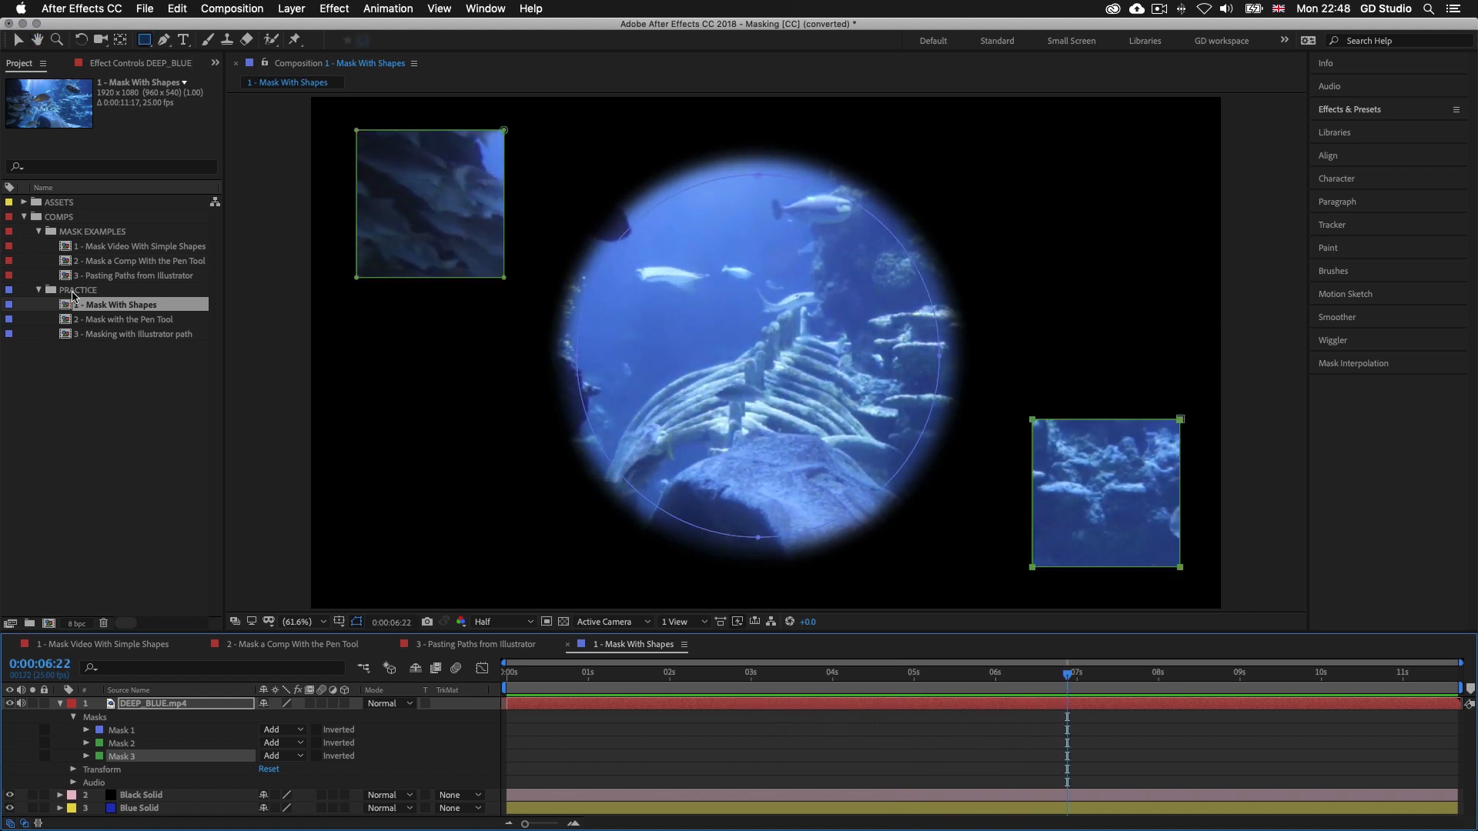
Open the practice composition 2 - Mask with the Pen Tool and hide the SWAN_2.mp4 layer
{"action": "left_click", "coordinate": [122, 322]}
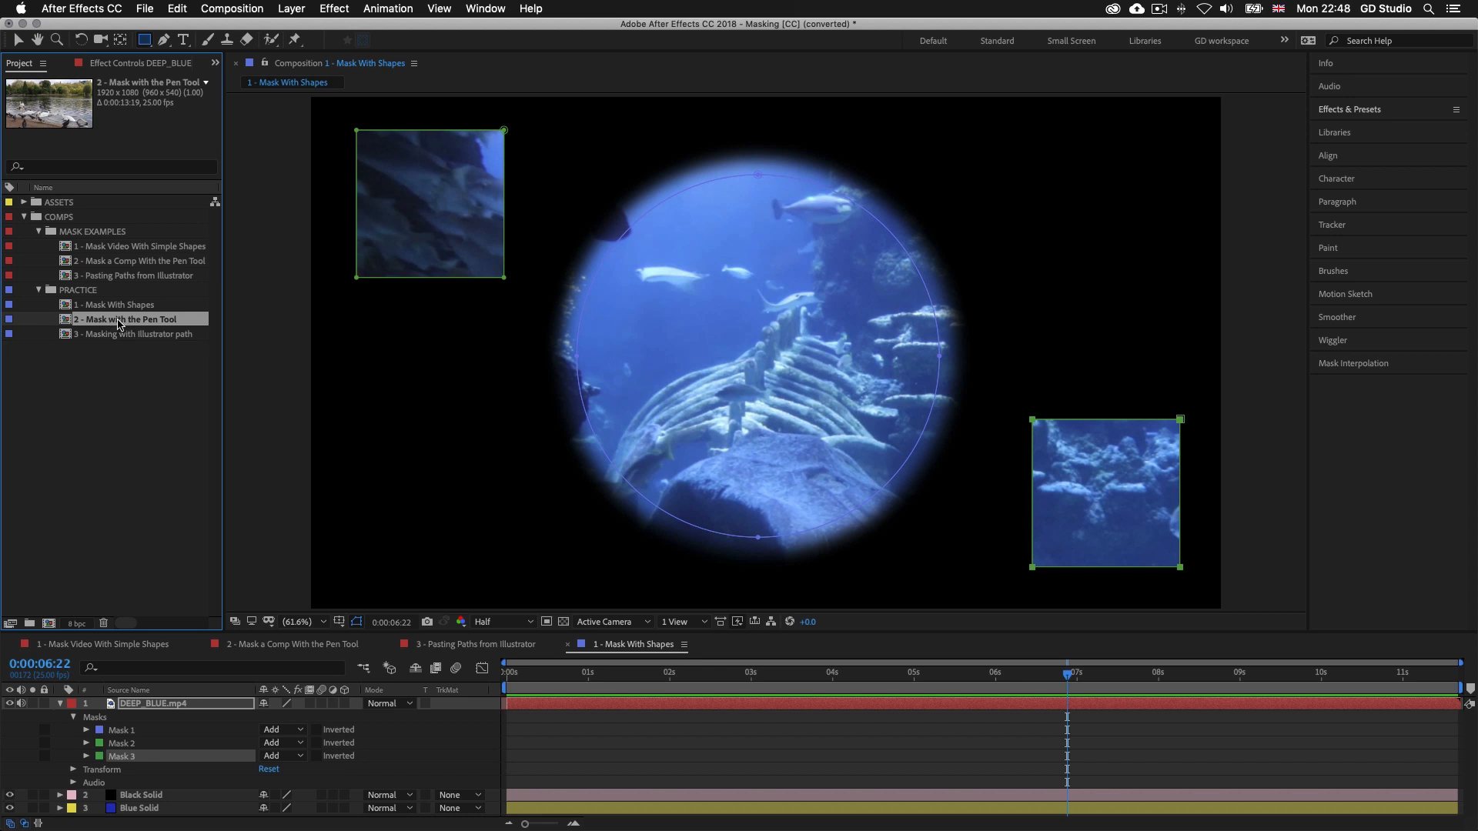
{"action": "double_click", "coordinate": [120, 323]}
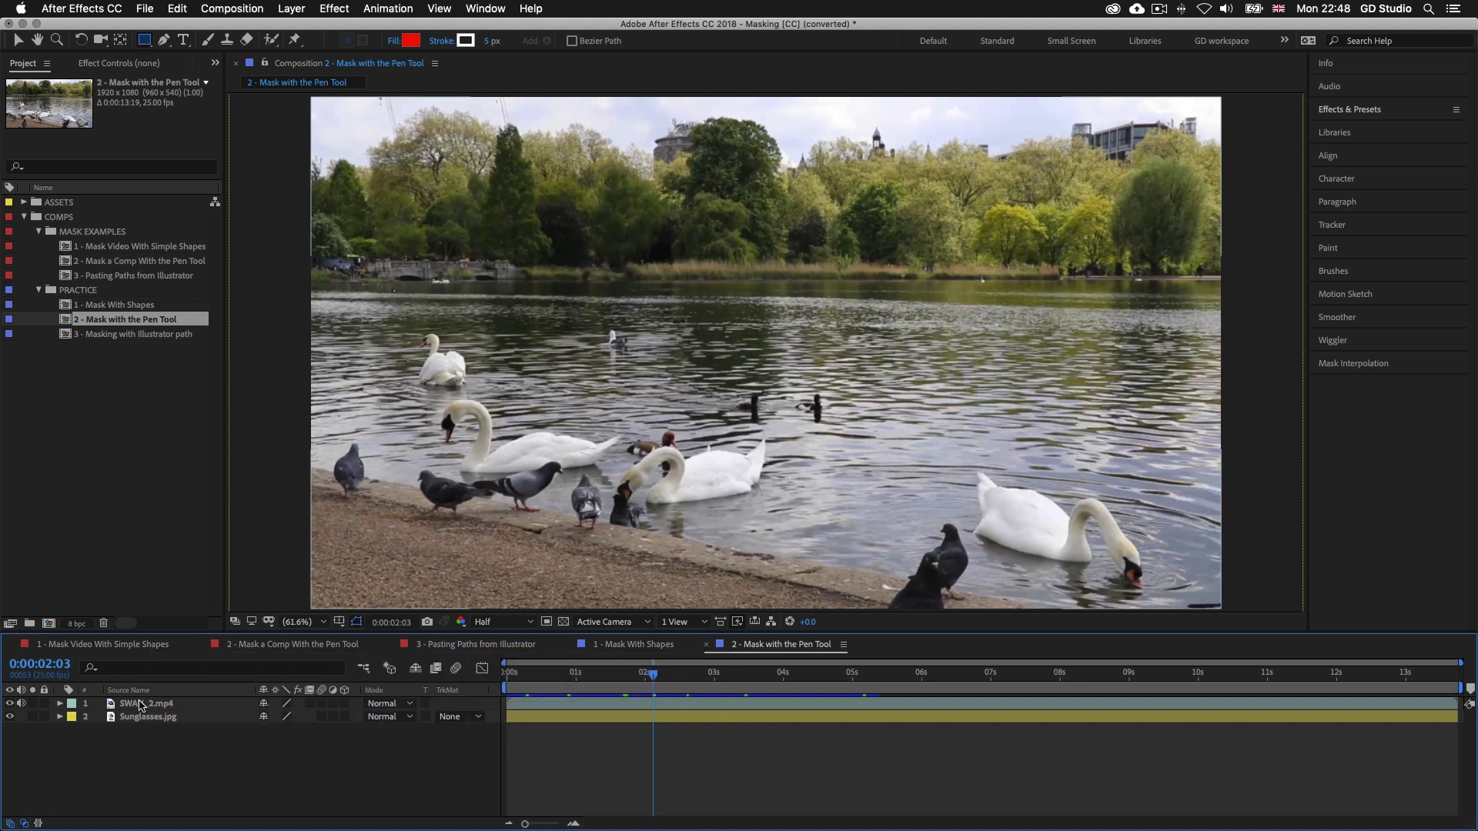
{"action": "left_click", "coordinate": [93, 705]}
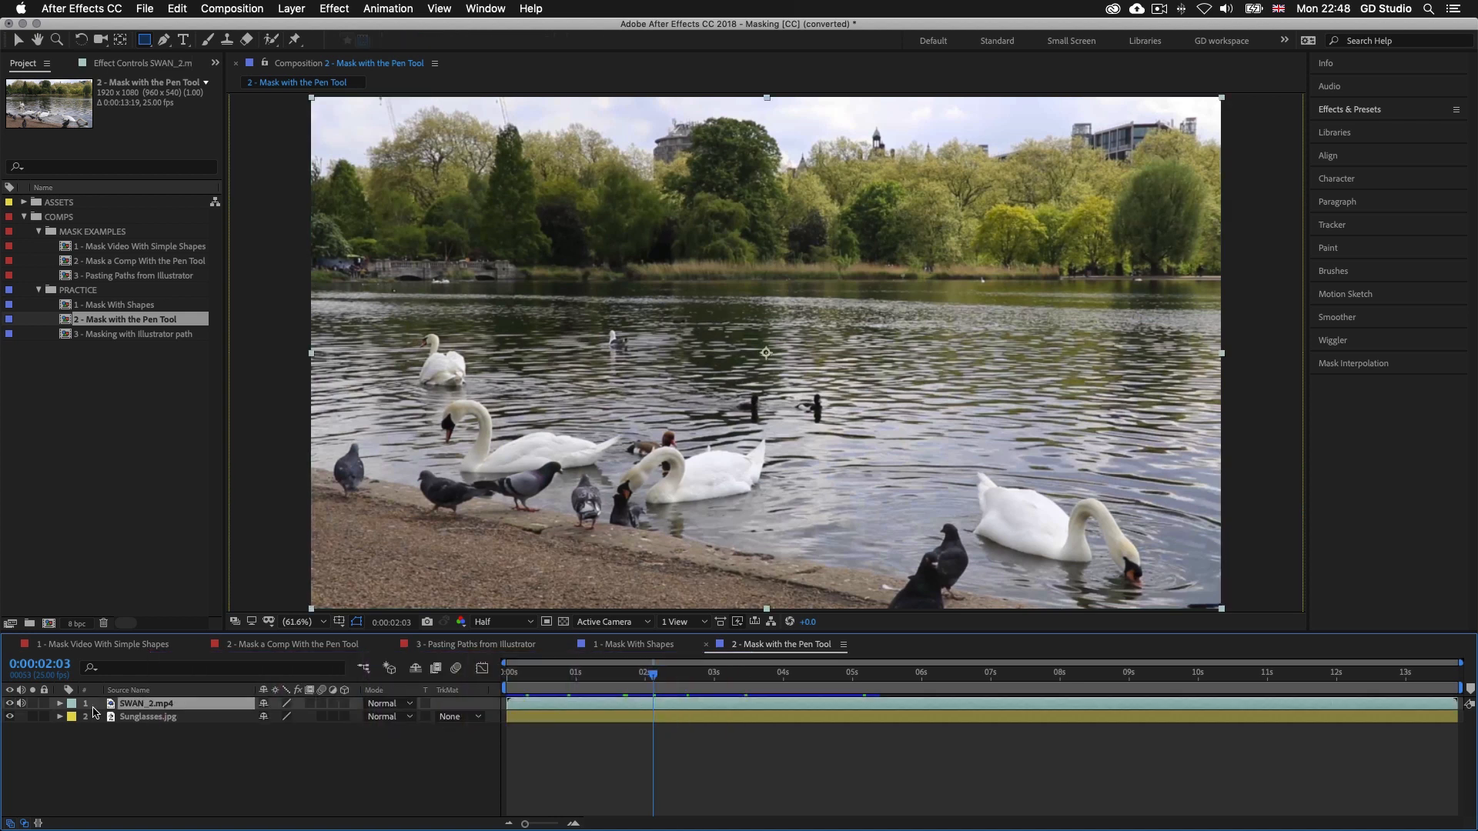
{"action": "left_click", "coordinate": [10, 704]}
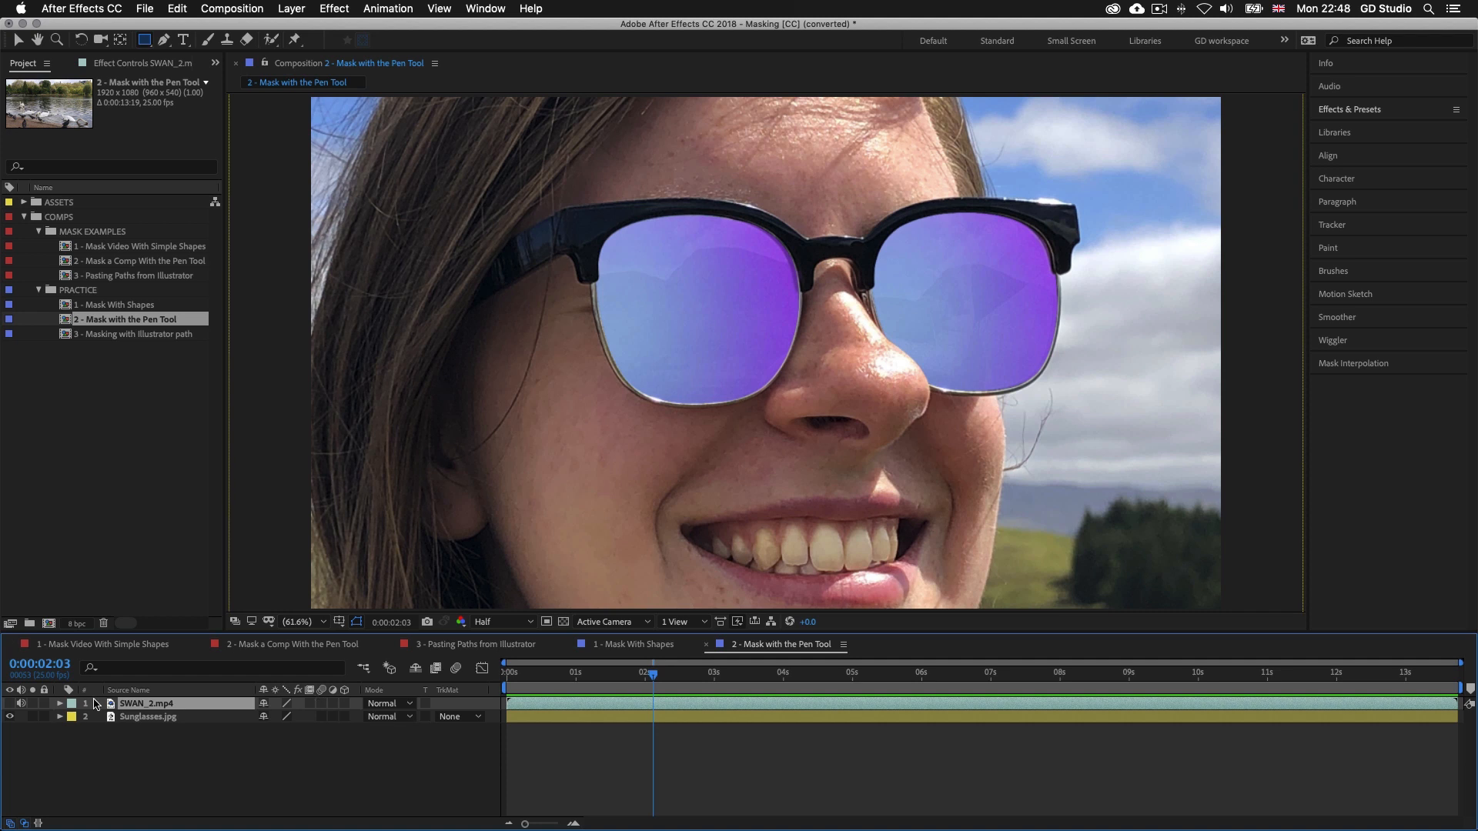
Compare the Sunglasses.jpg and SWAN_2.mp4 layers by switching the swan video's visibility on and off
{"action": "left_click", "coordinate": [151, 718]}
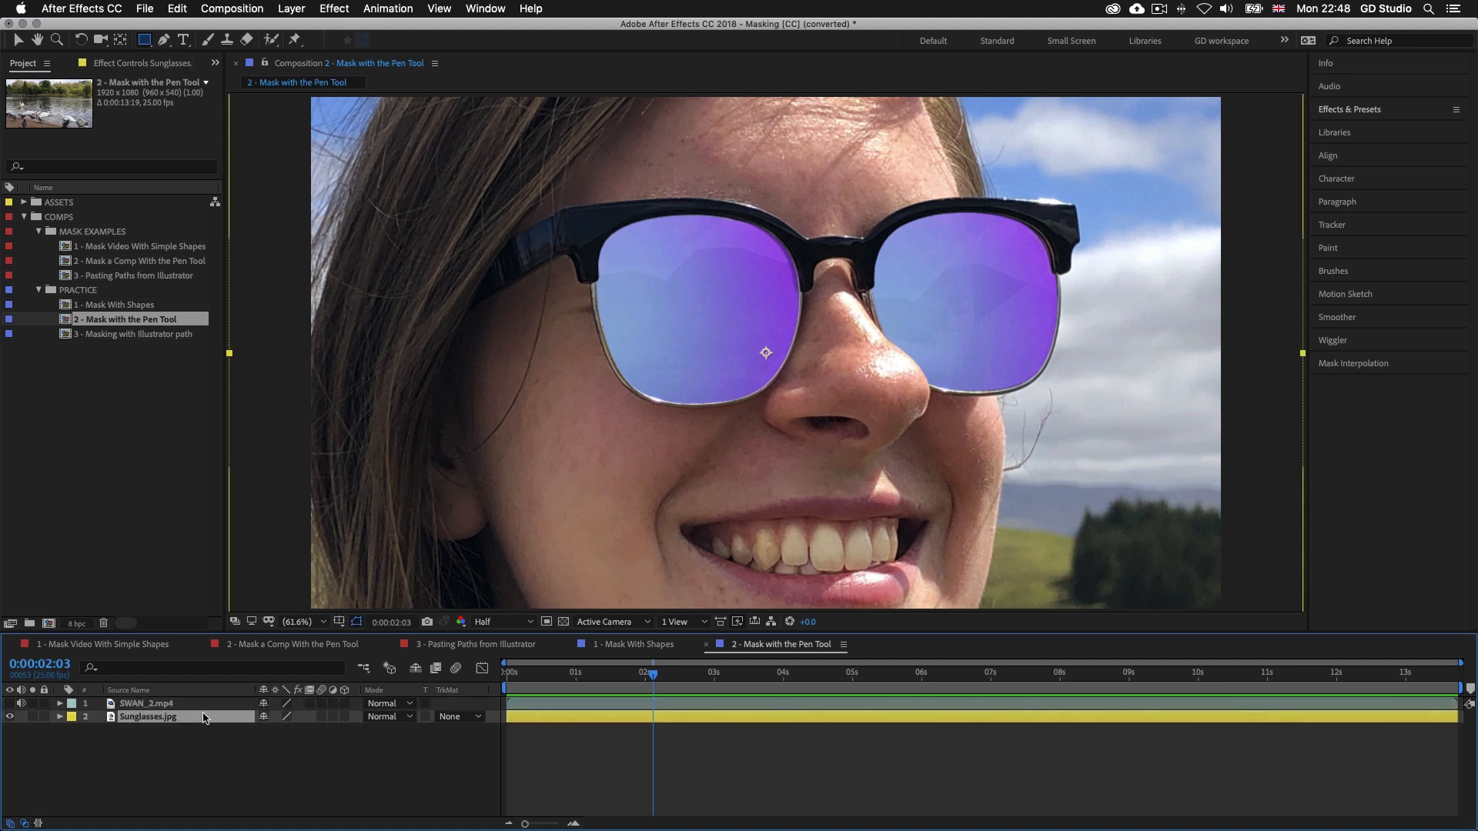
{"action": "left_click", "coordinate": [10, 704]}
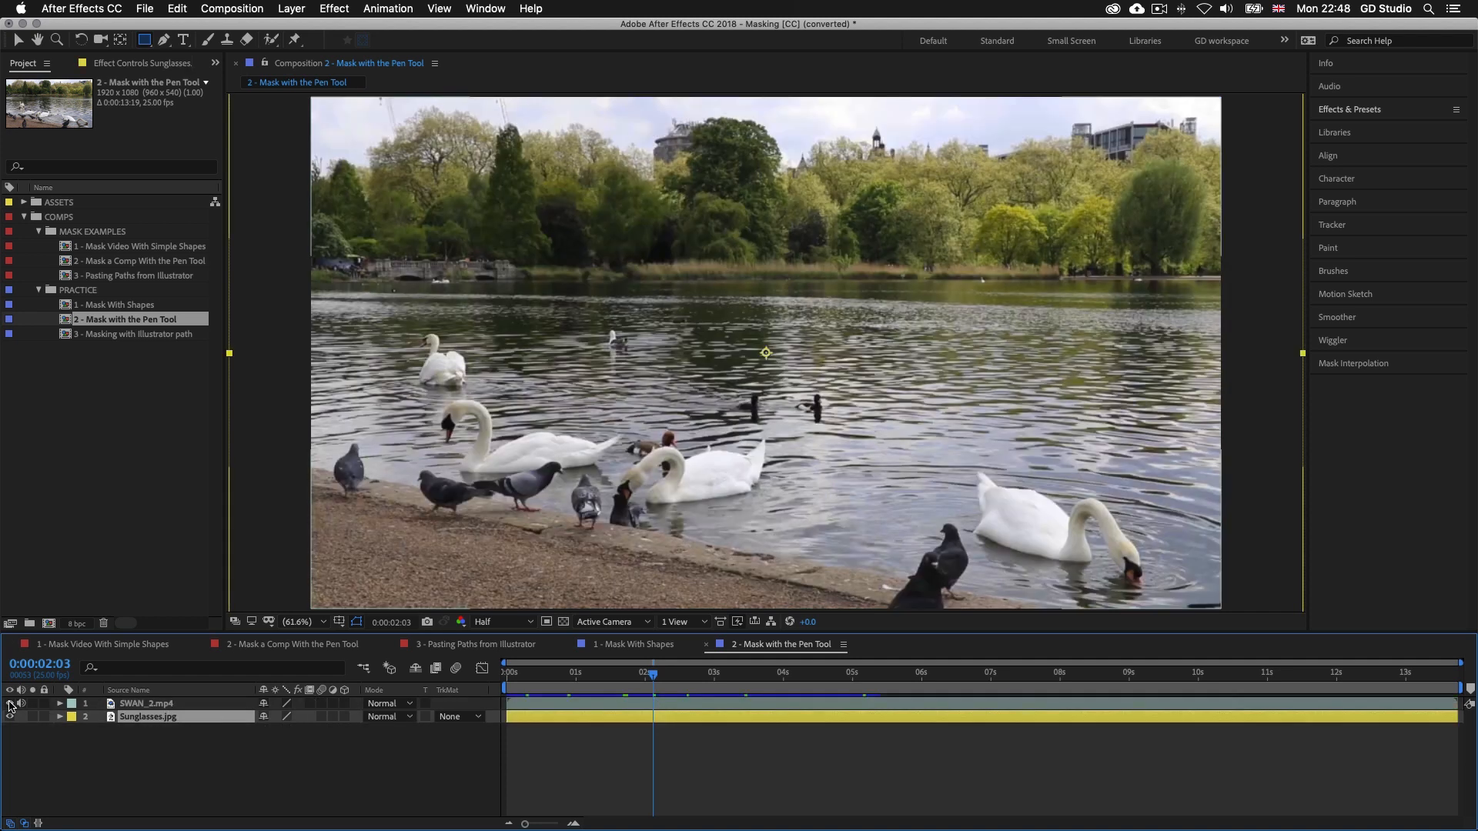
{"action": "left_click", "coordinate": [199, 704]}
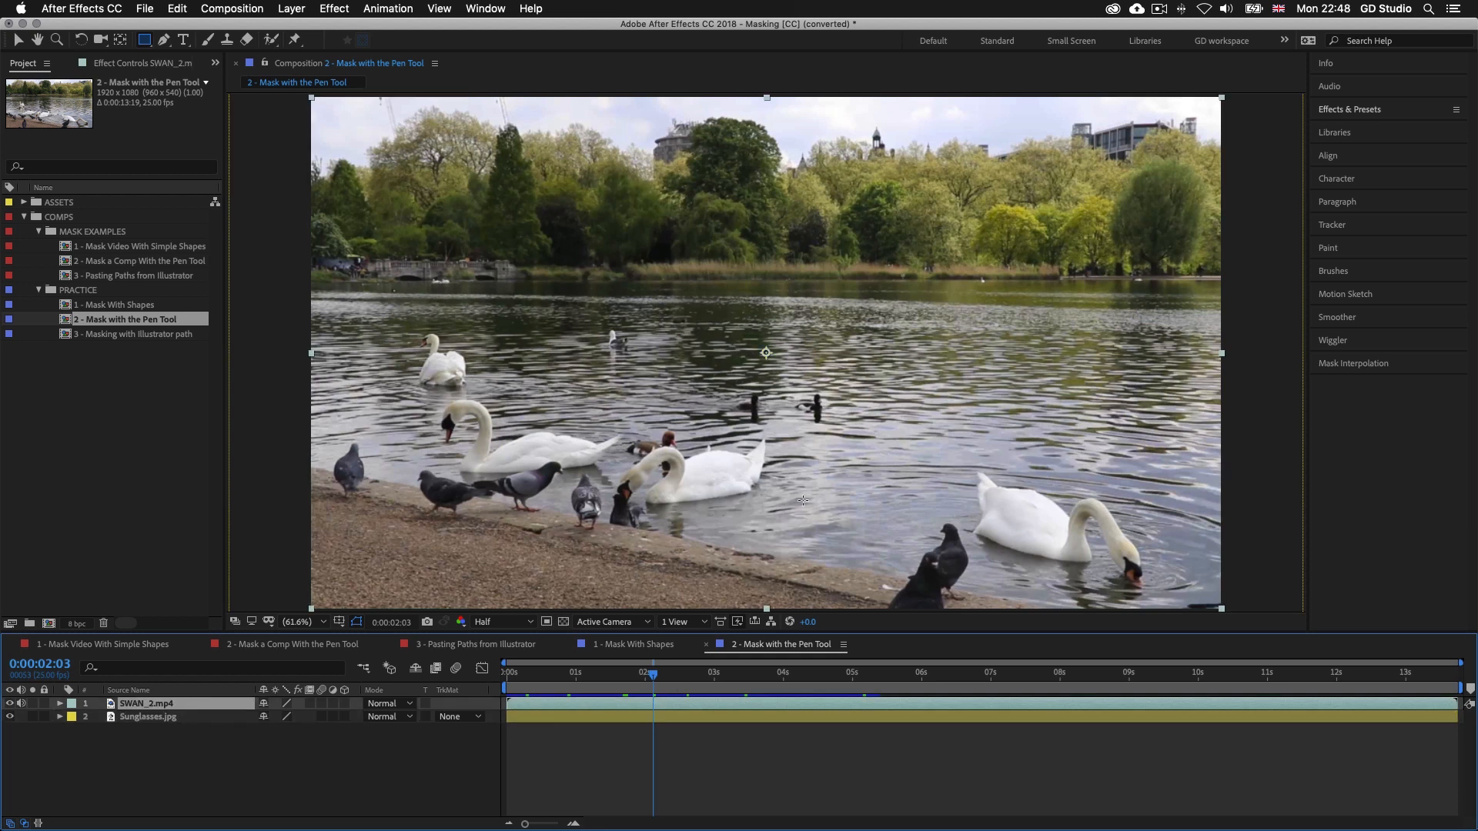
{"action": "left_click", "coordinate": [10, 703]}
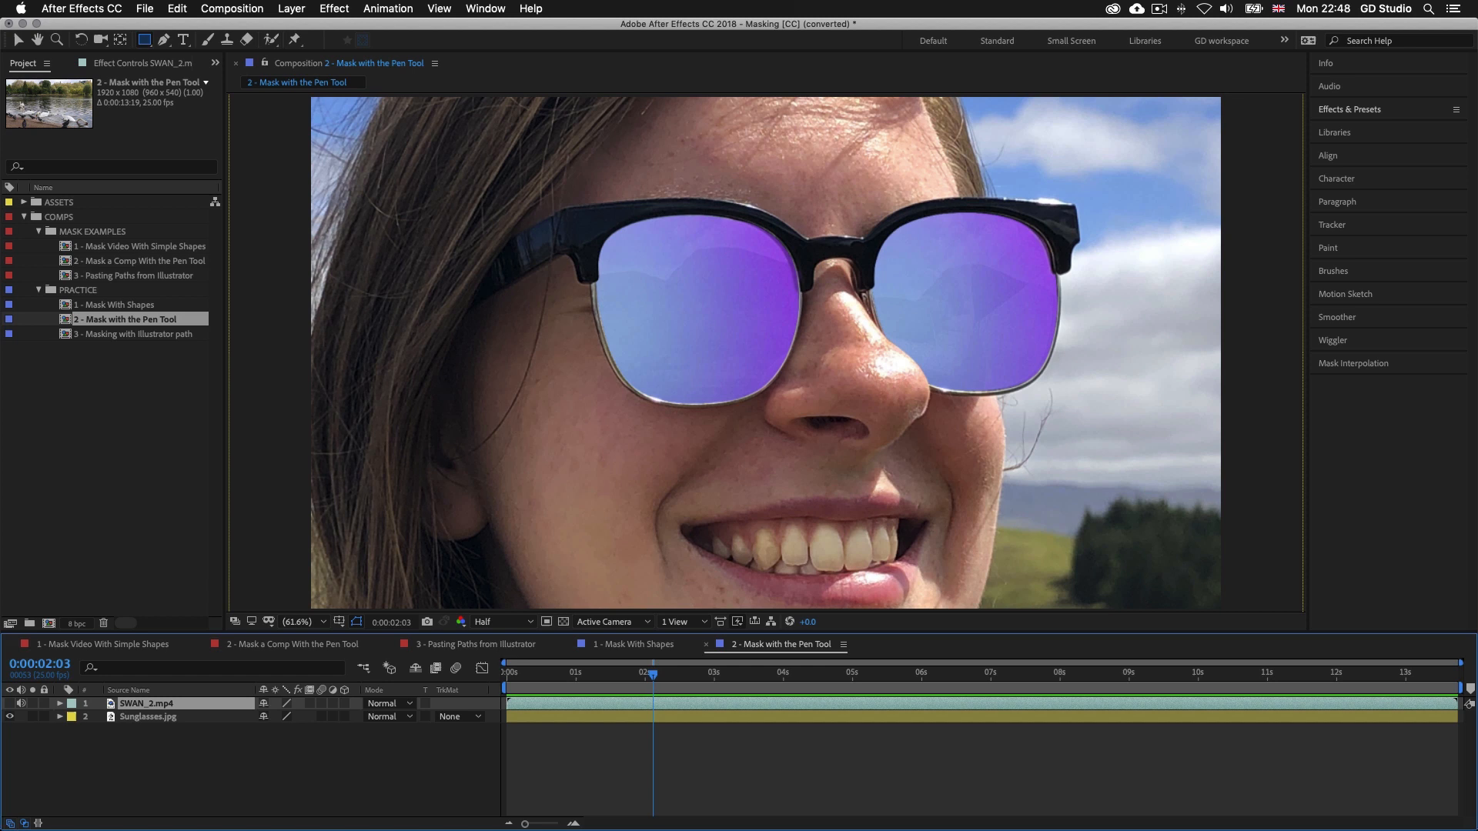
{"action": "left_click", "coordinate": [10, 703]}
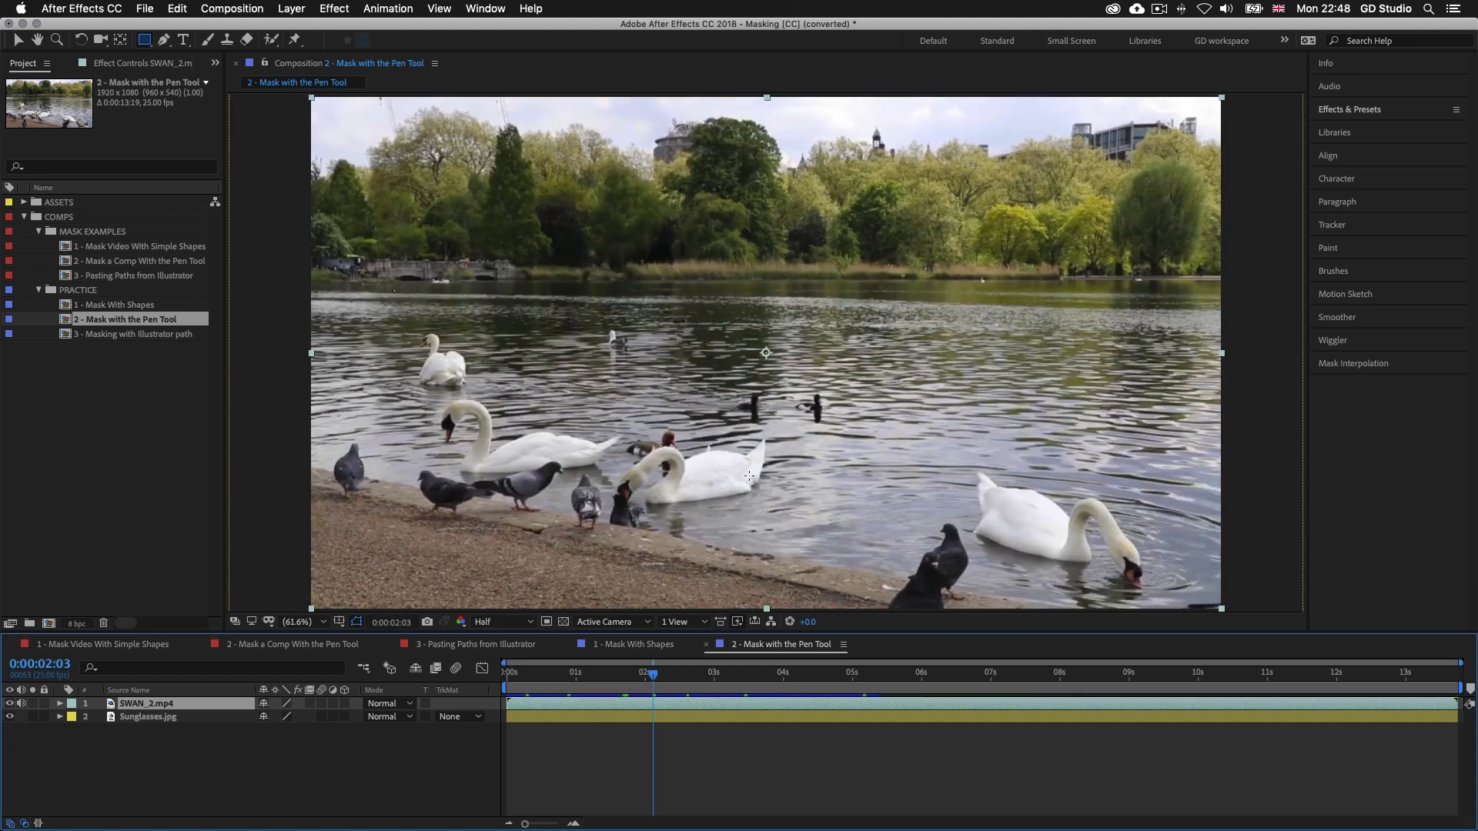
Hide SWAN_2.mp4 so Sunglasses.jpg shows, and leave all layers deselected with the Selection Tool active
{"action": "key", "text": "v"}
{"action": "left_click", "coordinate": [10, 703]}
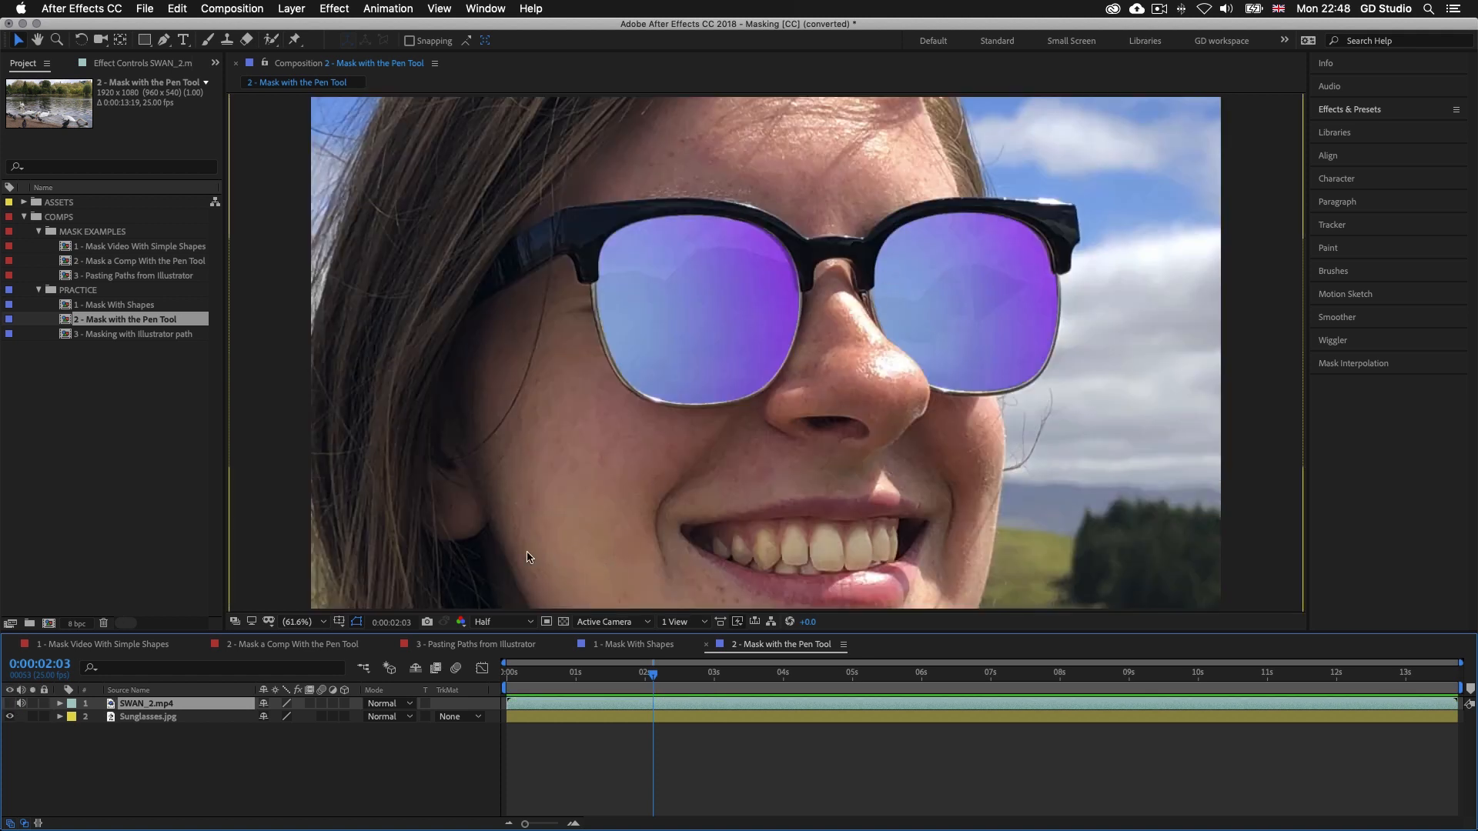
{"action": "left_click", "coordinate": [10, 704]}
{"action": "left_click", "coordinate": [10, 703]}
{"action": "left_click", "coordinate": [712, 746]}
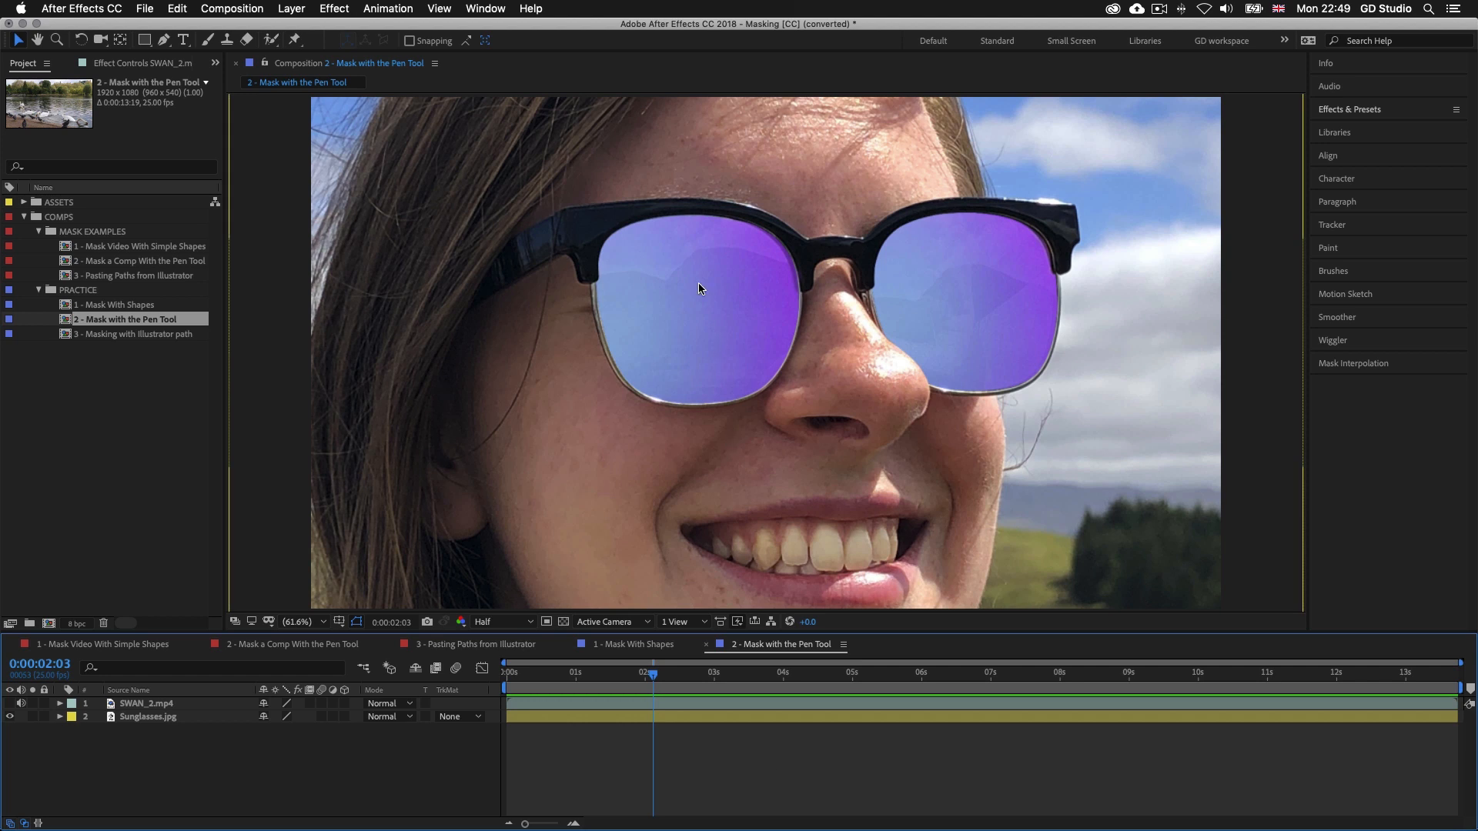
Activate the Pen Tool, set the shape fill to None, and keep a 5 px stroke in white (FFFFFF)
{"action": "key", "text": "g"}
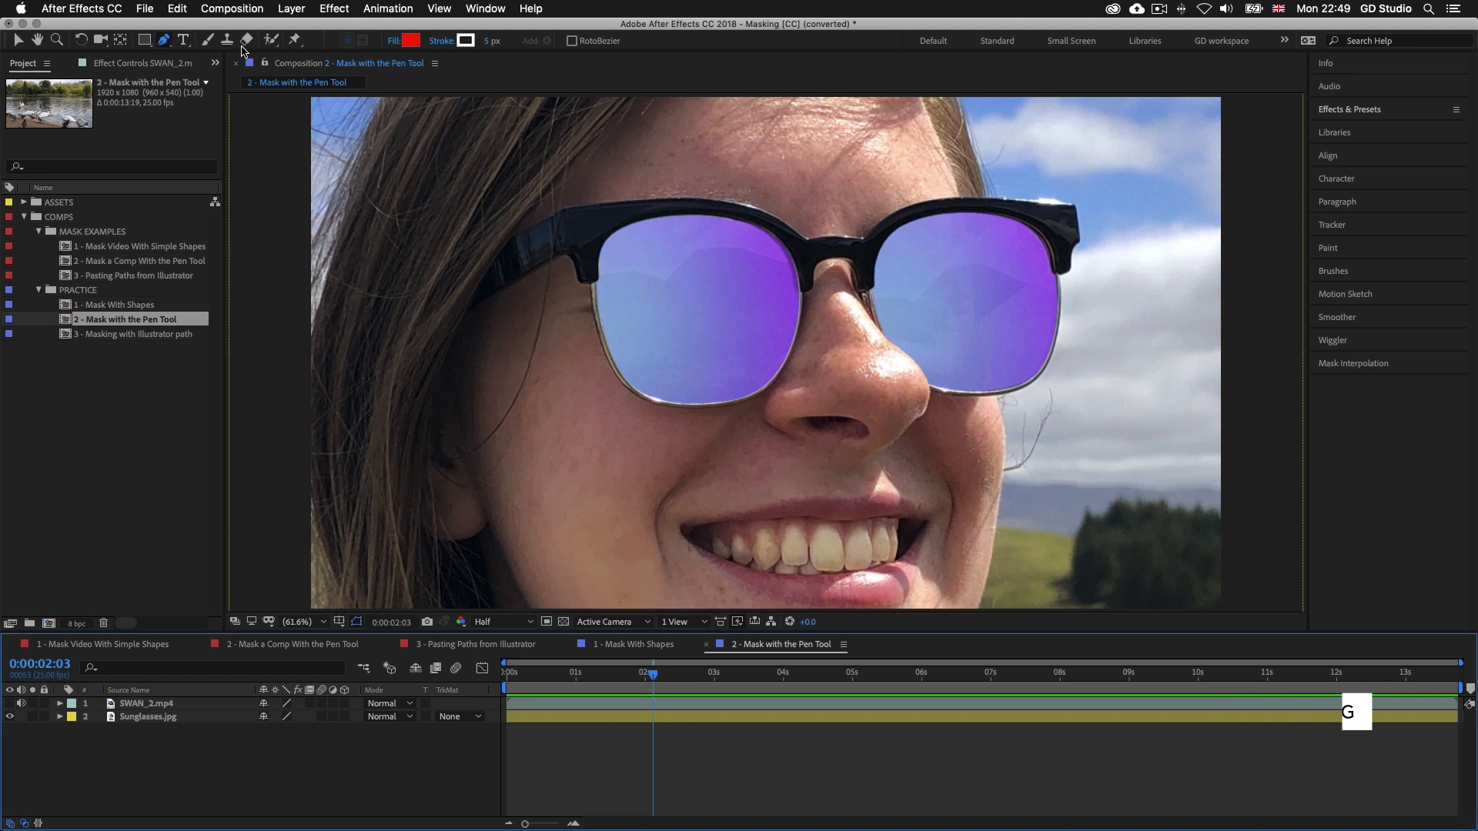
{"action": "left_click", "coordinate": [398, 45]}
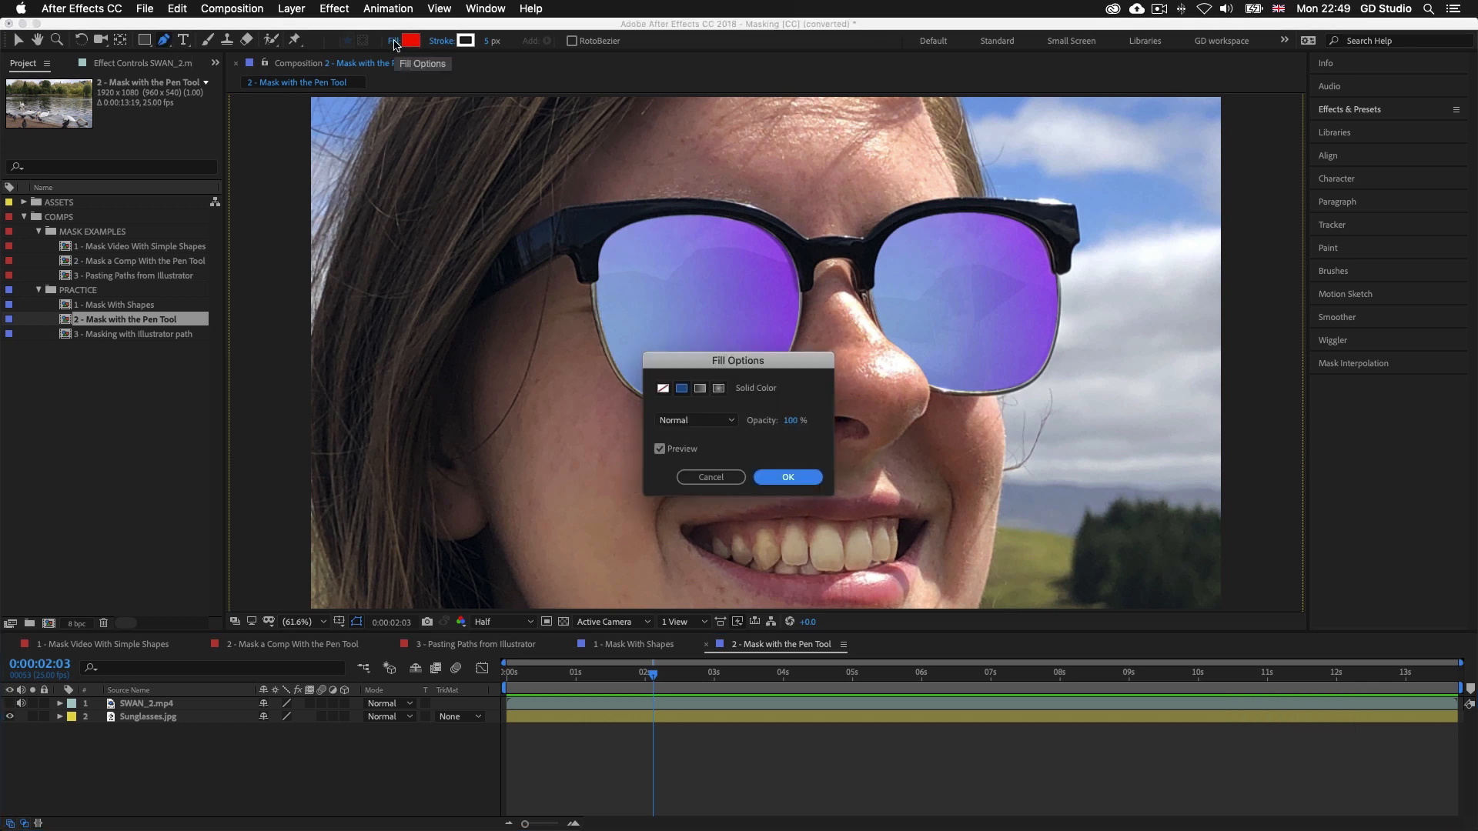
{"action": "left_click", "coordinate": [662, 389]}
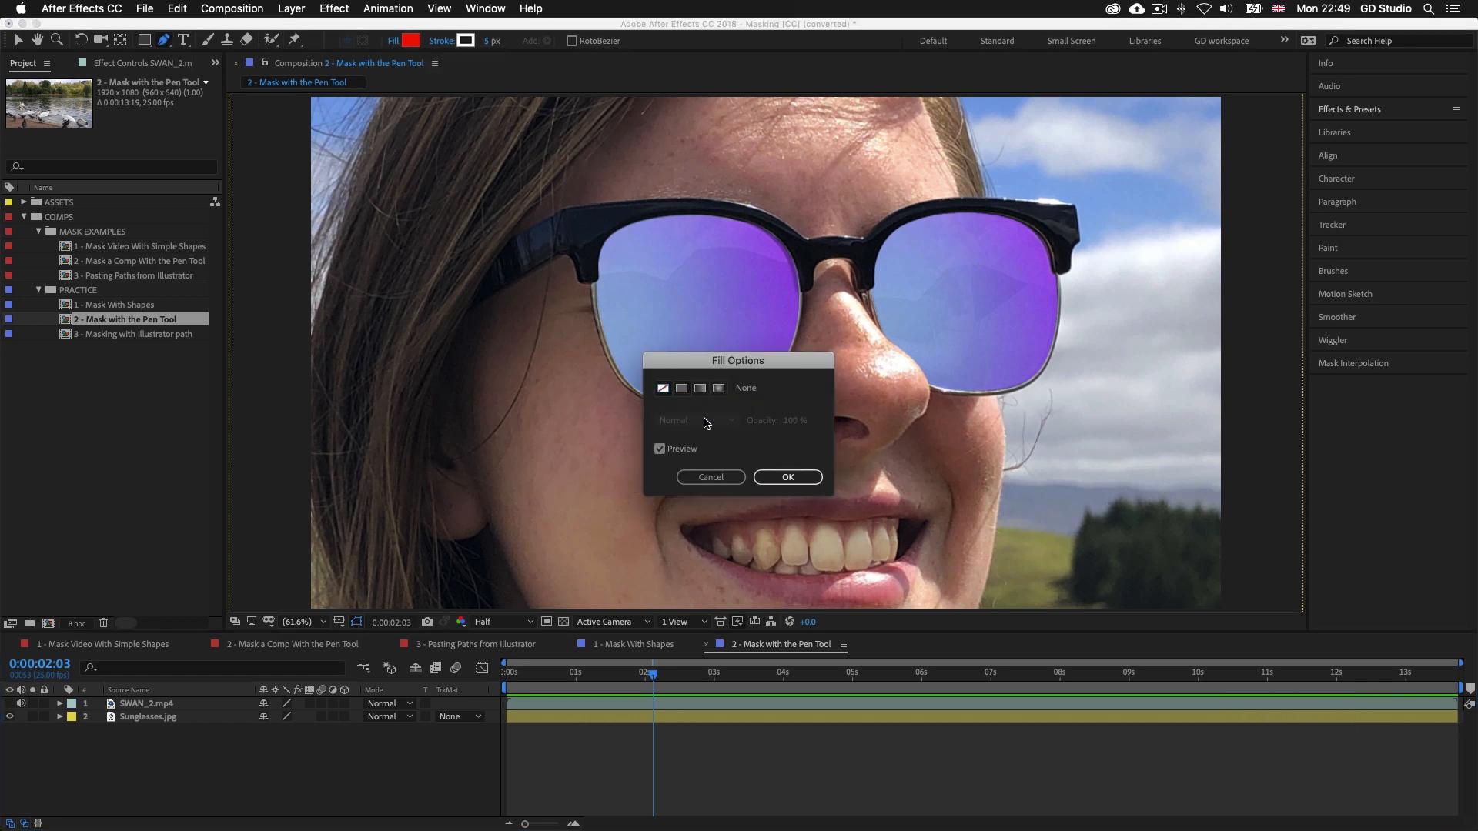
{"action": "left_click", "coordinate": [787, 478]}
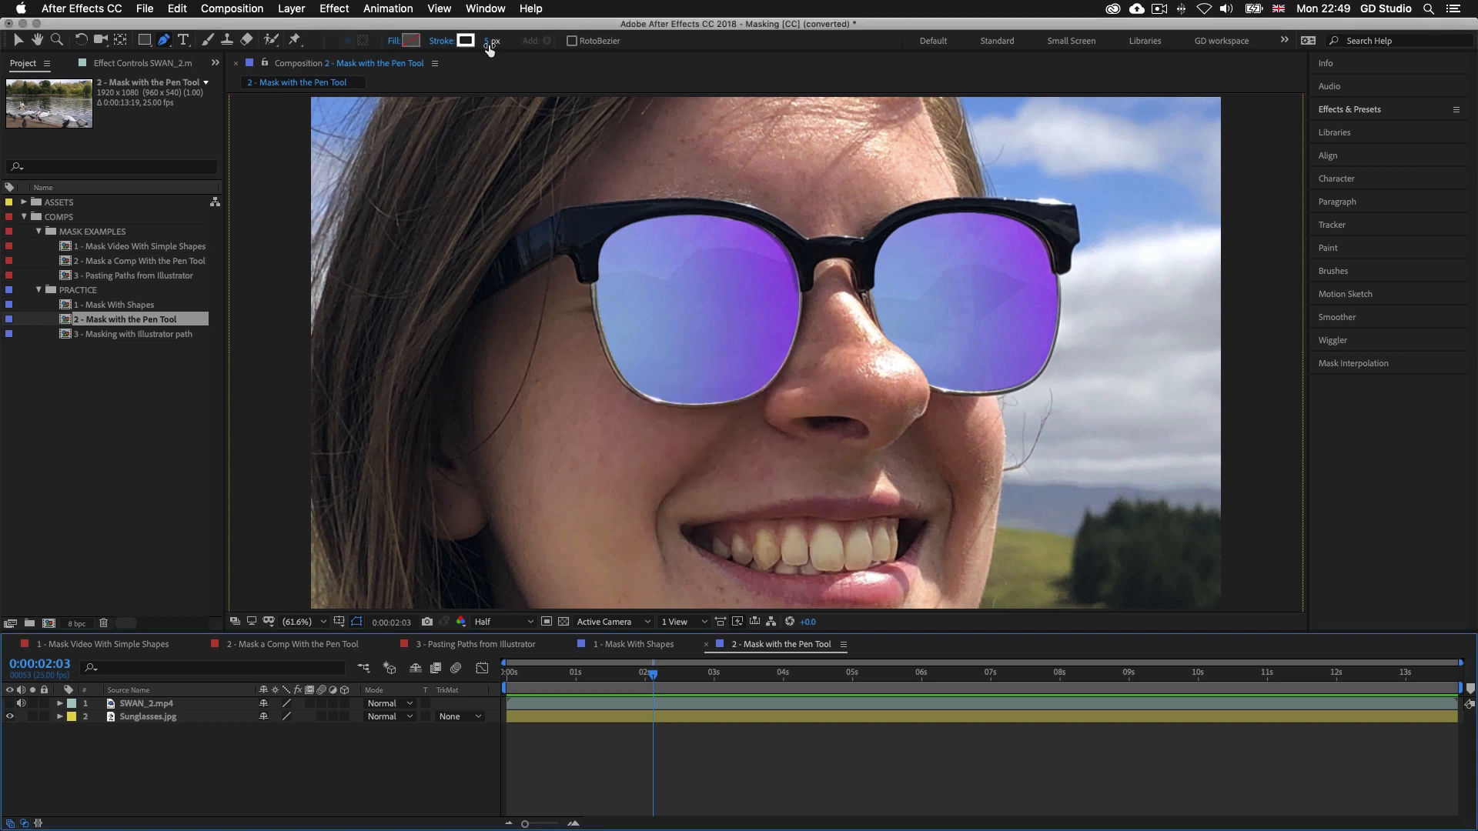
{"action": "left_click", "coordinate": [488, 42]}
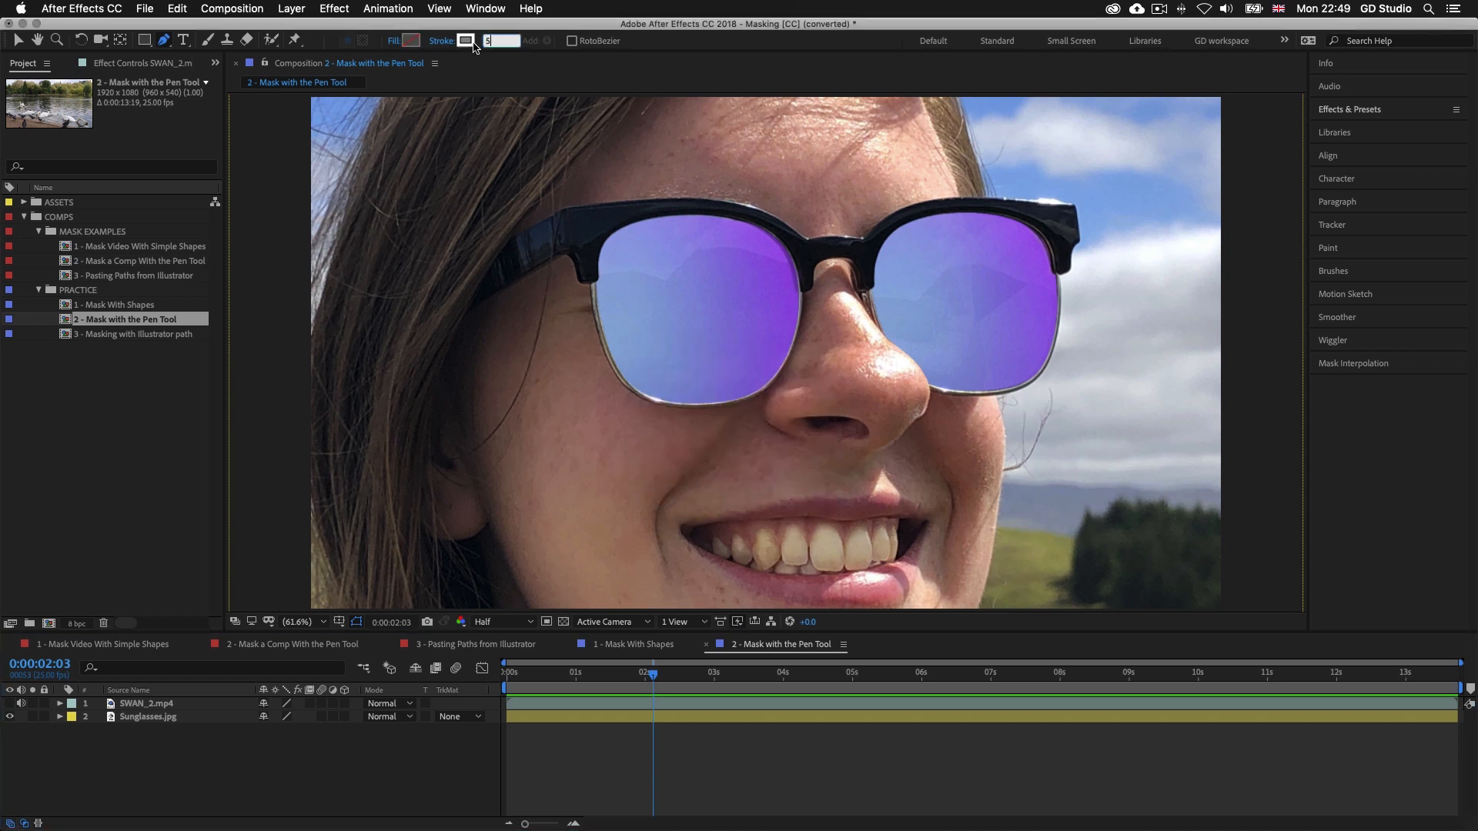
{"action": "left_click", "coordinate": [468, 42]}
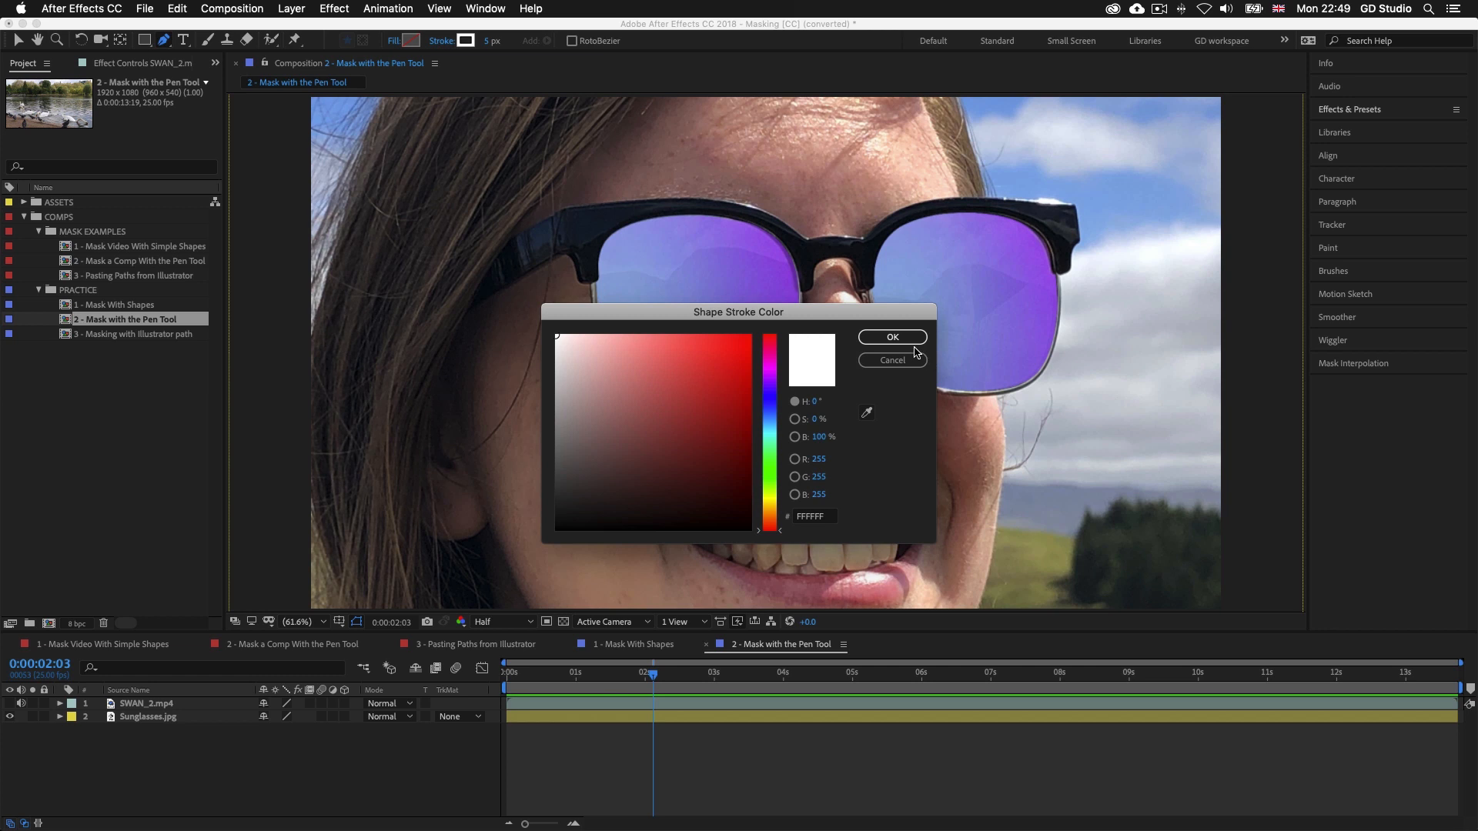
{"action": "left_click", "coordinate": [896, 339]}
Start a pen path at the top edge of the left sunglasses lens and trace down its nose-side edge
{"action": "key", "text": "/"}
{"action": "key", "text": "."}
{"action": "left_click_drag", "start_coordinate": [677, 275], "coordinate": [853, 505]}
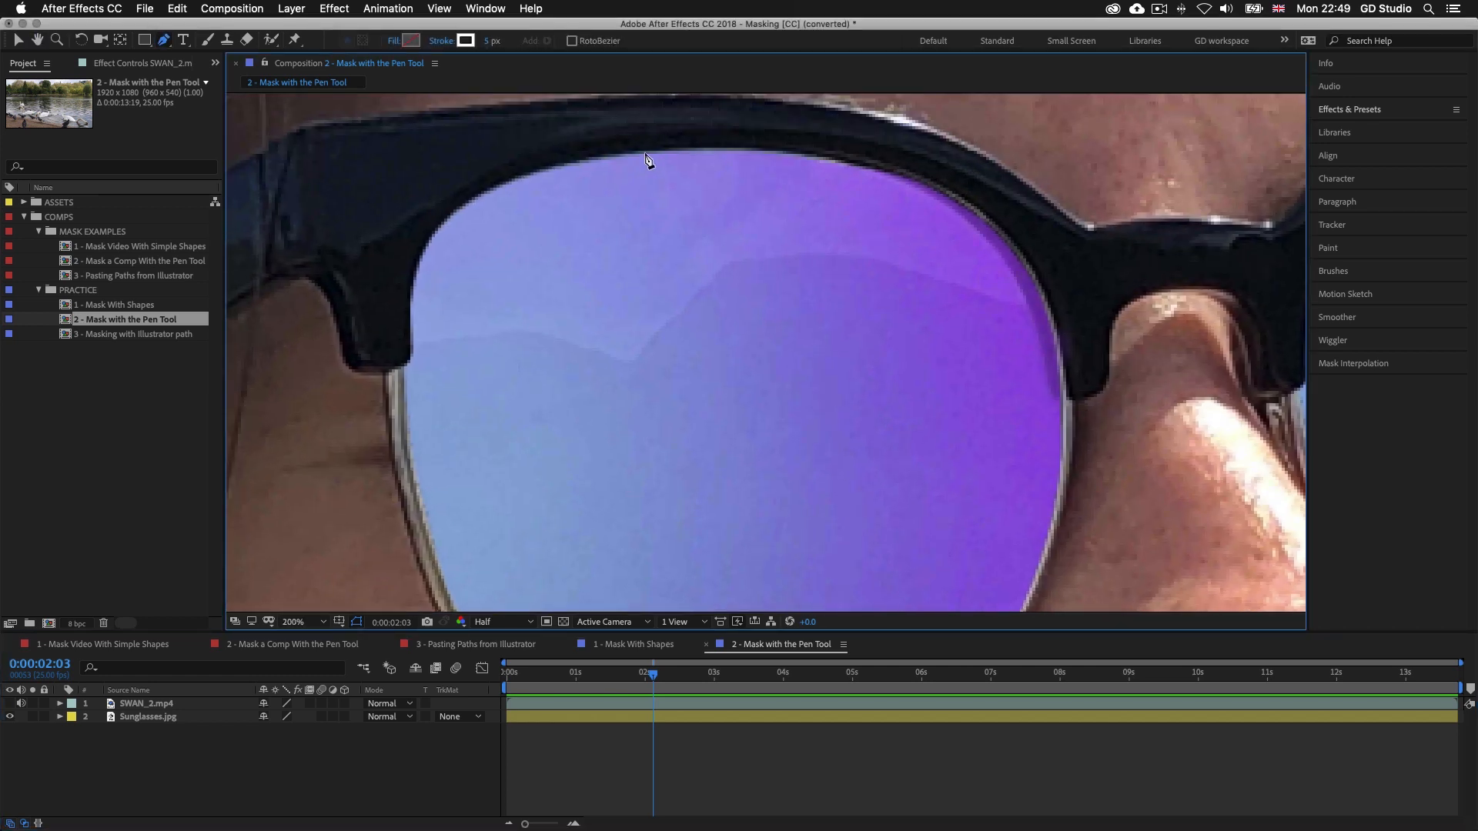
{"action": "left_click", "coordinate": [645, 153]}
{"action": "left_click", "coordinate": [745, 150]}
{"action": "left_click", "coordinate": [862, 168]}
{"action": "left_click", "coordinate": [935, 190]}
{"action": "left_click_drag", "start_coordinate": [953, 233], "coordinate": [838, 199]}
{"action": "left_click", "coordinate": [886, 206]}
{"action": "left_click", "coordinate": [919, 250]}
{"action": "left_click", "coordinate": [935, 289]}
{"action": "left_click_drag", "start_coordinate": [962, 367], "coordinate": [926, 241]}
{"action": "left_click", "coordinate": [908, 221]}
{"action": "left_click", "coordinate": [911, 302]}
{"action": "left_click", "coordinate": [900, 364]}
{"action": "left_click", "coordinate": [881, 426]}
{"action": "left_click", "coordinate": [853, 484]}
Continue the pen path with points along the lower edge of the left sunglasses lens
{"action": "left_click_drag", "start_coordinate": [853, 484], "coordinate": [968, 314]}
{"action": "left_click", "coordinate": [934, 358]}
{"action": "left_click", "coordinate": [881, 398]}
{"action": "left_click", "coordinate": [823, 419]}
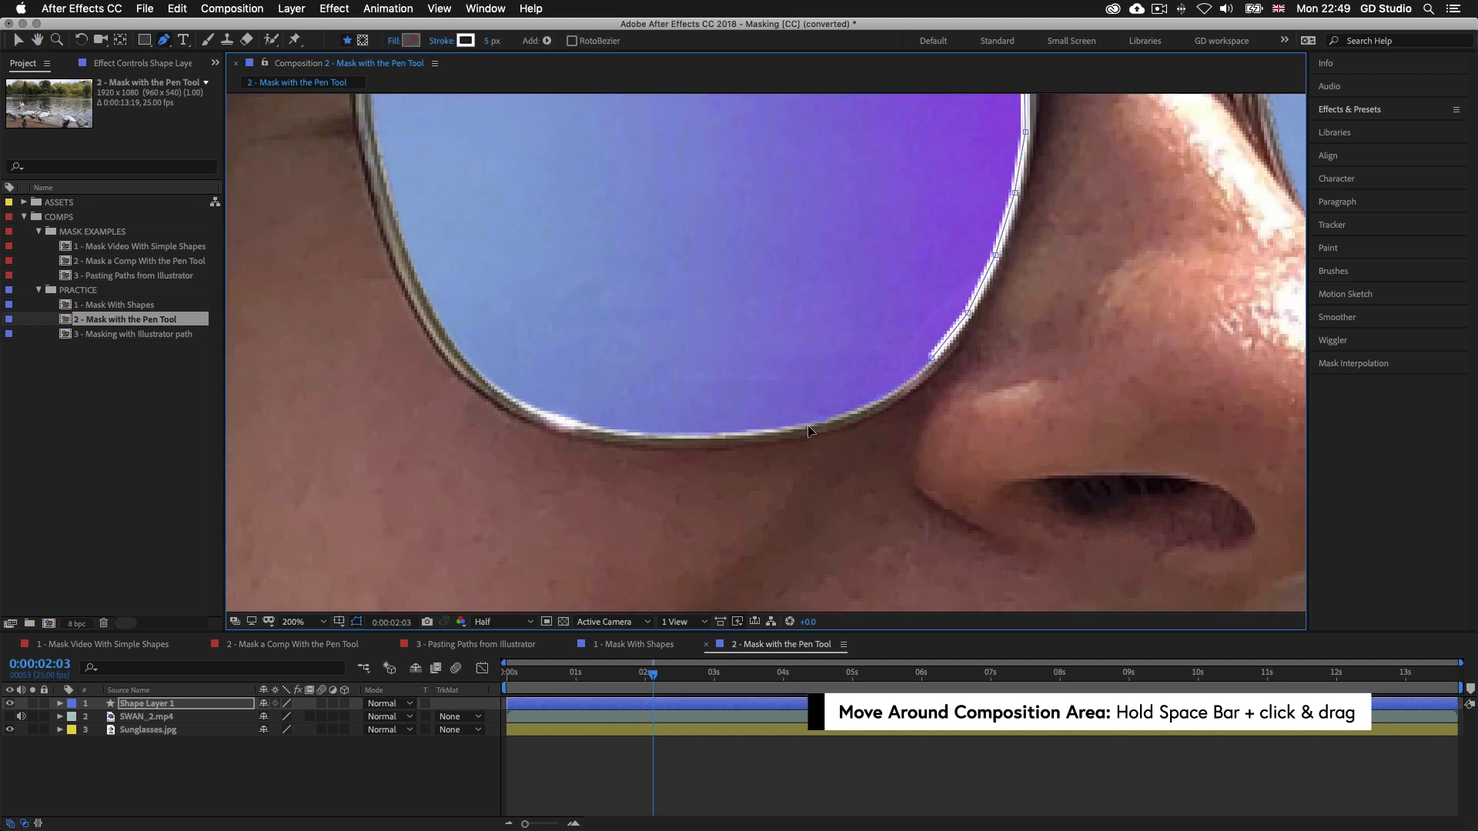
{"action": "left_click", "coordinate": [760, 429]}
{"action": "left_click", "coordinate": [678, 433]}
{"action": "left_click", "coordinate": [593, 423]}
{"action": "left_click", "coordinate": [533, 407]}
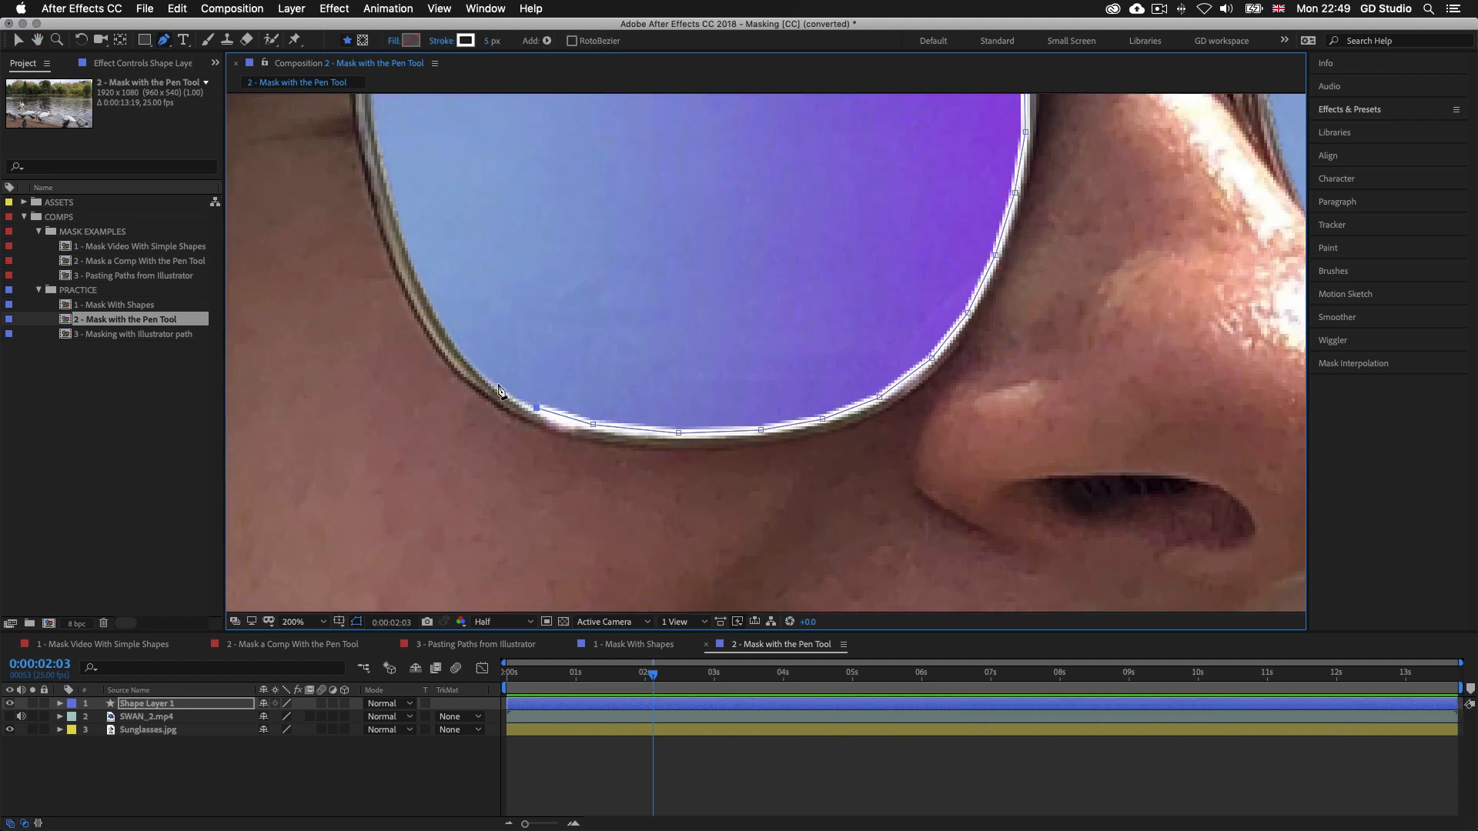
Trace the lens's outer edge back up and around to the top, closing the path at its starting point
{"action": "left_click", "coordinate": [492, 383]}
{"action": "left_click_drag", "start_coordinate": [492, 383], "coordinate": [585, 522]}
{"action": "left_click", "coordinate": [537, 464]}
{"action": "left_click", "coordinate": [499, 384]}
{"action": "left_click_drag", "start_coordinate": [477, 298], "coordinate": [504, 482]}
{"action": "left_click", "coordinate": [497, 475]}
{"action": "left_click", "coordinate": [488, 355]}
{"action": "left_click", "coordinate": [493, 295]}
{"action": "left_click", "coordinate": [518, 230]}
{"action": "left_click", "coordinate": [577, 184]}
{"action": "left_click", "coordinate": [652, 160]}
{"action": "left_click", "coordinate": [726, 149]}
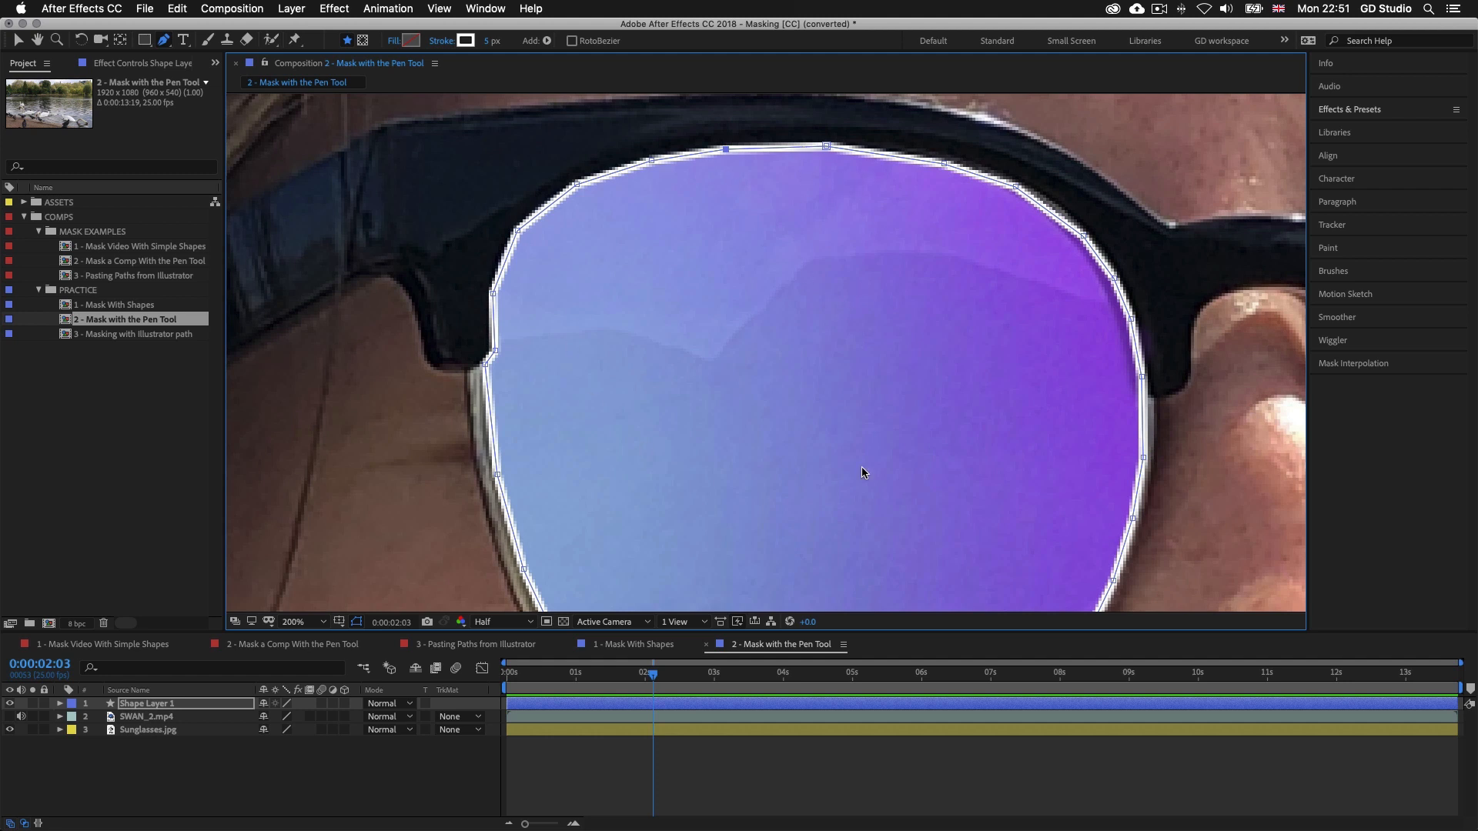
Smooth the top starting point of the left lens path with the Convert Vertex Tool and set the preview resolution to Full
{"action": "left_click_drag", "start_coordinate": [165, 44], "coordinate": [237, 93]}
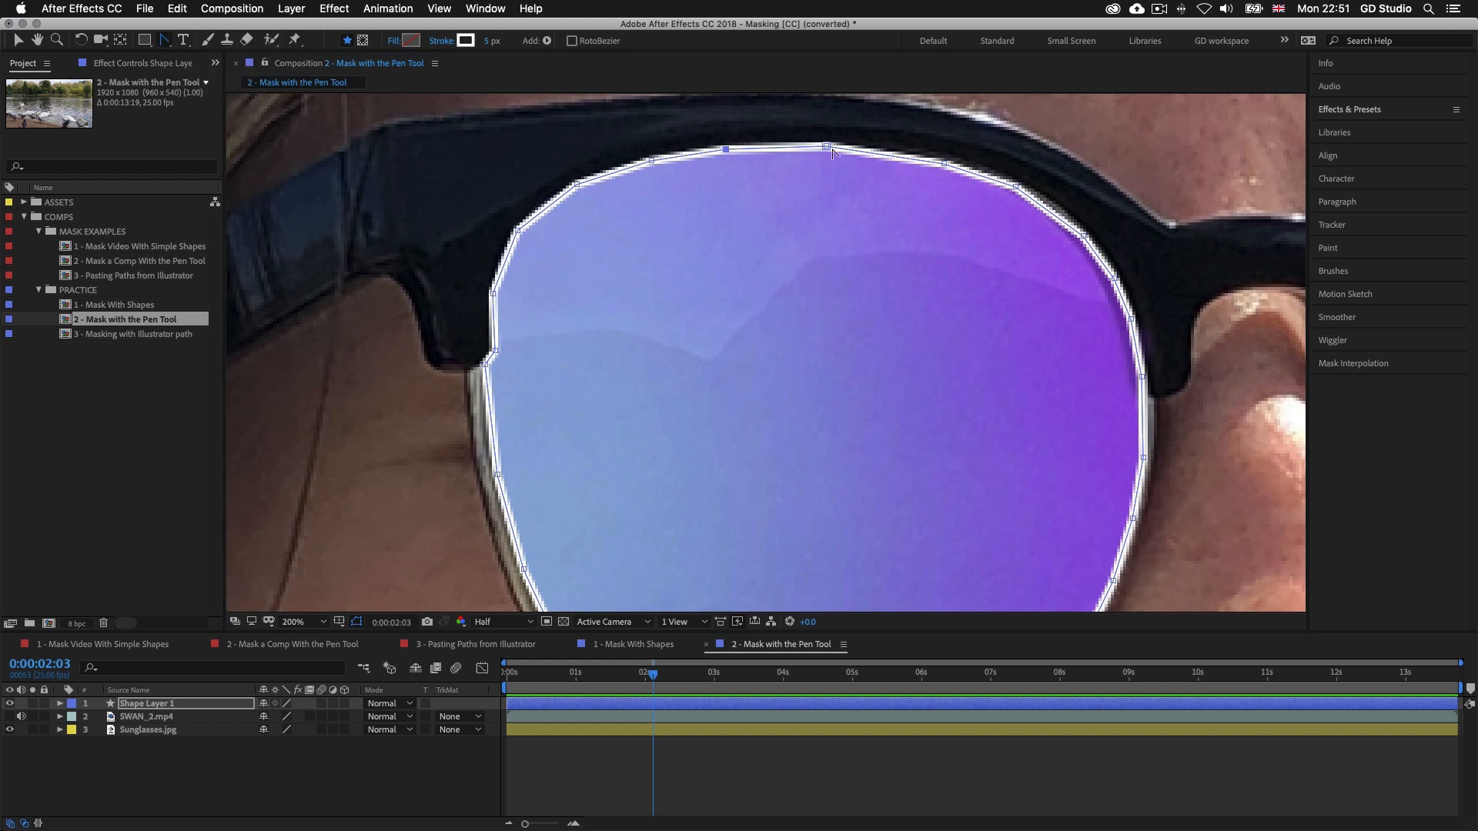
{"action": "left_click_drag", "start_coordinate": [827, 146], "coordinate": [794, 147]}
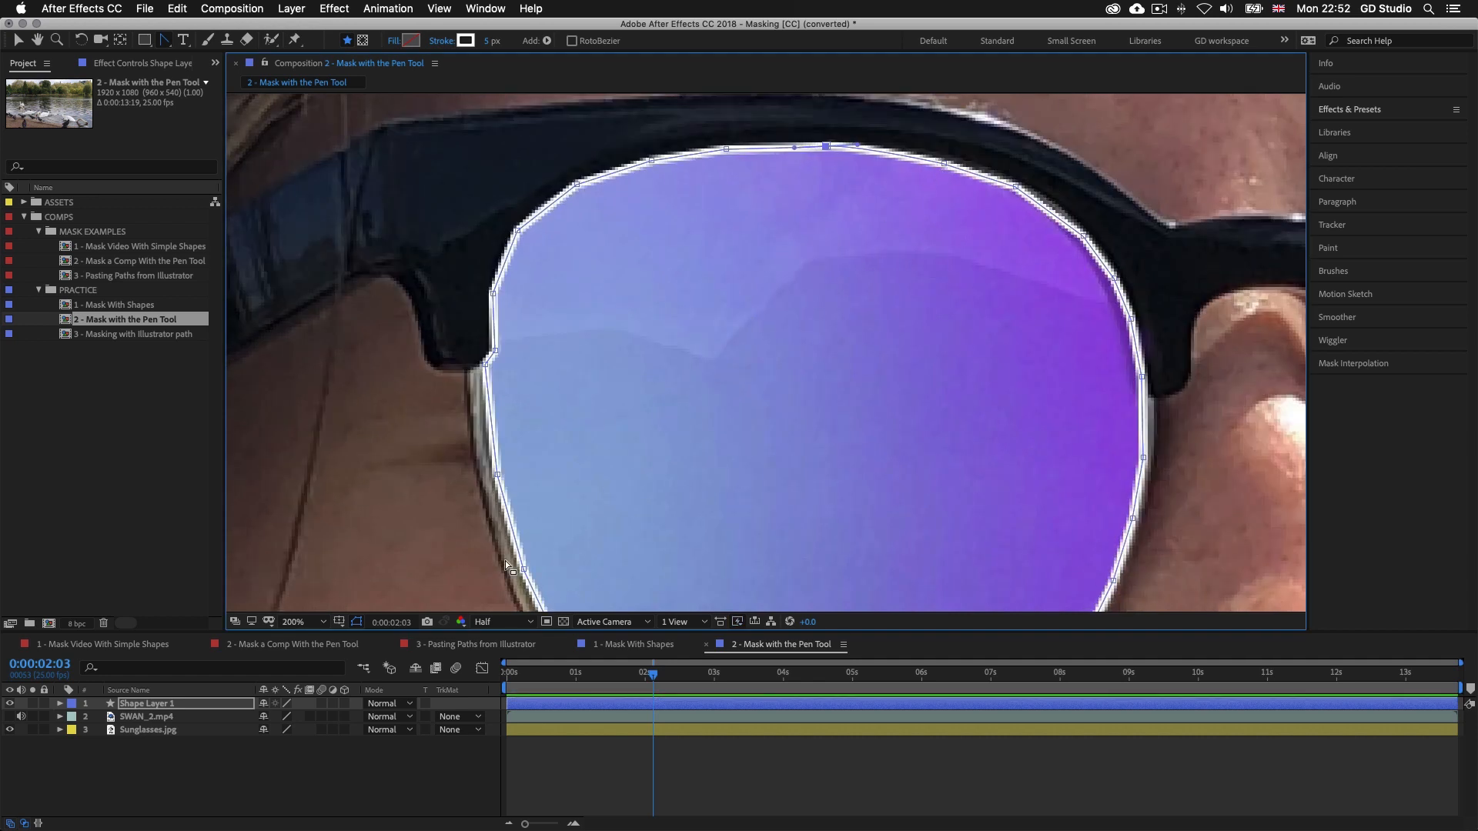
{"action": "left_click", "coordinate": [498, 622]}
{"action": "left_click", "coordinate": [505, 655]}
Convert the points along the left lens's upper corner and nose-side edge to smooth curves
{"action": "left_click_drag", "start_coordinate": [944, 163], "coordinate": [924, 158]}
{"action": "left_click_drag", "start_coordinate": [1016, 186], "coordinate": [999, 178]}
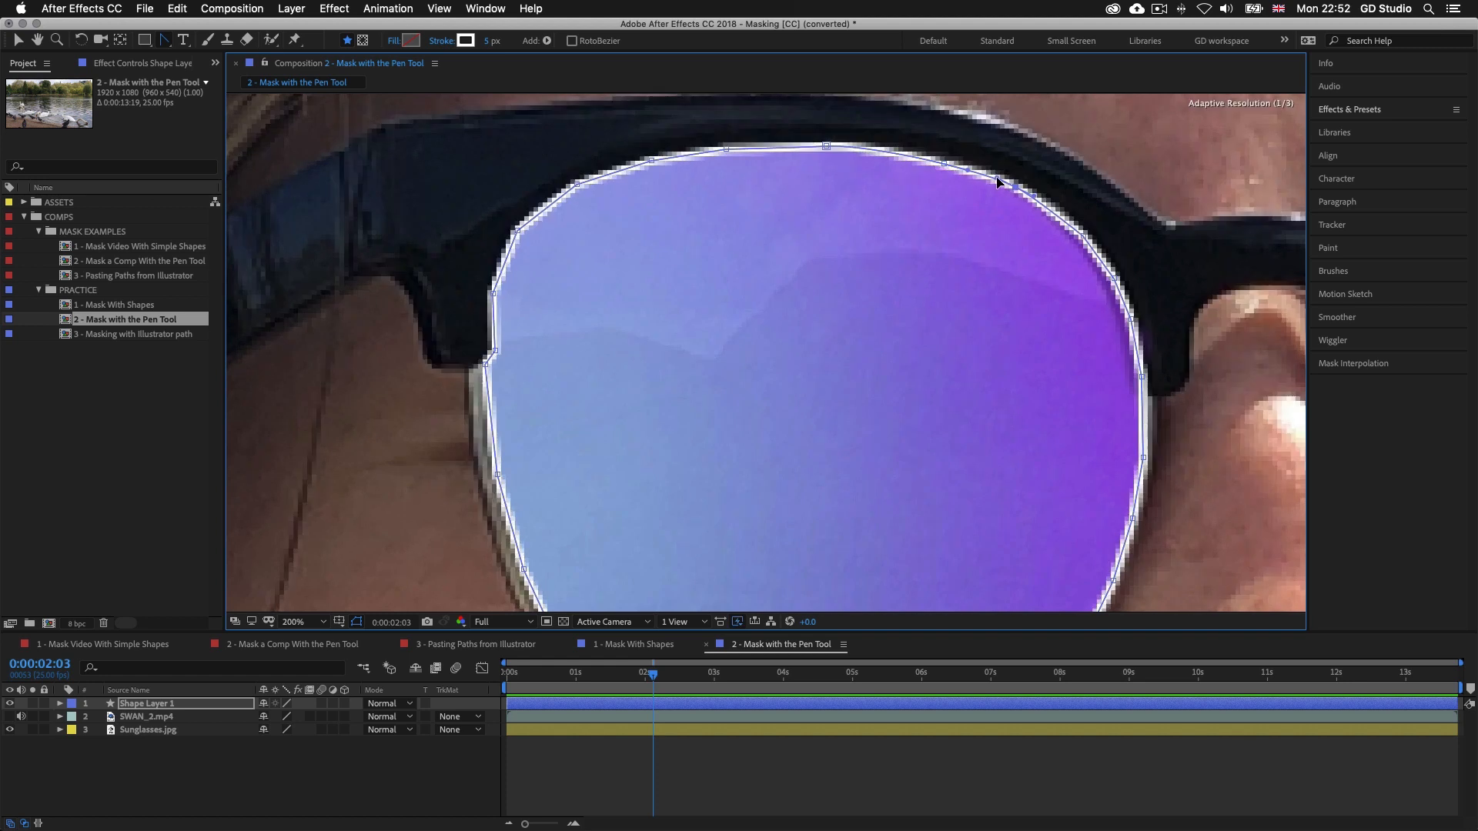
{"action": "left_click_drag", "start_coordinate": [1078, 231], "coordinate": [919, 189]}
{"action": "left_click_drag", "start_coordinate": [924, 194], "coordinate": [908, 182]}
{"action": "left_click_drag", "start_coordinate": [1014, 438], "coordinate": [965, 356]}
{"action": "left_click_drag", "start_coordinate": [943, 428], "coordinate": [947, 411]}
{"action": "left_click_drag", "start_coordinate": [915, 485], "coordinate": [926, 469]}
Smooth the path points along the lower edge of the left lens into curves
{"action": "left_click_drag", "start_coordinate": [879, 530], "coordinate": [956, 437]}
{"action": "left_click_drag", "start_coordinate": [929, 445], "coordinate": [950, 435]}
{"action": "left_click_drag", "start_coordinate": [871, 466], "coordinate": [895, 459]}
{"action": "left_click_drag", "start_coordinate": [809, 478], "coordinate": [836, 475]}
{"action": "left_click_drag", "start_coordinate": [727, 481], "coordinate": [753, 482]}
{"action": "left_click_drag", "start_coordinate": [643, 471], "coordinate": [668, 476]}
{"action": "left_click_drag", "start_coordinate": [587, 454], "coordinate": [606, 463]}
Smooth the path points running up the outer edge of the left lens
{"action": "left_click_drag", "start_coordinate": [587, 441], "coordinate": [706, 592]}
{"action": "left_click_drag", "start_coordinate": [662, 580], "coordinate": [679, 595]}
{"action": "left_click_drag", "start_coordinate": [614, 521], "coordinate": [621, 536]}
{"action": "left_click_drag", "start_coordinate": [575, 443], "coordinate": [585, 469]}
{"action": "left_click_drag", "start_coordinate": [550, 348], "coordinate": [554, 372]}
{"action": "left_click_drag", "start_coordinate": [548, 225], "coordinate": [547, 337]}
Smooth the remaining points around the left lens's upper outer corner and along its top edge back to the starting point
{"action": "left_click_drag", "start_coordinate": [545, 271], "coordinate": [545, 296]}
{"action": "left_click_drag", "start_coordinate": [570, 209], "coordinate": [559, 225]}
{"action": "left_click_drag", "start_coordinate": [632, 164], "coordinate": [562, 266]}
{"action": "left_click_drag", "start_coordinate": [658, 230], "coordinate": [634, 236]}
{"action": "left_click_drag", "start_coordinate": [733, 220], "coordinate": [701, 221]}
{"action": "left_click_drag", "start_coordinate": [833, 216], "coordinate": [791, 217]}
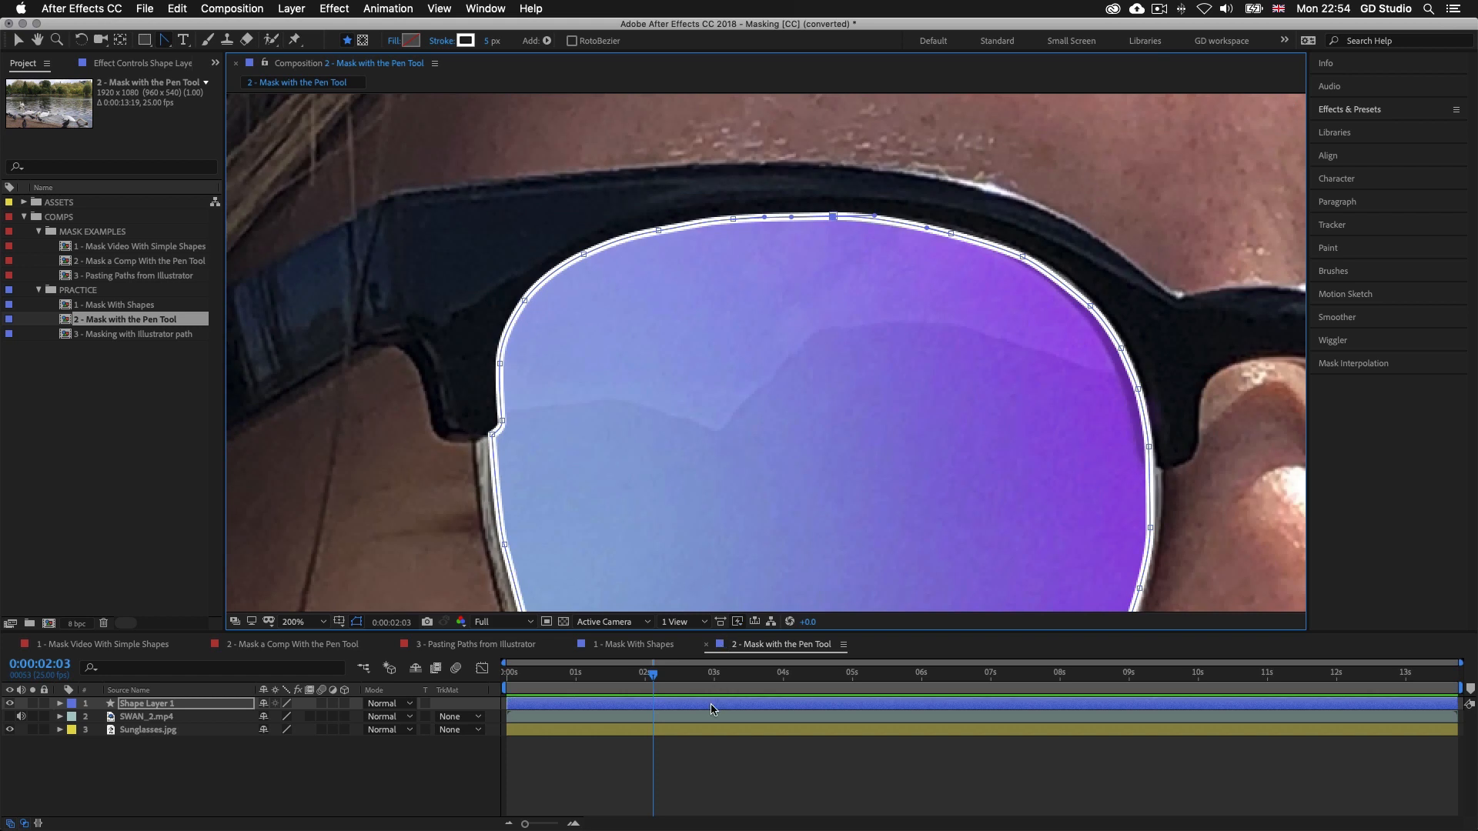
Select Shape Layer 1 and start a new Pen Tool path along the top edge of the right sunglasses lens
{"action": "left_click", "coordinate": [711, 709]}
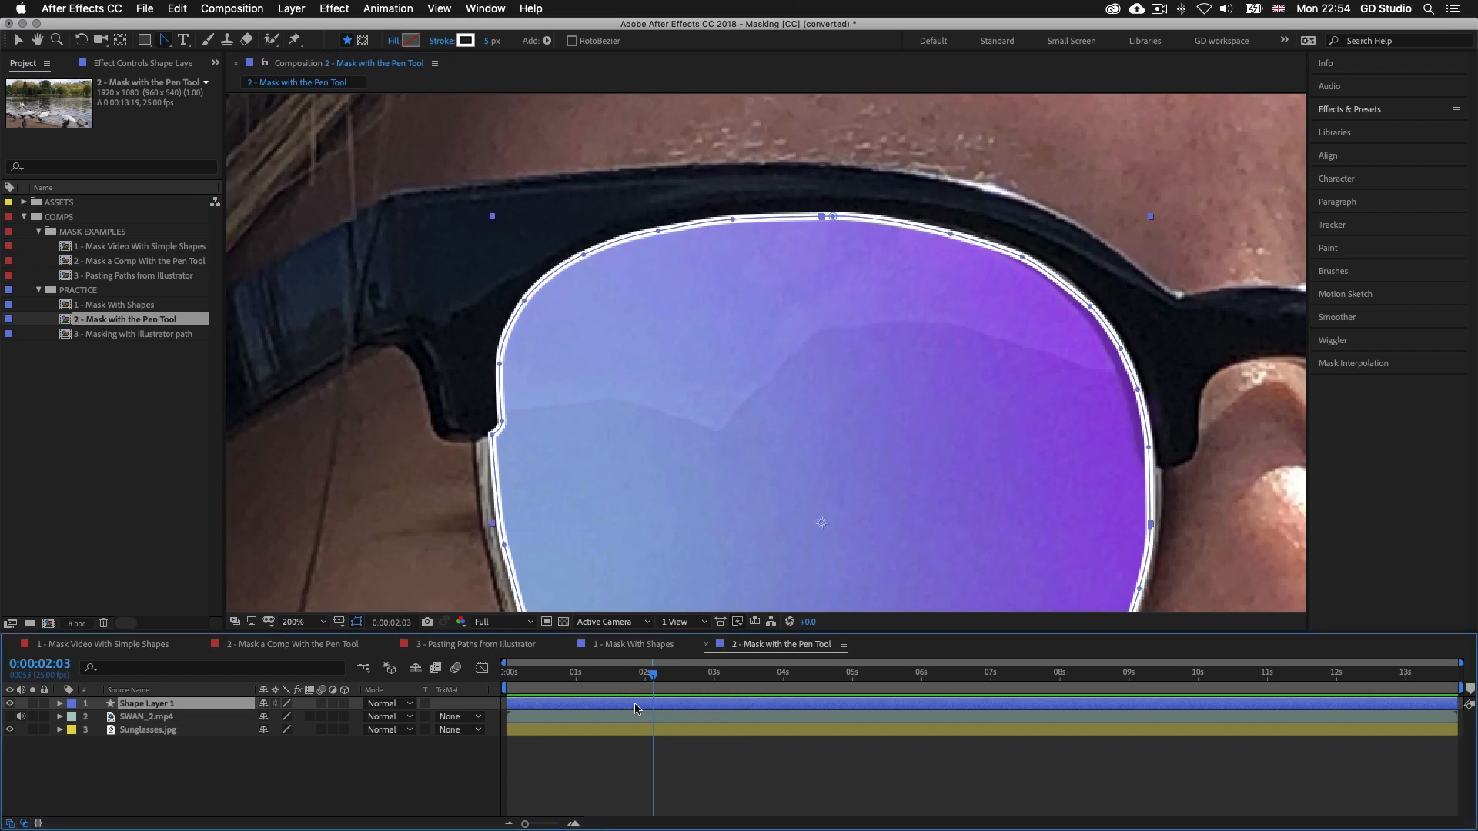
{"action": "key", "text": "space"}
{"action": "left_click_drag", "start_coordinate": [1047, 429], "coordinate": [727, 272]}
{"action": "left_click_drag", "start_coordinate": [991, 327], "coordinate": [653, 337]}
{"action": "left_click_drag", "start_coordinate": [897, 340], "coordinate": [670, 373]}
{"action": "left_click_drag", "start_coordinate": [779, 289], "coordinate": [690, 362]}
{"action": "left_click", "coordinate": [787, 705]}
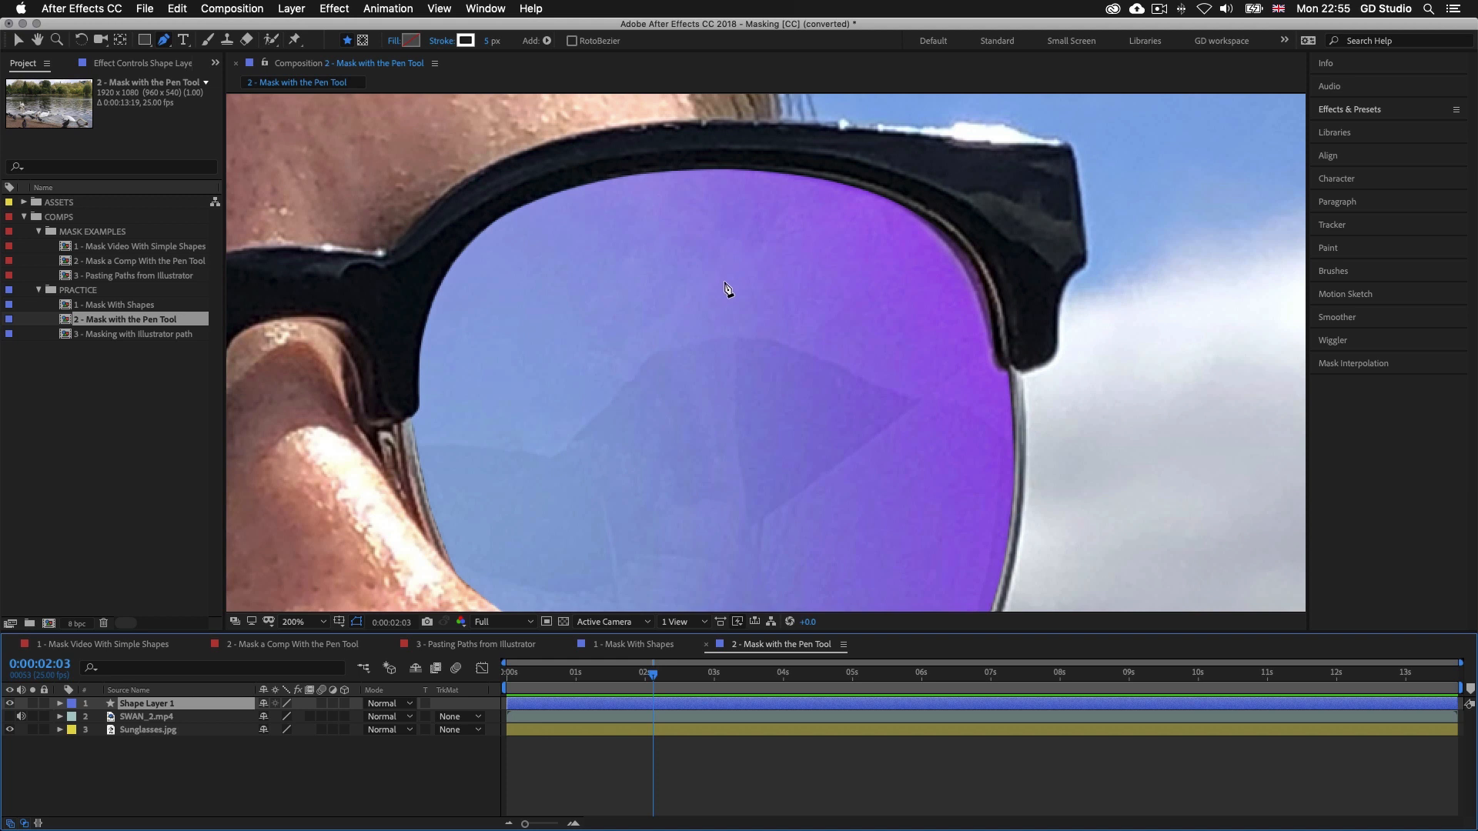
{"action": "left_click", "coordinate": [648, 172]}
{"action": "left_click", "coordinate": [709, 169]}
{"action": "left_click", "coordinate": [767, 171]}
{"action": "left_click", "coordinate": [817, 177]}
Continue the path around the right lens's upper outer corner and down its outer edge
{"action": "left_click", "coordinate": [898, 203]}
{"action": "left_click", "coordinate": [943, 231]}
{"action": "left_click", "coordinate": [974, 264]}
{"action": "left_click", "coordinate": [992, 312]}
{"action": "left_click", "coordinate": [996, 360]}
{"action": "left_click", "coordinate": [1006, 370]}
{"action": "left_click", "coordinate": [1013, 426]}
{"action": "left_click", "coordinate": [1011, 505]}
Trace the right lens's lower edge and follow the contour of the nose where it overlaps the lens
{"action": "left_click_drag", "start_coordinate": [1011, 505], "coordinate": [1020, 328]}
{"action": "left_click", "coordinate": [1003, 420]}
{"action": "left_click", "coordinate": [973, 493]}
{"action": "left_click", "coordinate": [911, 546]}
{"action": "left_click", "coordinate": [605, 548]}
{"action": "left_click", "coordinate": [582, 505]}
{"action": "left_click", "coordinate": [553, 470]}
{"action": "left_click", "coordinate": [520, 441]}
{"action": "left_click", "coordinate": [485, 413]}
Trace the right lens's nose-side edge up to the top and close the path
{"action": "left_click", "coordinate": [462, 394]}
{"action": "left_click", "coordinate": [444, 345]}
{"action": "left_click", "coordinate": [428, 289]}
{"action": "left_click_drag", "start_coordinate": [447, 224], "coordinate": [471, 378]}
{"action": "left_click", "coordinate": [452, 330]}
{"action": "left_click", "coordinate": [469, 269]}
{"action": "left_click", "coordinate": [508, 210]}
{"action": "left_click", "coordinate": [570, 175]}
{"action": "left_click", "coordinate": [679, 150]}
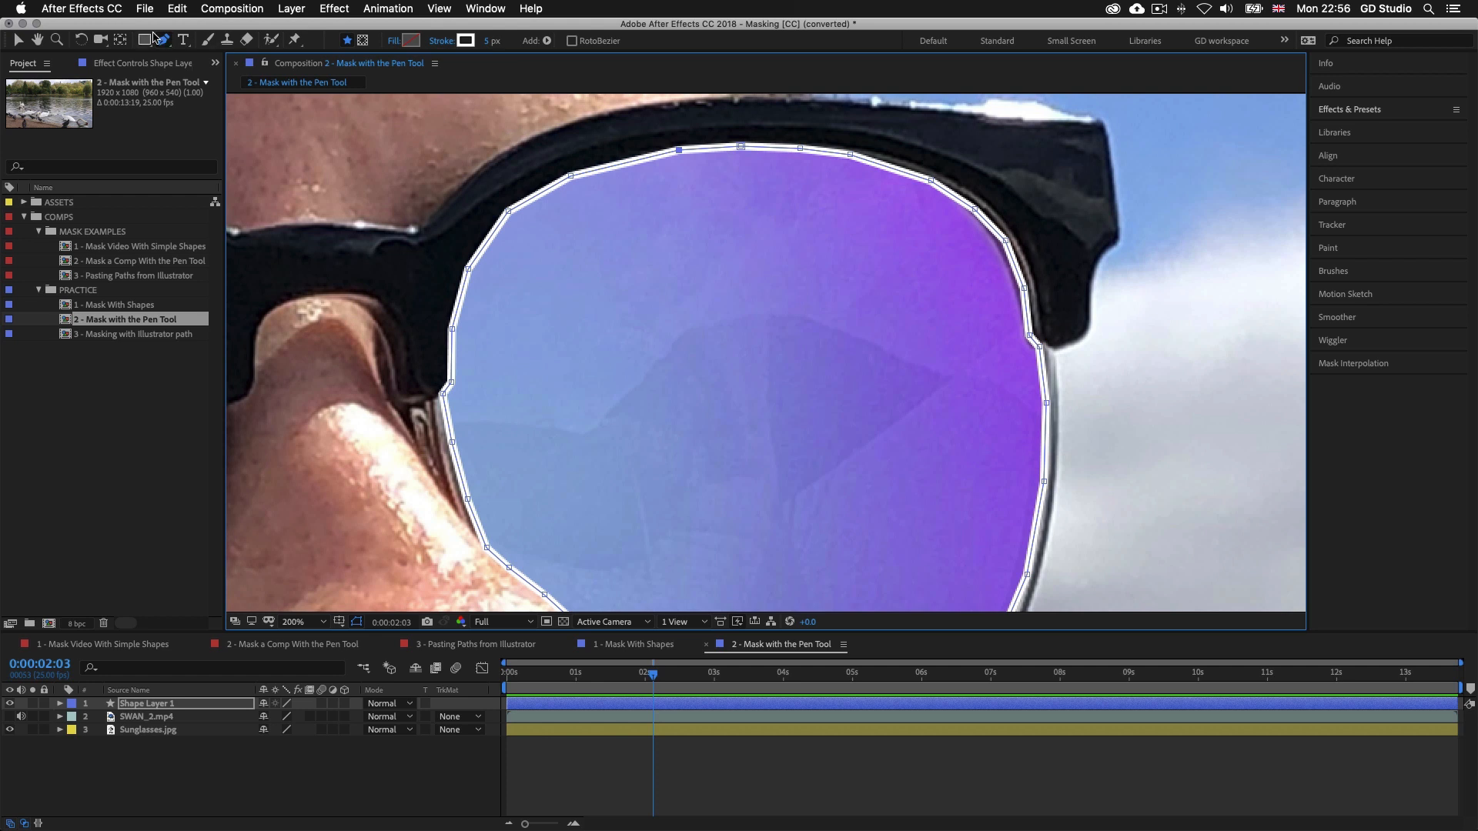
Smooth the points along the right lens's top edge and upper outer corner with the Convert Vertex Tool
{"action": "left_click_drag", "start_coordinate": [163, 39], "coordinate": [215, 90]}
{"action": "left_click_drag", "start_coordinate": [741, 147], "coordinate": [714, 153]}
{"action": "left_click", "coordinate": [799, 148]}
{"action": "left_click", "coordinate": [850, 155]}
{"action": "left_click", "coordinate": [930, 181]}
{"action": "left_click", "coordinate": [975, 210]}
{"action": "left_click", "coordinate": [1005, 241]}
{"action": "left_click", "coordinate": [1024, 289]}
{"action": "left_click", "coordinate": [1029, 336]}
Smooth the remaining points along the right lens's outer, lower and nose-side edges and deselect the shape layer
{"action": "scroll", "coordinate": [1035, 385], "scroll_direction": "down", "scroll_amount": 5}
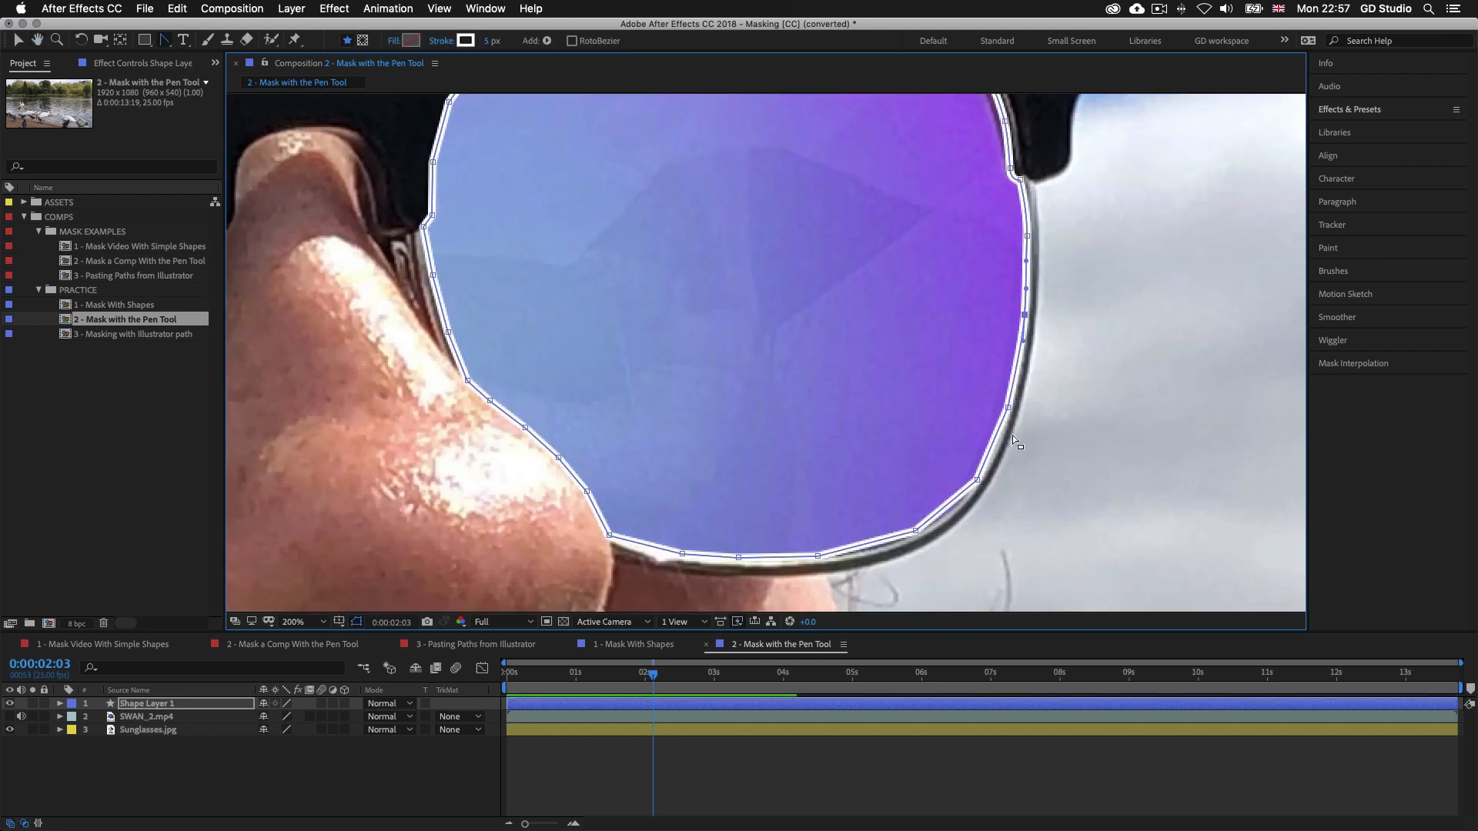
{"action": "scroll", "coordinate": [1037, 467], "scroll_direction": "left", "scroll_amount": 2}
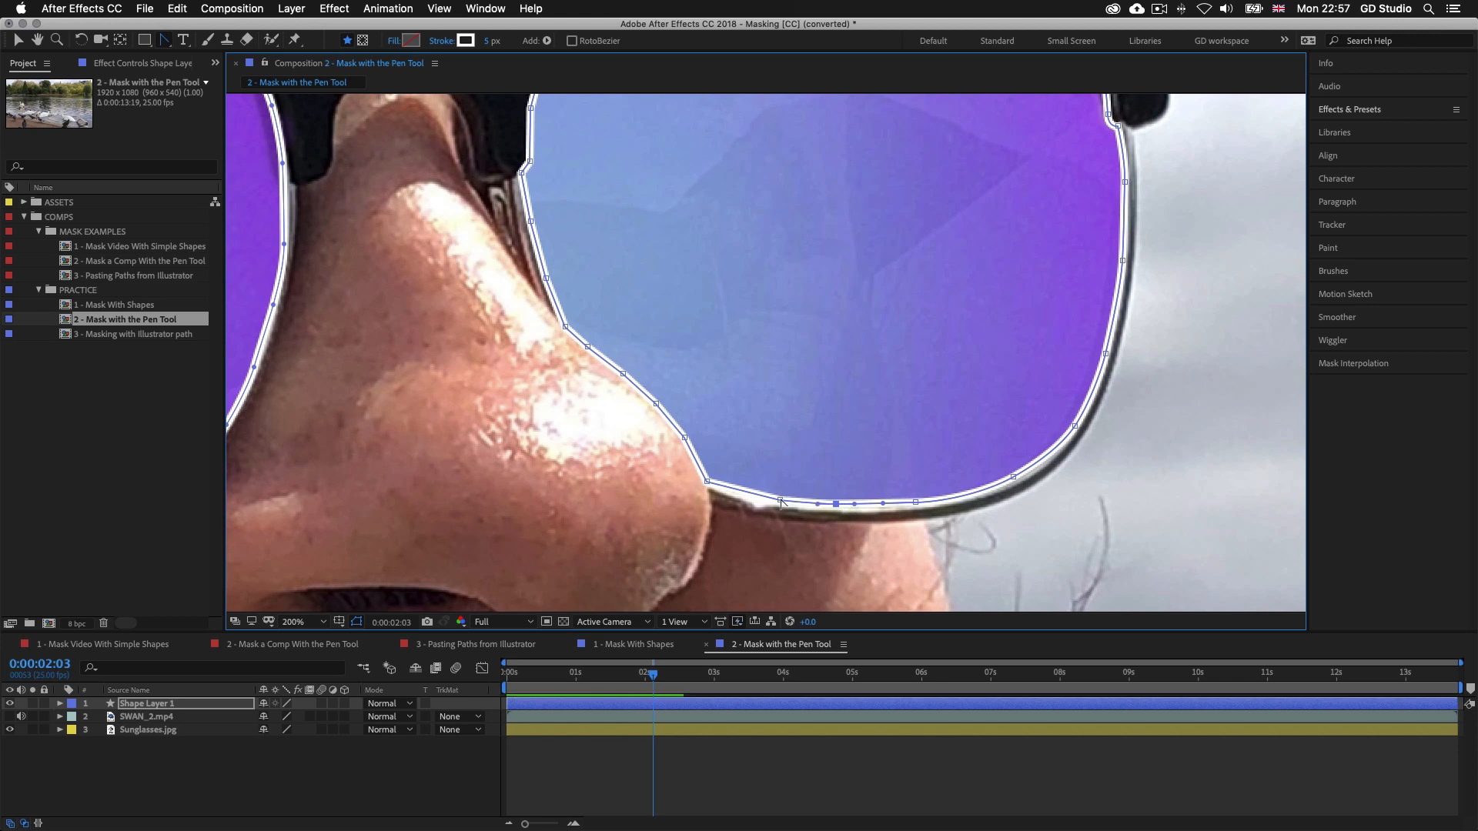
{"action": "left_click", "coordinate": [623, 375]}
{"action": "scroll", "coordinate": [616, 362], "scroll_direction": "up", "scroll_amount": 5}
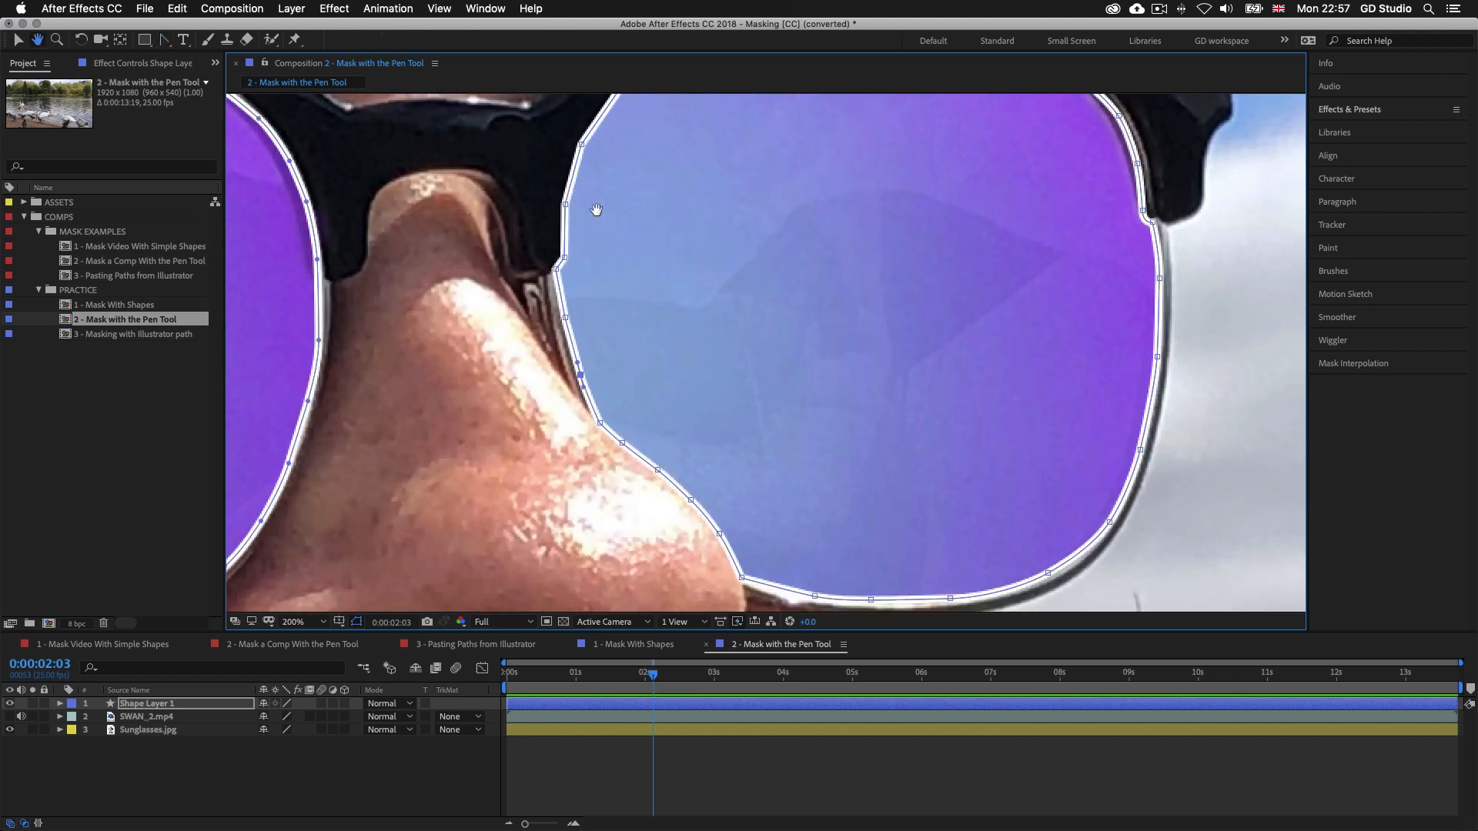
{"action": "left_click", "coordinate": [559, 309]}
{"action": "left_click", "coordinate": [788, 128]}
{"action": "left_click", "coordinate": [932, 777]}
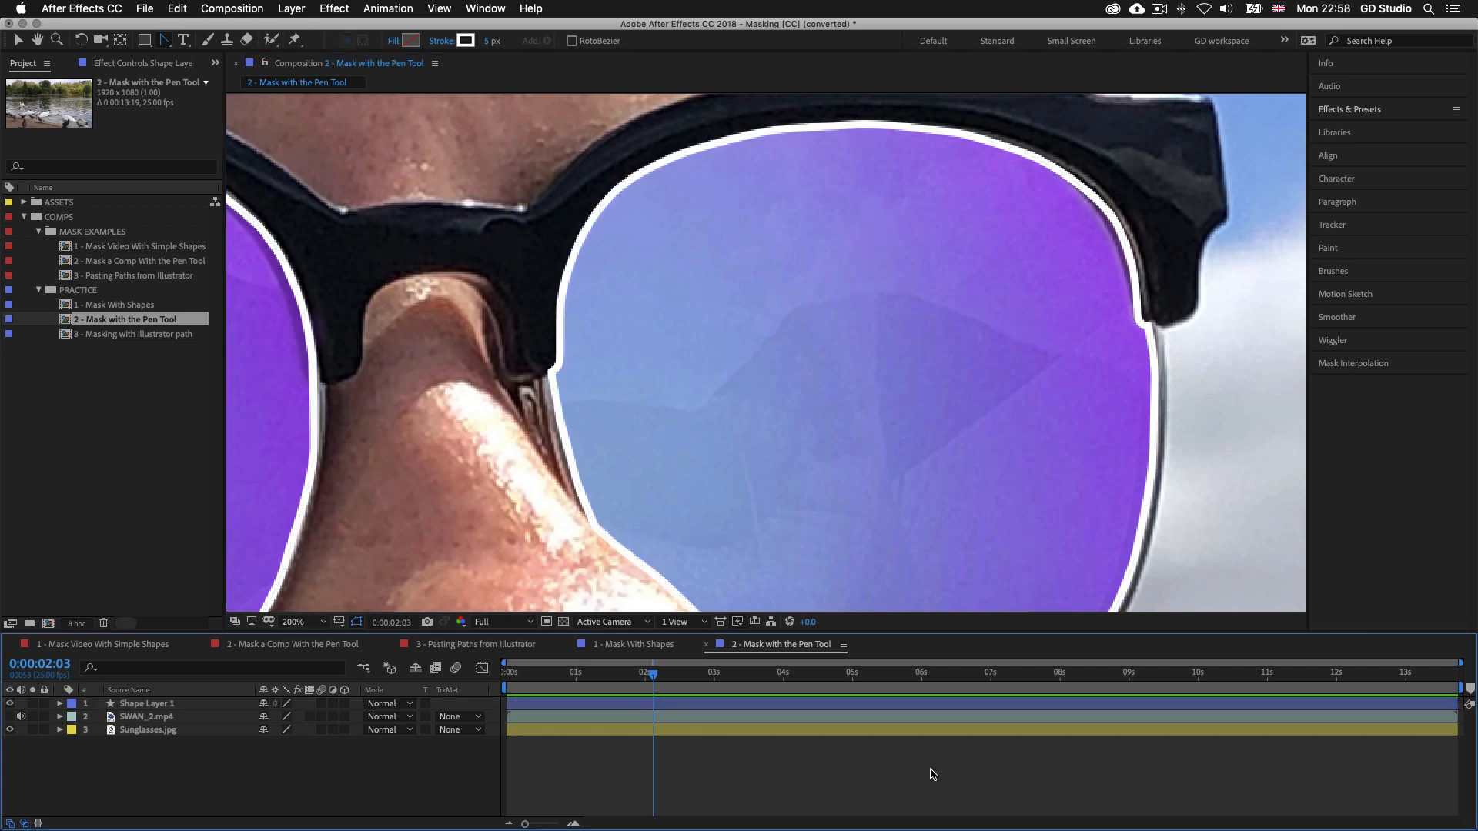
Fit the composition in the viewer, expand Shape Layer 1's contents and check which lens outlines Shape 1 and Shape 2 hold
{"action": "left_click", "coordinate": [323, 621]}
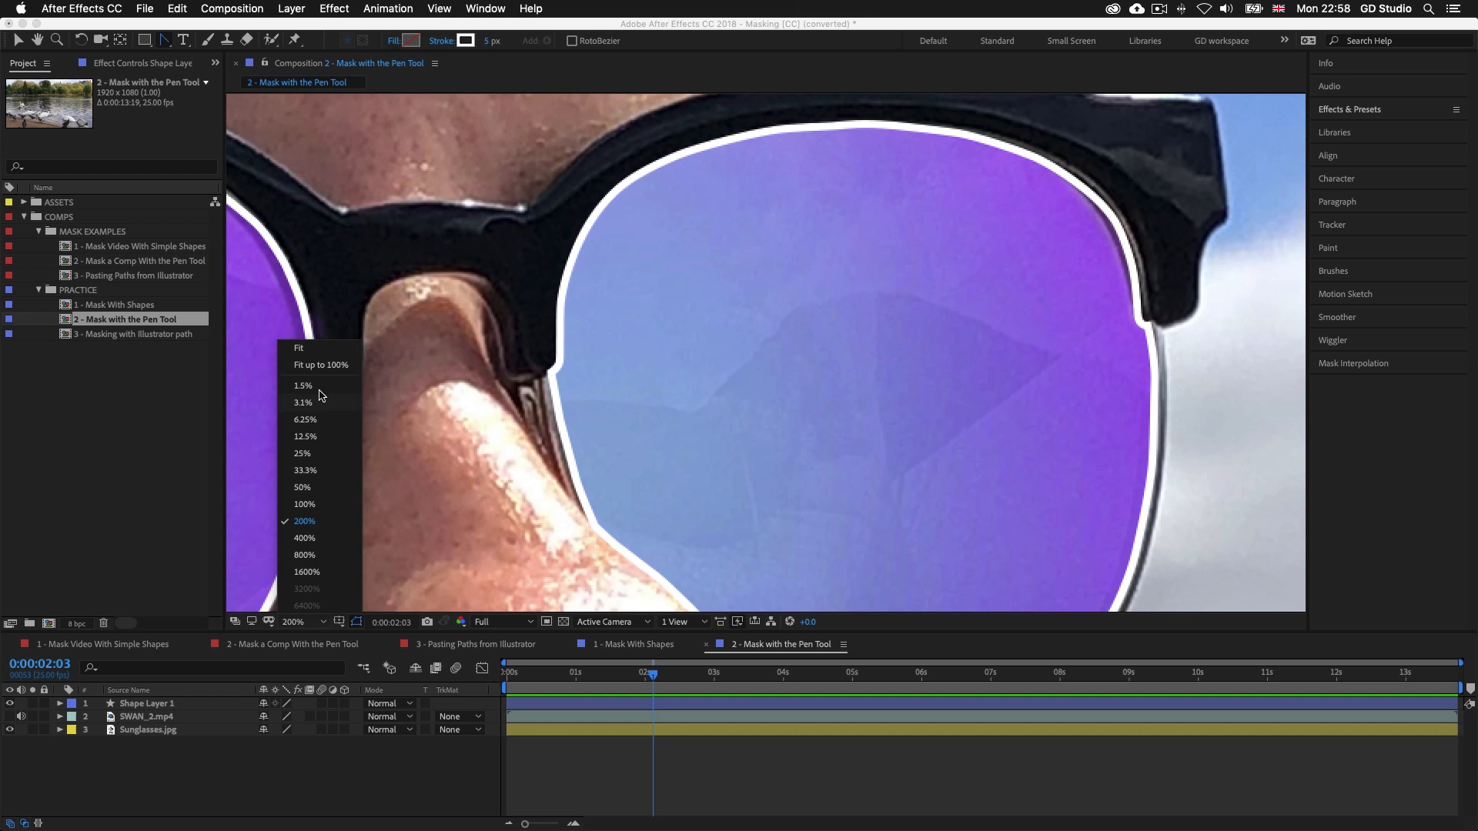
{"action": "left_click", "coordinate": [300, 349]}
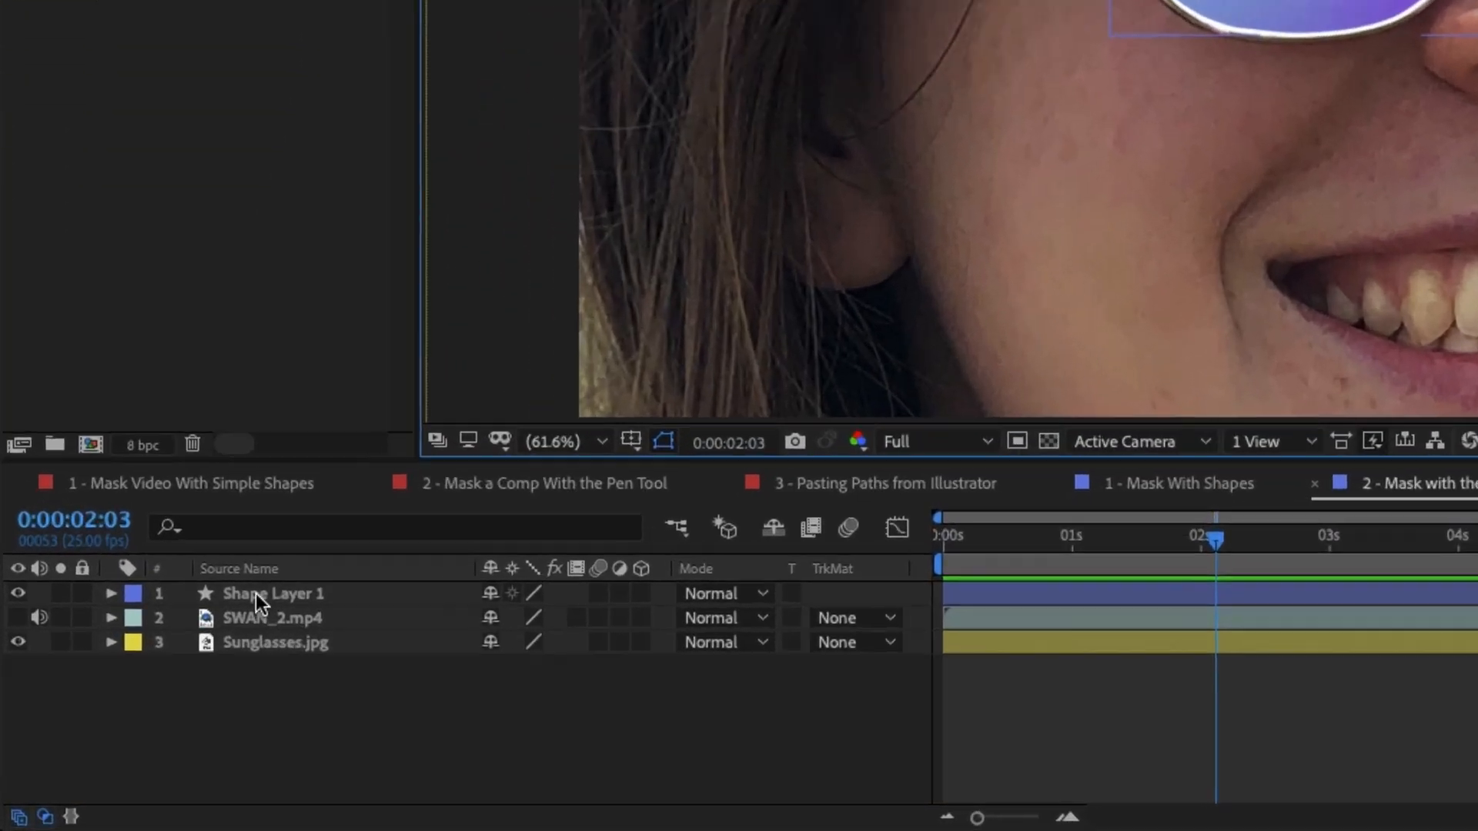
{"action": "left_click", "coordinate": [255, 594]}
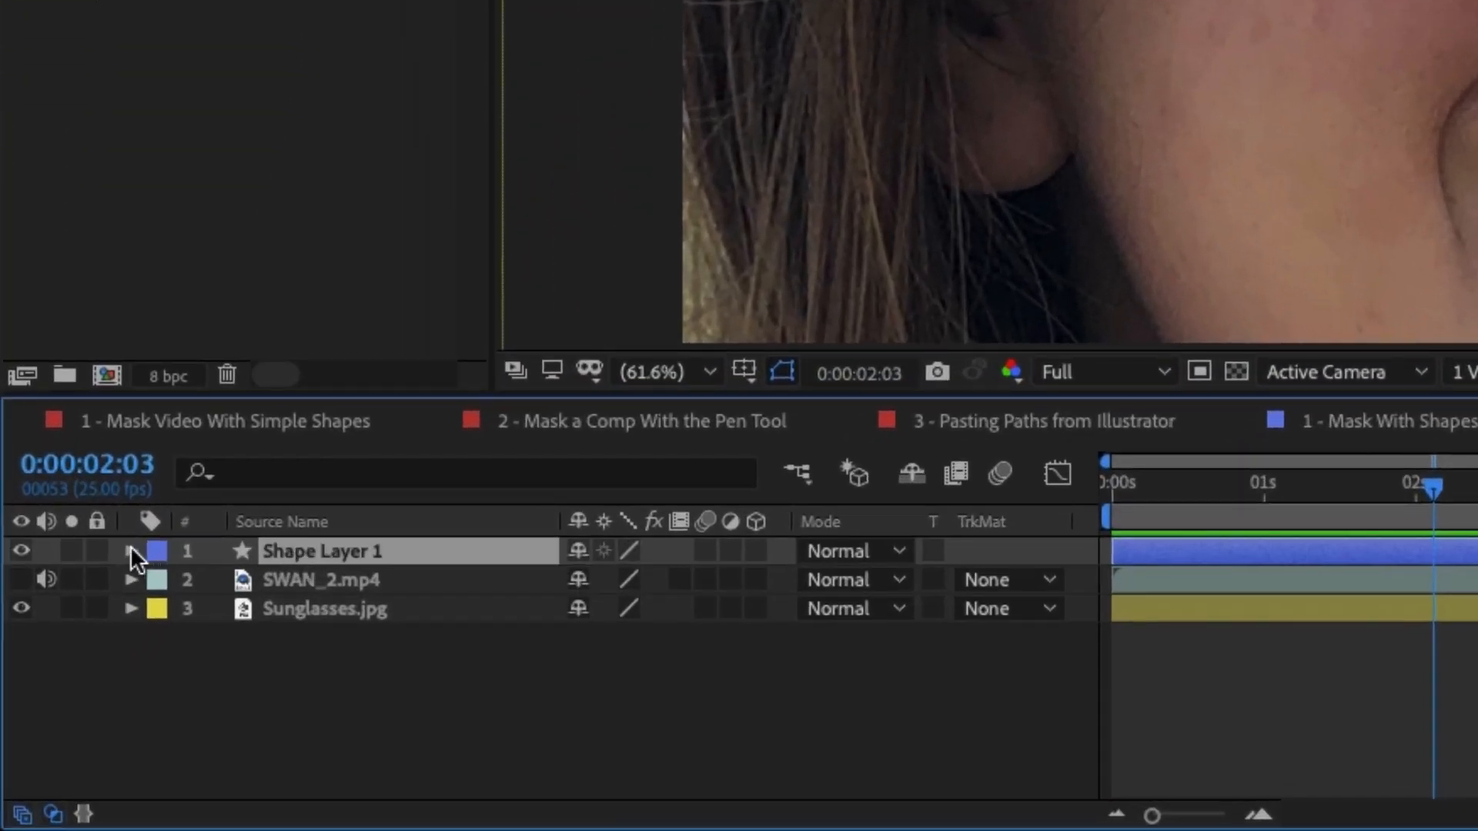
{"action": "left_click", "coordinate": [131, 550]}
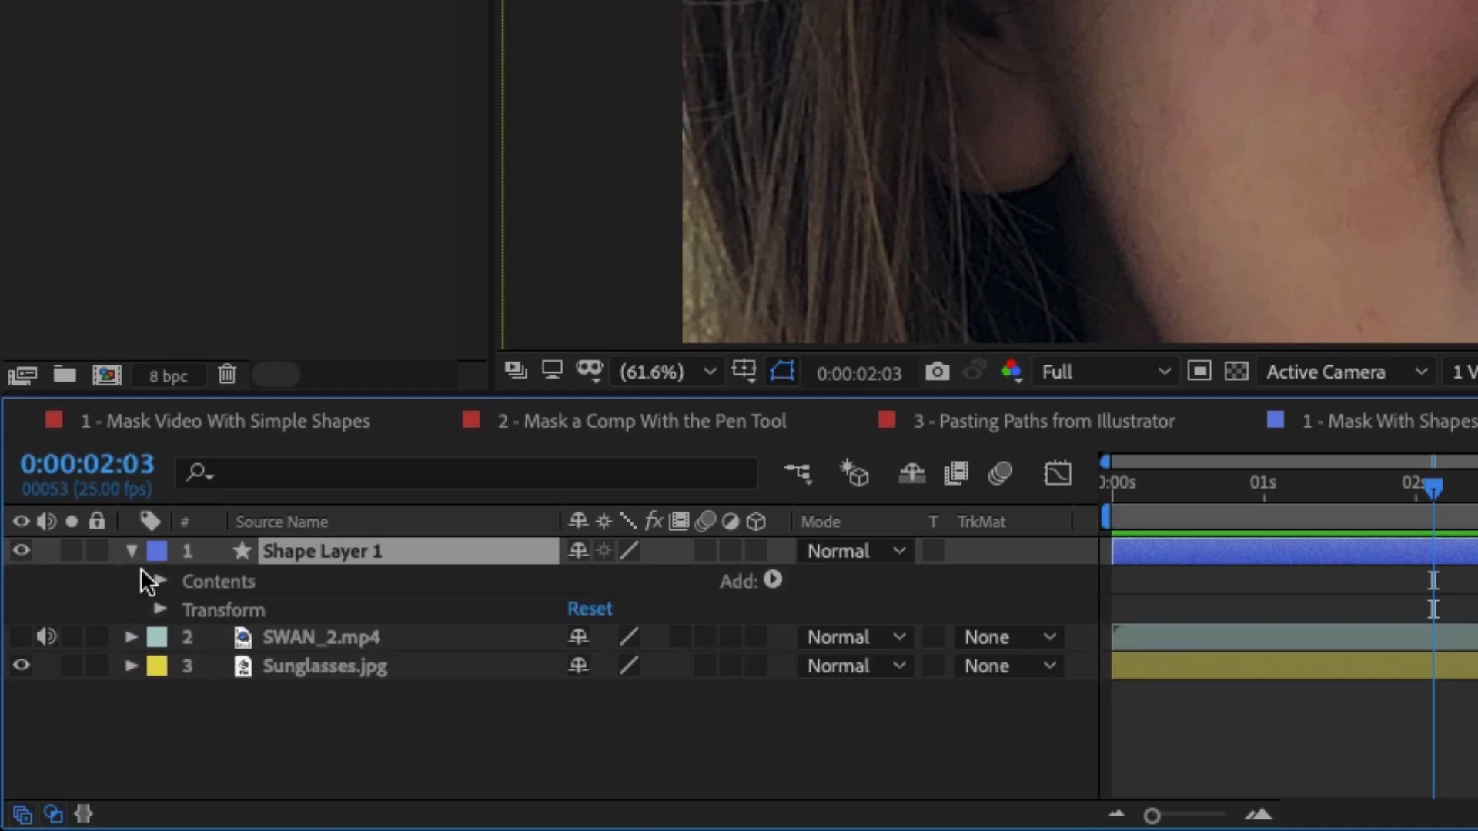
{"action": "left_click", "coordinate": [159, 579]}
{"action": "left_click", "coordinate": [240, 609]}
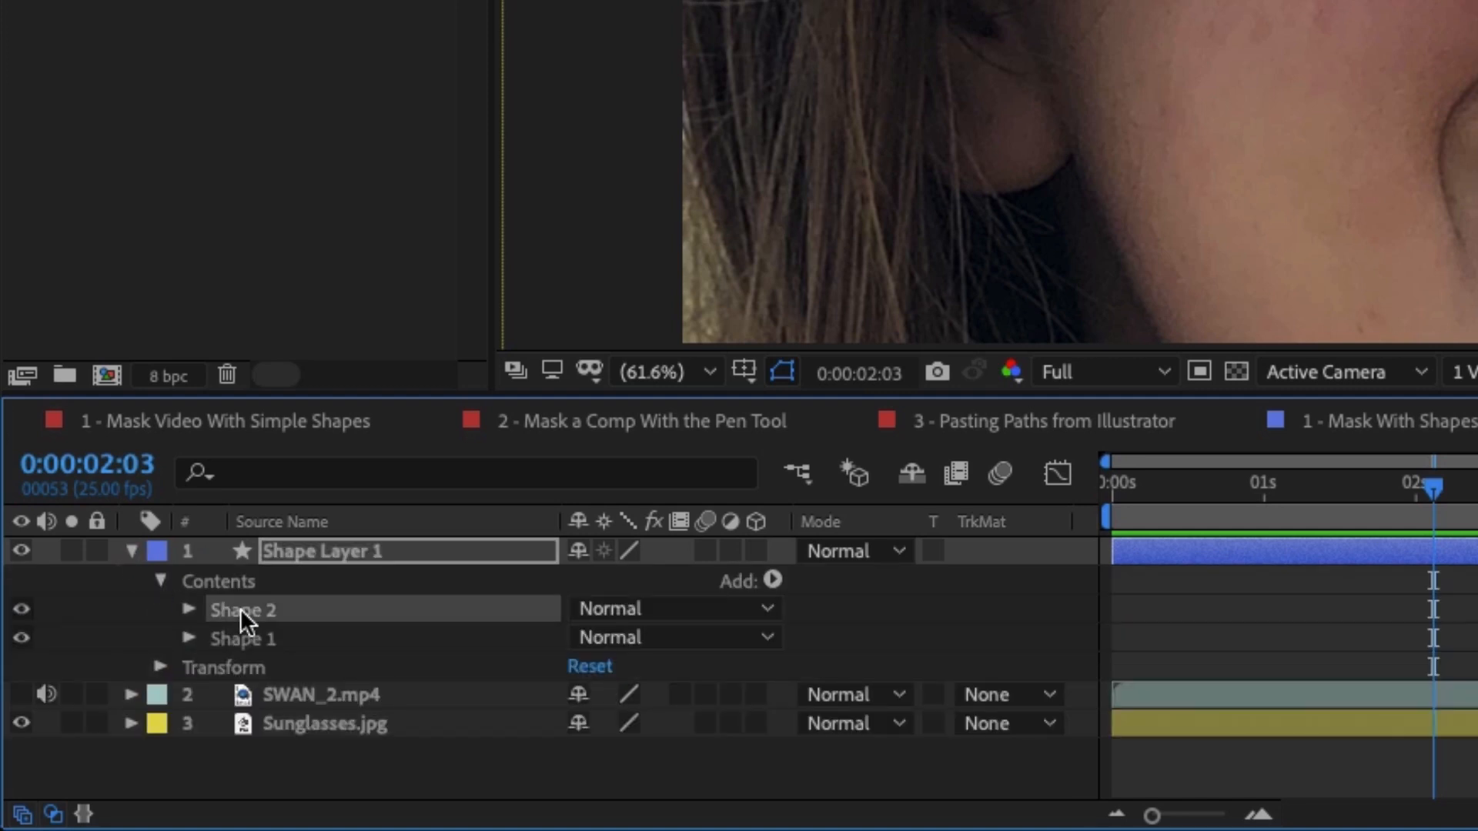
{"action": "left_click", "coordinate": [240, 637]}
{"action": "left_click", "coordinate": [246, 610]}
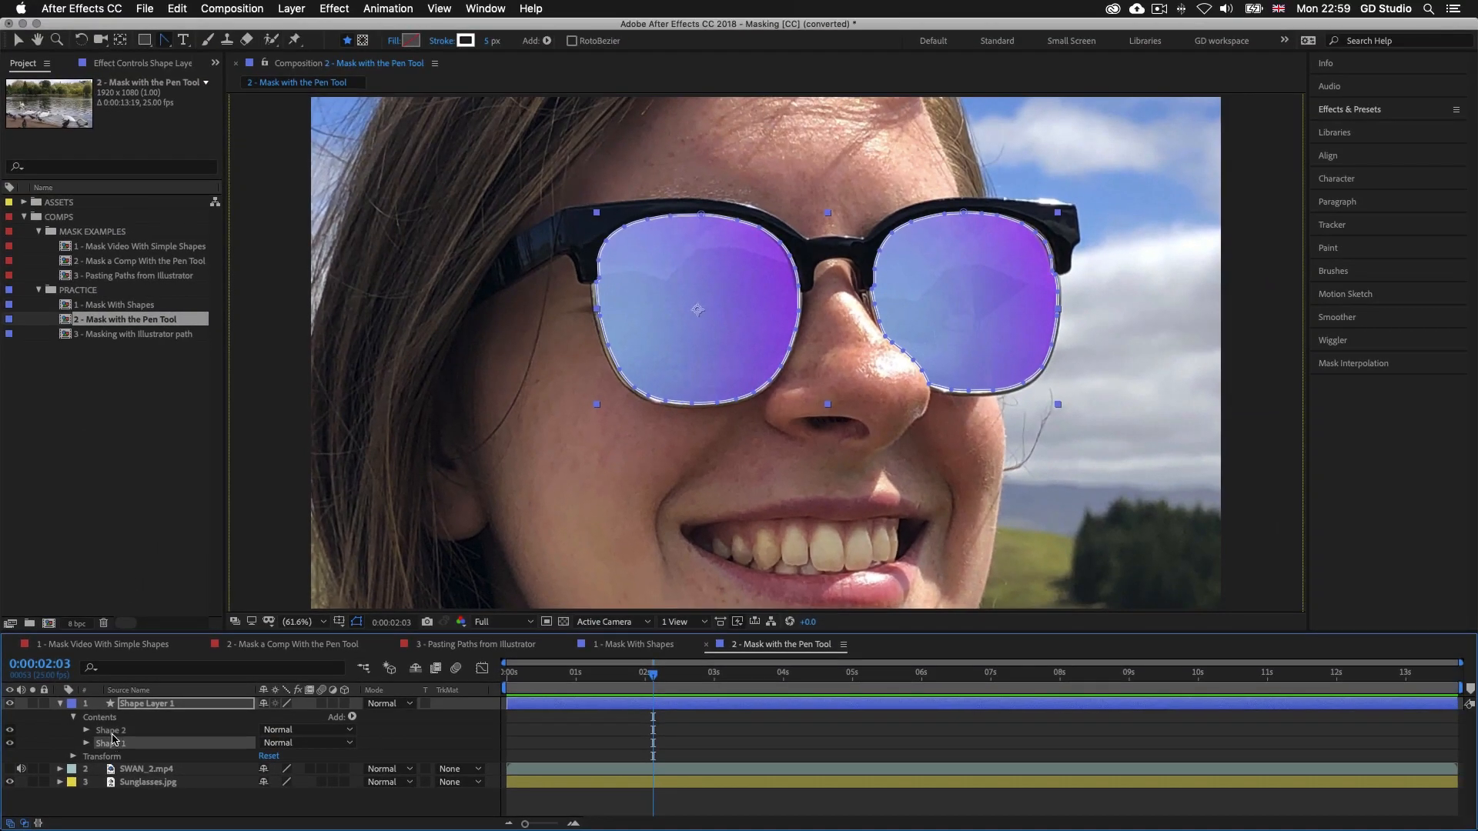
{"action": "left_click", "coordinate": [113, 732]}
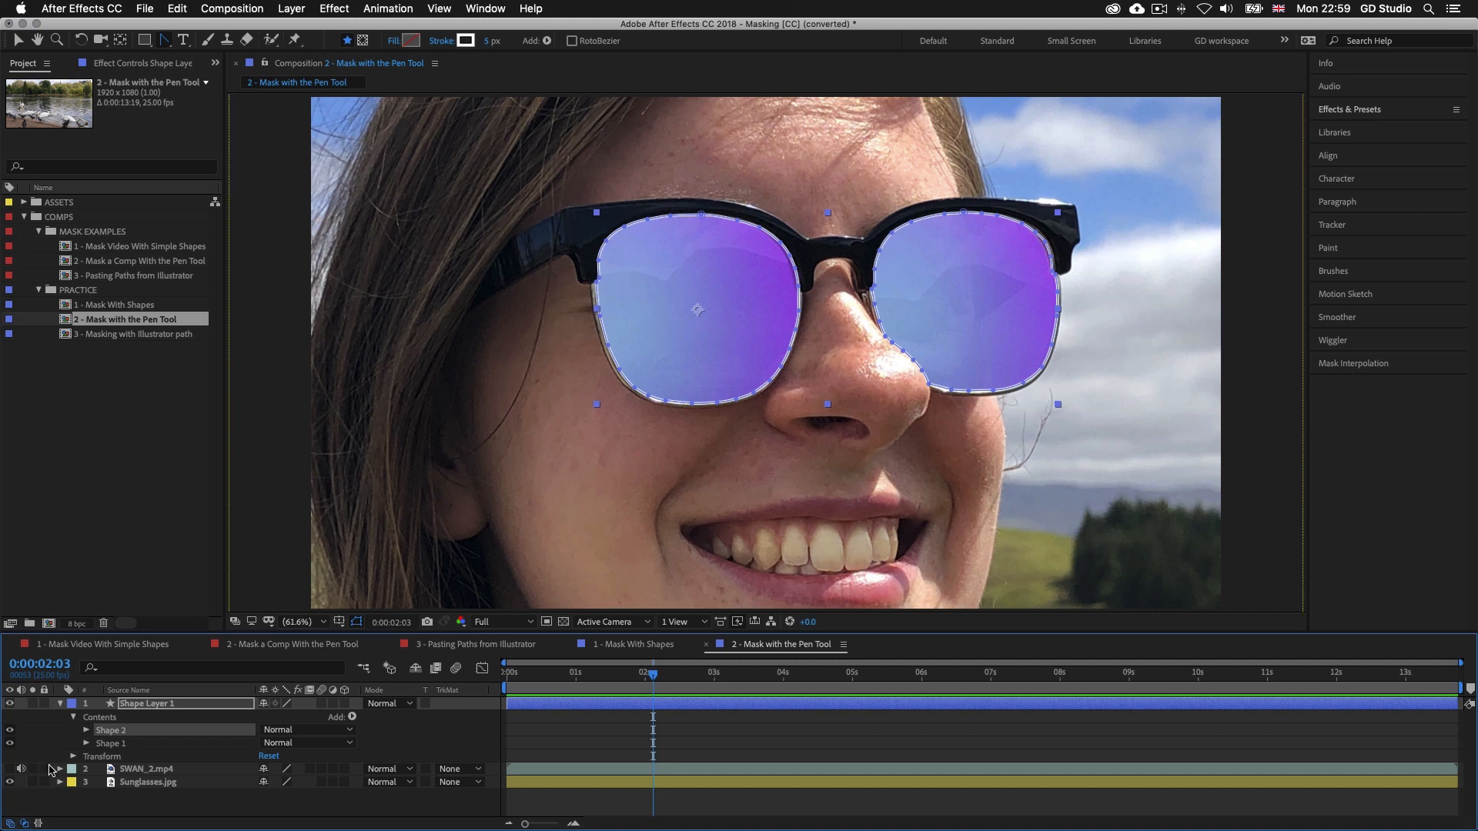
Make SWAN_2.mp4 visible and pre-compose it as "Sunglass Video", moving all attributes into the new composition without opening it
{"action": "left_click", "coordinate": [135, 772]}
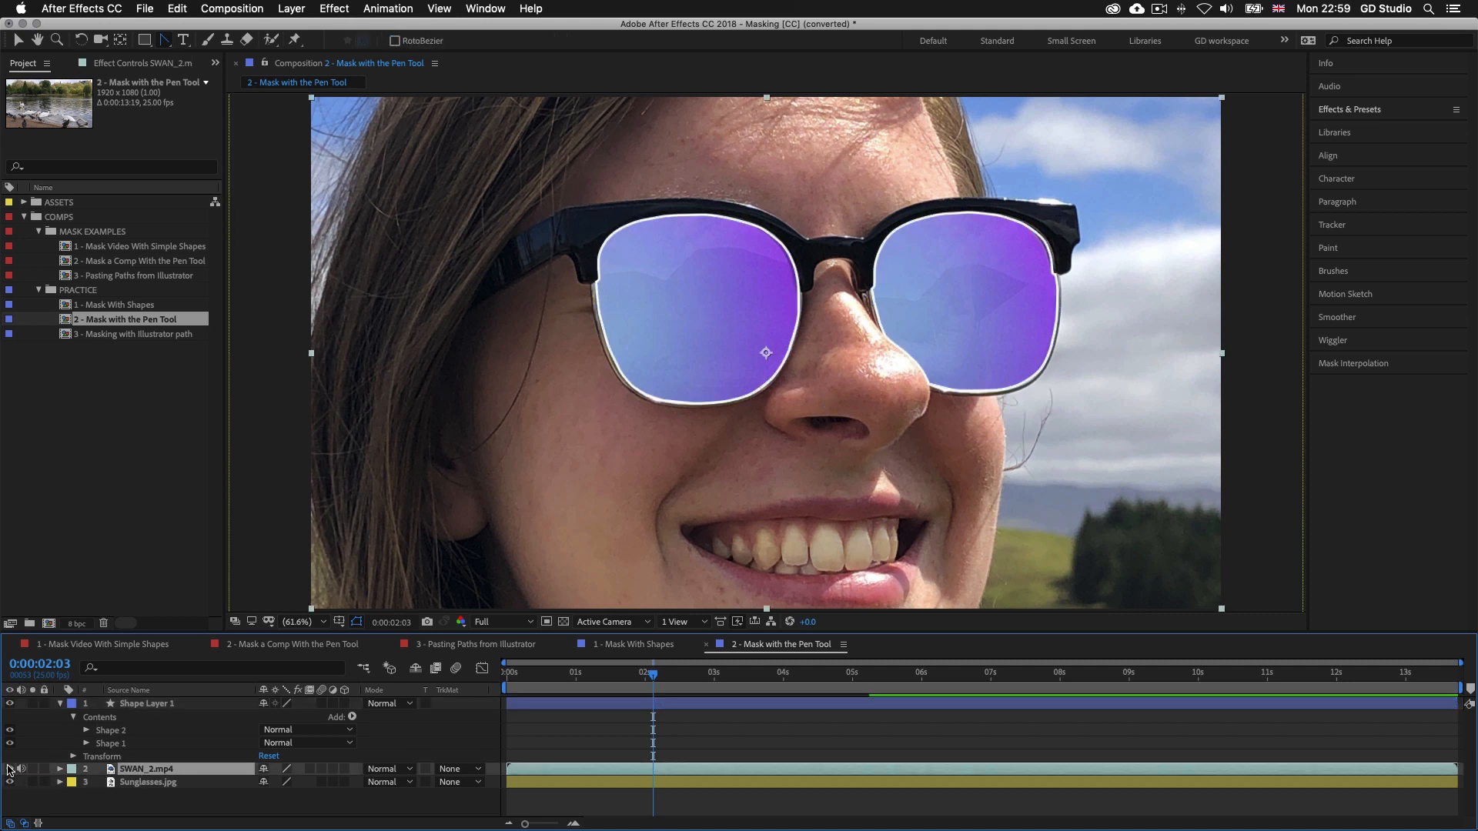
{"action": "left_click", "coordinate": [10, 769]}
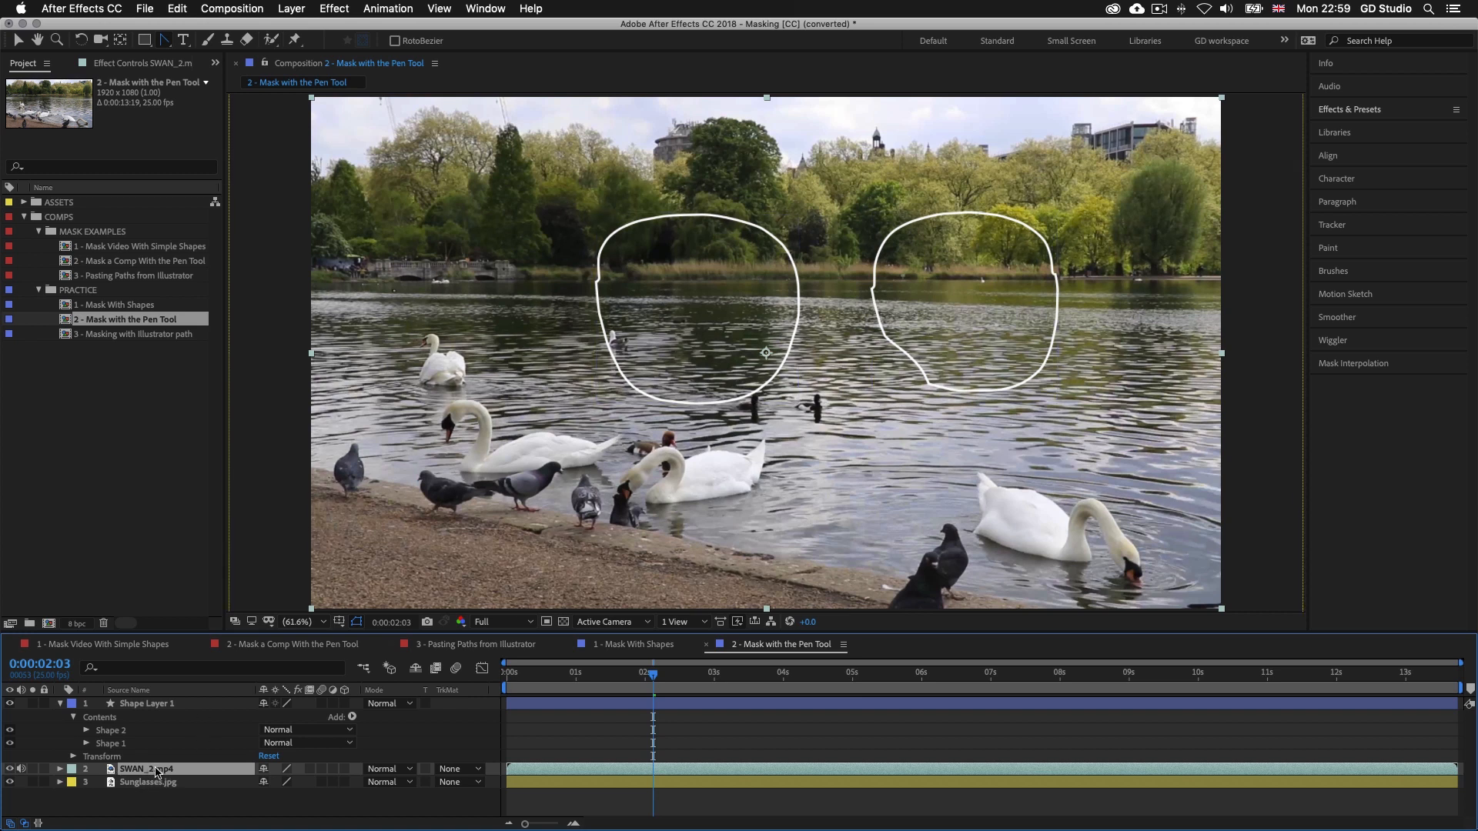
{"action": "right_click", "coordinate": [579, 765]}
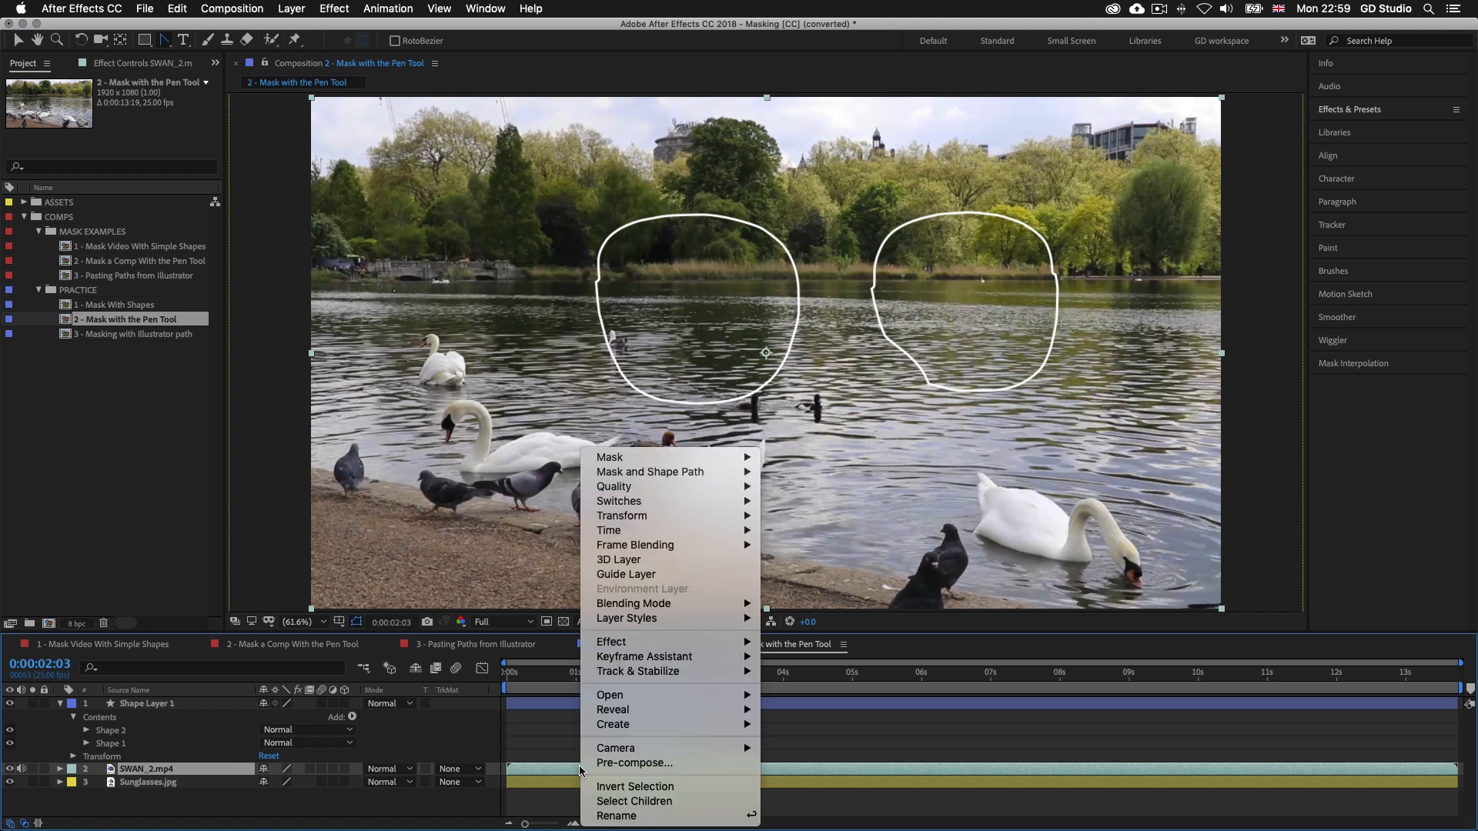
{"action": "left_click", "coordinate": [635, 763]}
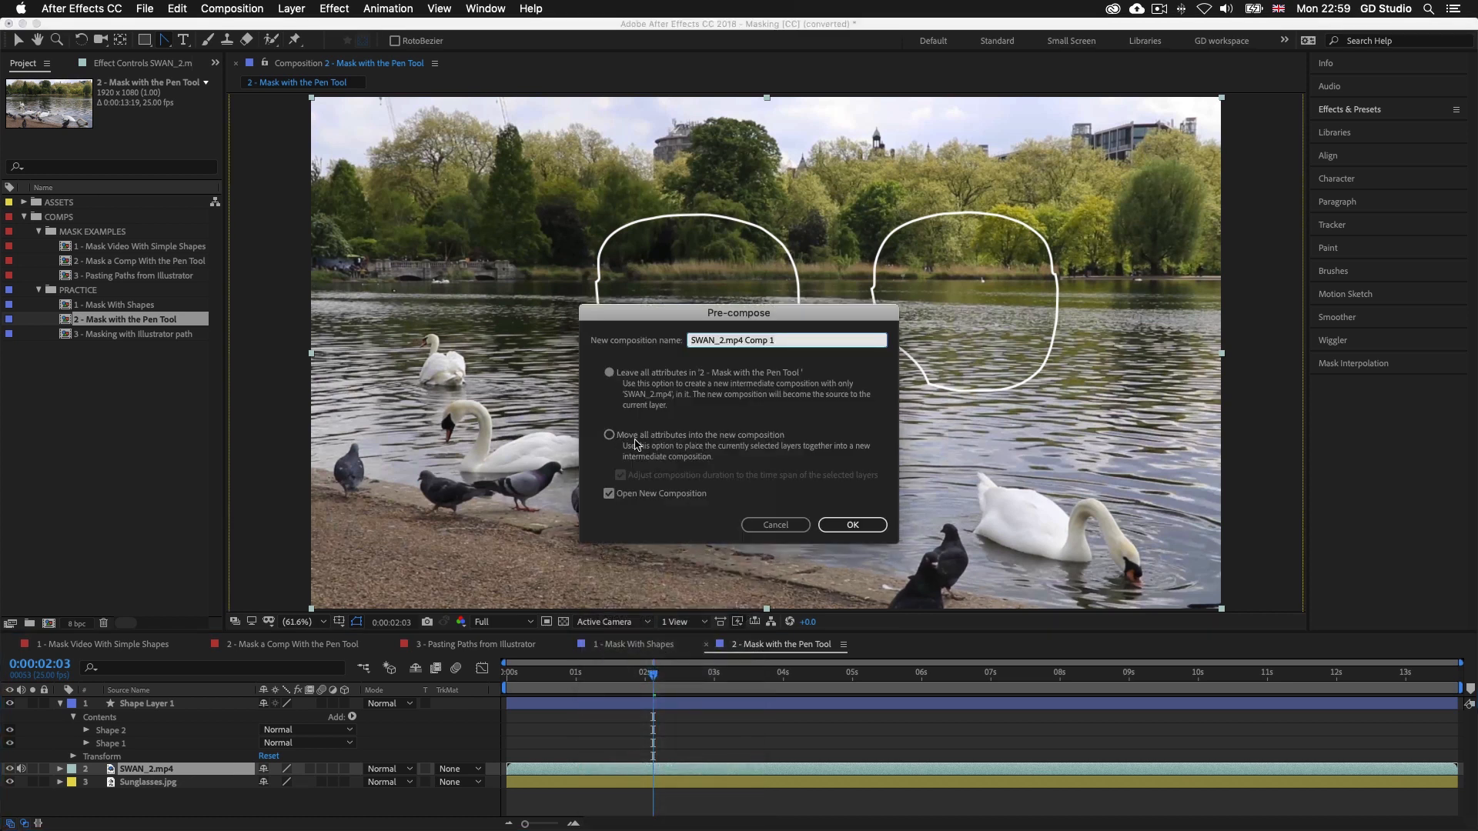
{"action": "type", "text": "Sunglass Video"}
{"action": "left_click", "coordinate": [608, 435]}
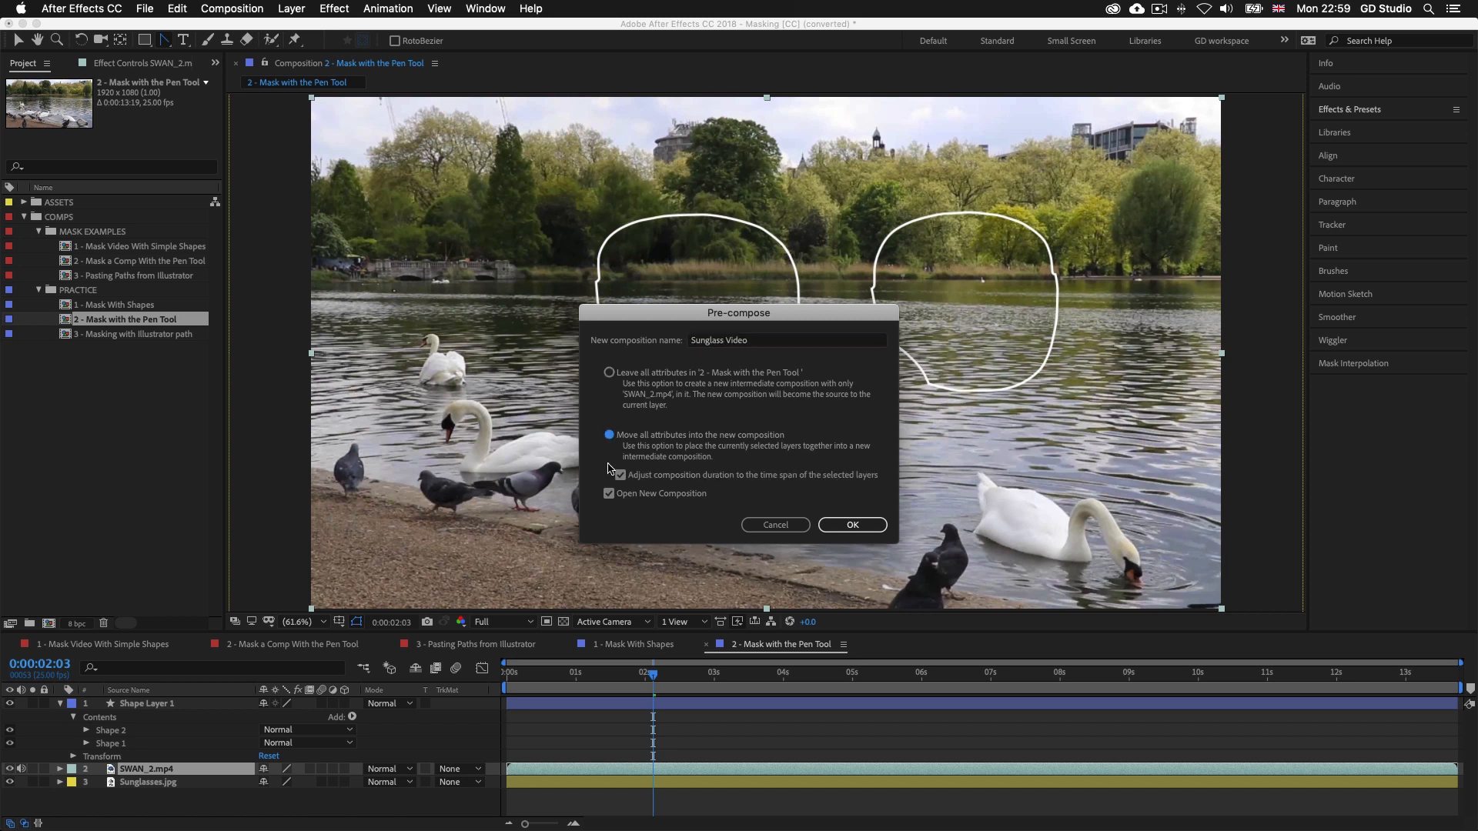
{"action": "left_click", "coordinate": [609, 494]}
{"action": "left_click", "coordinate": [867, 526]}
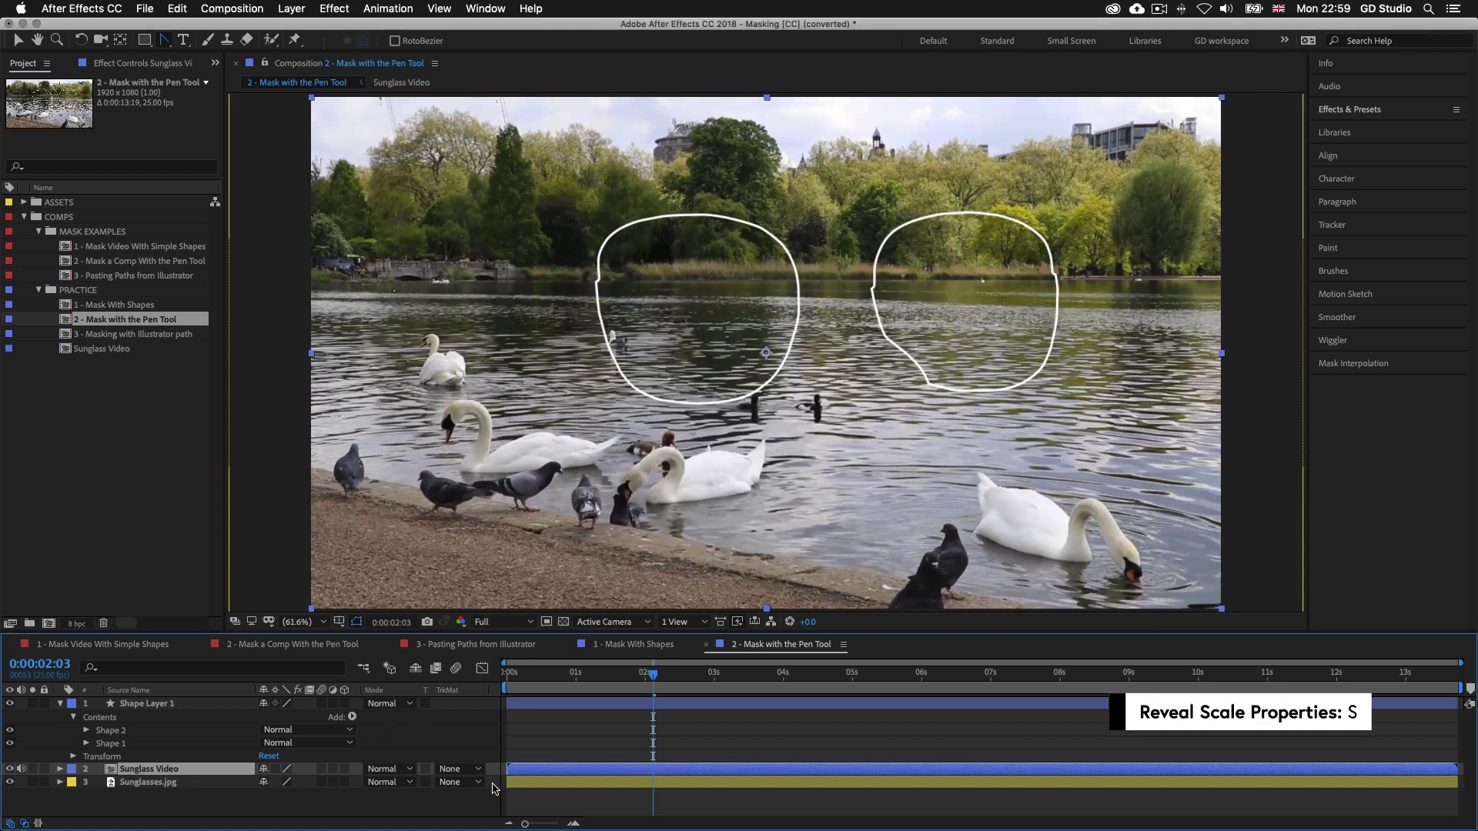
Scale the Sunglass Video layer down proportionally to roughly the width of the sunglasses
{"action": "key", "text": "s"}
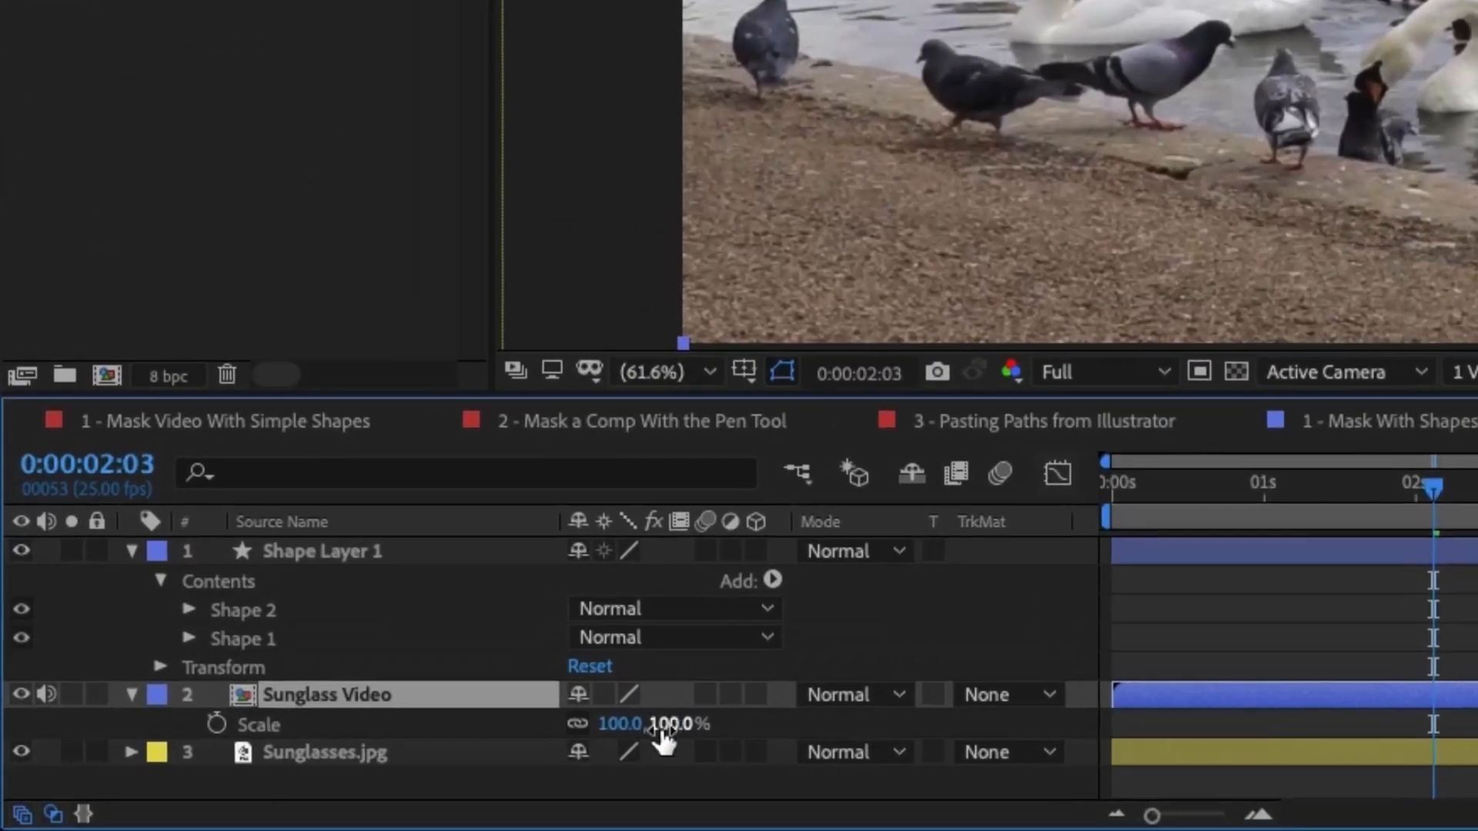
{"action": "left_click_drag", "start_coordinate": [670, 732], "coordinate": [558, 725]}
{"action": "left_click_drag", "start_coordinate": [258, 782], "coordinate": [472, 791]}
Rotate the Sunglass Video layer to 2° and move it so it covers both lens outlines
{"action": "key", "text": "r"}
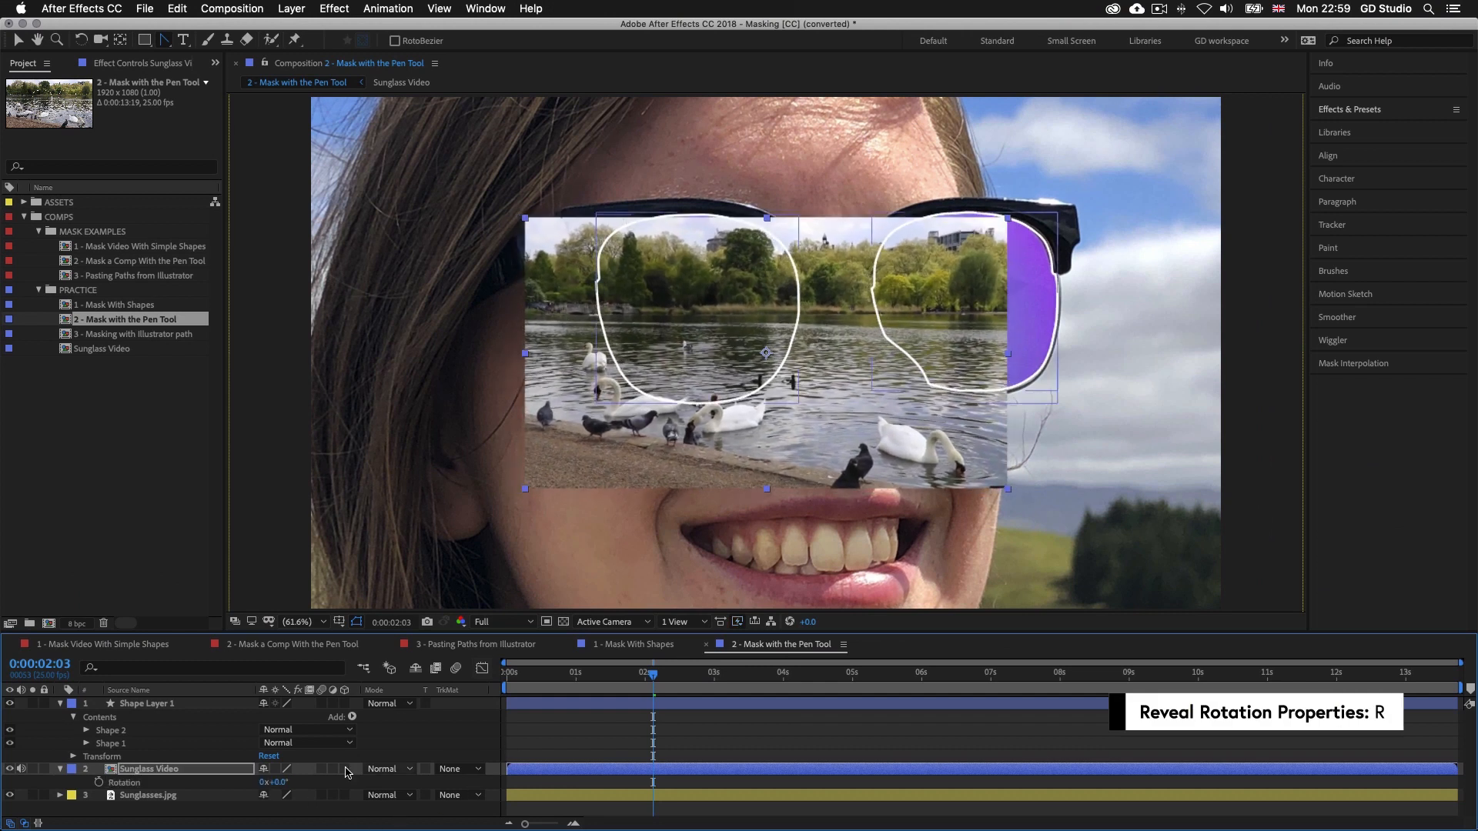
{"action": "left_click_drag", "start_coordinate": [279, 782], "coordinate": [272, 782]}
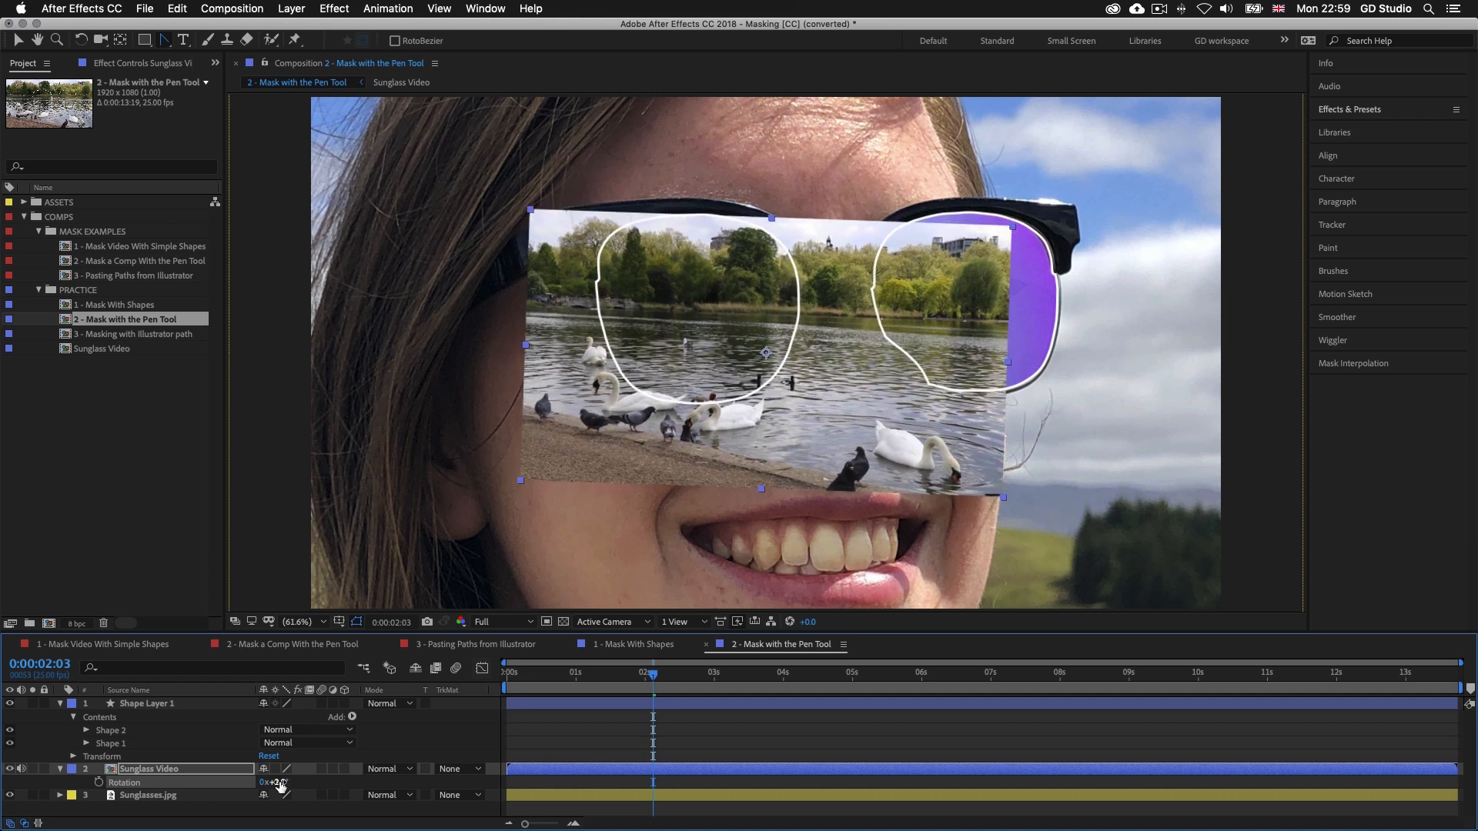
{"action": "key", "text": "v"}
{"action": "left_click_drag", "start_coordinate": [811, 457], "coordinate": [838, 422]}
{"action": "left_click_drag", "start_coordinate": [276, 785], "coordinate": [275, 783]}
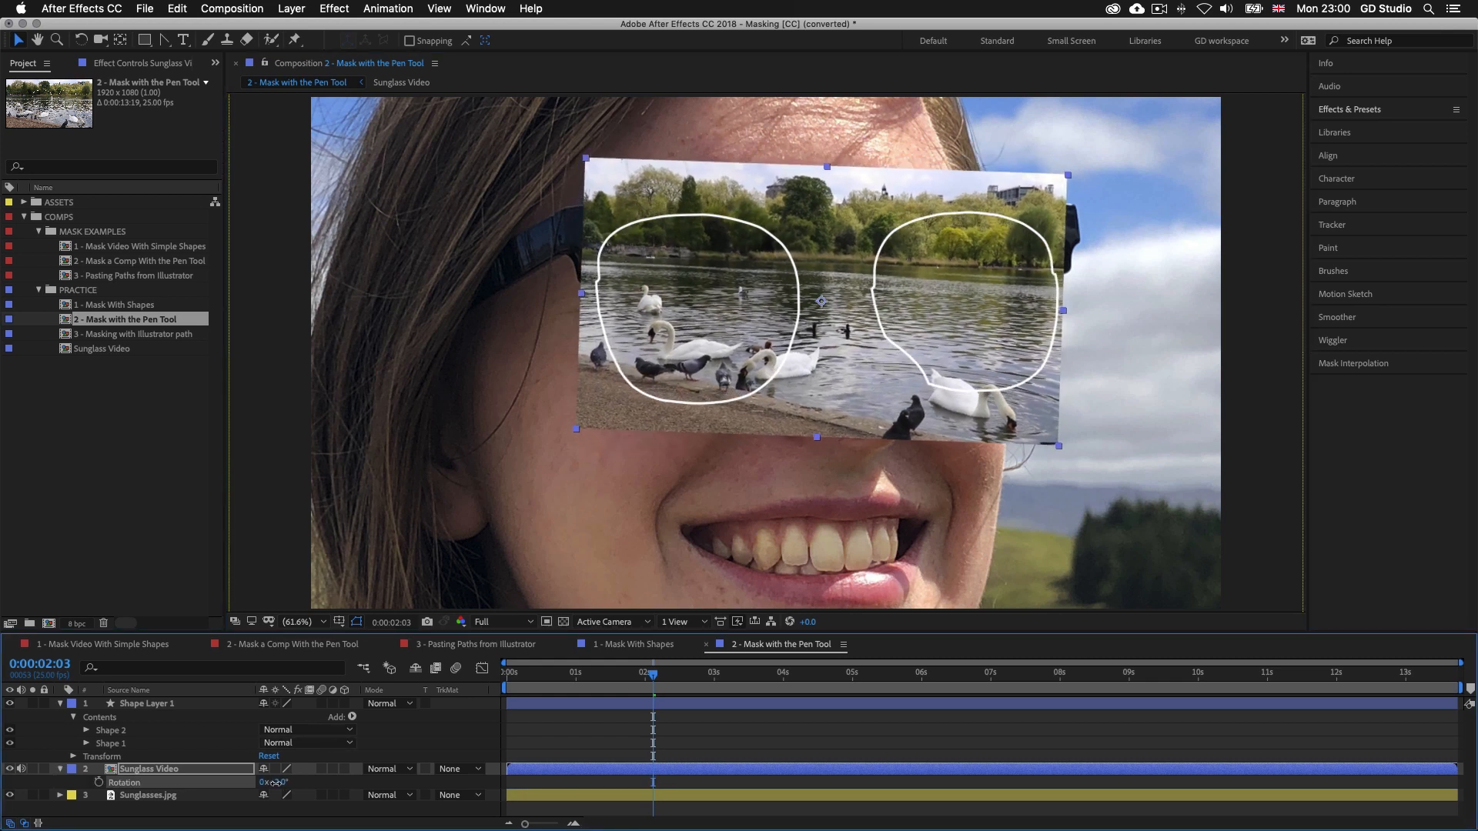
{"action": "left_click_drag", "start_coordinate": [847, 374], "coordinate": [852, 362]}
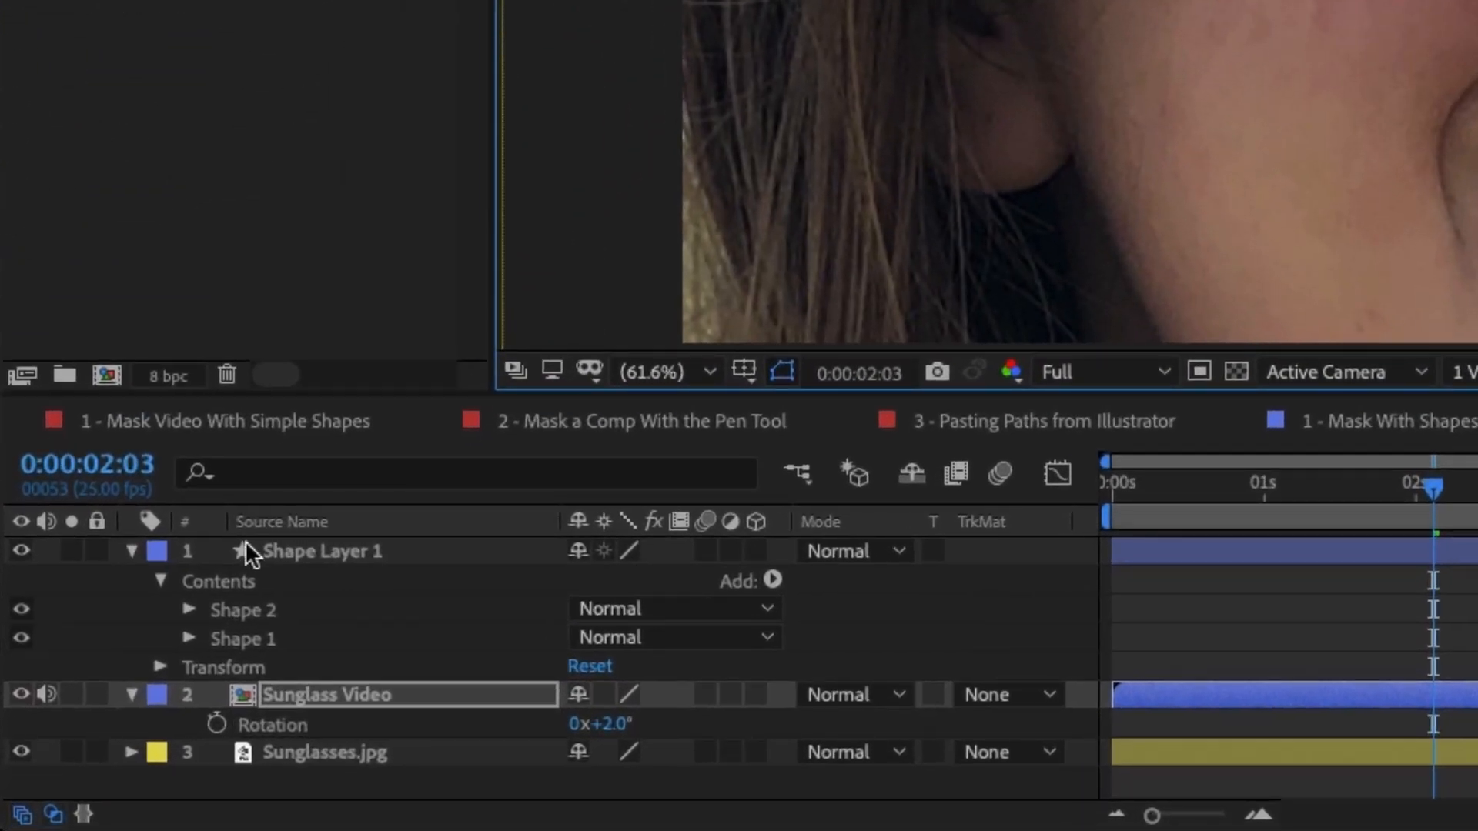
Expand Shape 2 and its Path 1, select the Path property, and hide Shape Layer 1
{"action": "left_click", "coordinate": [244, 611]}
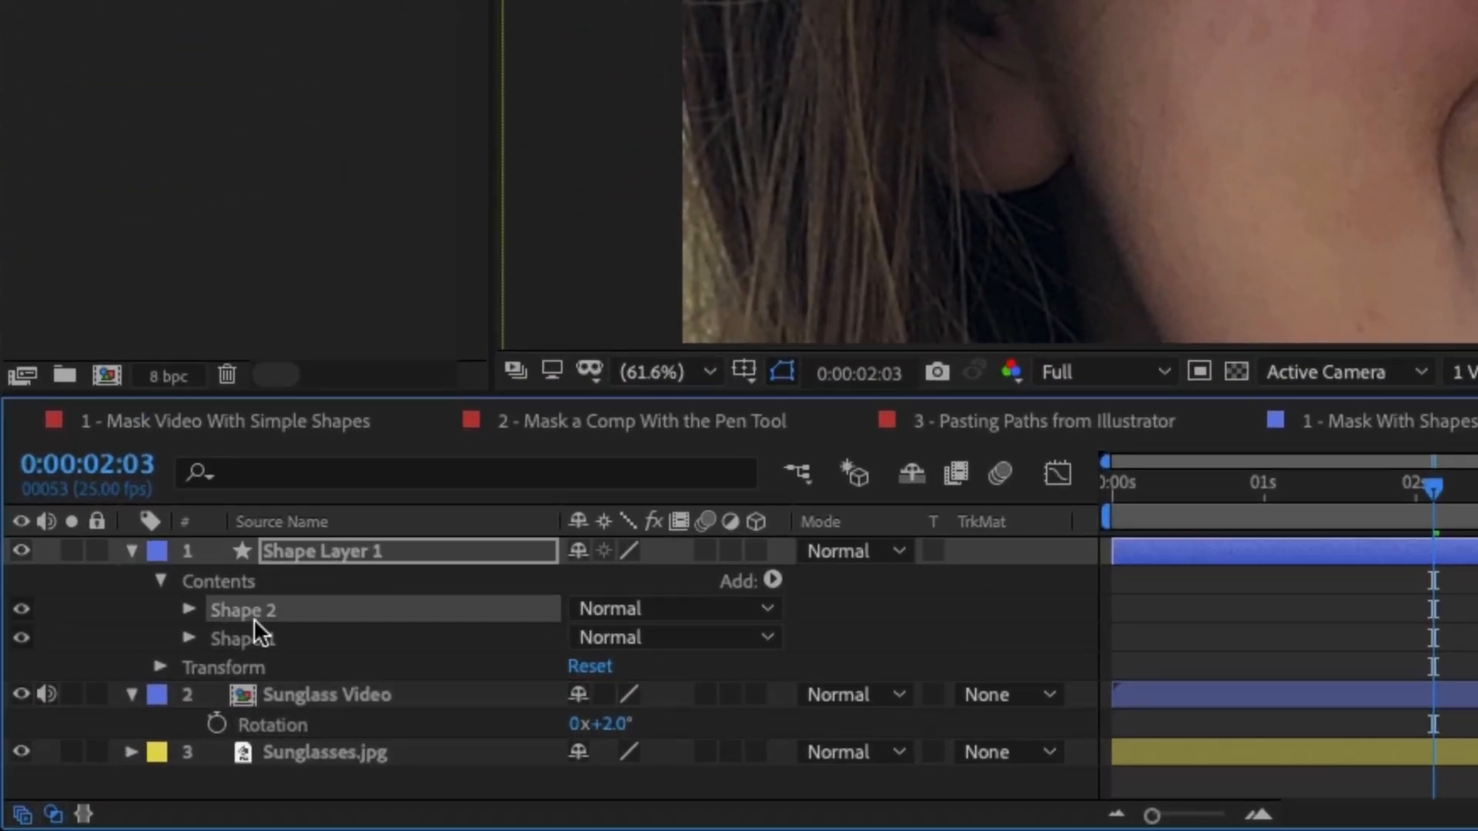
{"action": "left_click", "coordinate": [185, 607]}
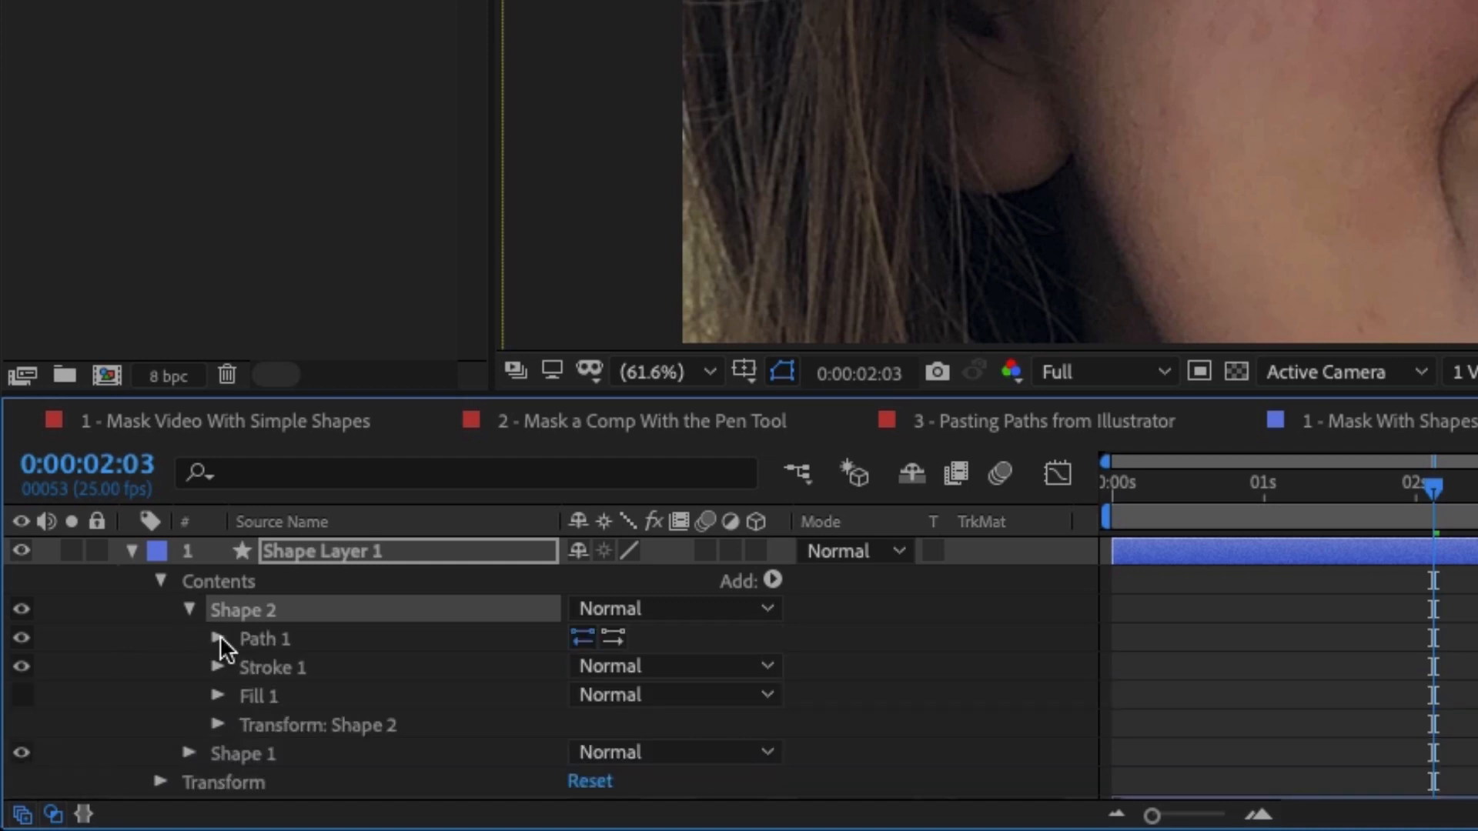
{"action": "left_click", "coordinate": [253, 637]}
{"action": "left_click", "coordinate": [214, 637]}
{"action": "left_click", "coordinate": [312, 665]}
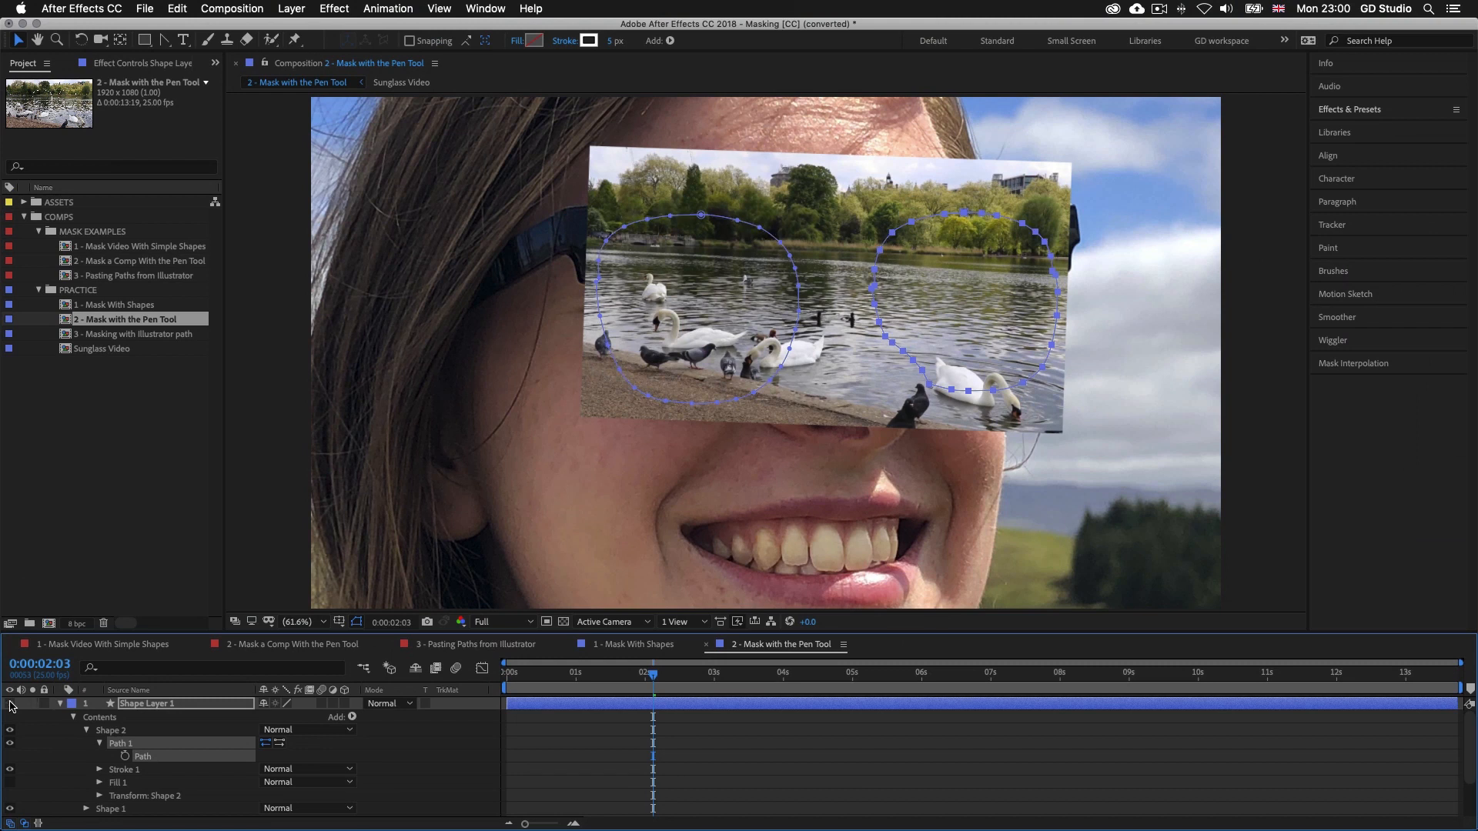
Try to mask the Sunglass Video layer by pasting the copied Shape 2 path into a Pen Tool mask, and undo the attempt
{"action": "scroll", "coordinate": [226, 765], "scroll_direction": "down", "scroll_amount": 1}
{"action": "scroll", "coordinate": [226, 762], "scroll_direction": "down", "scroll_amount": 2}
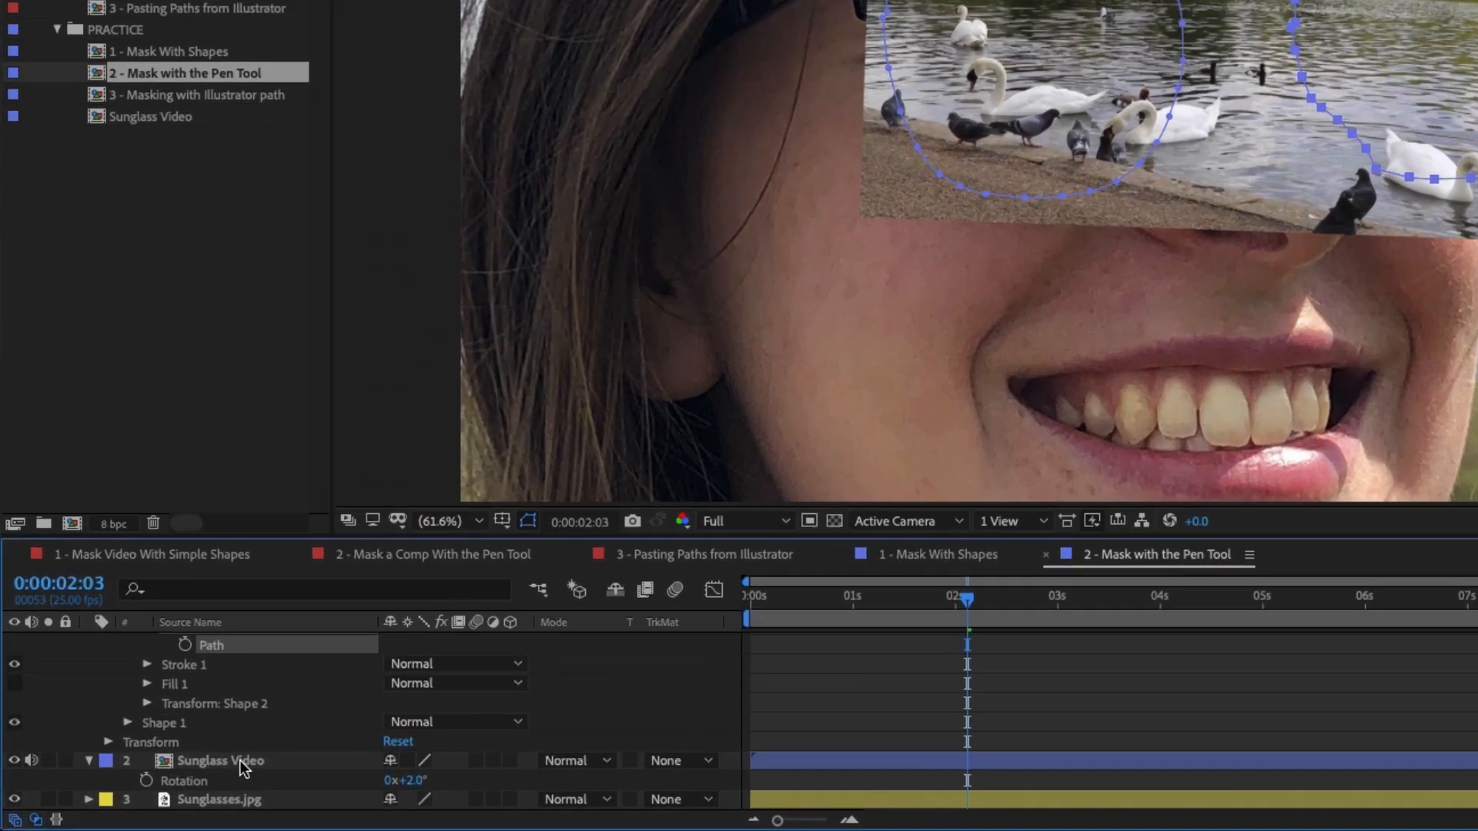
{"action": "left_click", "coordinate": [171, 784]}
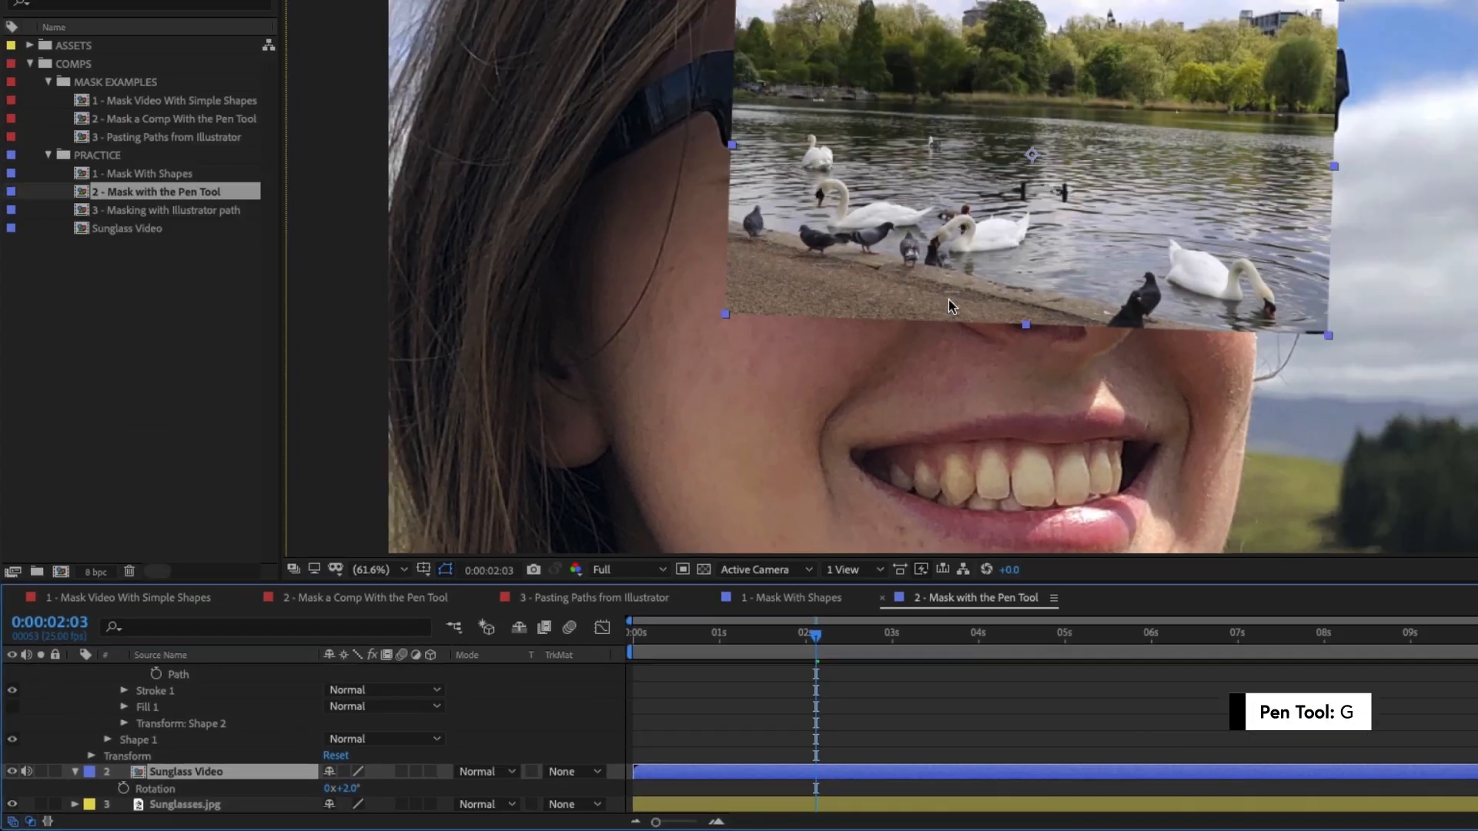
{"action": "key", "text": "g"}
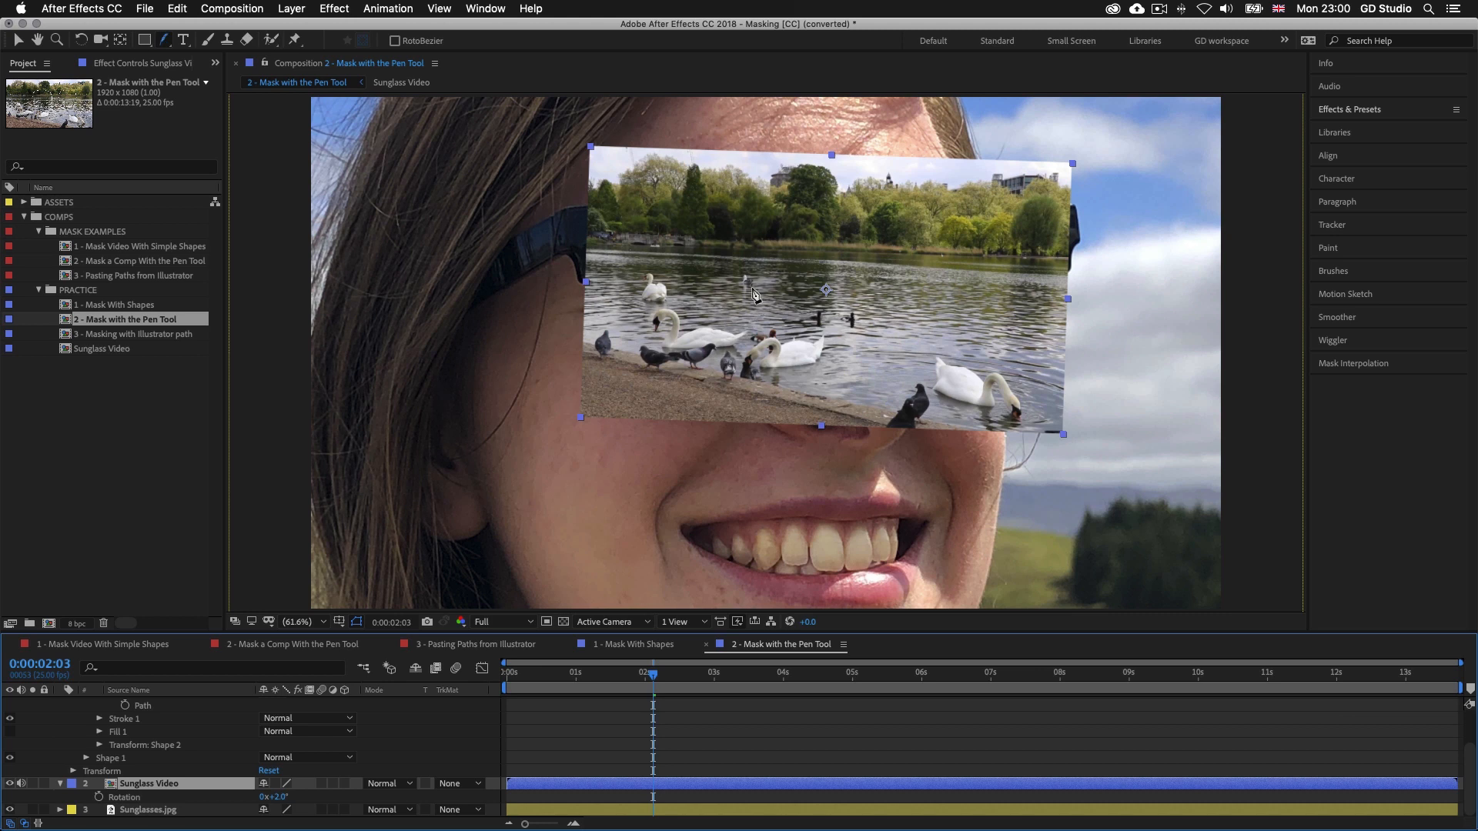
{"action": "left_click", "coordinate": [709, 232]}
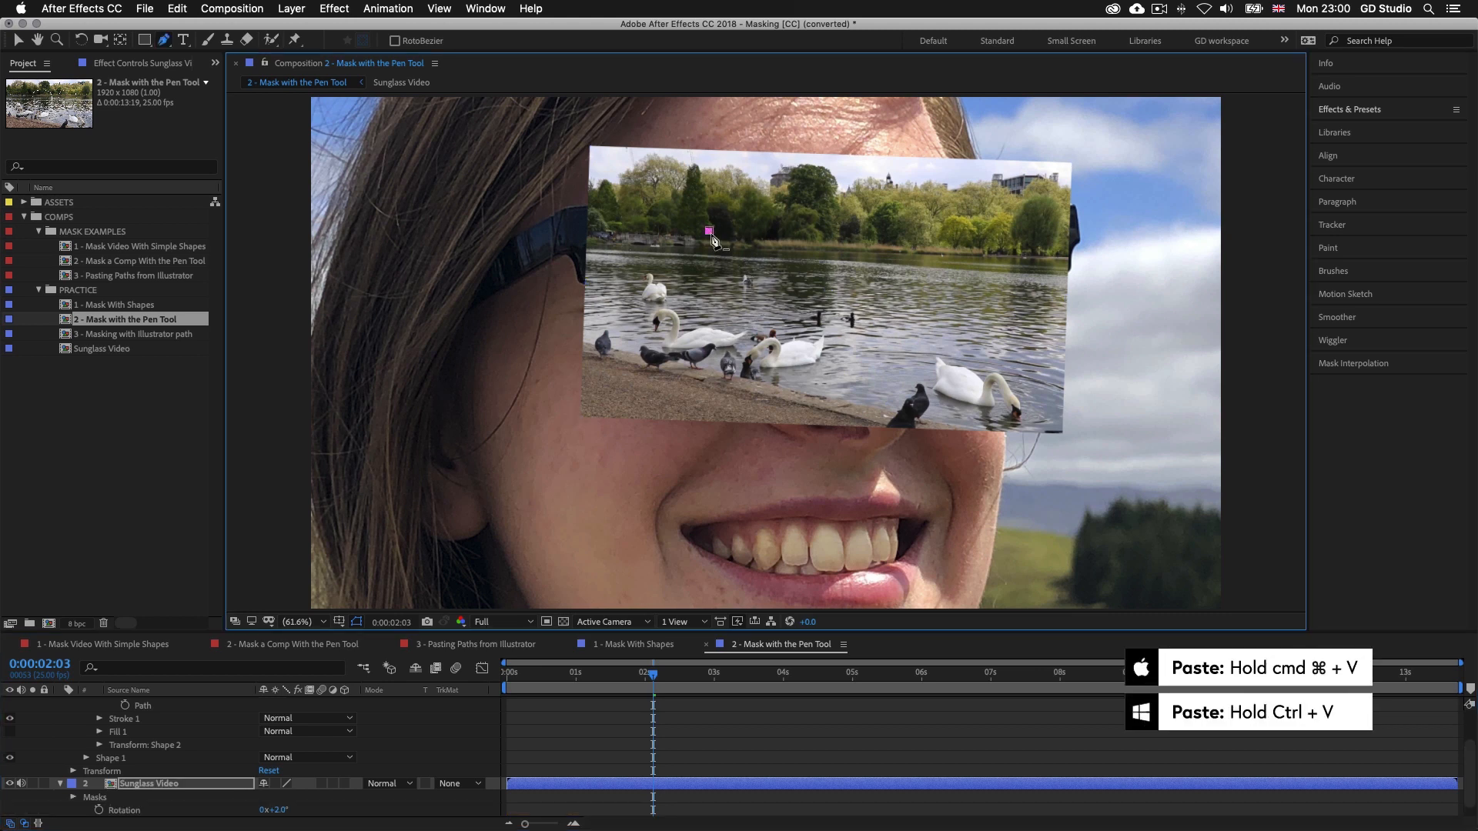
{"action": "key", "text": "super+v"}
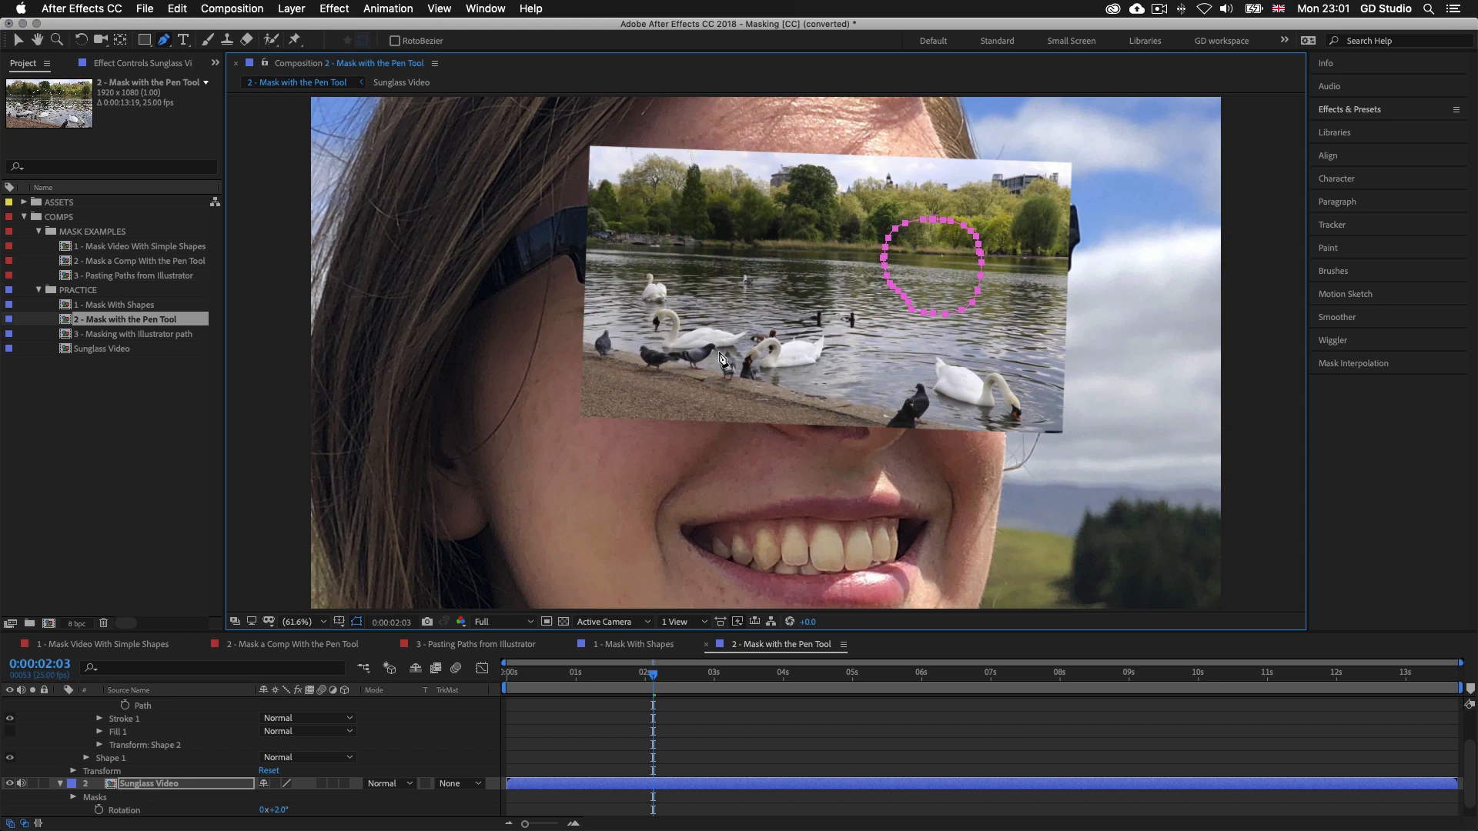
{"action": "key", "text": "super+z"}
{"action": "key", "text": "super+z"}
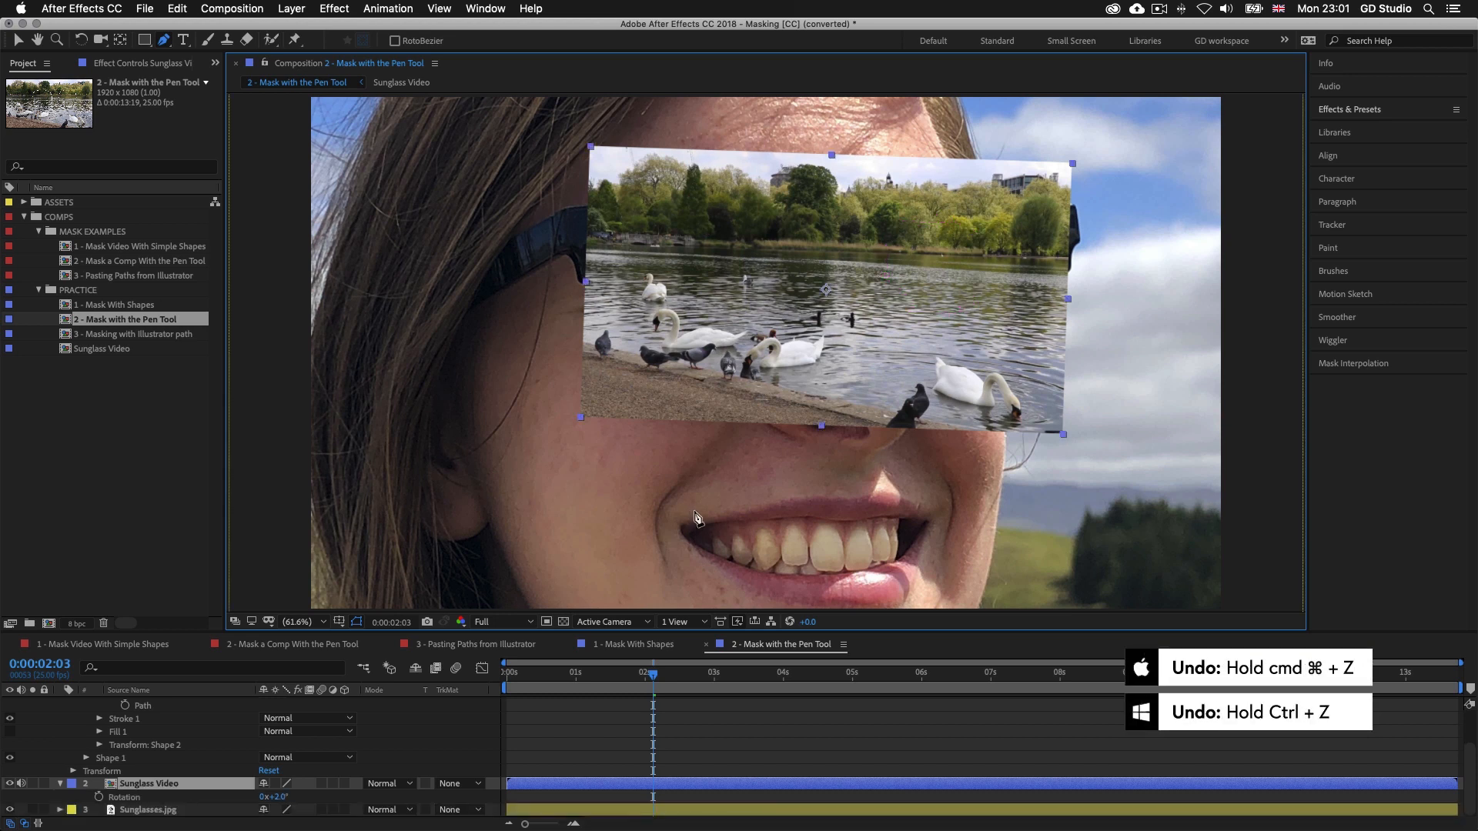
Pre-compose the Sunglass Video layer as "Sunglass Video 2", moving all attributes into the new composition
{"action": "right_click", "coordinate": [542, 787]}
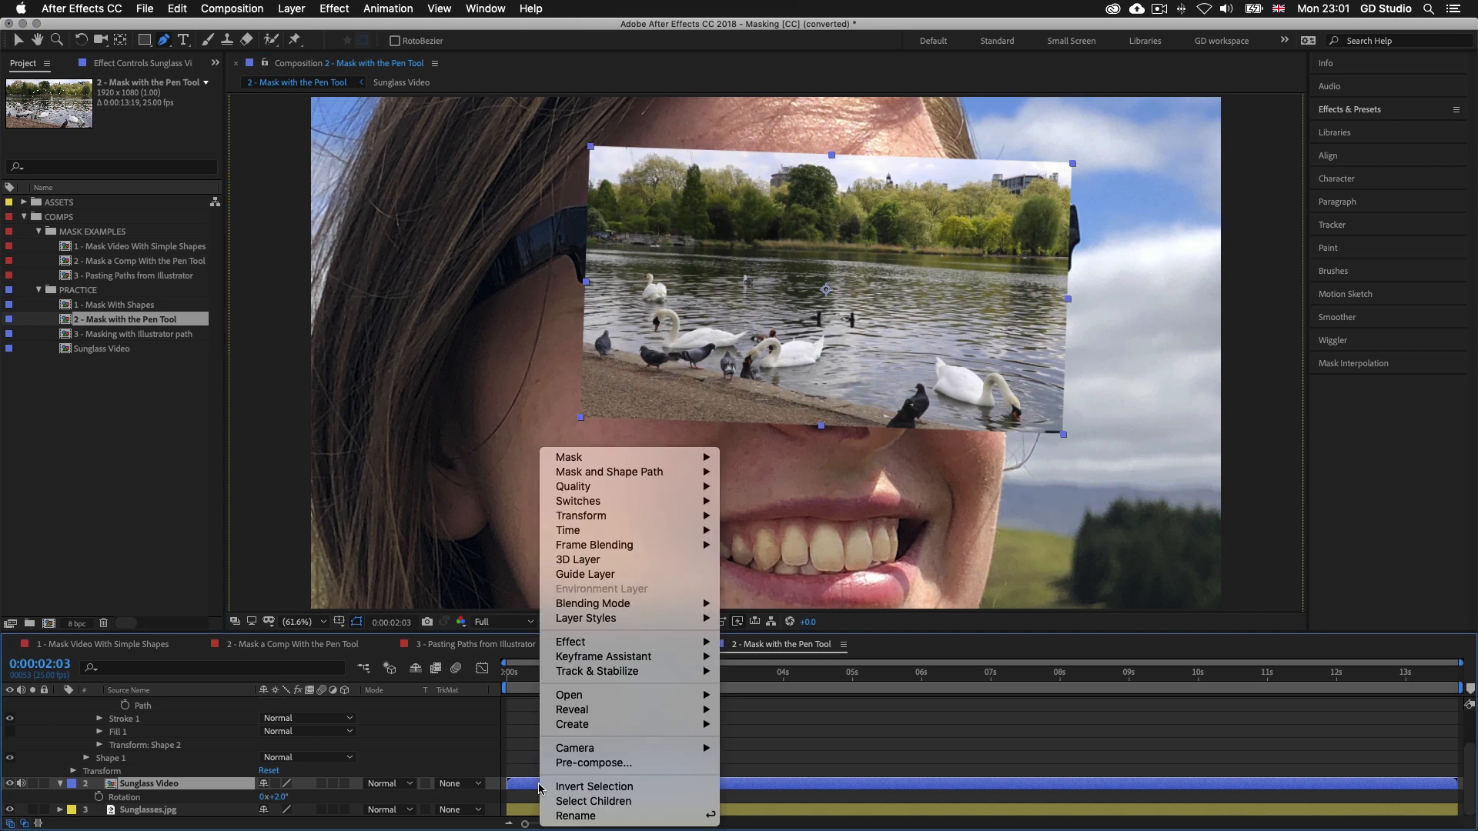
{"action": "left_click", "coordinate": [583, 763]}
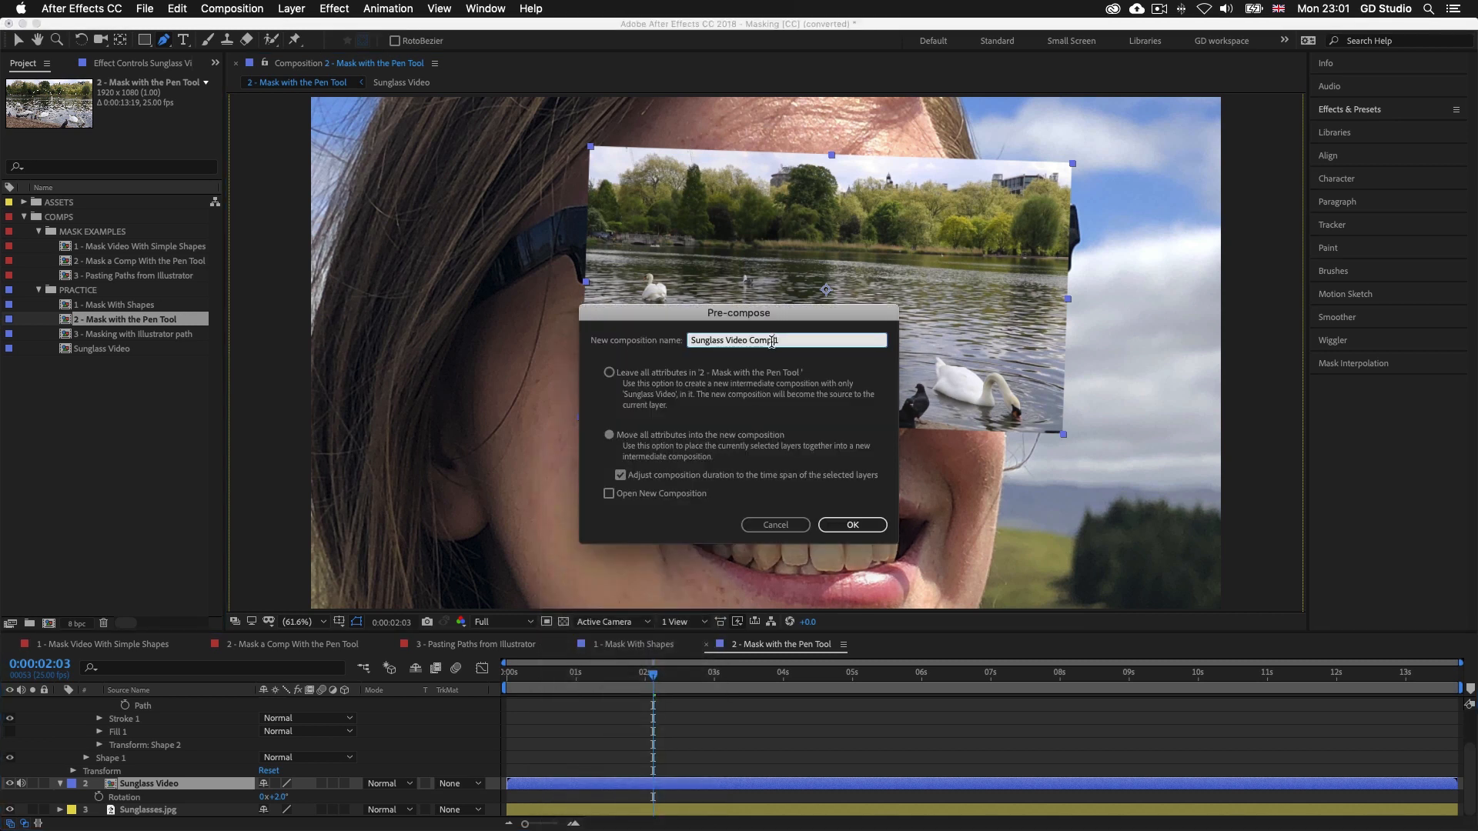
{"action": "key", "text": "BackSpace"}
{"action": "key", "text": "BackSpace"}
{"action": "key", "text": "BackSpace"}
{"action": "key", "text": "BackSpace"}
{"action": "key", "text": "BackSpace"}
{"action": "key", "text": "BackSpace"}
{"action": "type", "text": "2"}
{"action": "left_click", "coordinate": [849, 526]}
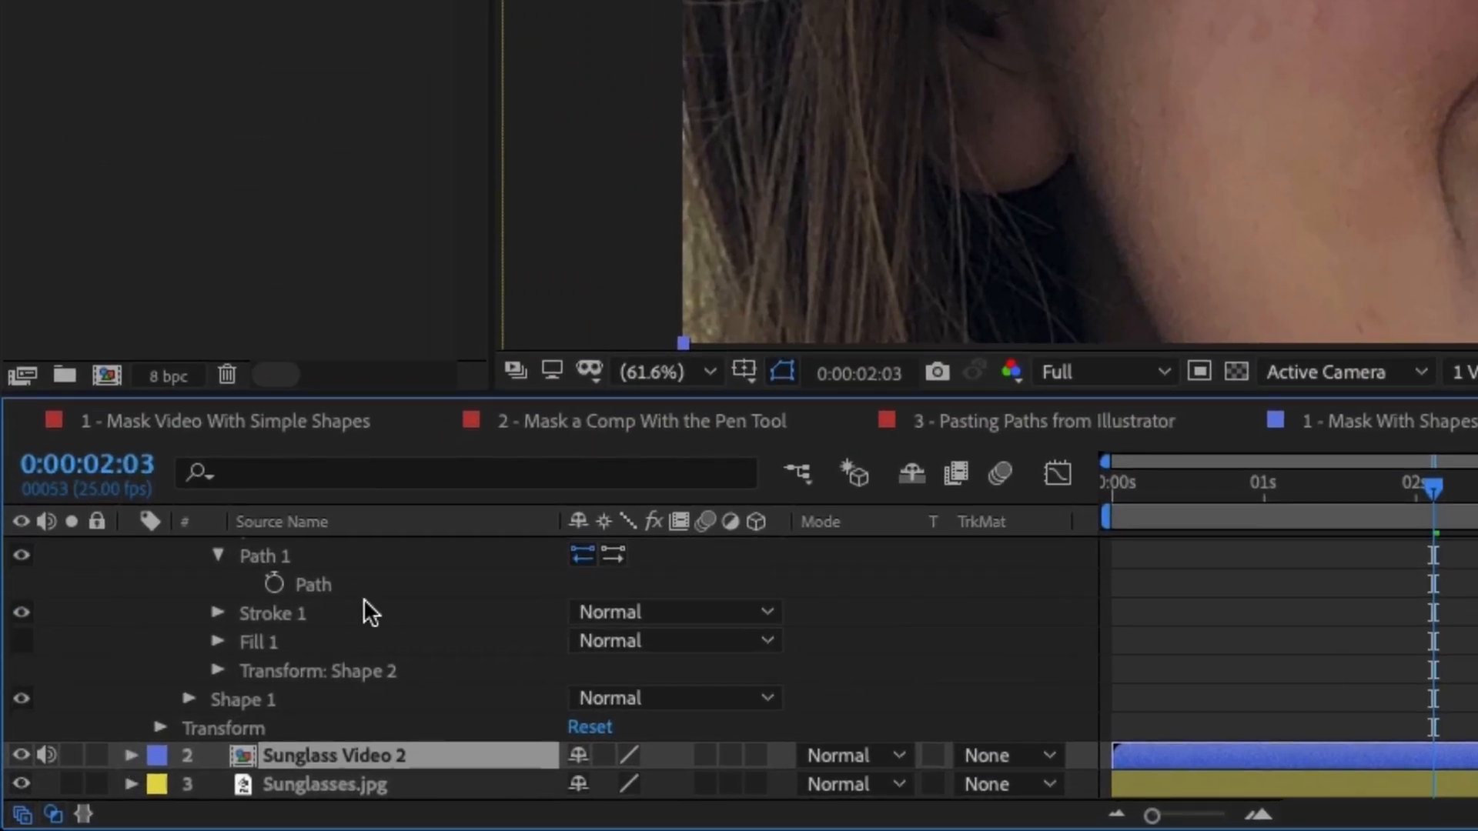
Copy the Path property of Shape 2 in Shape Layer 1 and paste it into a new Pen Tool mask on Sunglass Video 2
{"action": "scroll", "coordinate": [363, 600], "scroll_direction": "up", "scroll_amount": 2}
{"action": "scroll", "coordinate": [363, 599], "scroll_direction": "up", "scroll_amount": 1}
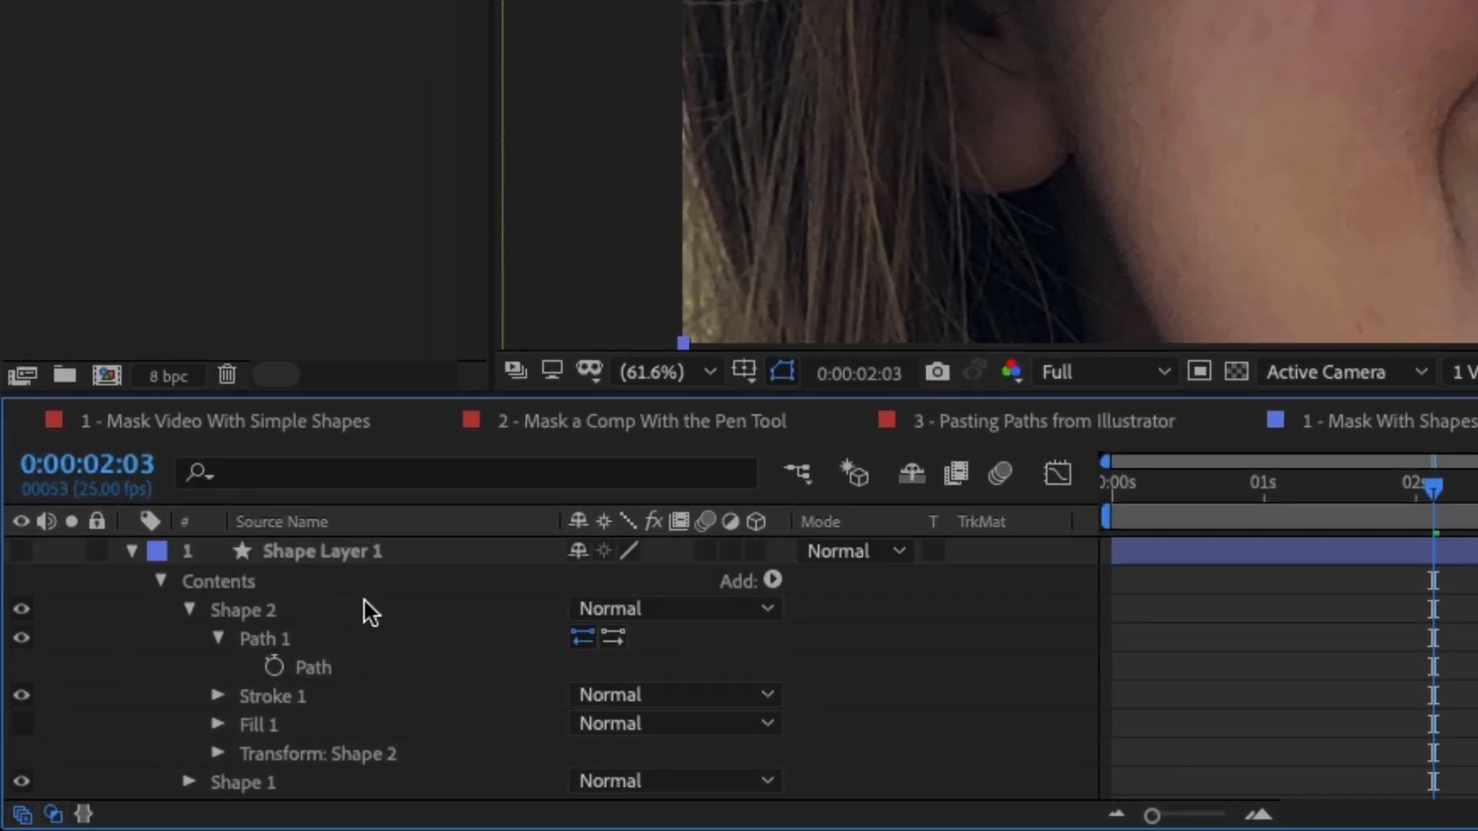
{"action": "left_click", "coordinate": [276, 640]}
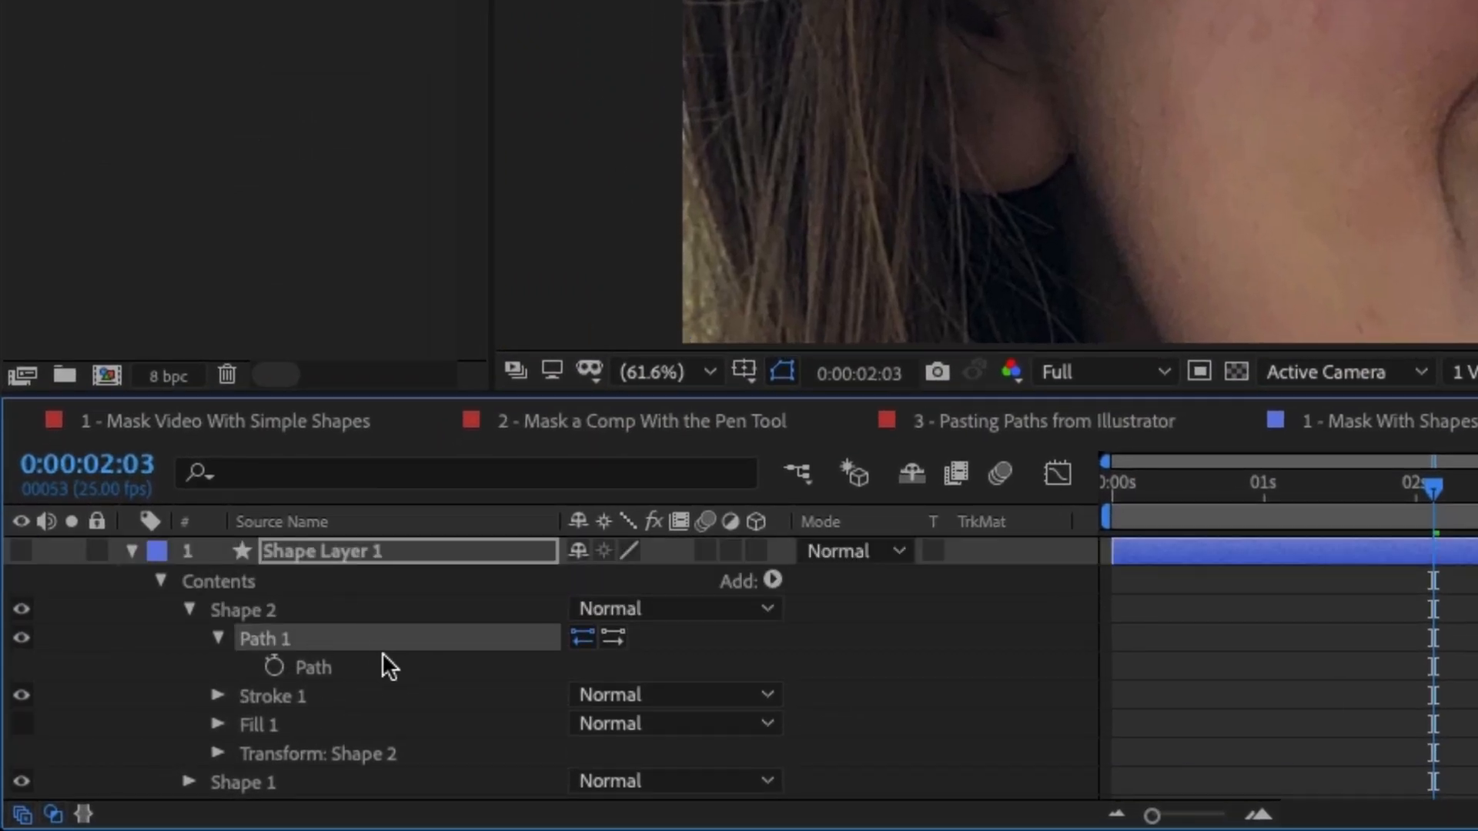
{"action": "left_click", "coordinate": [331, 667]}
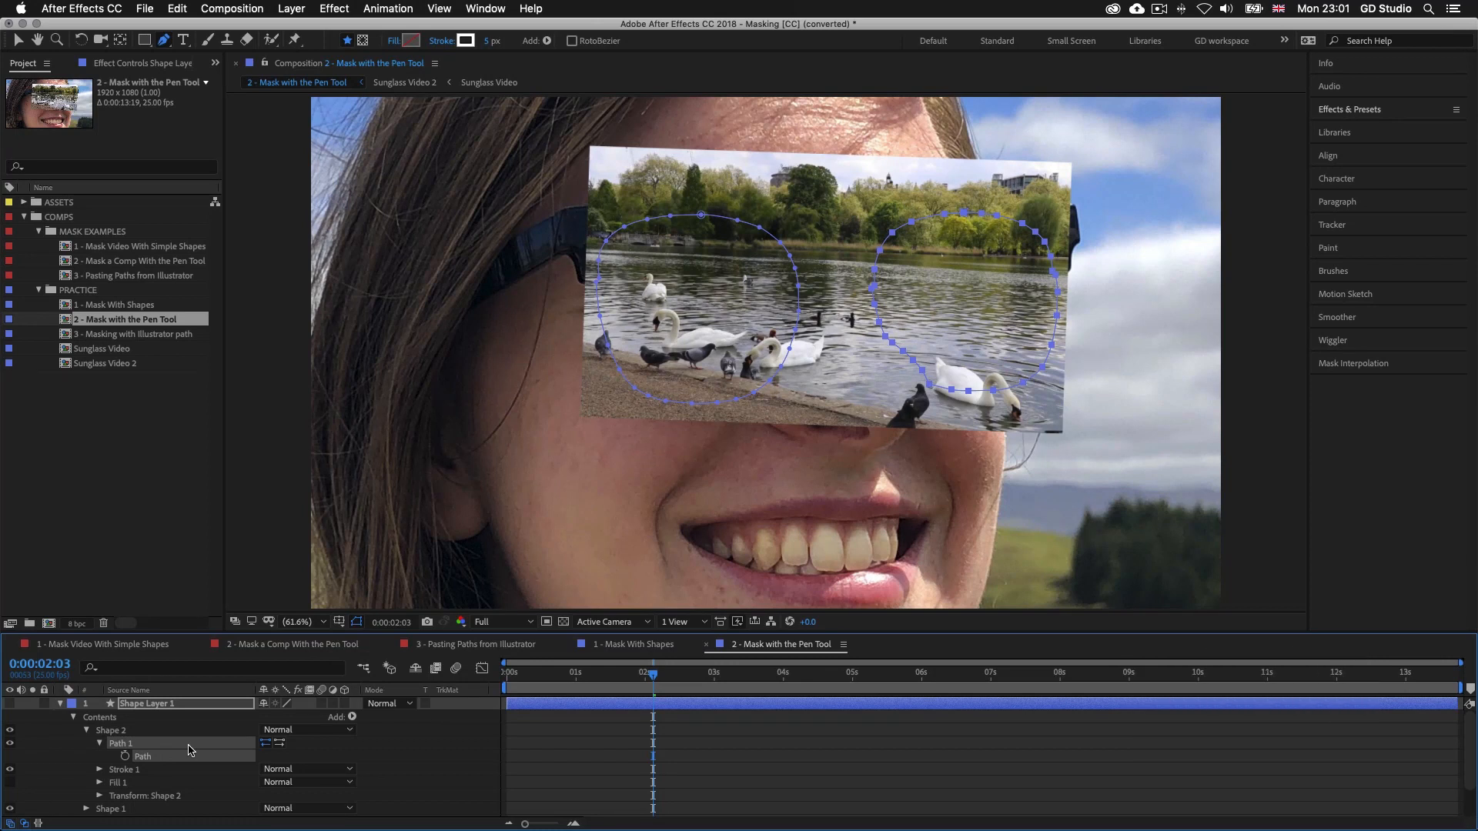
{"action": "scroll", "coordinate": [154, 793], "scroll_direction": "down", "scroll_amount": 3}
{"action": "left_click", "coordinate": [147, 798]}
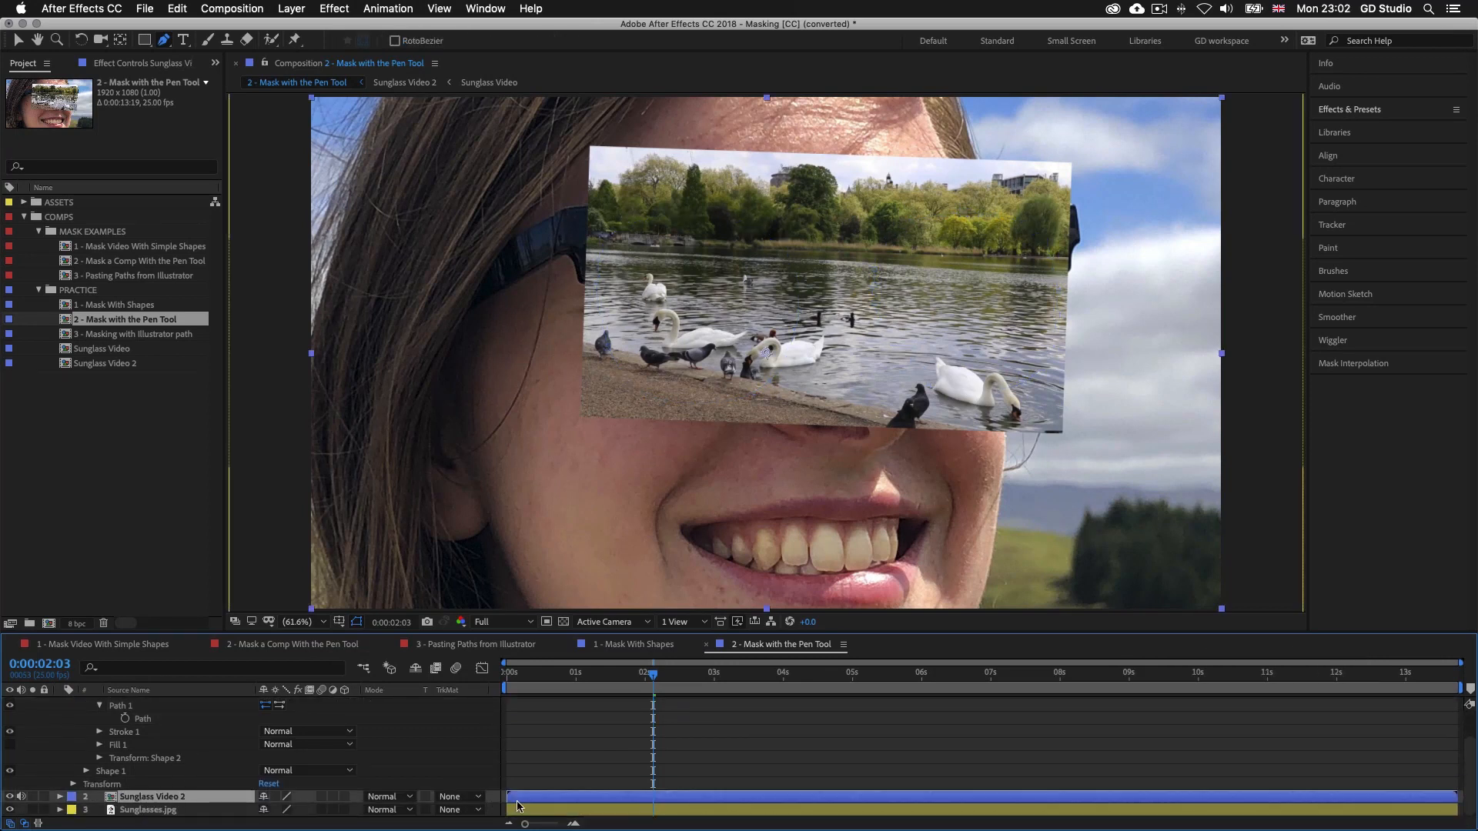
{"action": "key", "text": "g"}
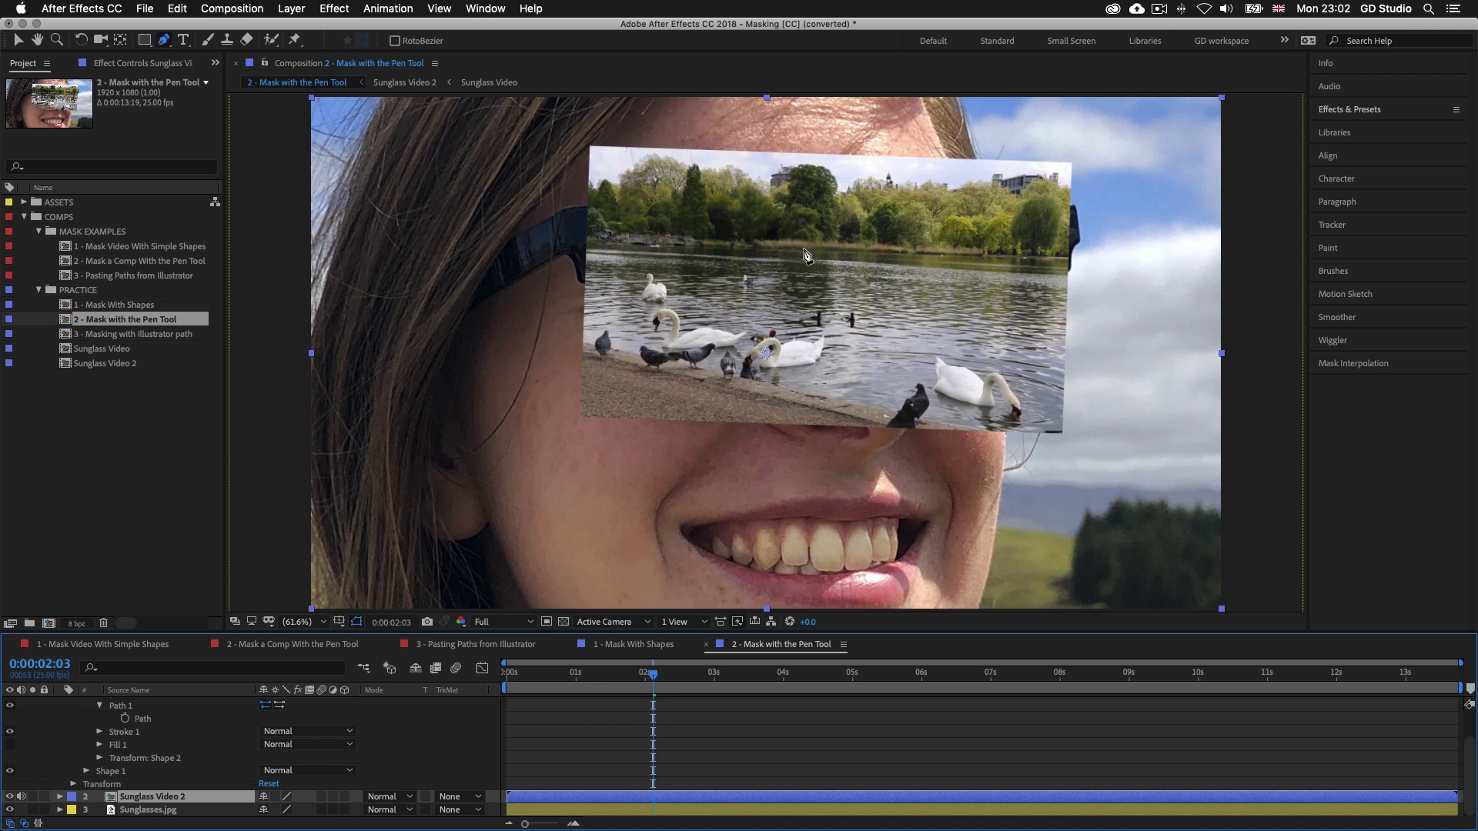
{"action": "left_click", "coordinate": [717, 231]}
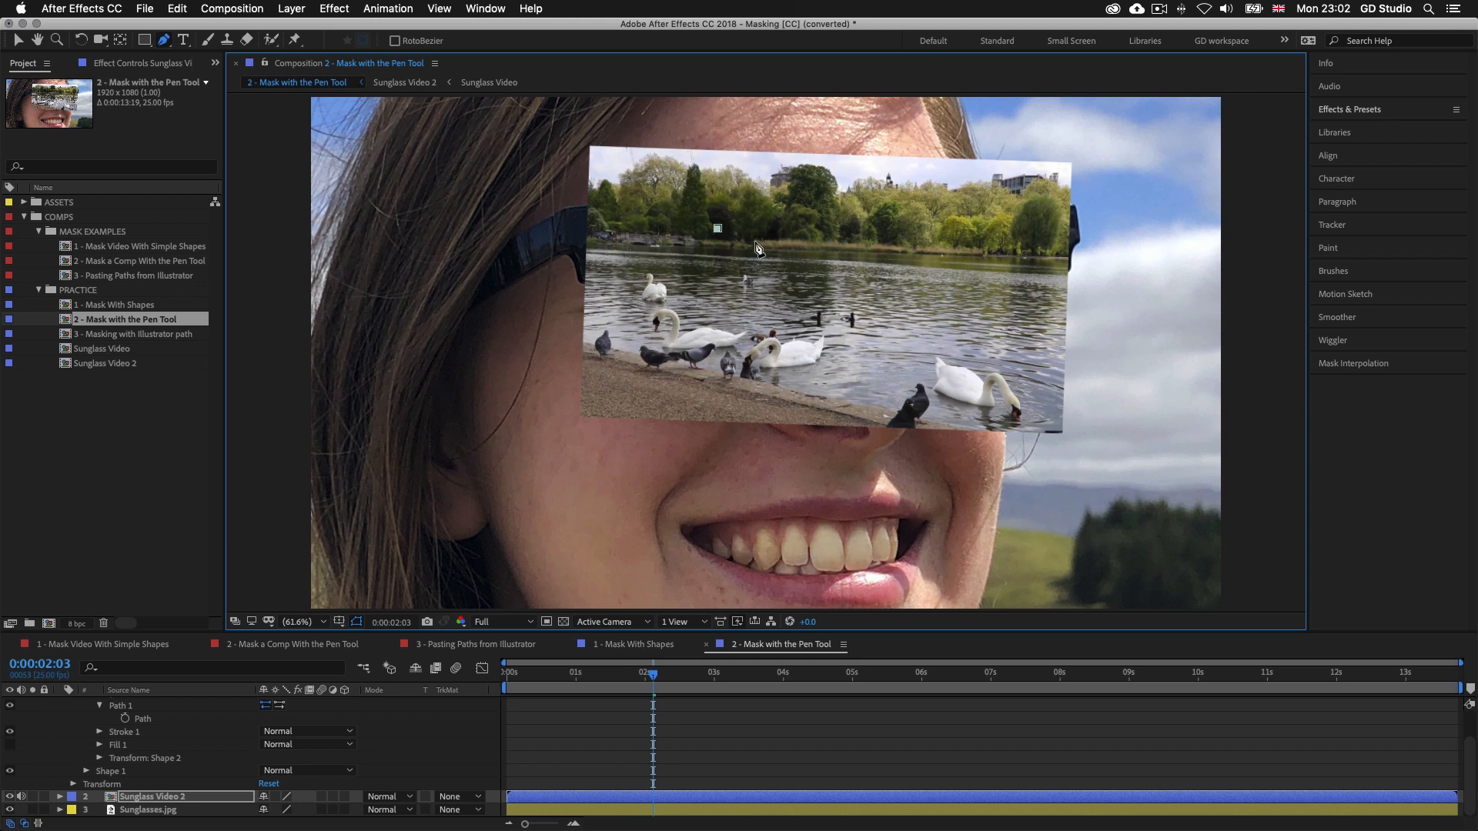
{"action": "key", "text": "super+v"}
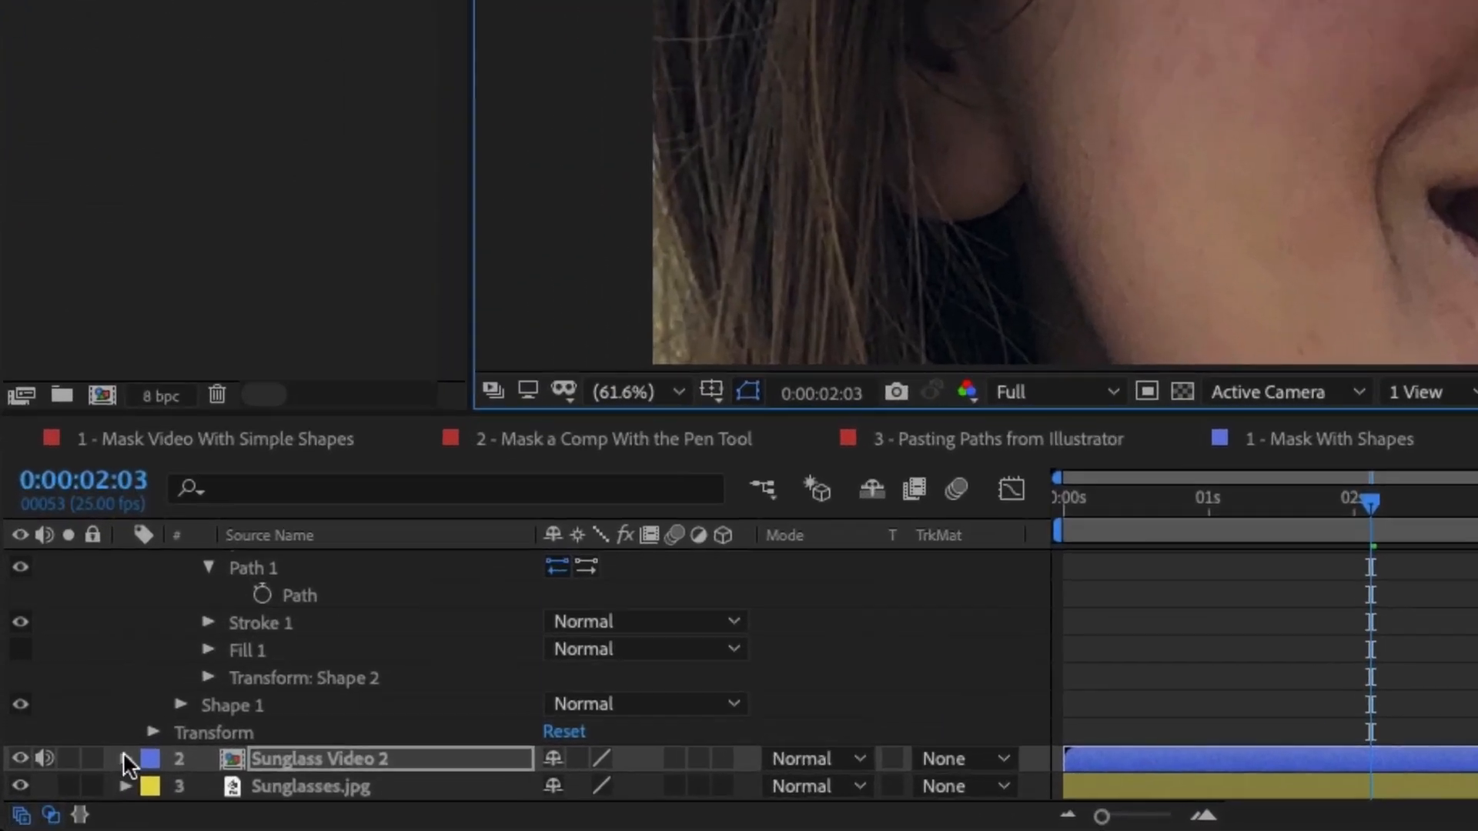
Expand the masks of Sunglass Video 2 and set the mode of Mask 1 to Add
{"action": "left_click", "coordinate": [60, 797]}
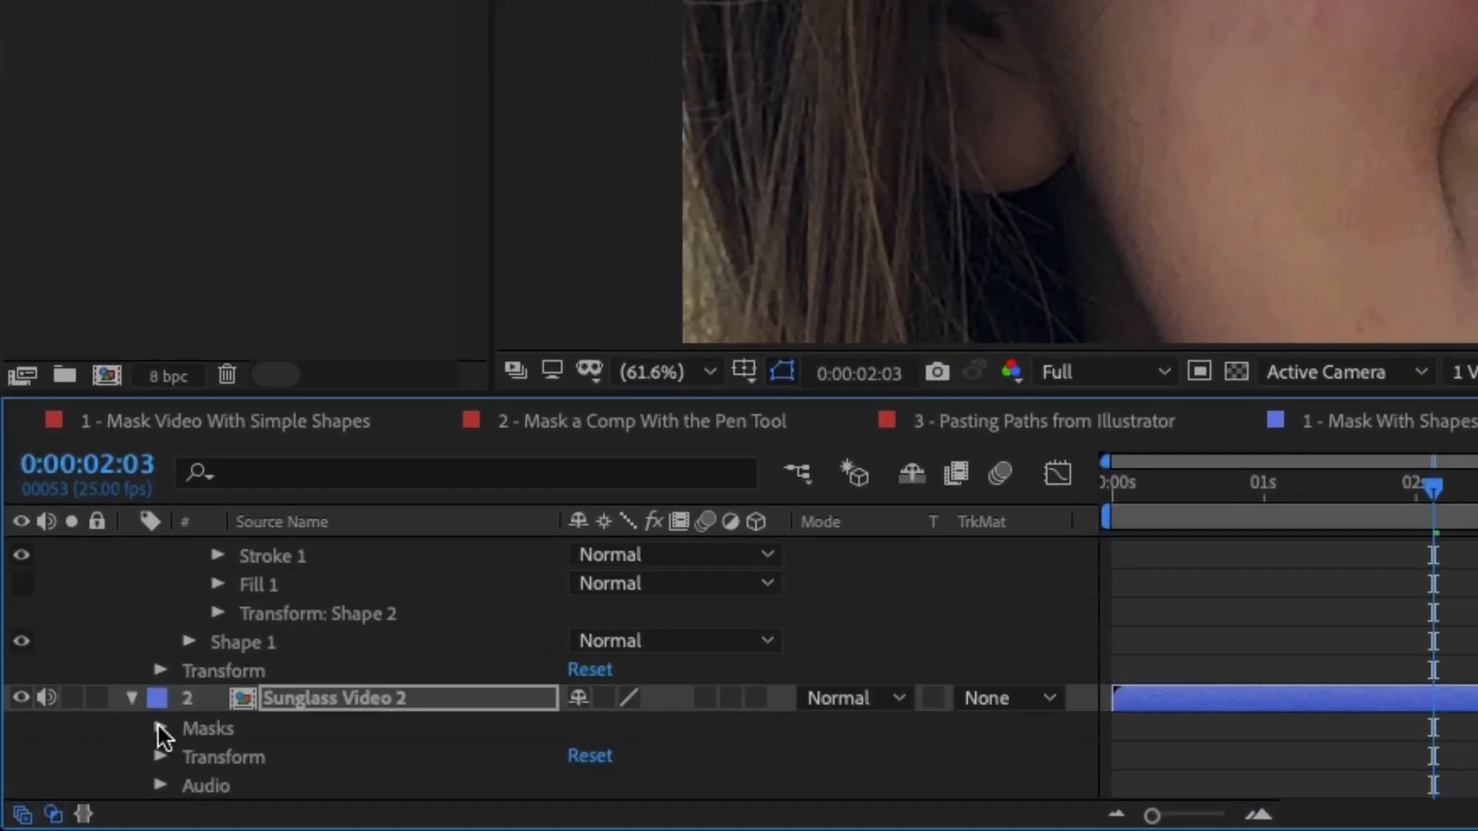
{"action": "left_click", "coordinate": [159, 727]}
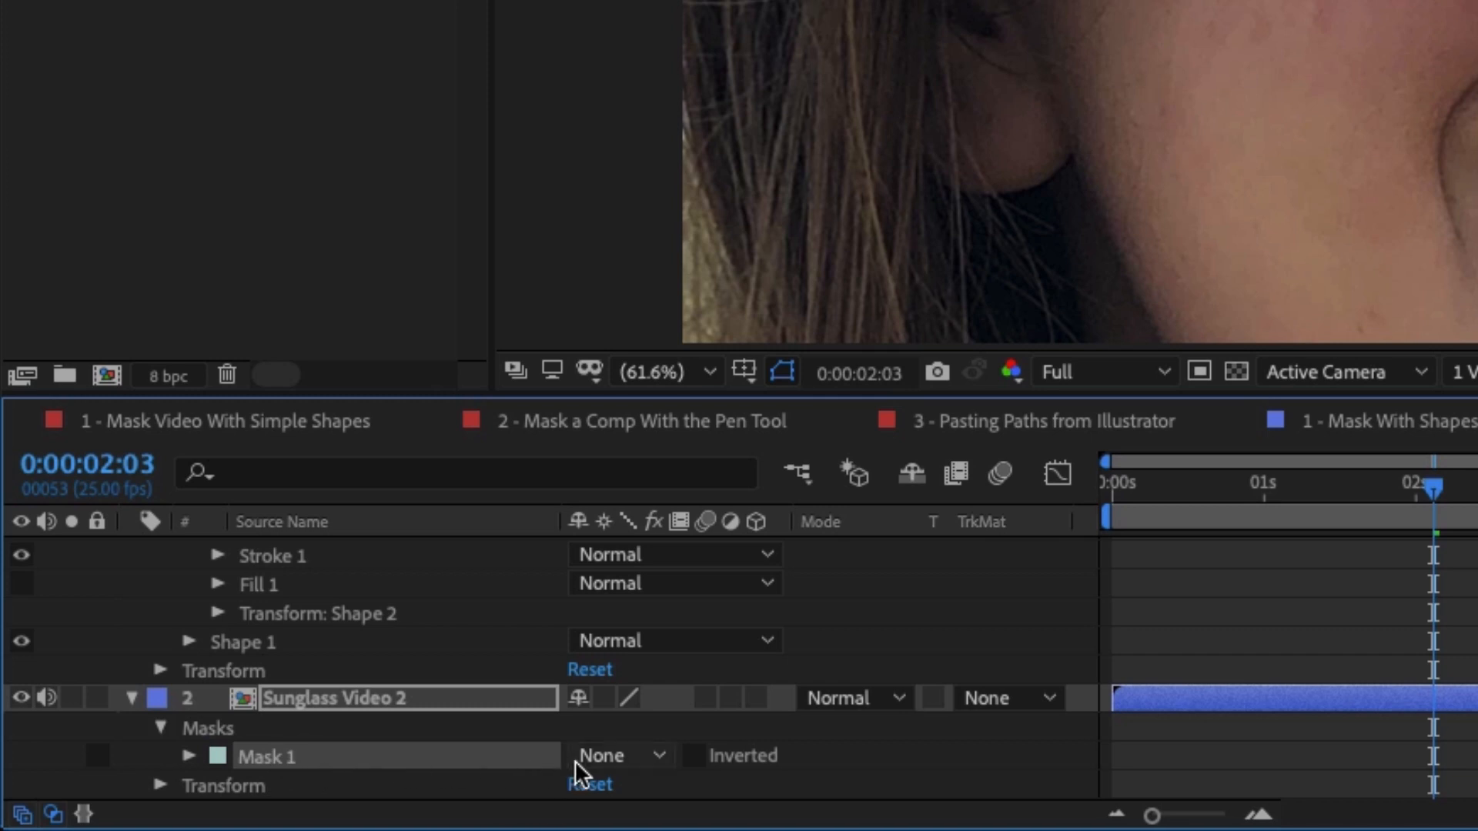
{"action": "left_click", "coordinate": [658, 754]}
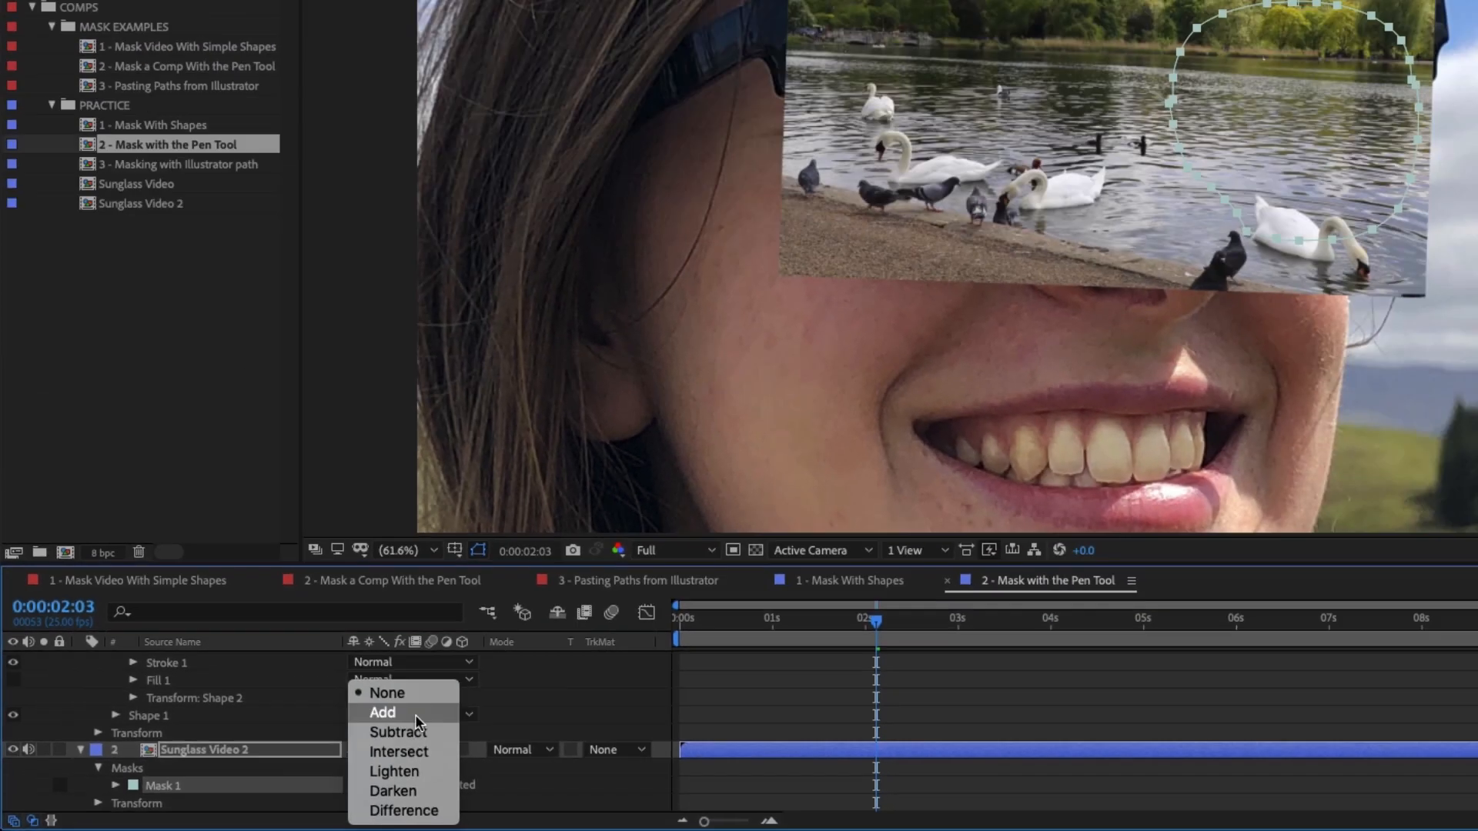
{"action": "left_click", "coordinate": [654, 639]}
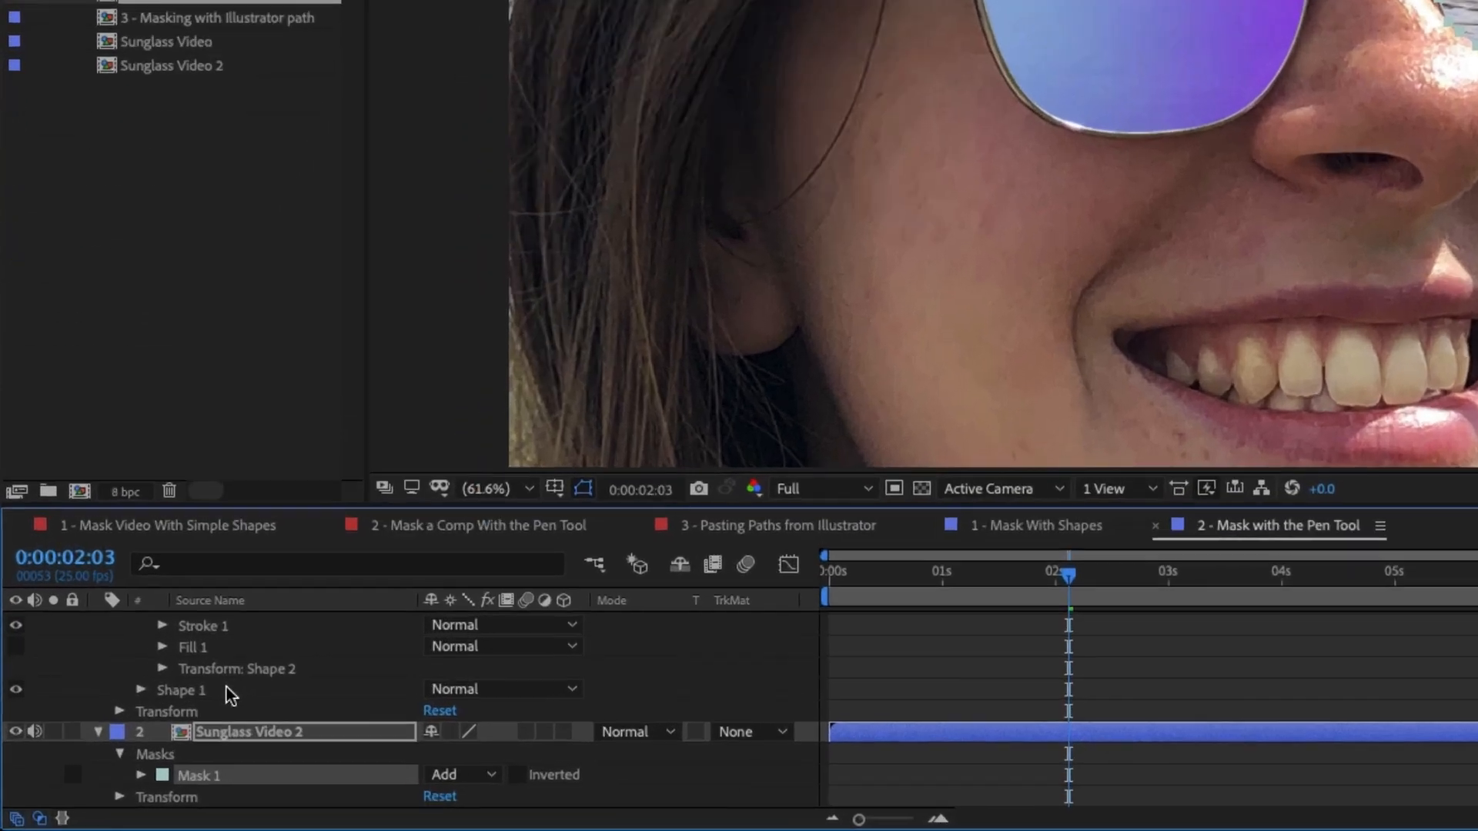
Collapse Shape 2 in Shape Layer 1, expand Shape 1 and its Path 1, and copy the Path property
{"action": "scroll", "coordinate": [138, 743], "scroll_direction": "up", "scroll_amount": 2}
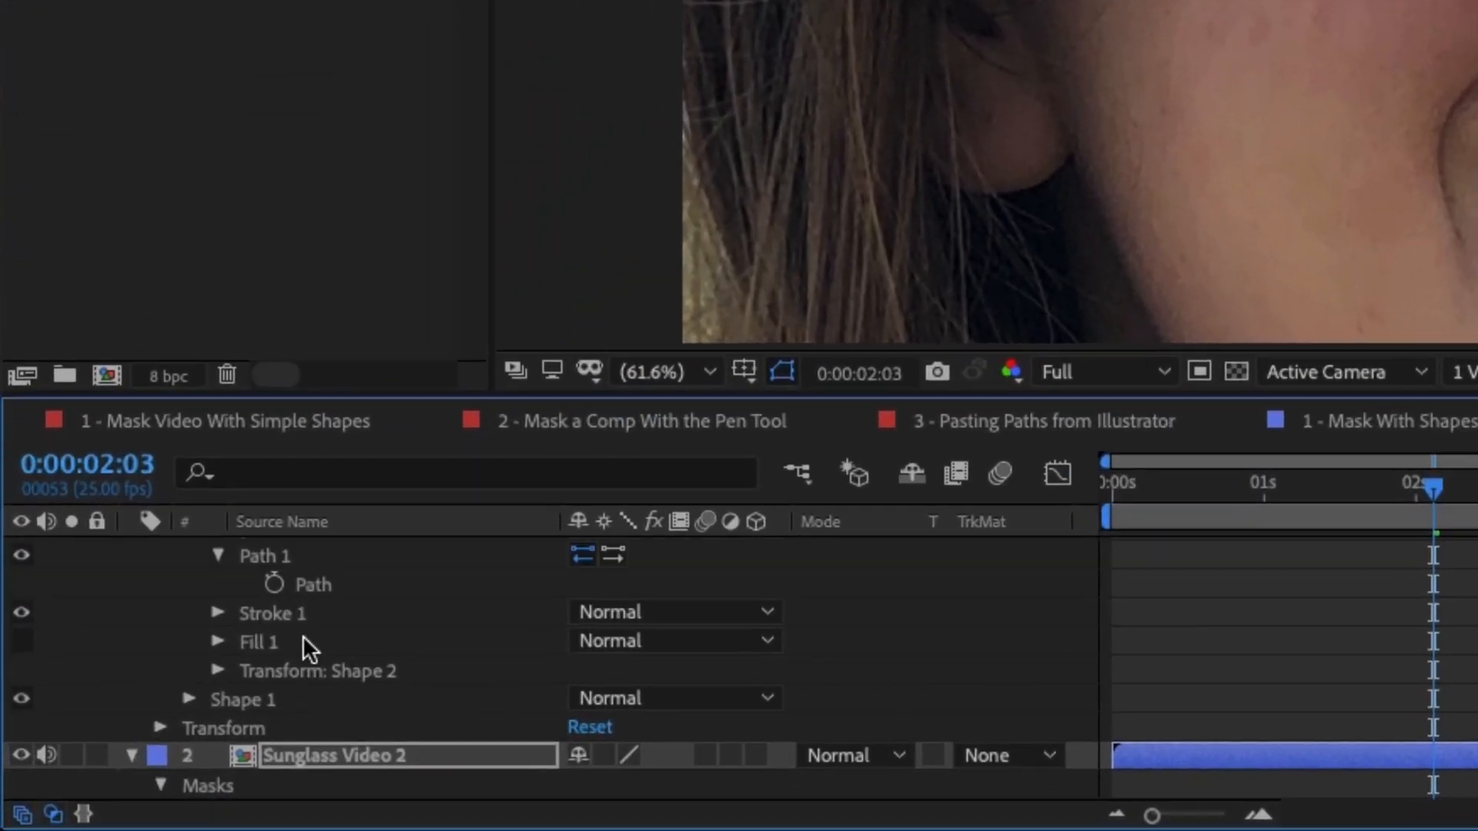
{"action": "scroll", "coordinate": [304, 639], "scroll_direction": "up", "scroll_amount": 3}
{"action": "left_click", "coordinate": [271, 608]}
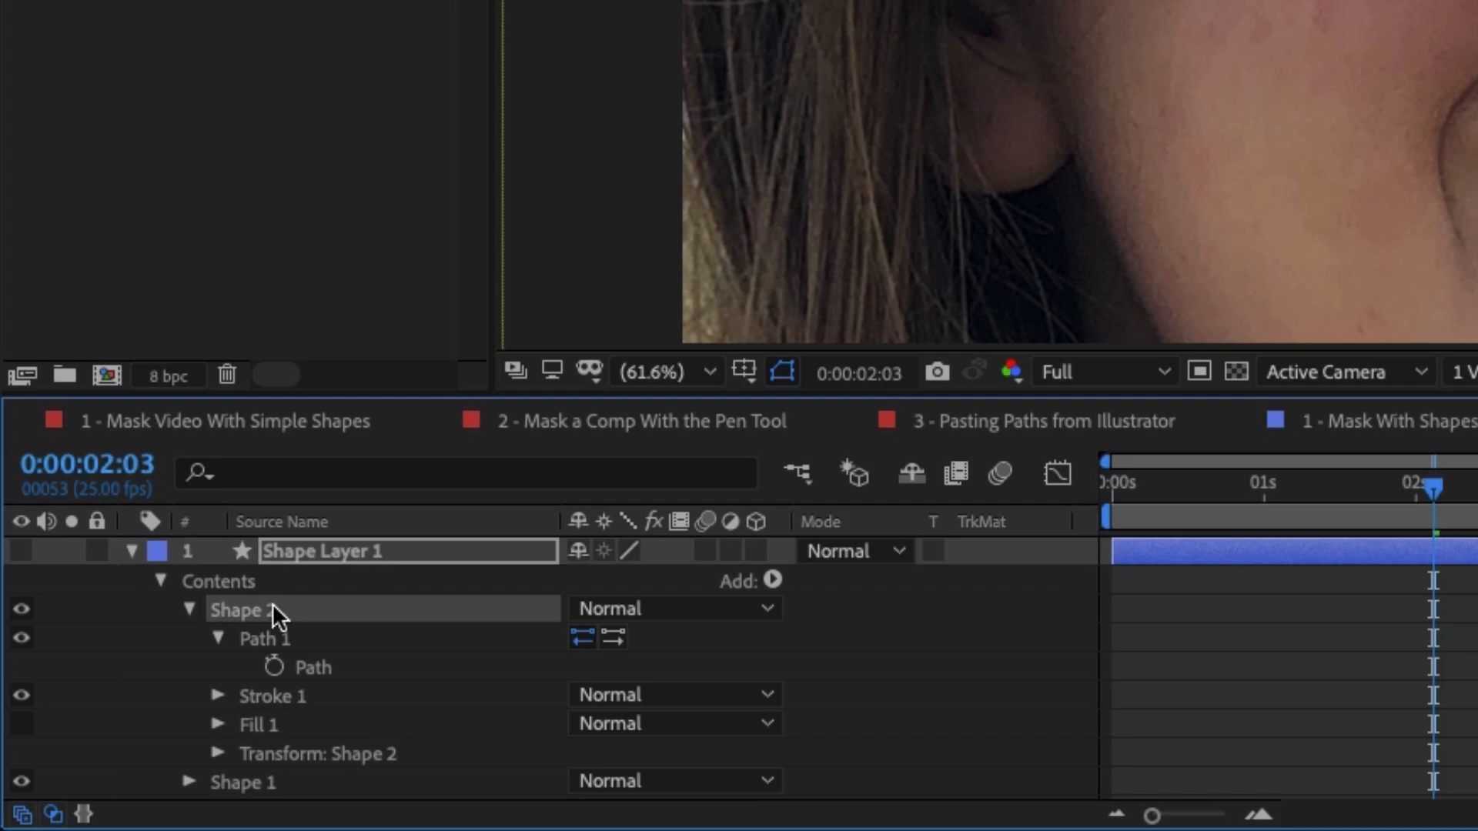
{"action": "left_click", "coordinate": [190, 608]}
{"action": "left_click", "coordinate": [190, 637]}
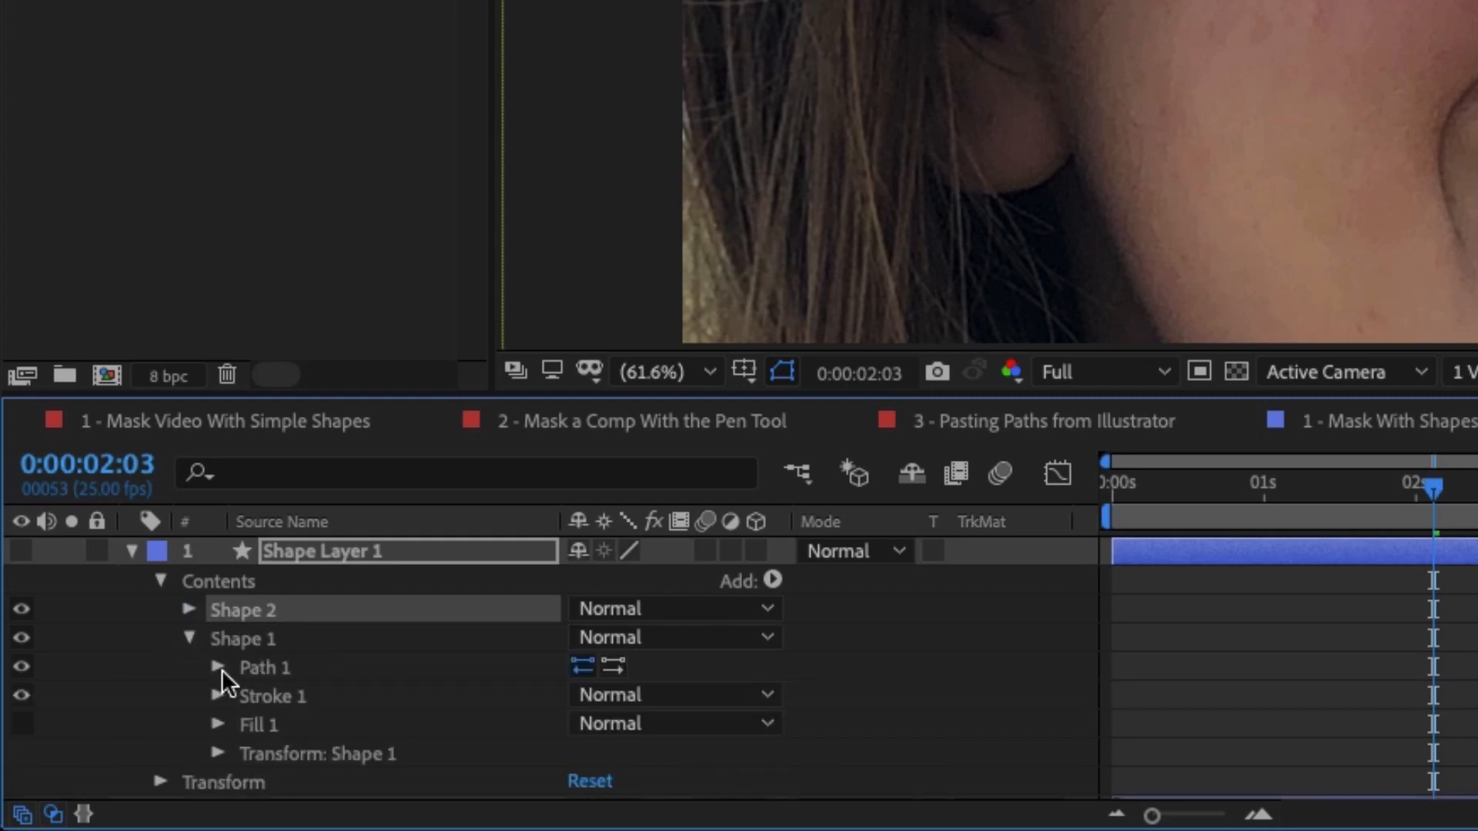
{"action": "left_click", "coordinate": [216, 667]}
{"action": "left_click", "coordinate": [307, 696]}
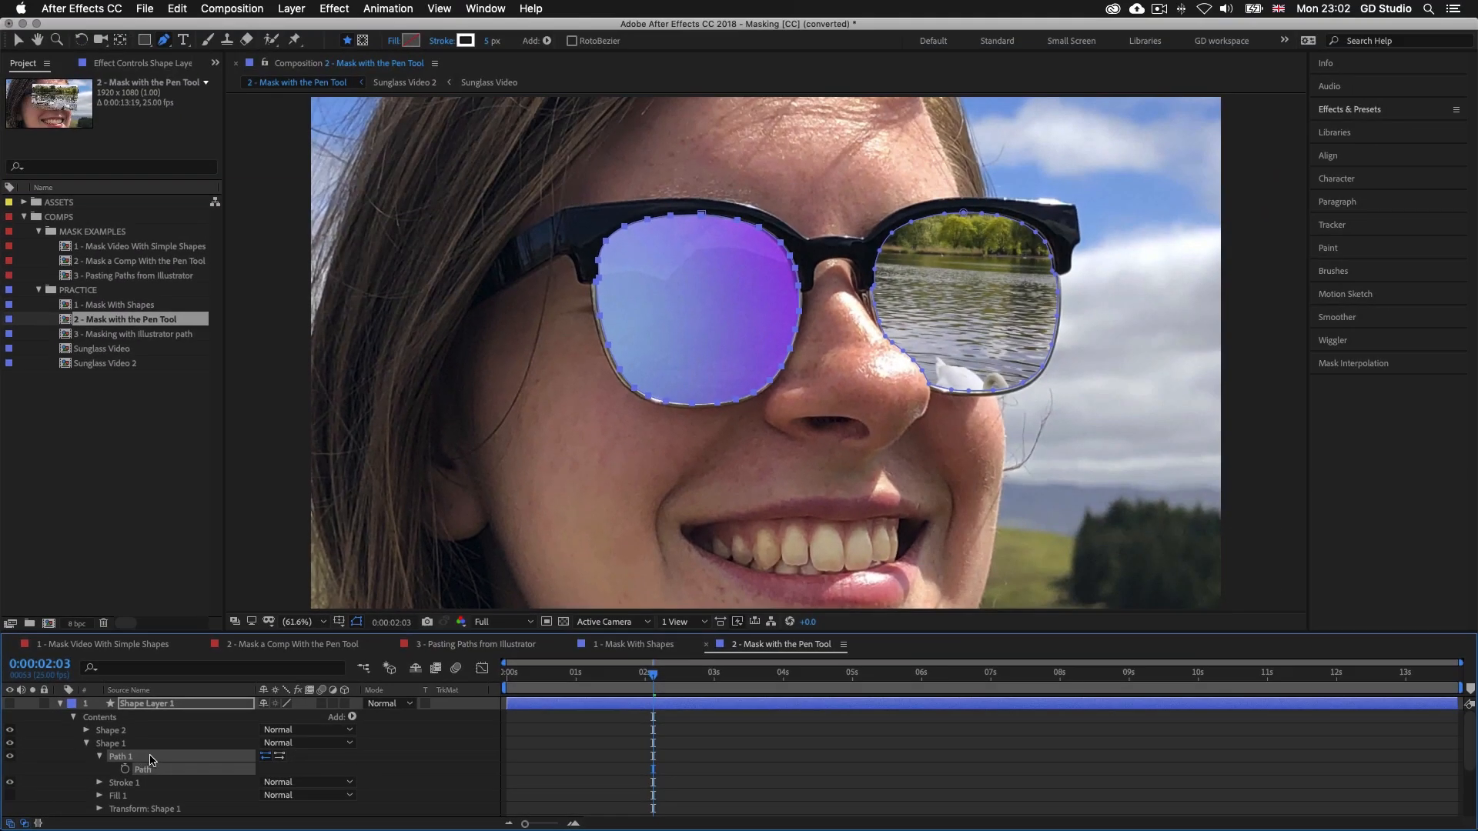
Paste the Shape 1 path into a second Pen Tool mask on Sunglass Video 2 and set the mode of Mask 2 to Add
{"action": "scroll", "coordinate": [330, 668], "scroll_direction": "down", "scroll_amount": 5}
{"action": "left_click", "coordinate": [128, 744]}
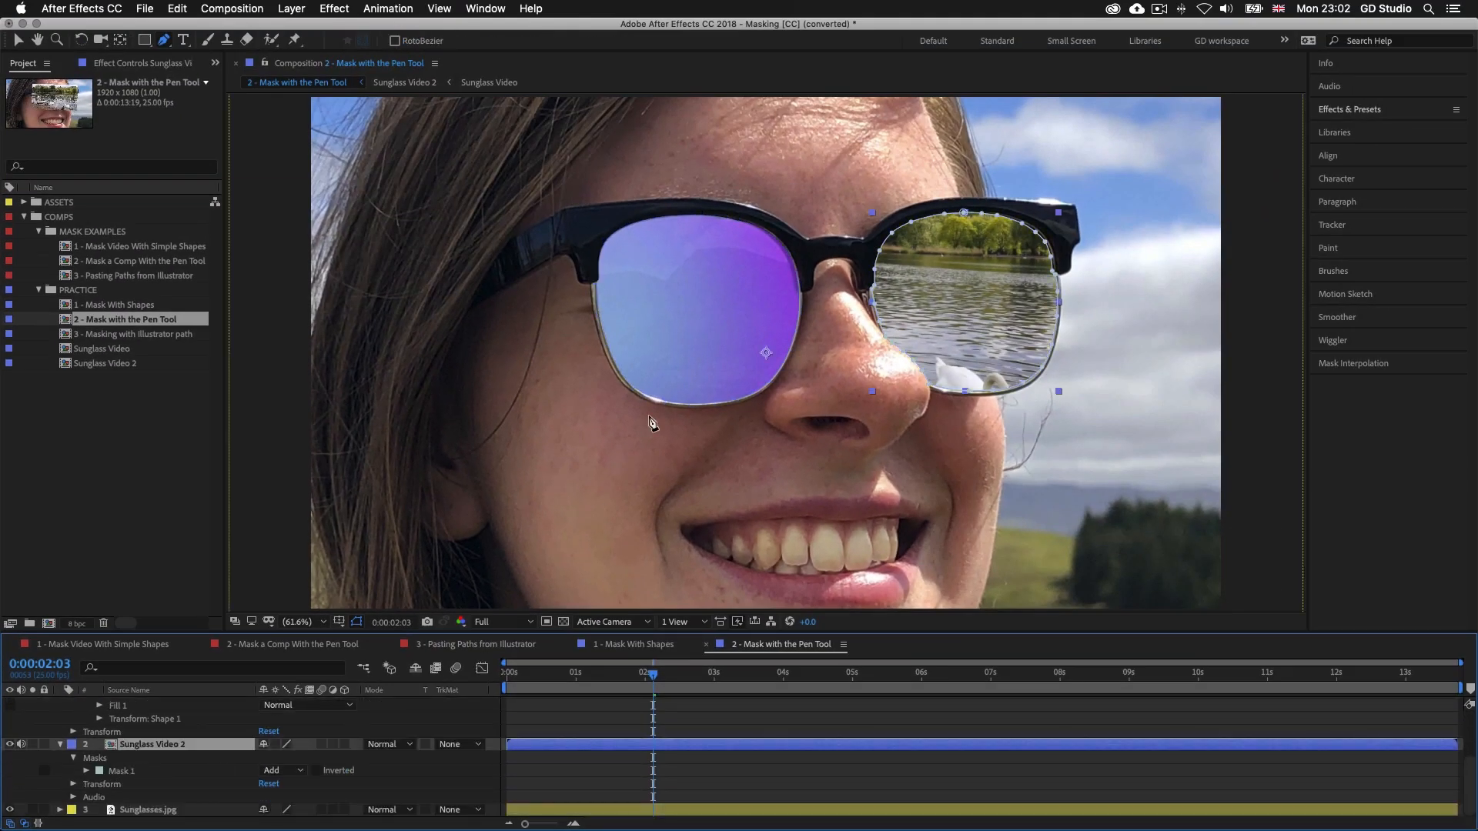
{"action": "key", "text": "g"}
{"action": "key", "text": "g"}
{"action": "left_click", "coordinate": [666, 242]}
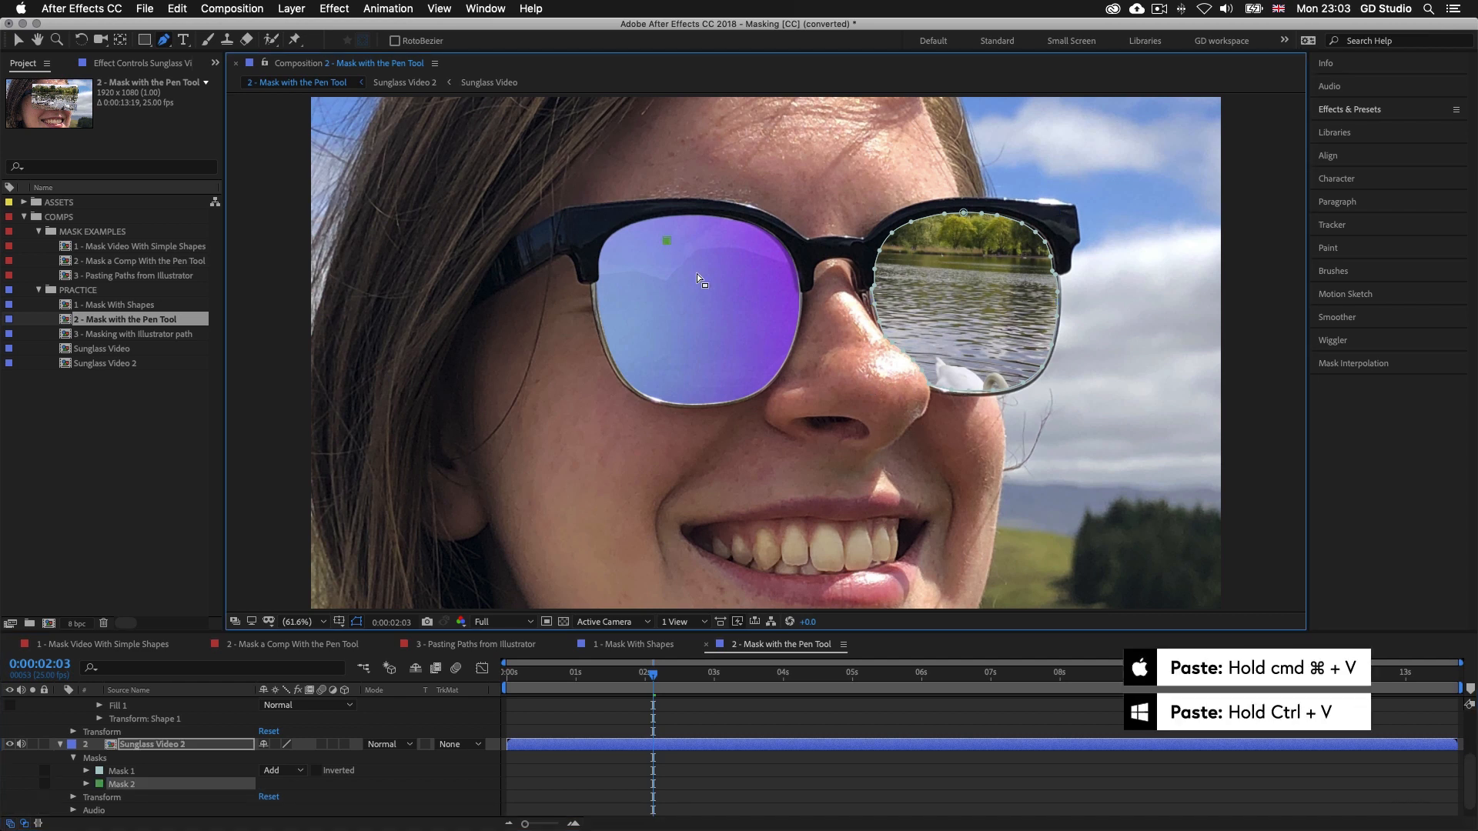
{"action": "key", "text": "super+v"}
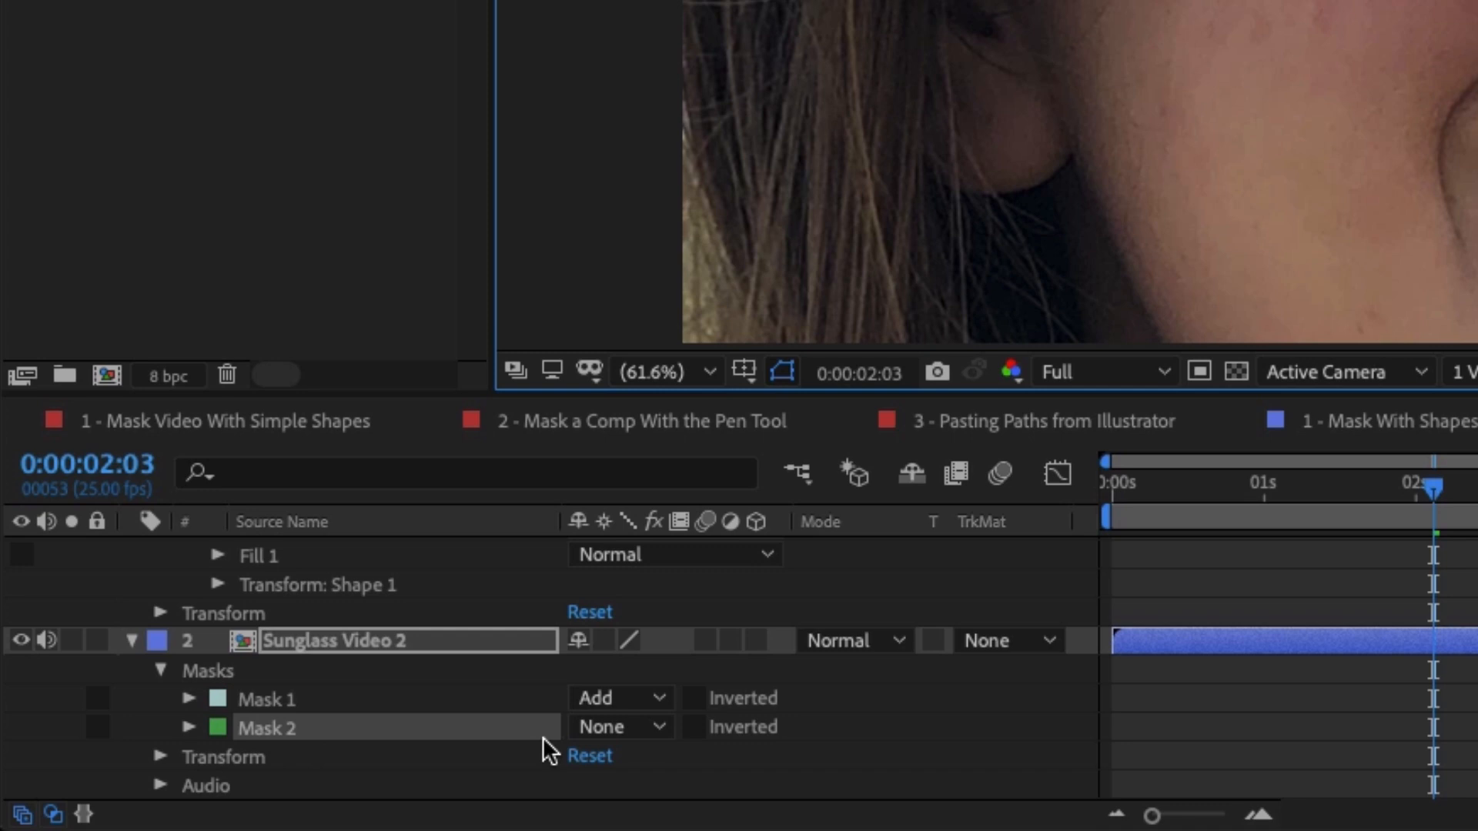
{"action": "left_click", "coordinate": [659, 727]}
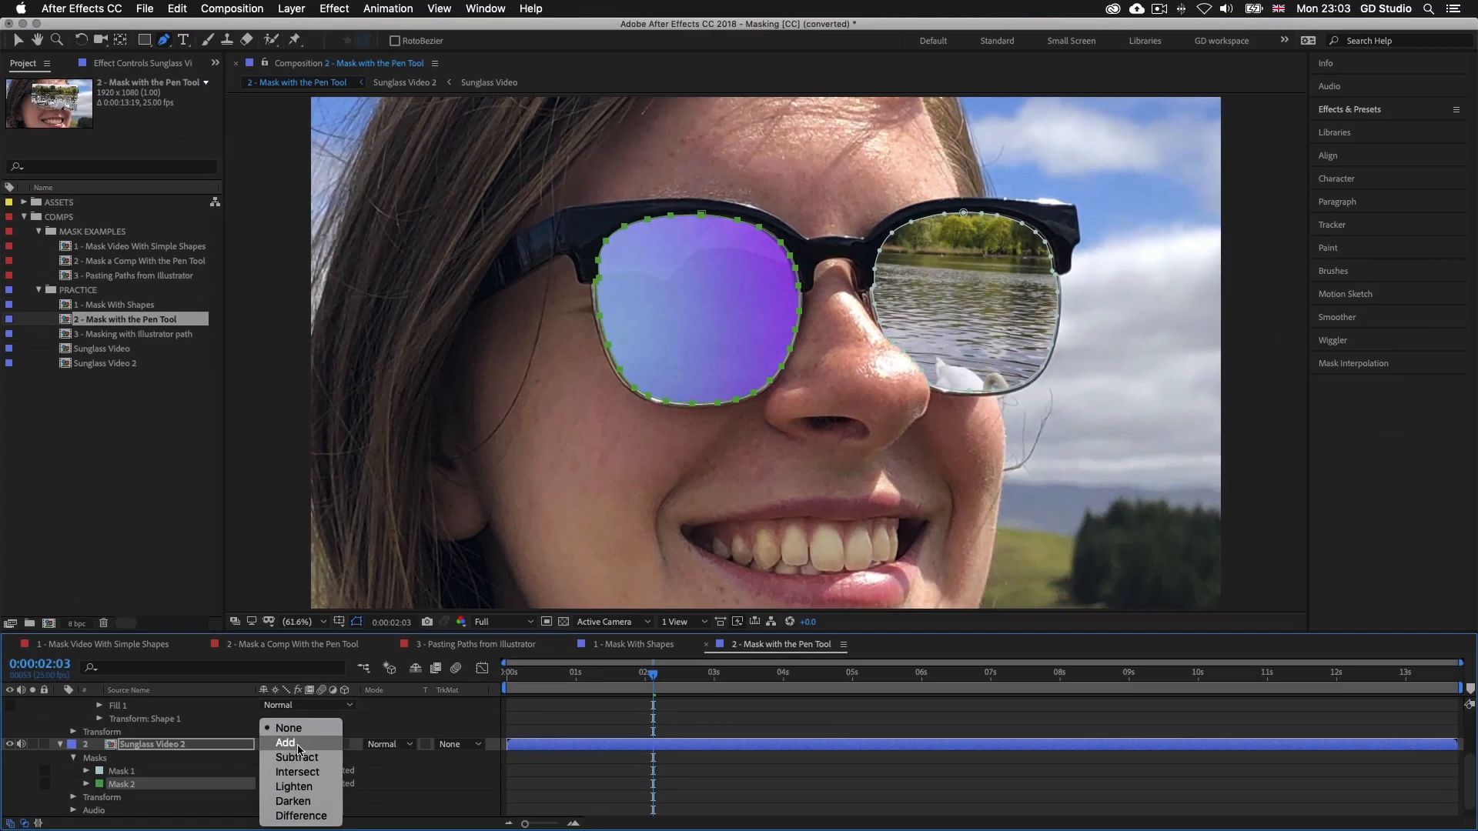
{"action": "left_click", "coordinate": [650, 639]}
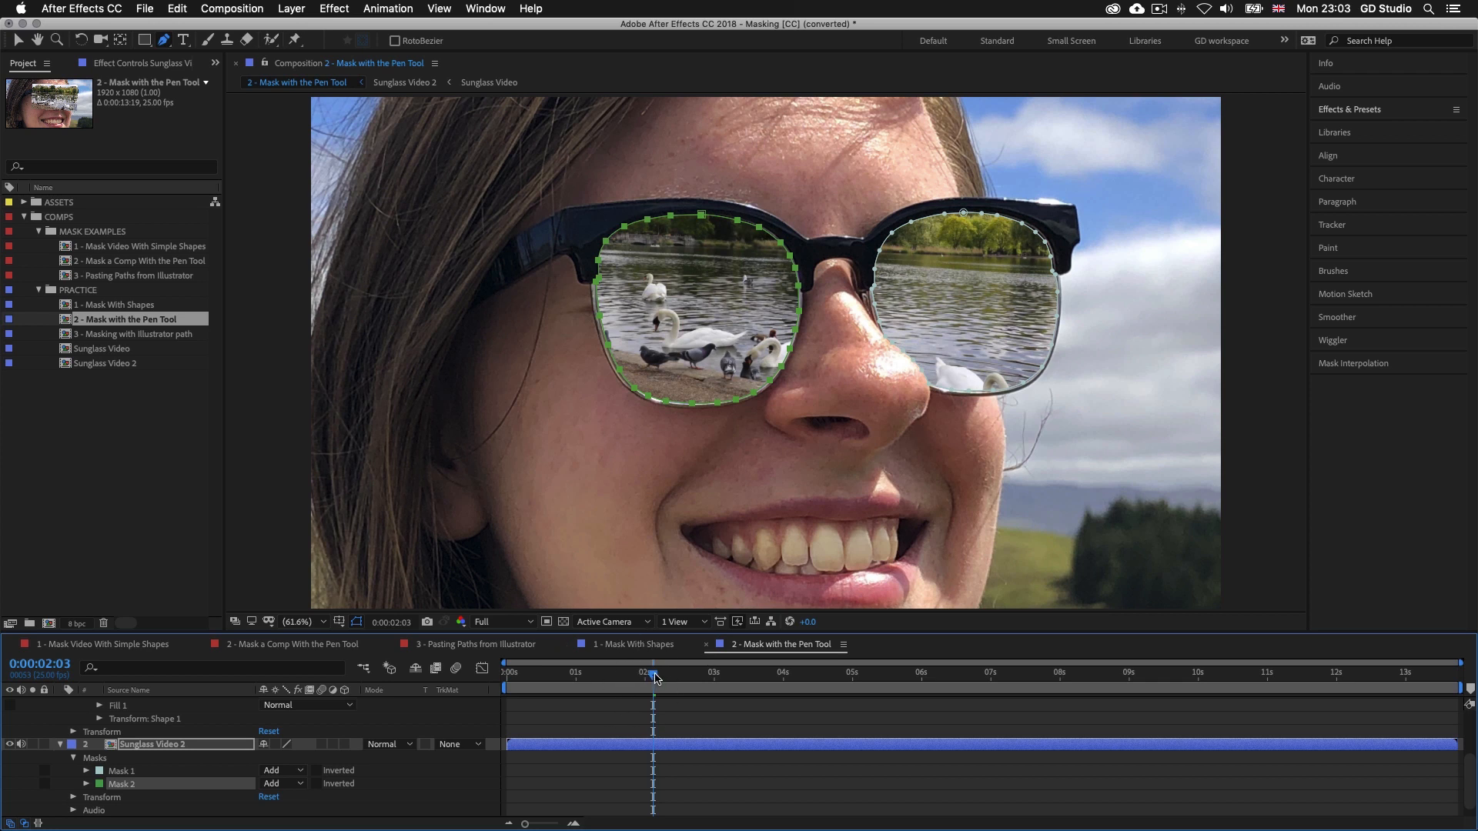
Collapse Shape Layer 1, select the Sunglass Video 2 layer, and move the playhead to 0:00:02:01
{"action": "scroll", "coordinate": [592, 735], "scroll_direction": "up", "scroll_amount": 5}
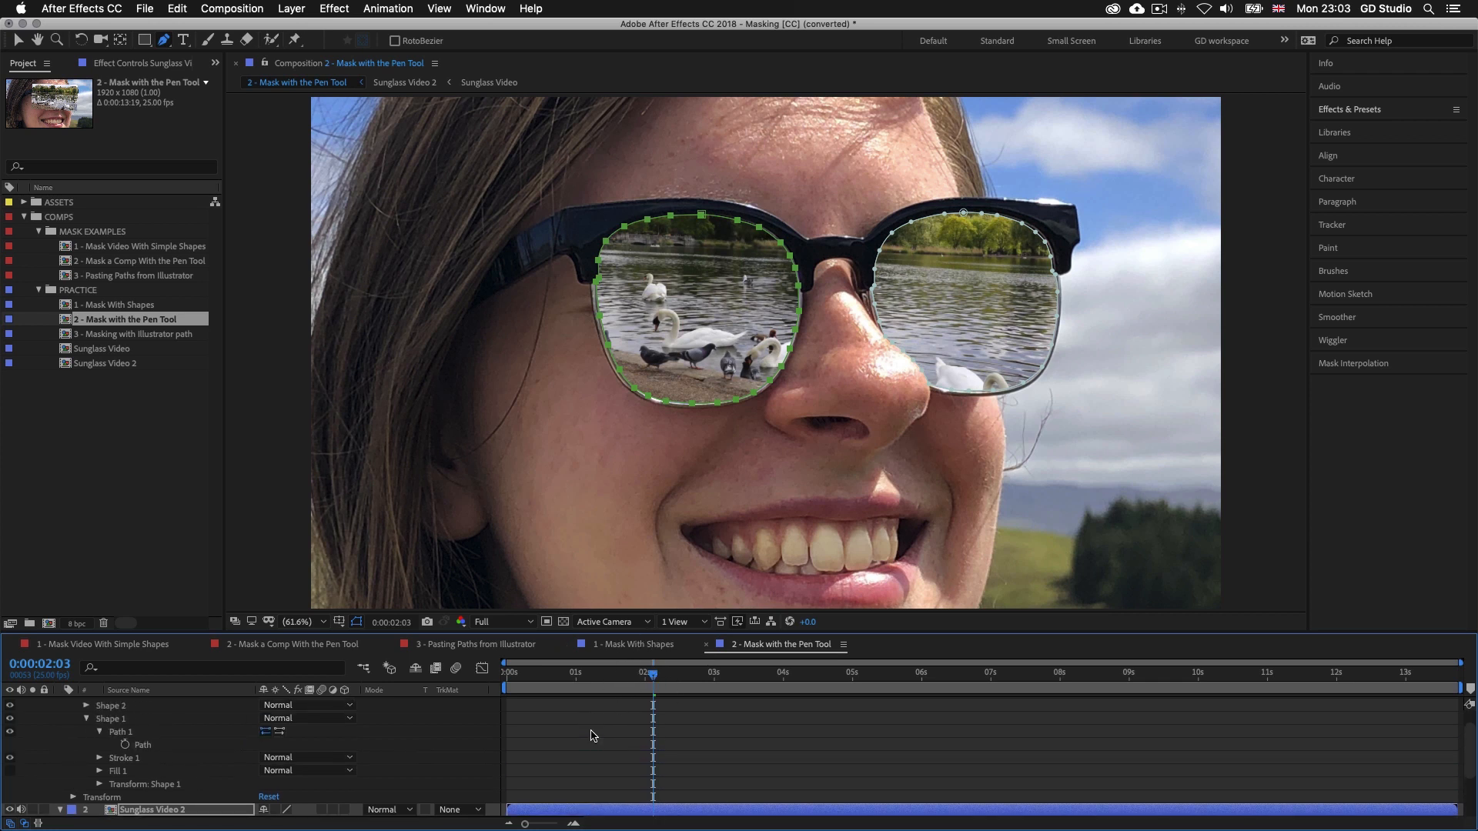
{"action": "left_click", "coordinate": [60, 704]}
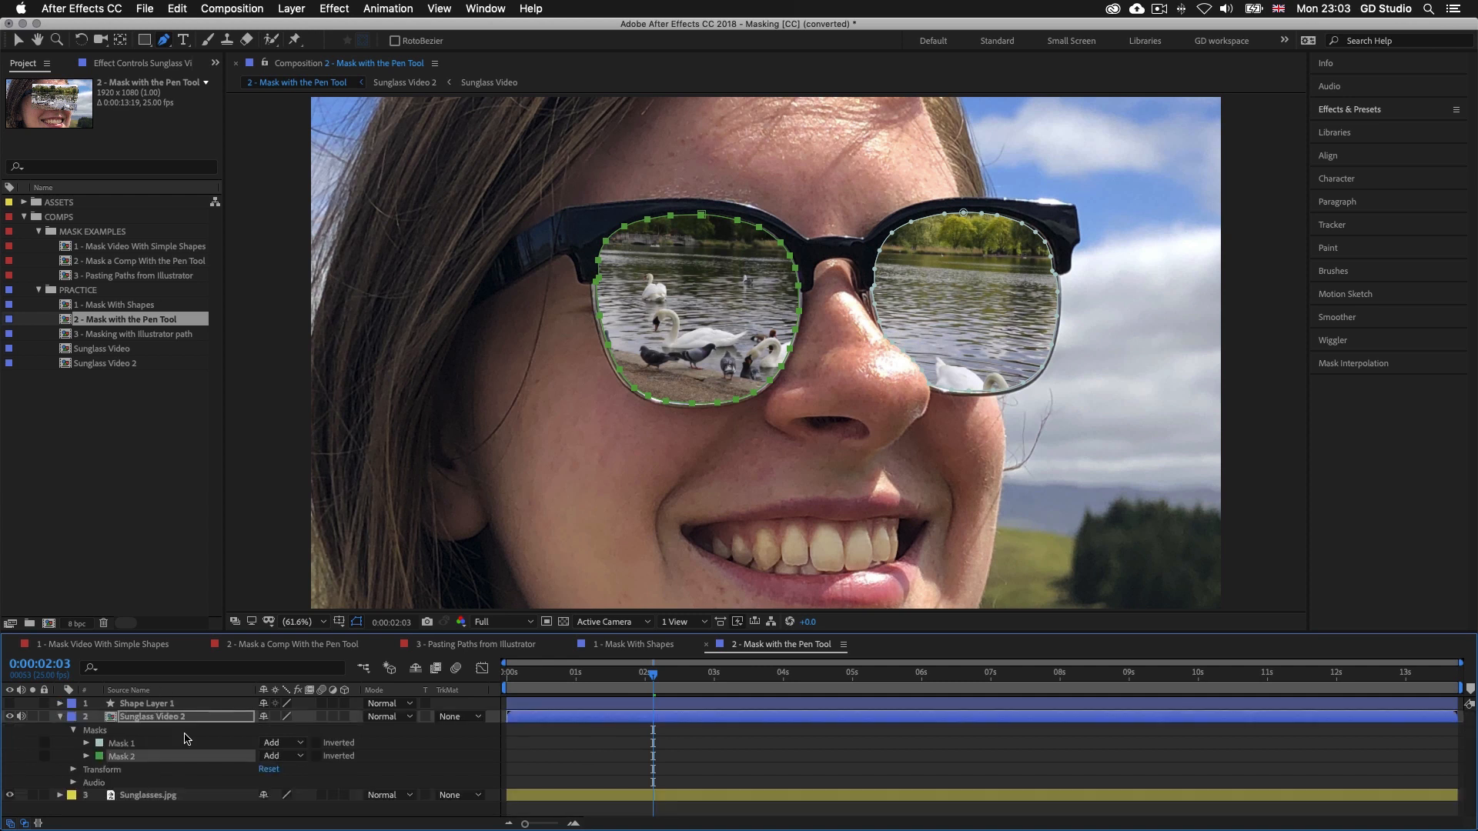
{"action": "left_click", "coordinate": [557, 720]}
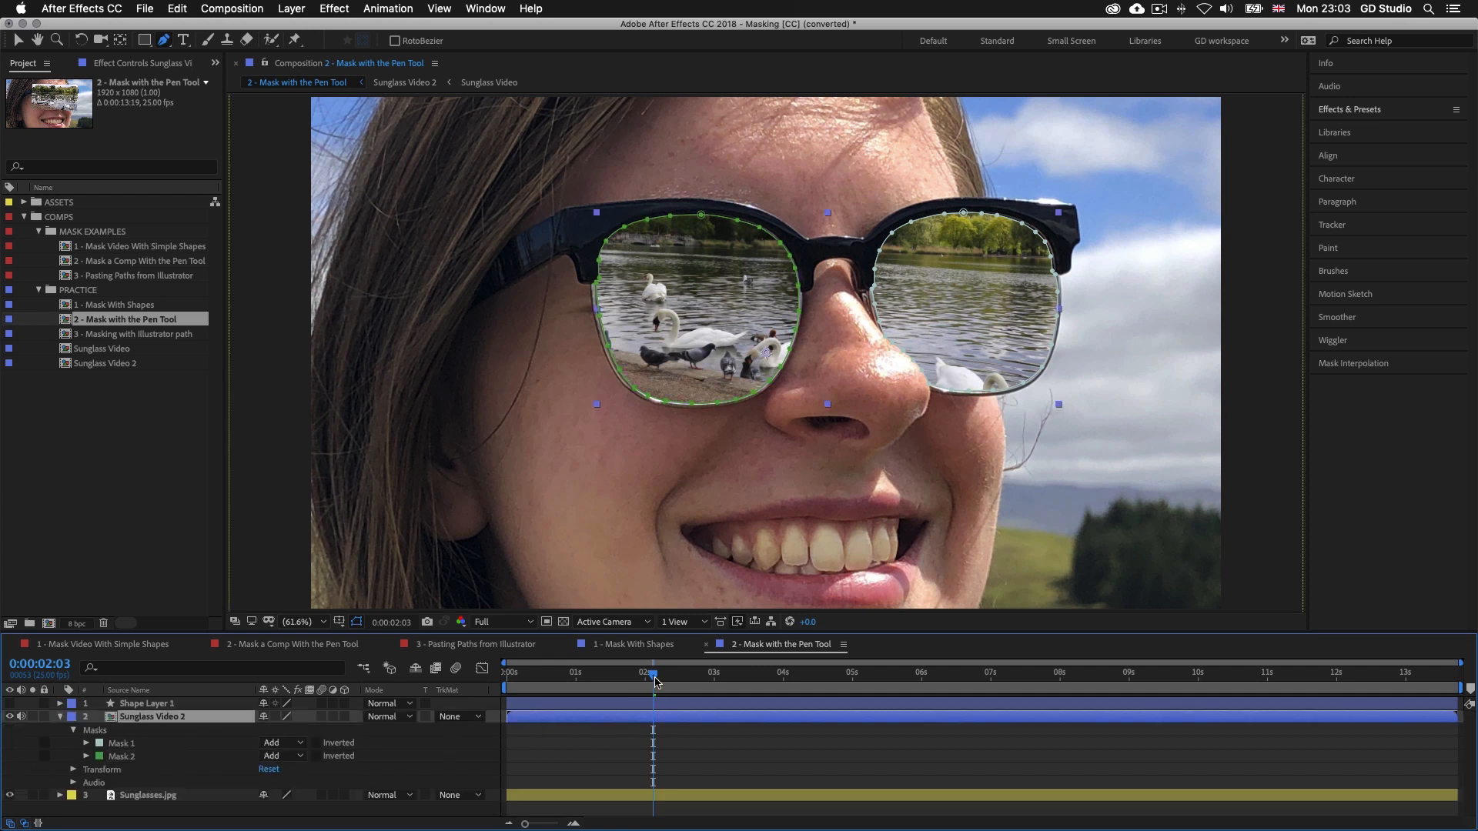
{"action": "mouse_move", "coordinate": [653, 676]}
{"action": "left_mouse_down"}
{"action": "mouse_move", "coordinate": [900, 677]}
{"action": "mouse_move", "coordinate": [647, 674]}
{"action": "left_mouse_up"}
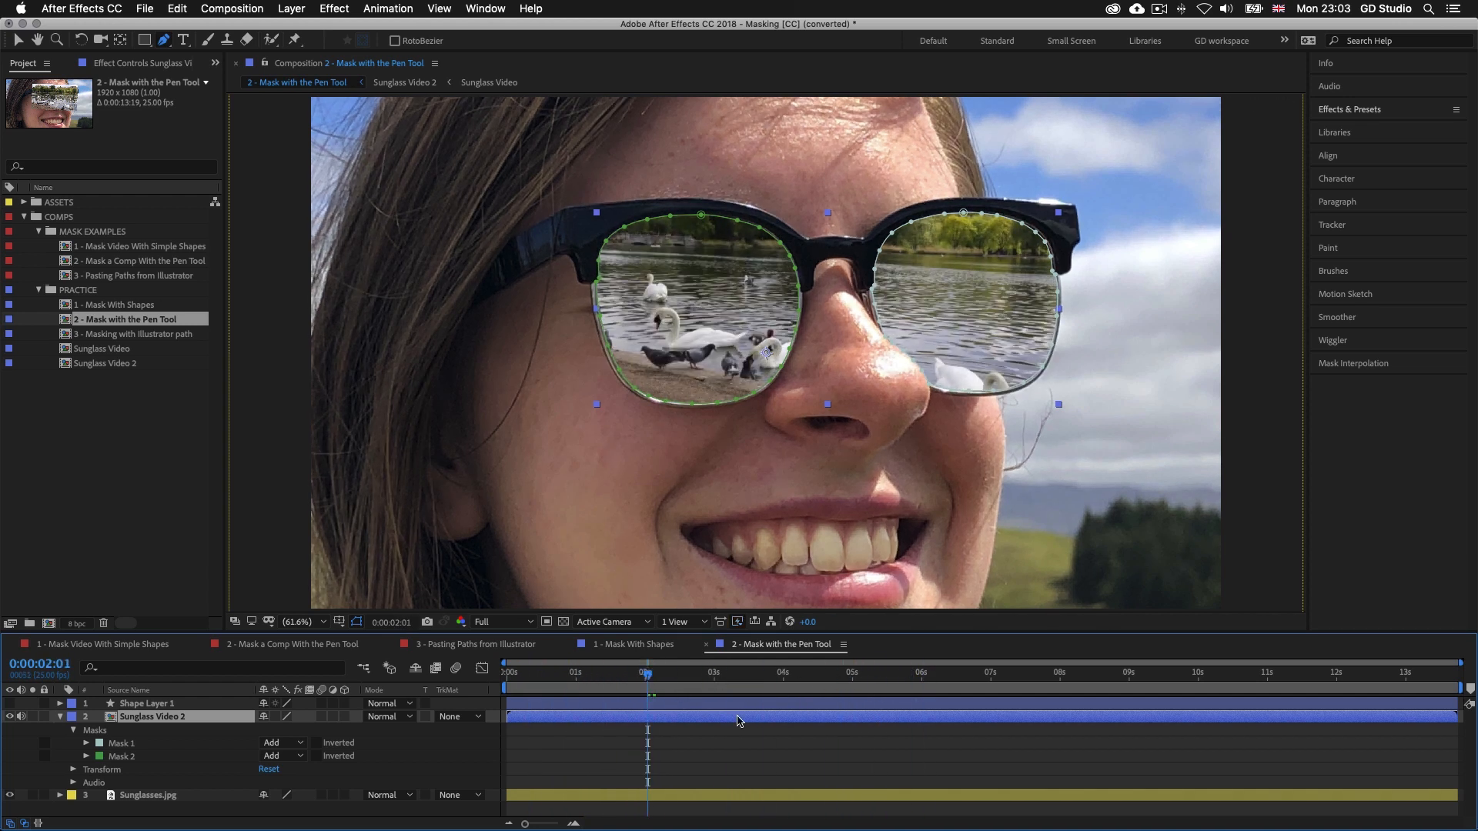
Open the Sunglass Video 2 composition and the Sunglass Video composition nested inside it to inspect the SWAN_2.mp4 footage
{"action": "double_click", "coordinate": [167, 718]}
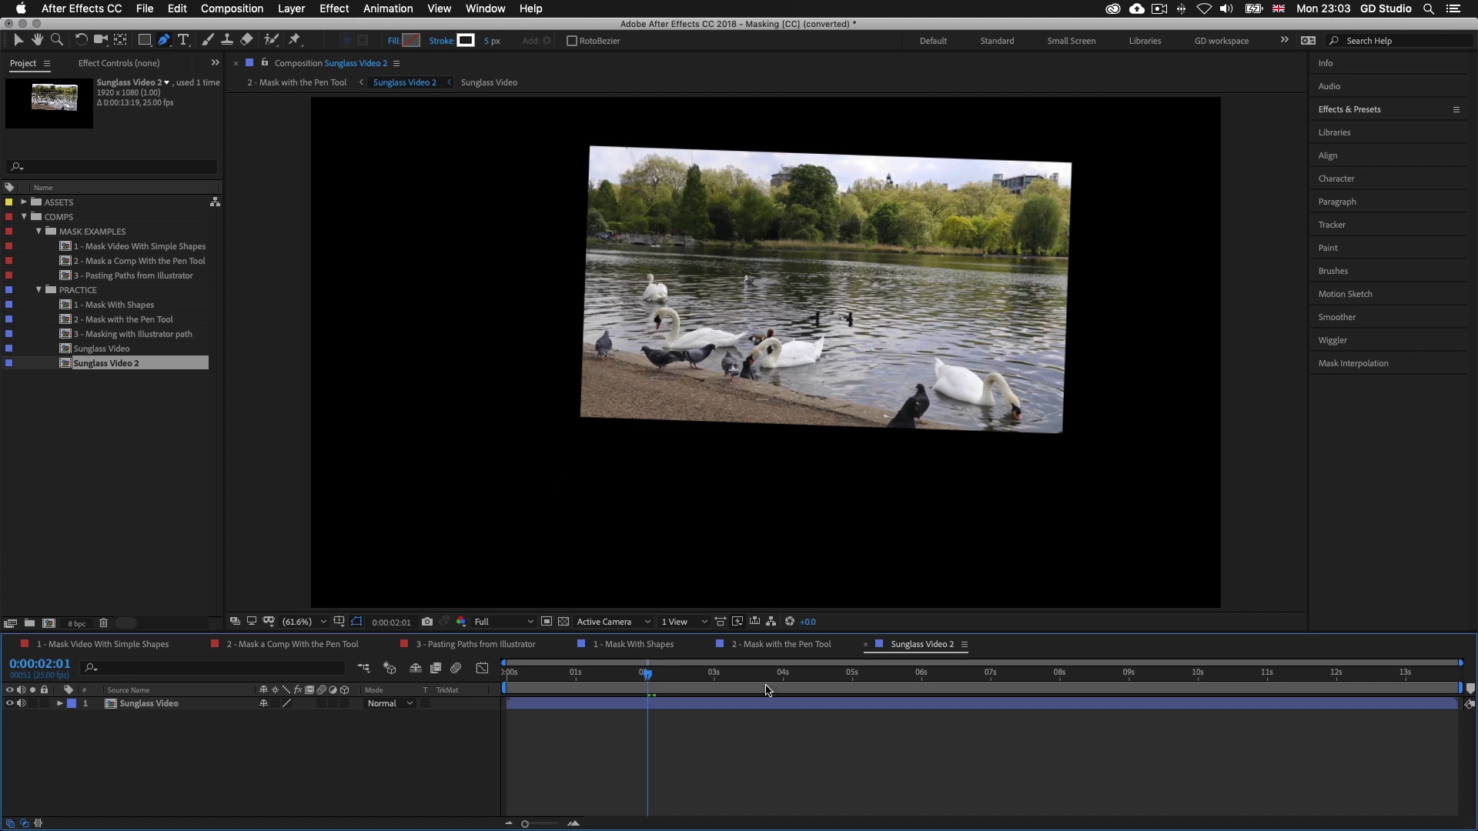
{"action": "left_click", "coordinate": [593, 705]}
{"action": "double_click", "coordinate": [575, 705]}
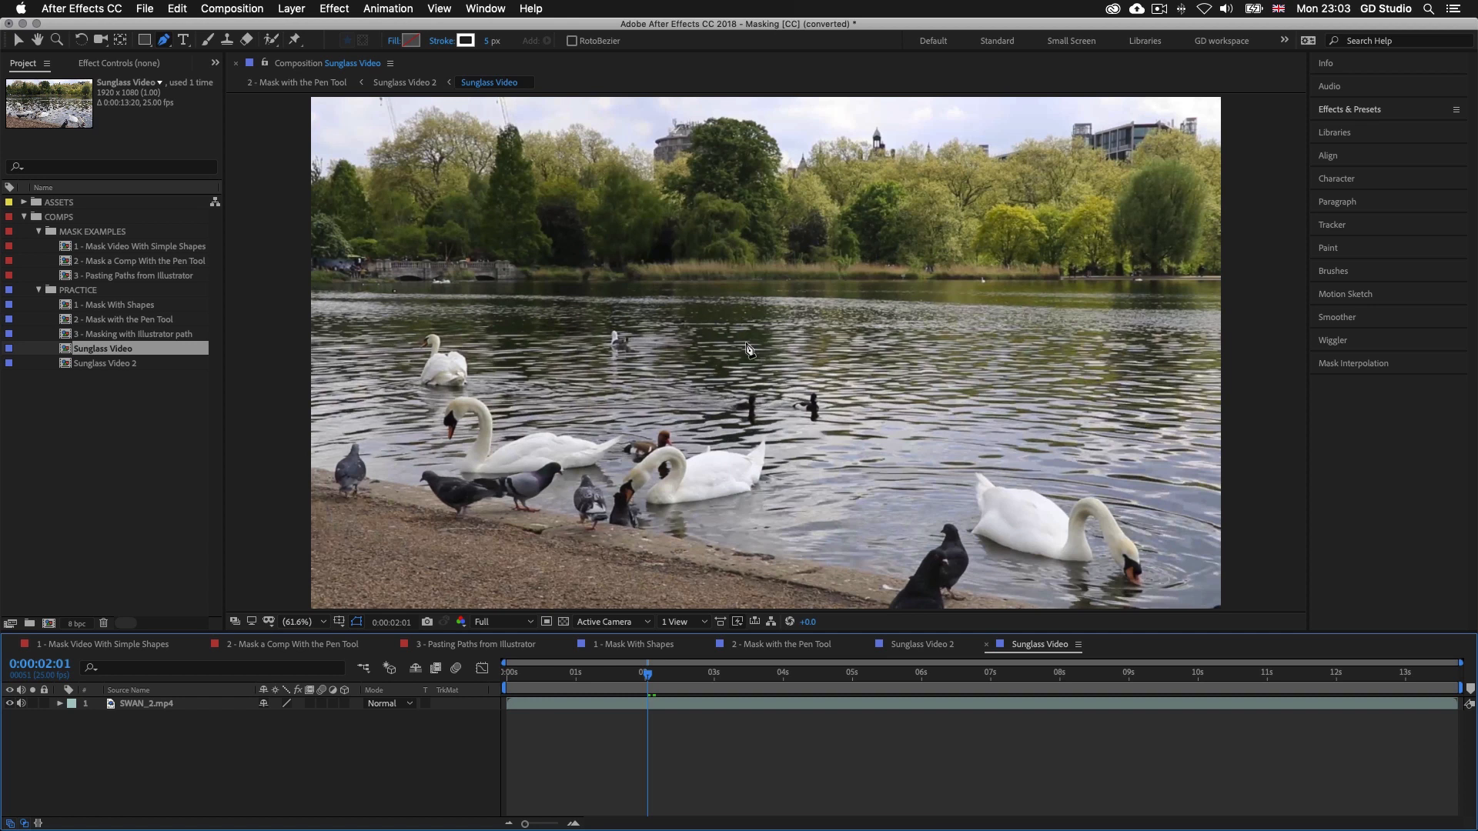
Find the Black & White effect and apply it to the SWAN_2.mp4 layer
{"action": "left_click", "coordinate": [1363, 116]}
{"action": "left_click", "coordinate": [1359, 128]}
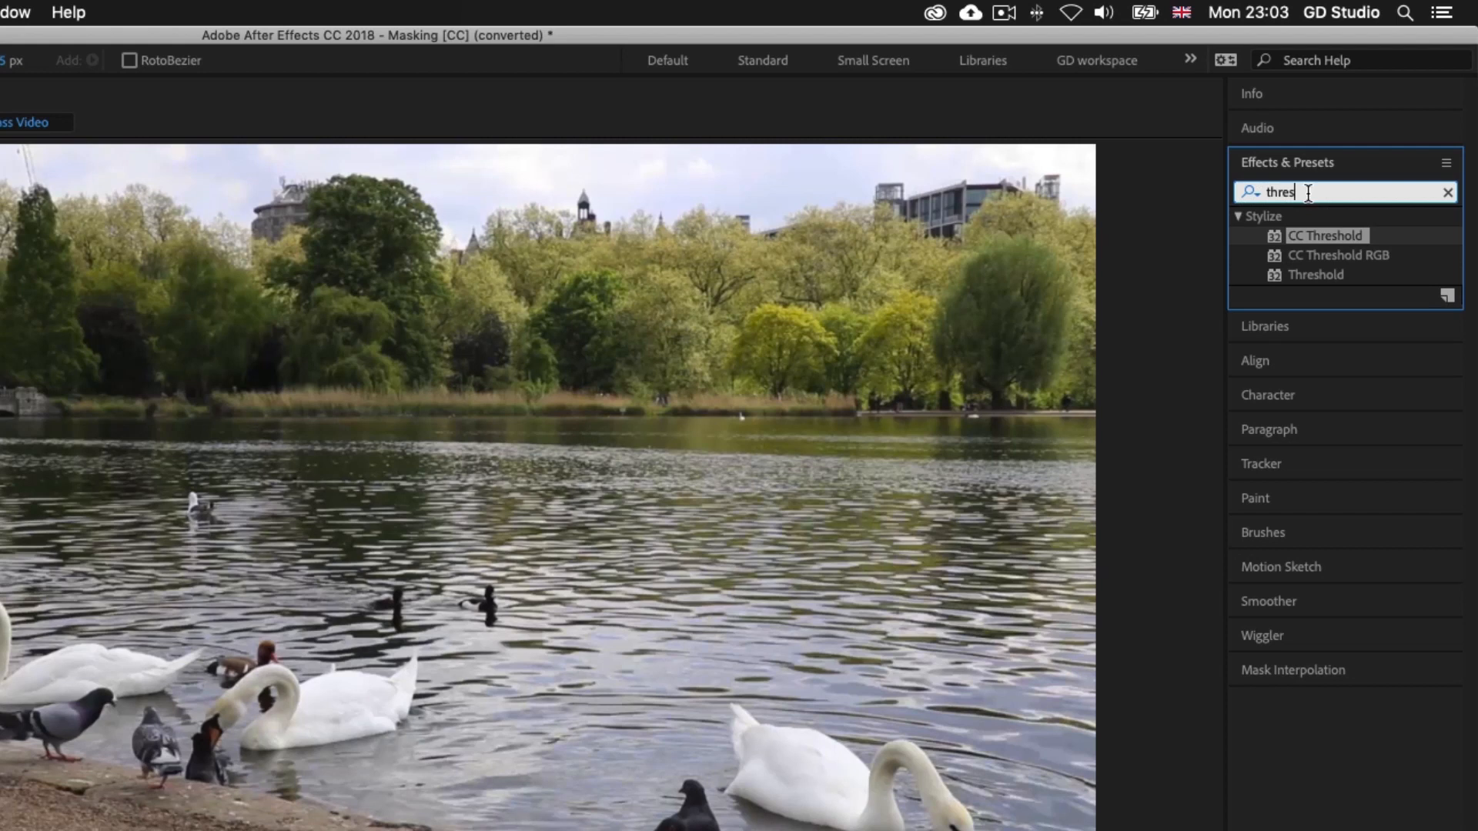
{"action": "key", "text": "super+a"}
{"action": "type", "text": "black"}
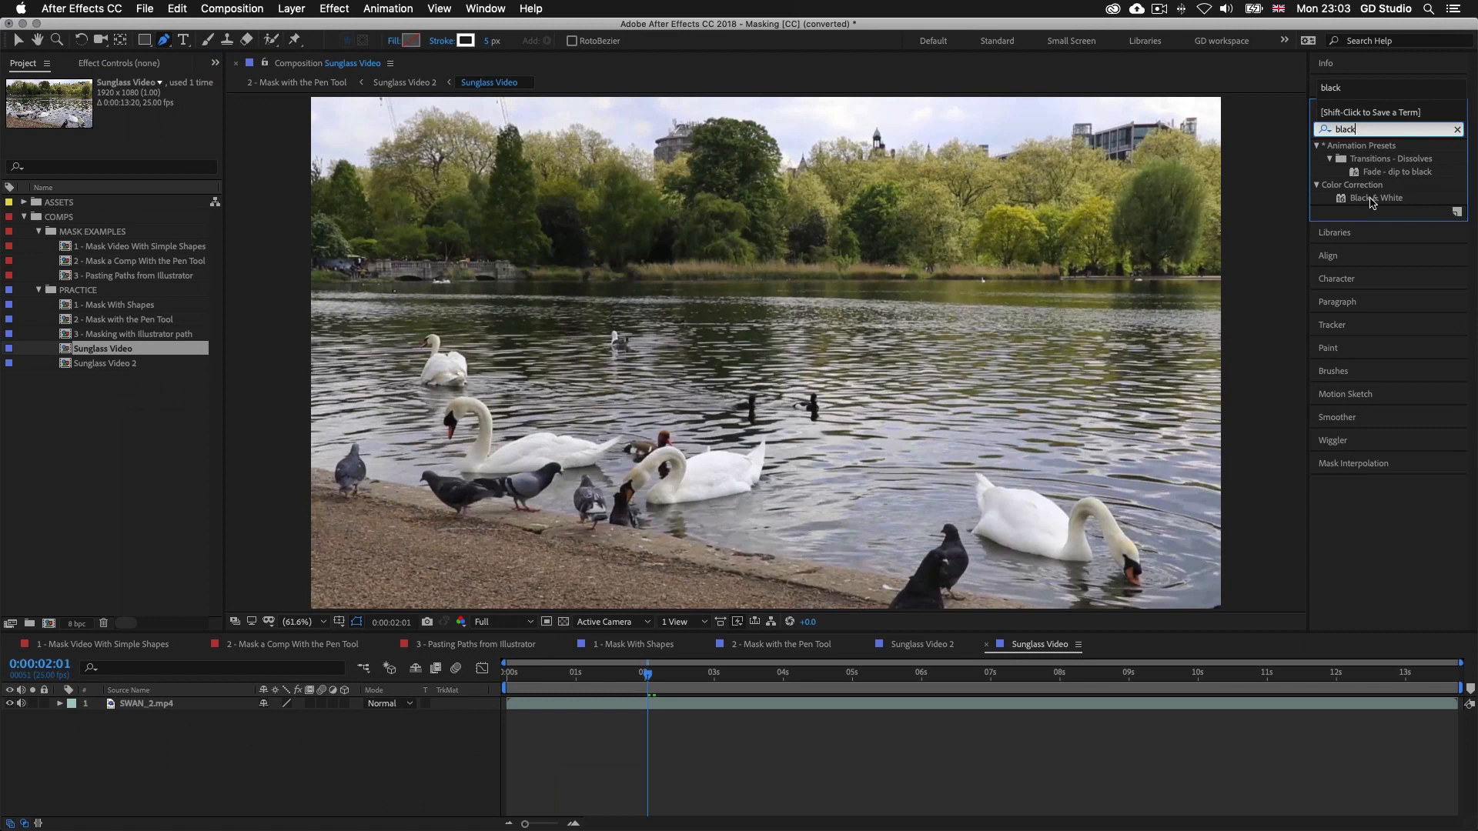
{"action": "left_click_drag", "start_coordinate": [1314, 294], "coordinate": [484, 830]}
{"action": "left_click_drag", "start_coordinate": [812, 674], "coordinate": [795, 709]}
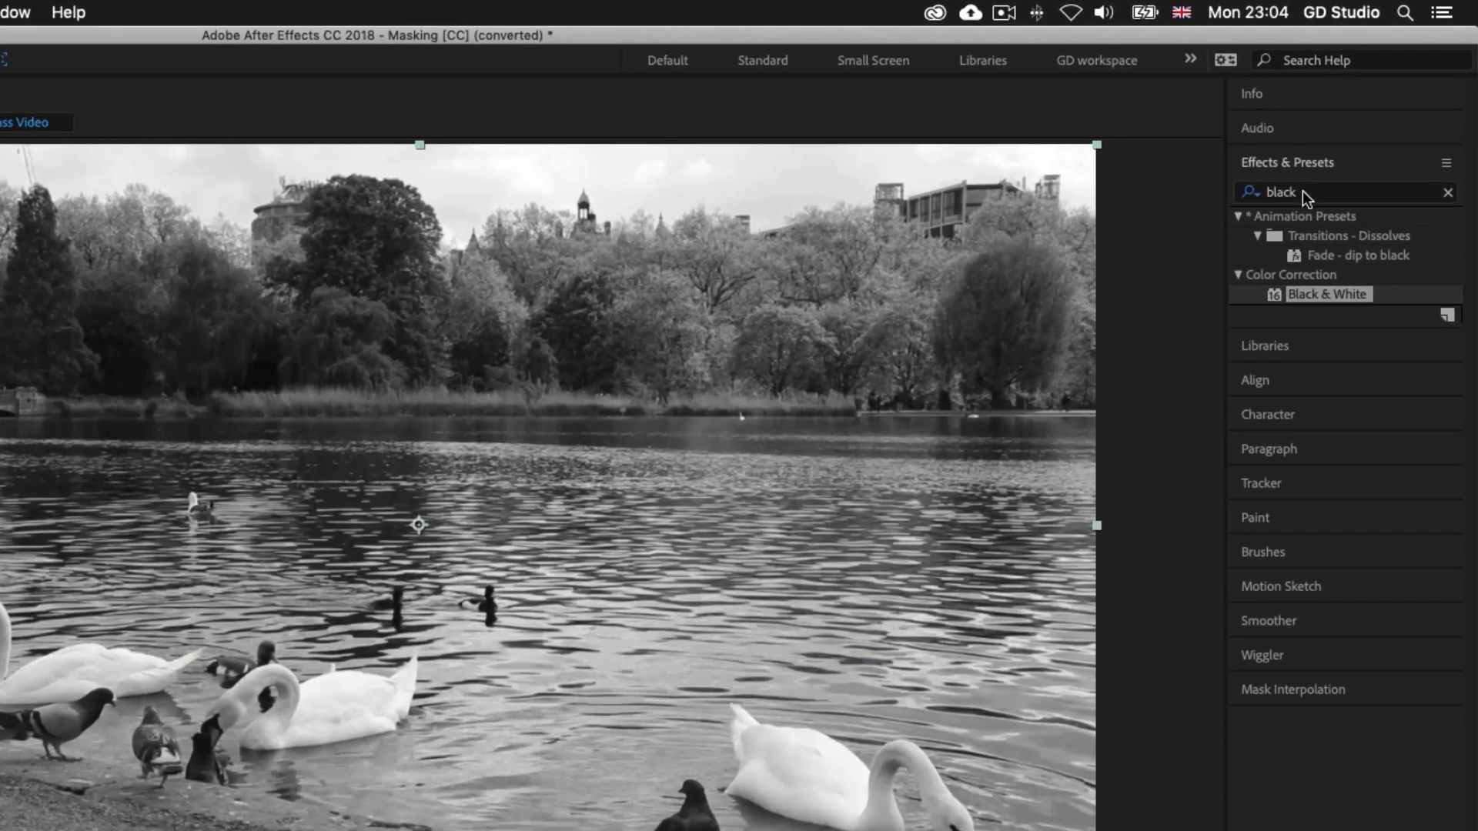
Apply the Warp effect to the SWAN_2.mp4 layer and set its Warp Style to FishEye
{"action": "left_click", "coordinate": [1363, 127]}
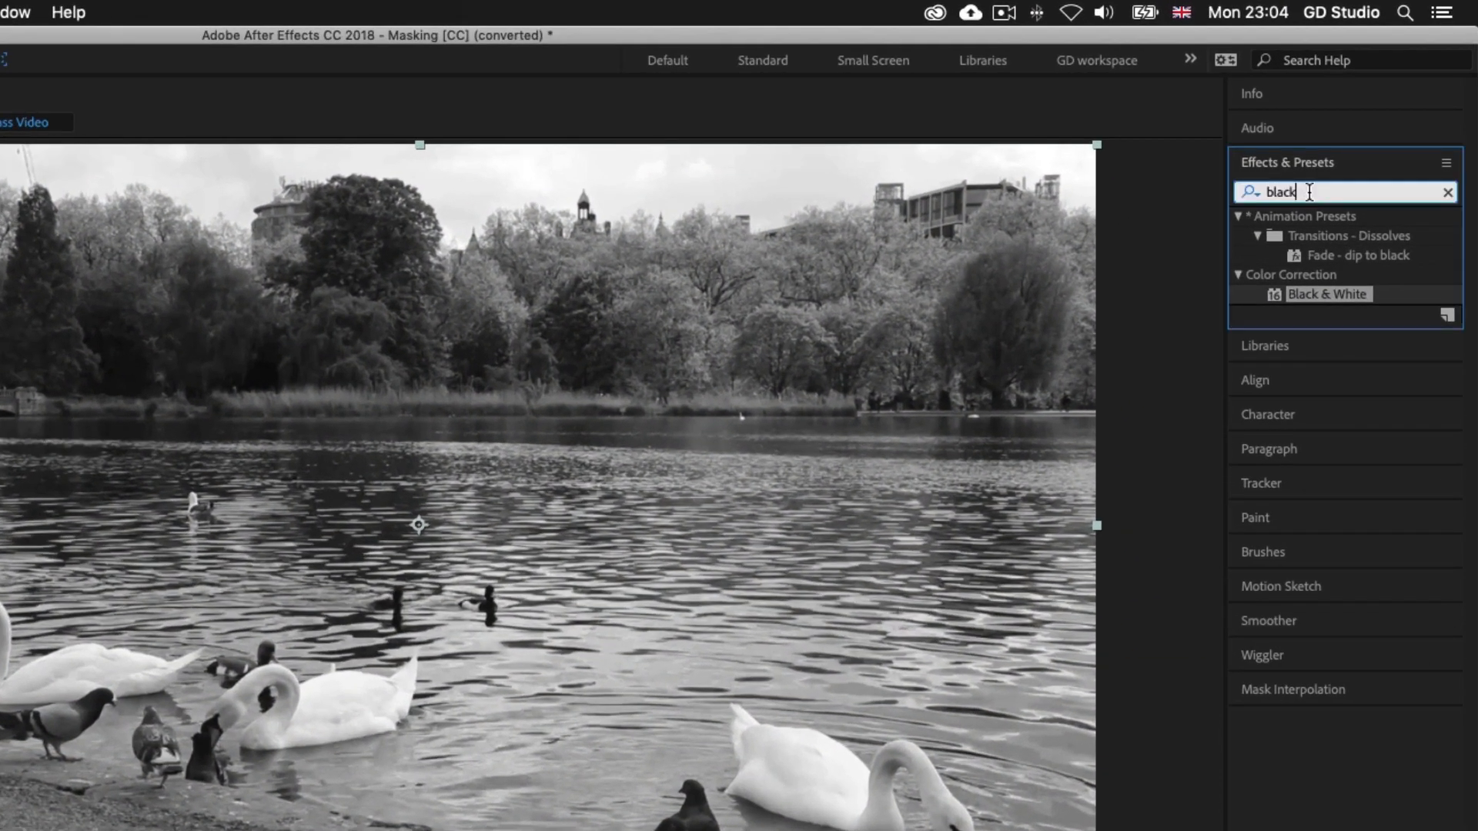
{"action": "key", "text": "BackSpace"}
{"action": "key", "text": "BackSpace"}
{"action": "key", "text": "BackSpace"}
{"action": "key", "text": "BackSpace"}
{"action": "type", "text": "warp"}
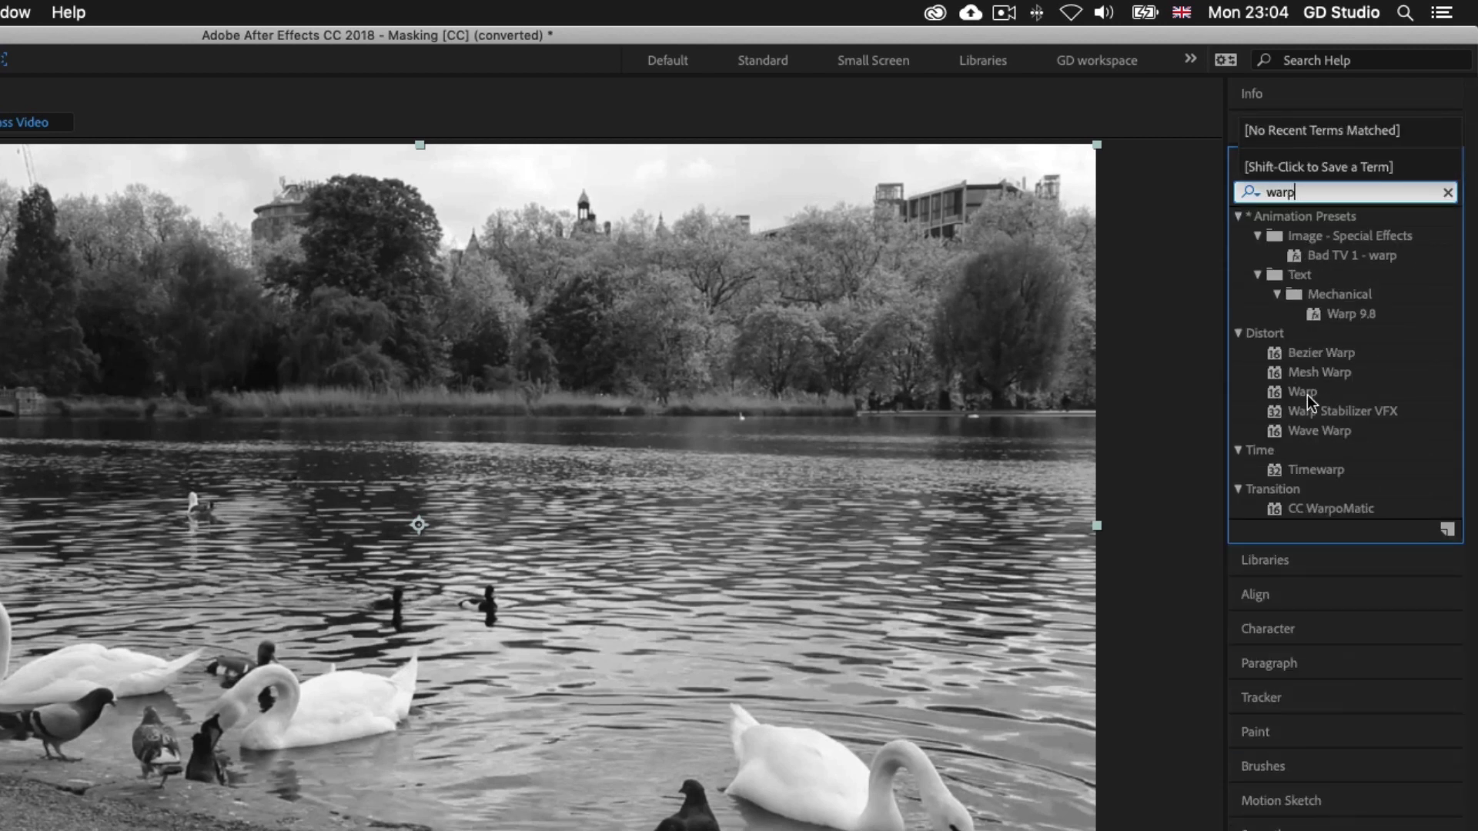
{"action": "left_click", "coordinate": [1307, 395]}
{"action": "left_click_drag", "start_coordinate": [1298, 391], "coordinate": [765, 708]}
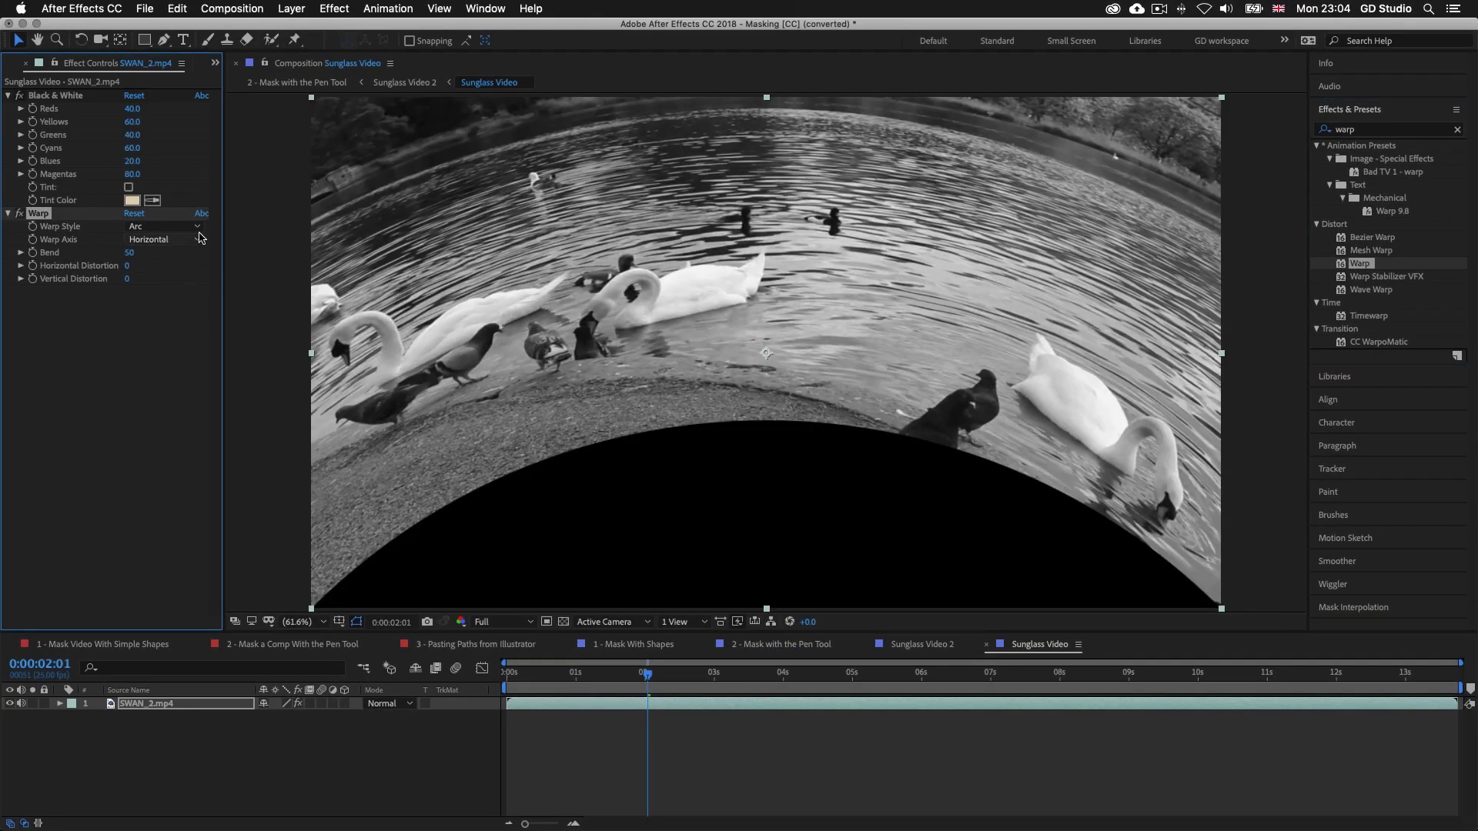
{"action": "left_click", "coordinate": [167, 226]}
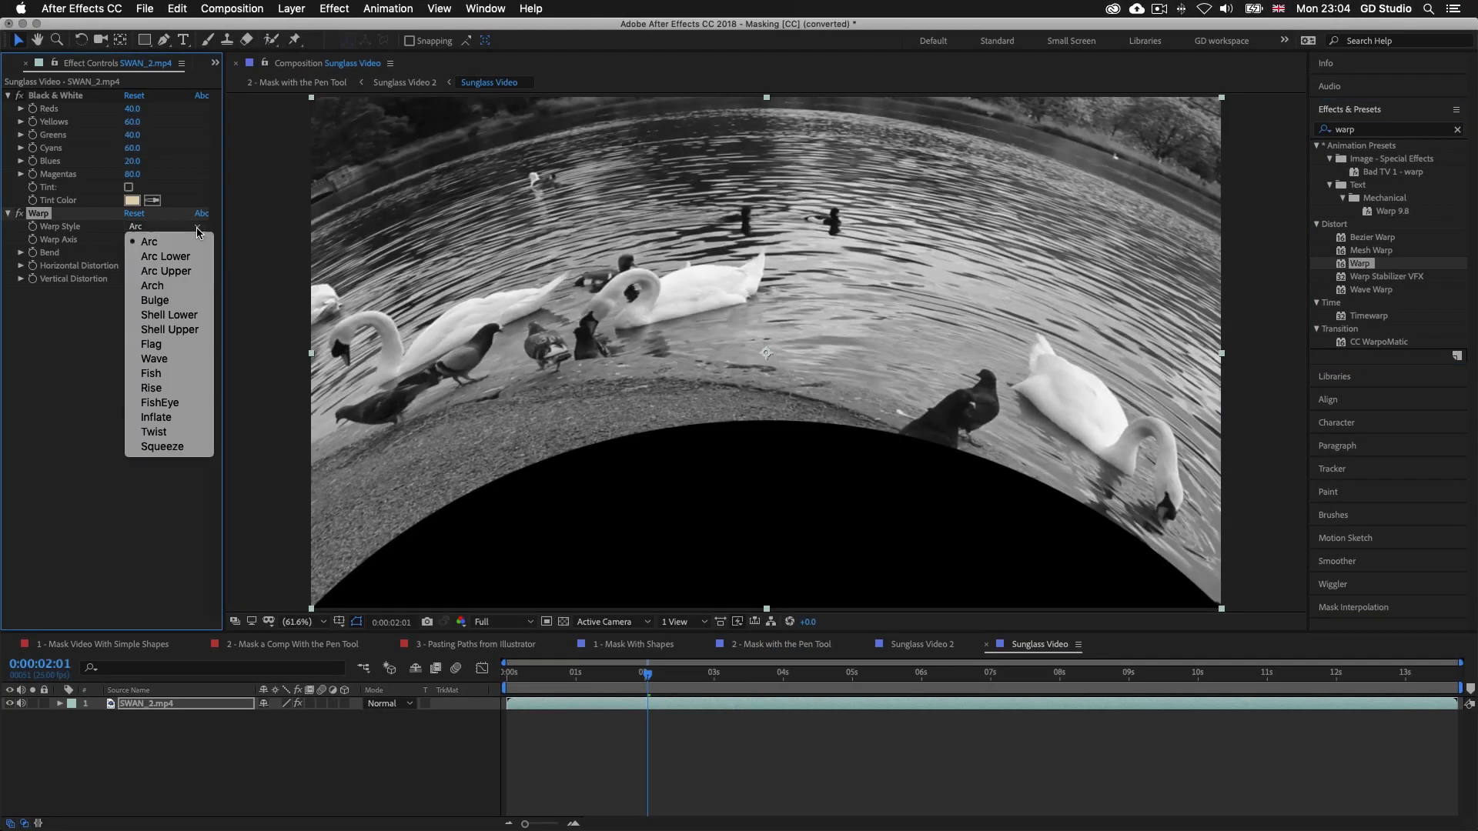
{"action": "left_click", "coordinate": [177, 403]}
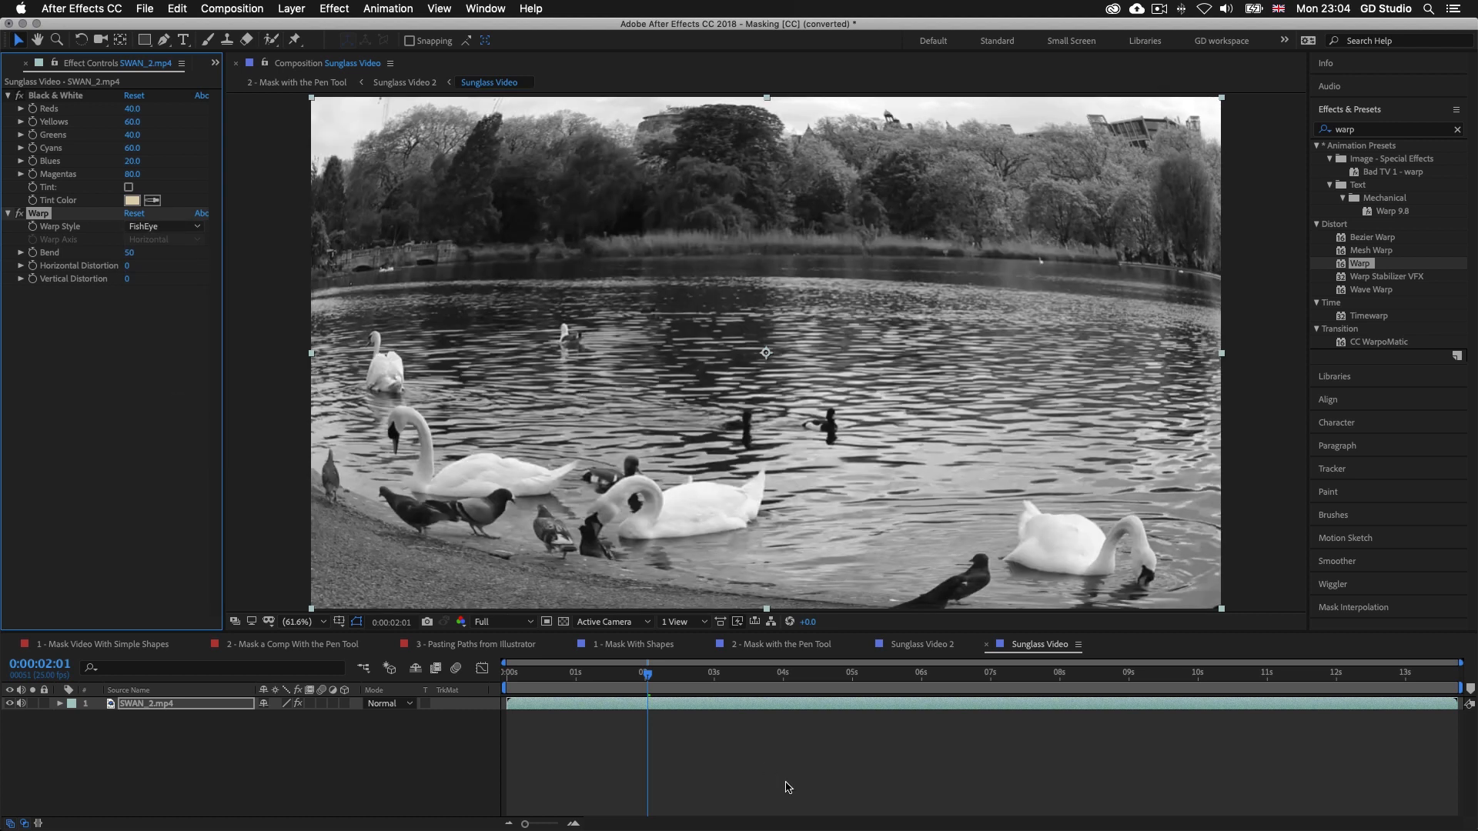
With no layer selected, choose the Rectangle Tool and set its fill type to a linear gradient
{"action": "left_click", "coordinate": [788, 787]}
{"action": "left_click", "coordinate": [144, 40]}
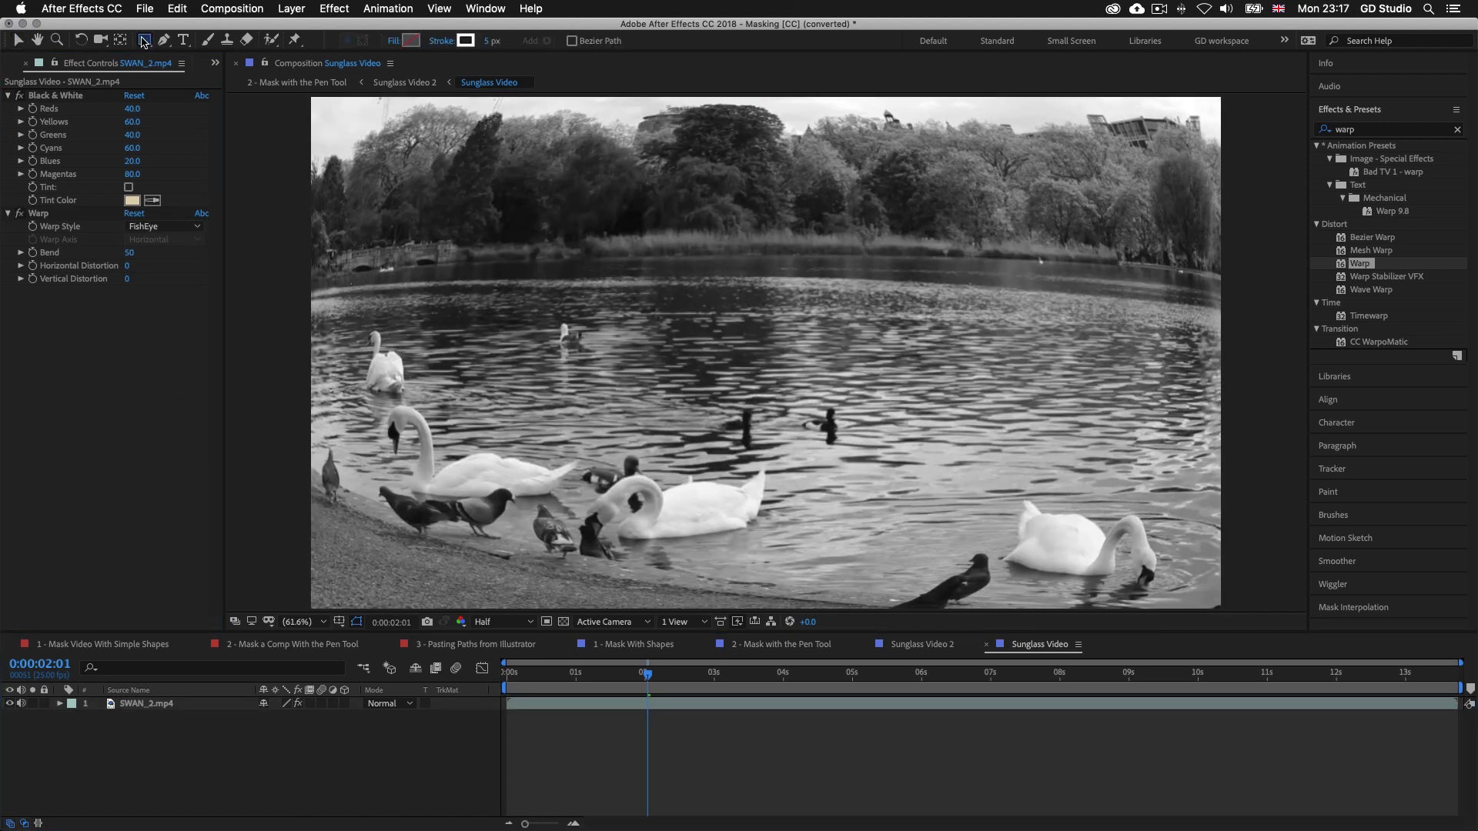
{"action": "left_click", "coordinate": [393, 43]}
{"action": "left_click", "coordinate": [700, 387]}
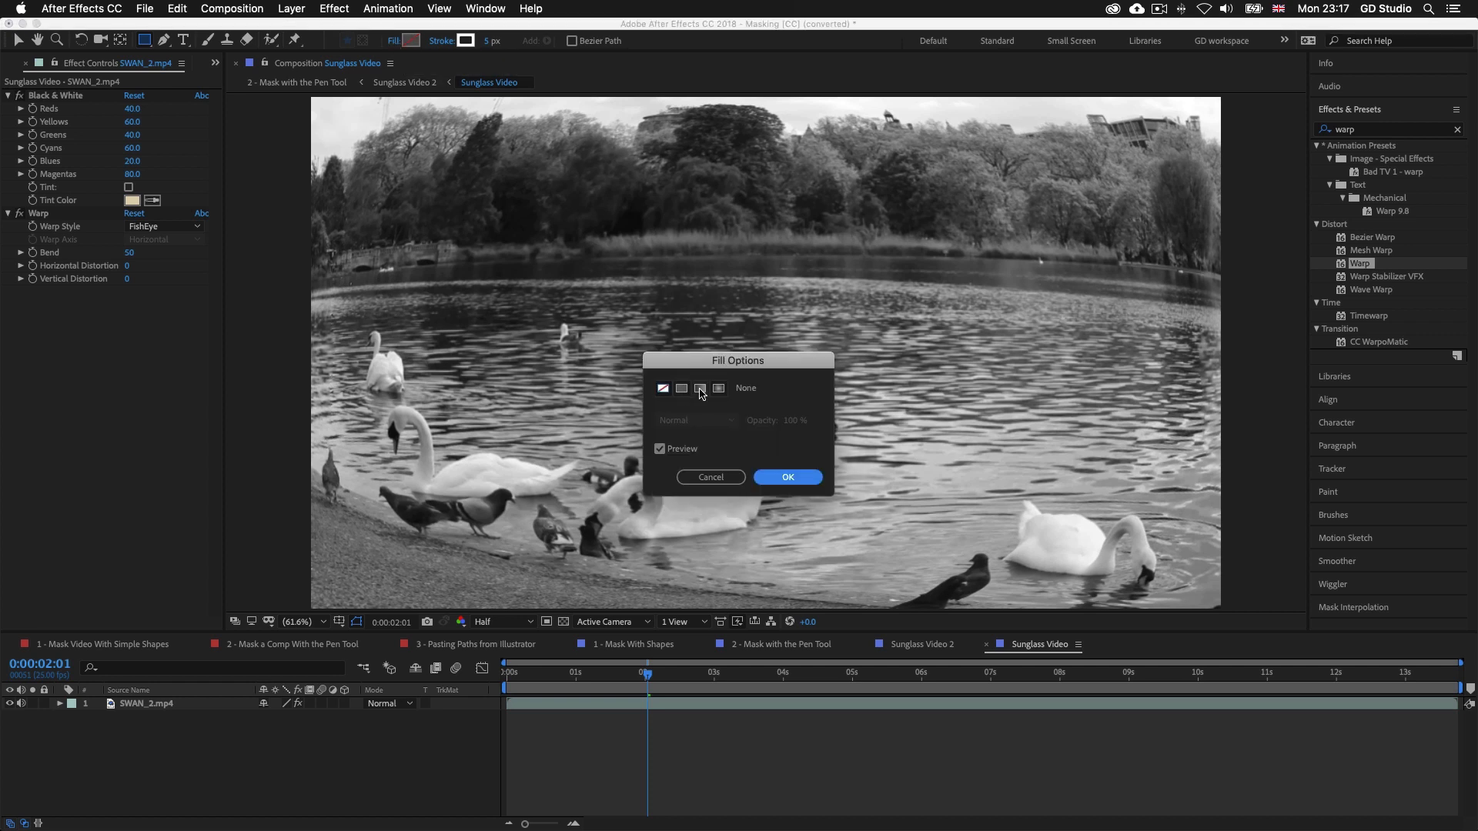
{"action": "left_click", "coordinate": [777, 476]}
Set the stroke width to 0 px, draw a rectangle over the swan footage, and fit it to the composition area
{"action": "left_click_drag", "start_coordinate": [487, 45], "coordinate": [392, 41]}
{"action": "mouse_move", "coordinate": [504, 183]}
{"action": "left_mouse_down"}
{"action": "mouse_move", "coordinate": [601, 285]}
{"action": "mouse_move", "coordinate": [660, 315]}
{"action": "left_mouse_up"}
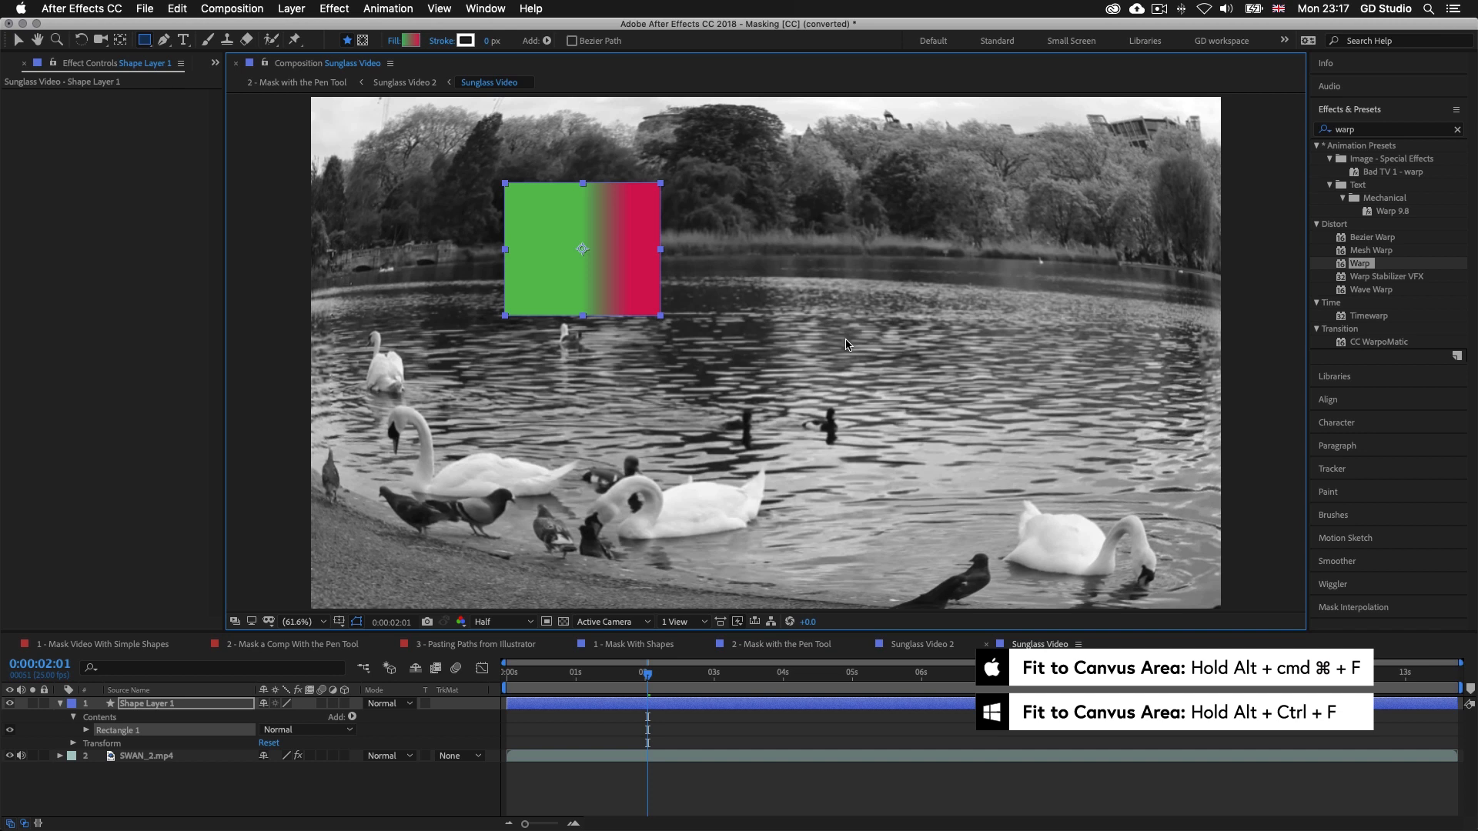
{"action": "key", "text": "alt+super+f"}
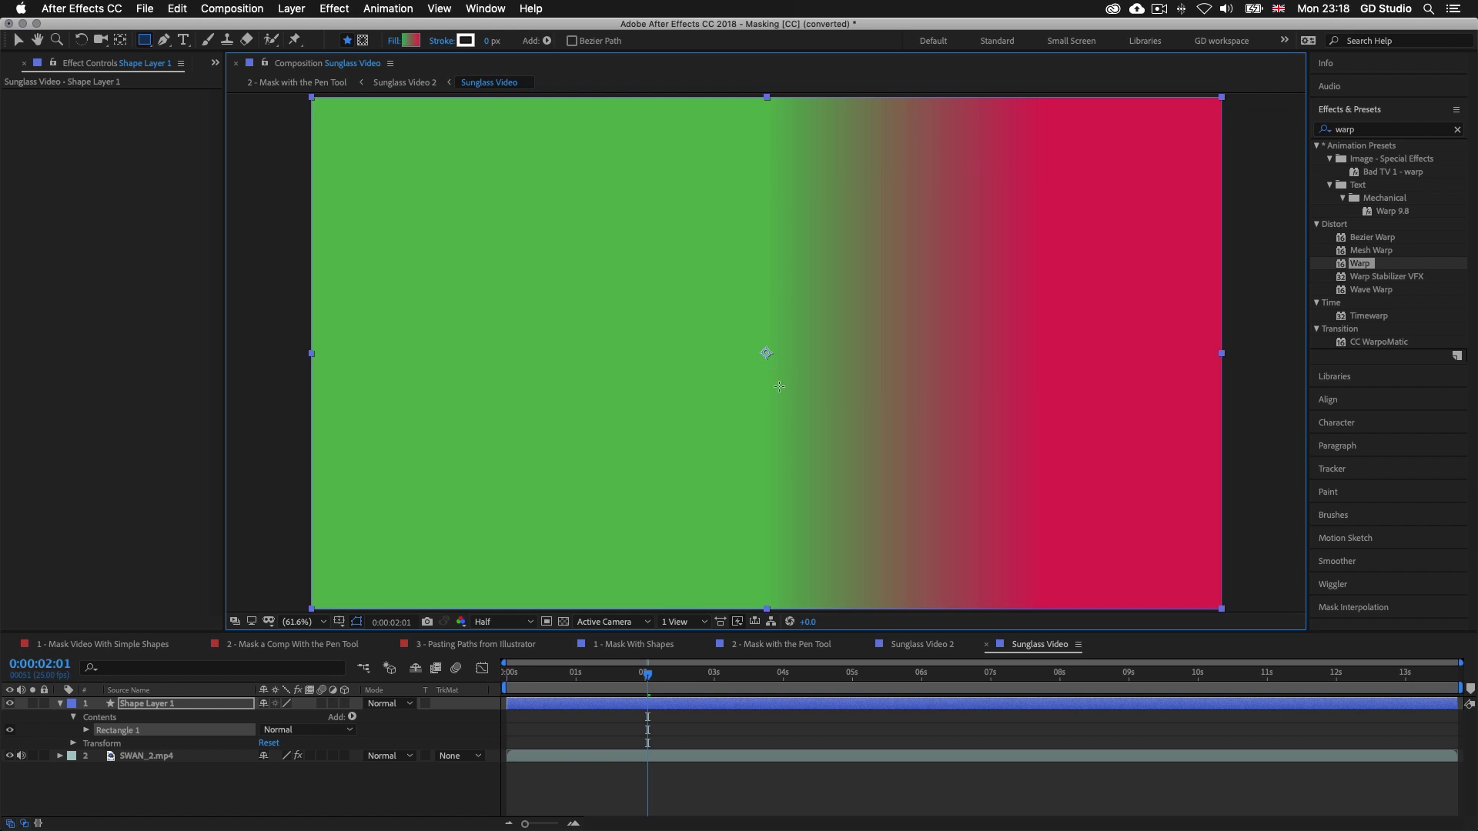
Set the rectangle's gradient to run from blue 3C65AC at the first stop to purple AA11E2 at the last stop
{"action": "left_click", "coordinate": [409, 41]}
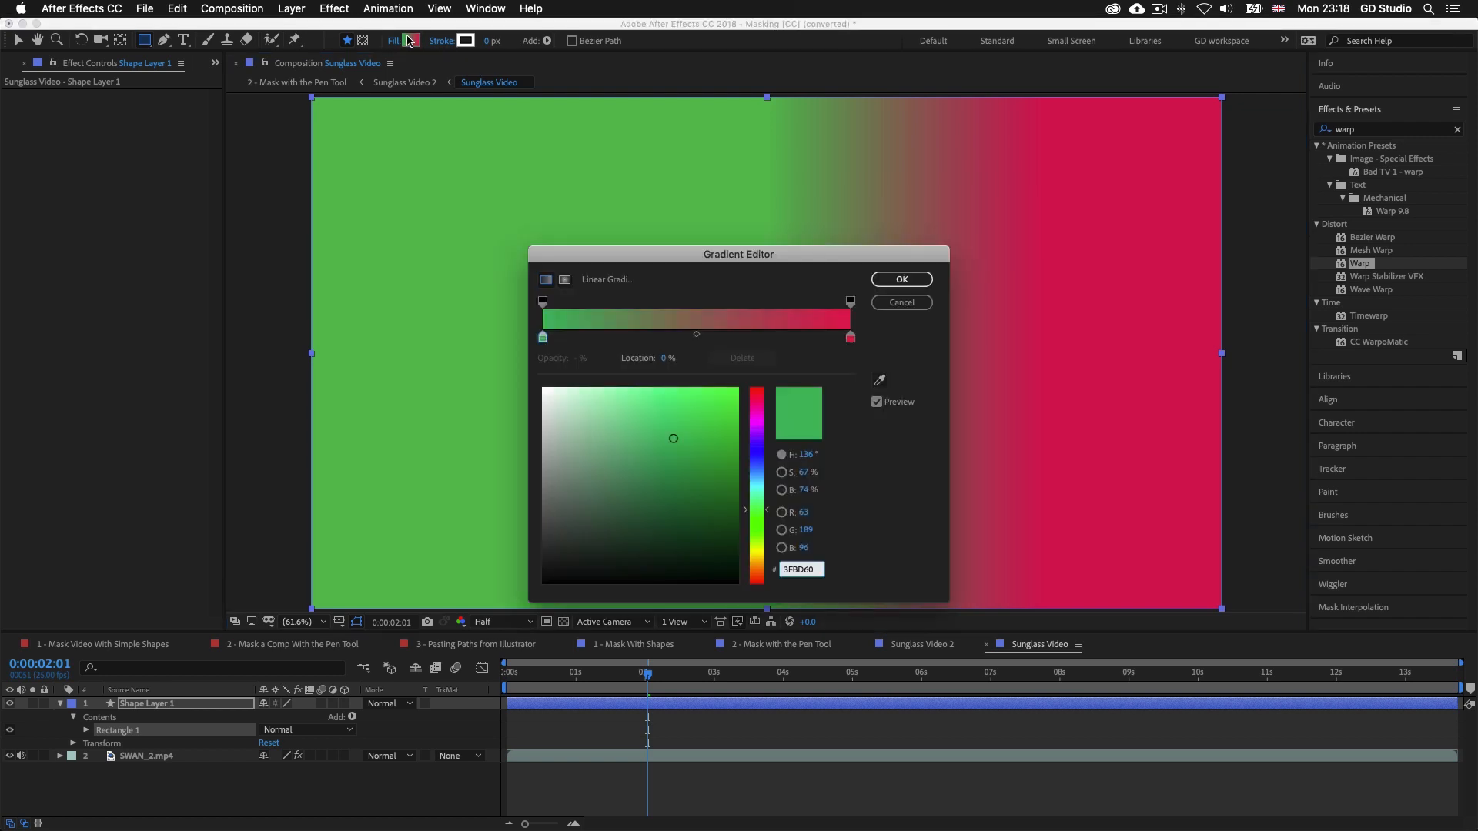
{"action": "left_click", "coordinate": [542, 339]}
{"action": "left_click", "coordinate": [758, 467]}
{"action": "left_click", "coordinate": [669, 452]}
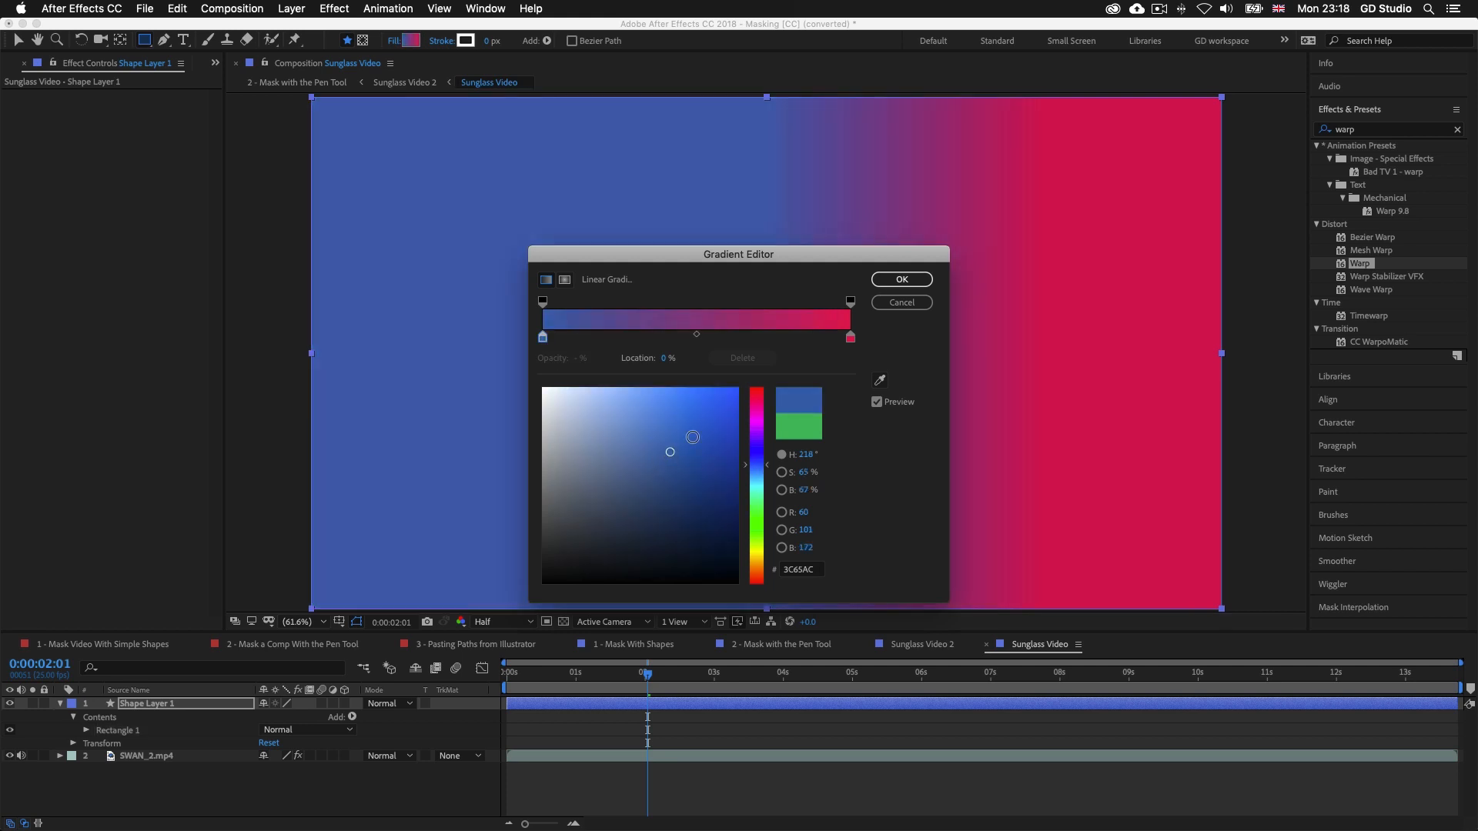
{"action": "left_click", "coordinate": [850, 337]}
{"action": "left_click", "coordinate": [759, 423]}
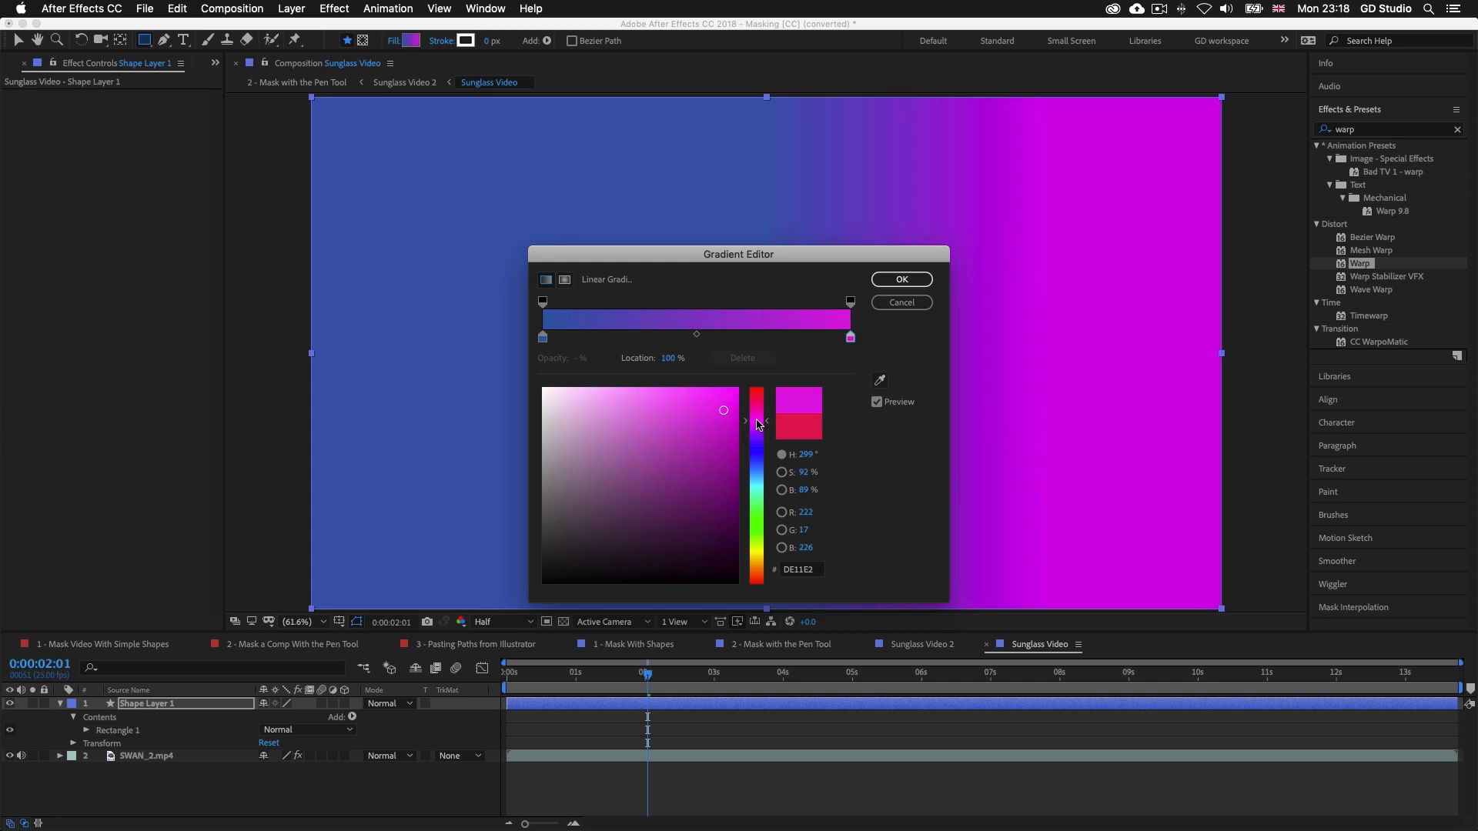
{"action": "left_click", "coordinate": [758, 433]}
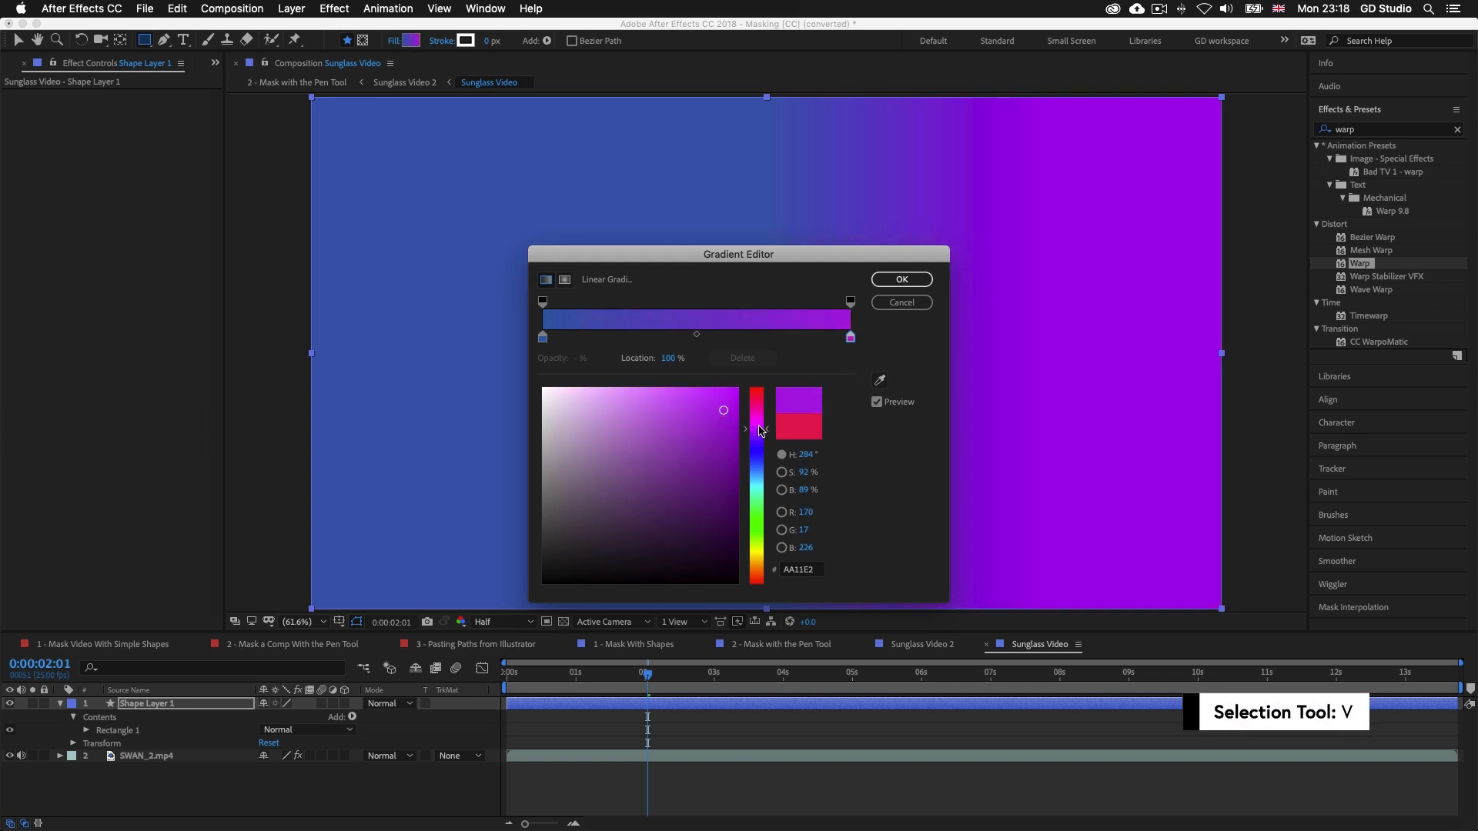
{"action": "left_click", "coordinate": [900, 280]}
Stretch the gradient diagonally from the lower-left to the upper-right of the frame and set Shape Layer 1's blending mode to Screen
{"action": "key", "text": "v"}
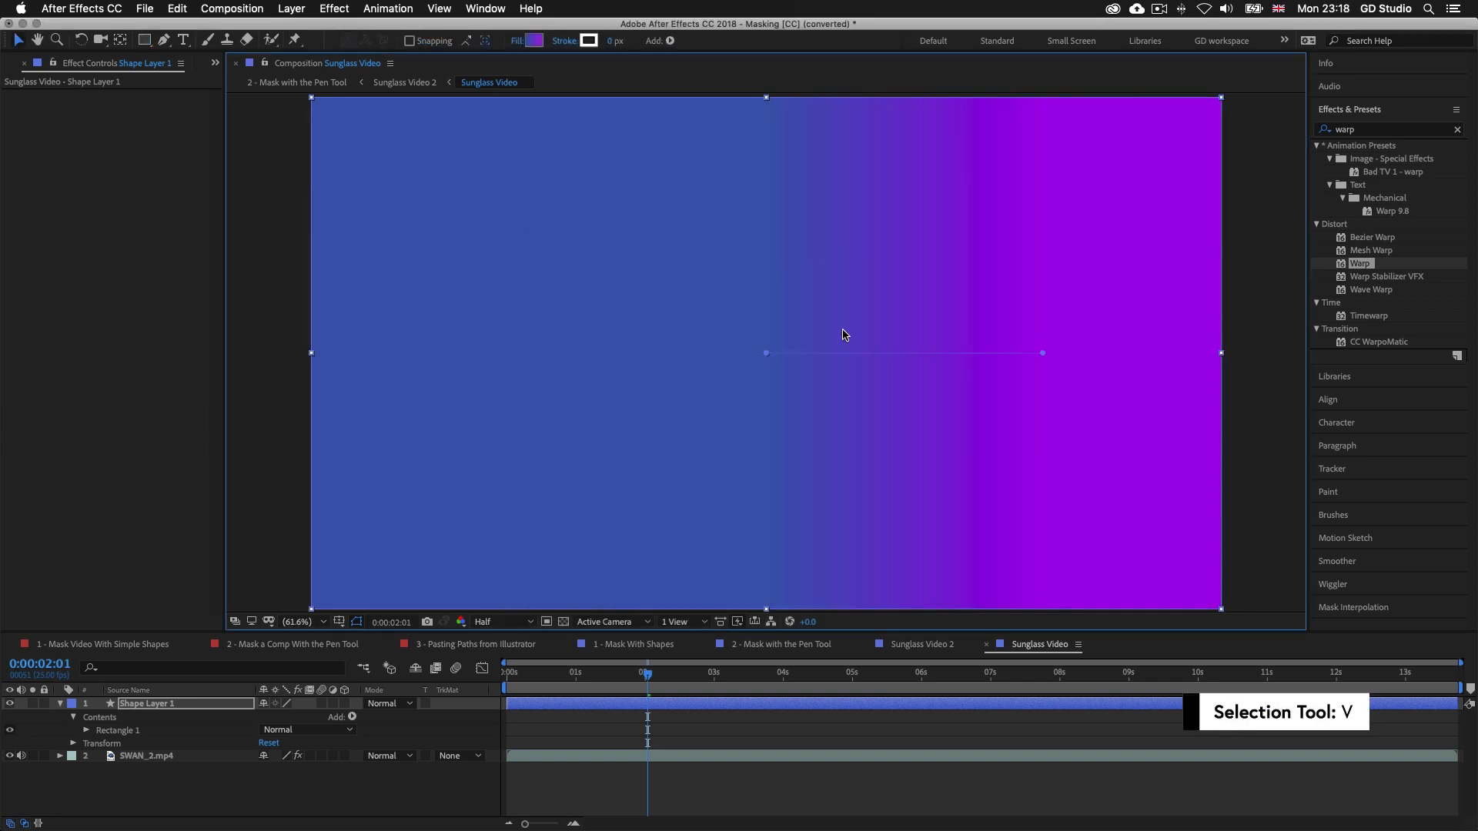
{"action": "left_click_drag", "start_coordinate": [766, 353], "coordinate": [478, 490]}
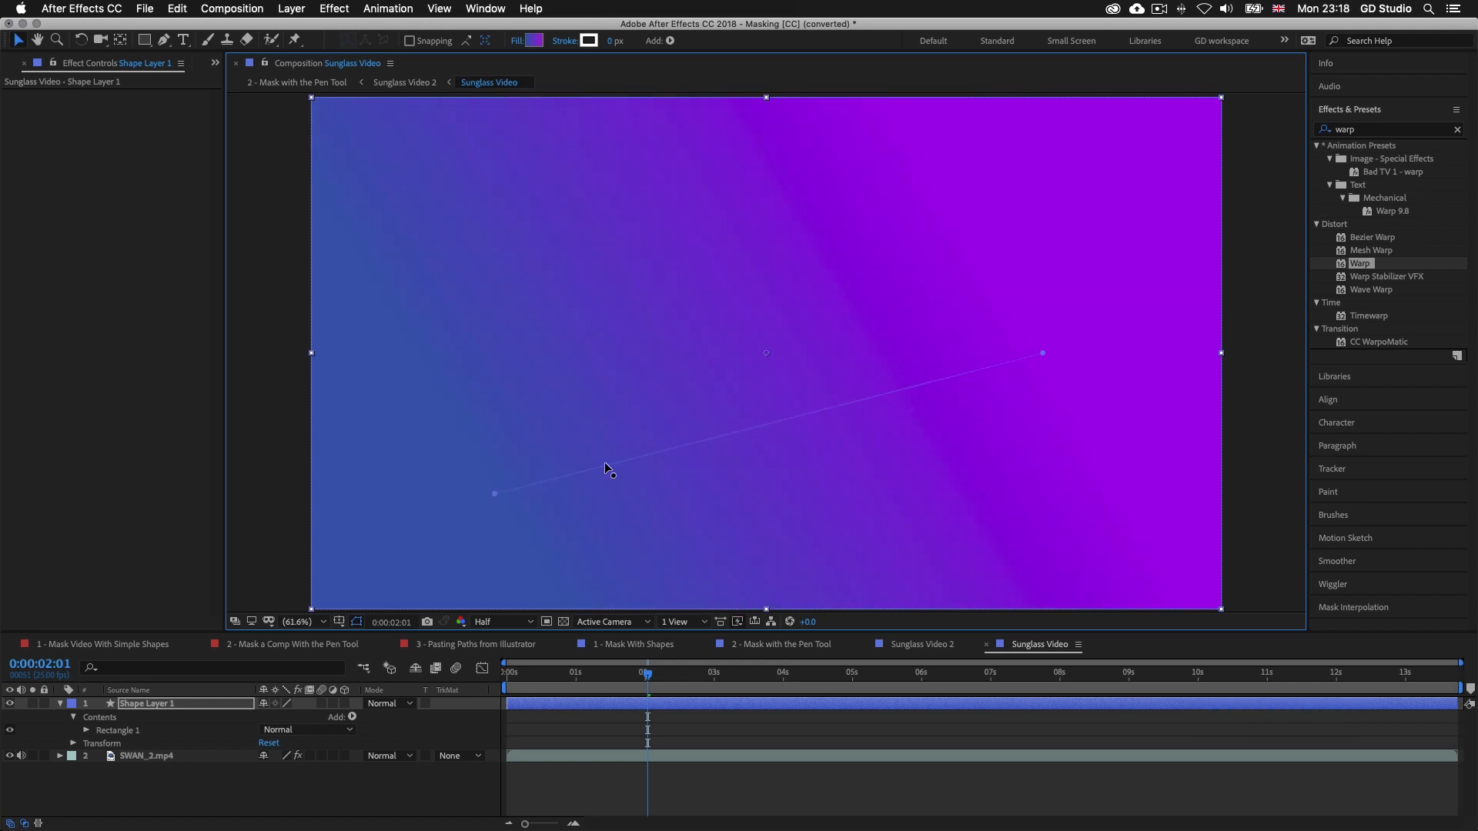
{"action": "left_click_drag", "start_coordinate": [1044, 354], "coordinate": [1025, 216]}
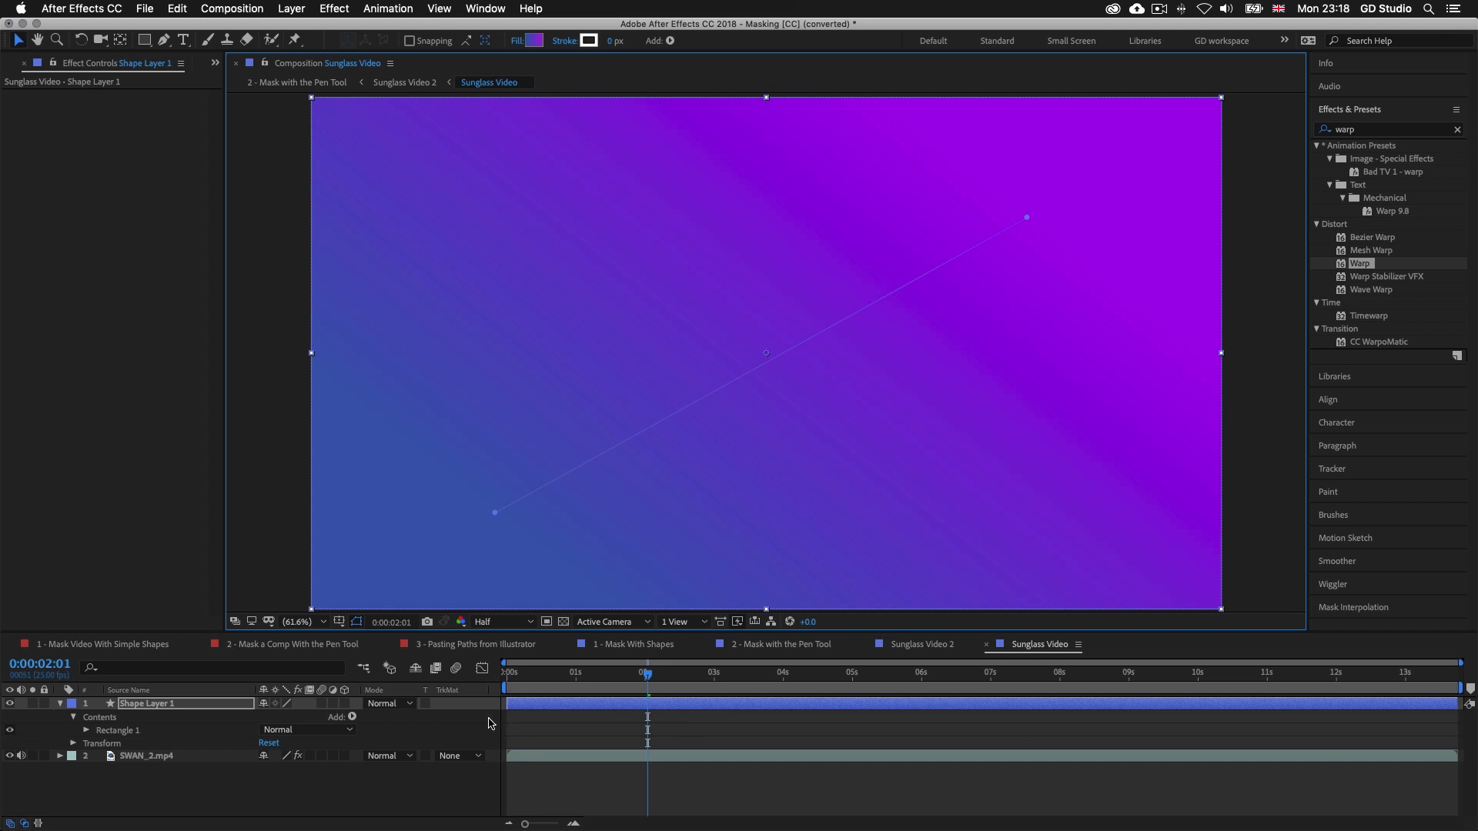
{"action": "left_click", "coordinate": [410, 707]}
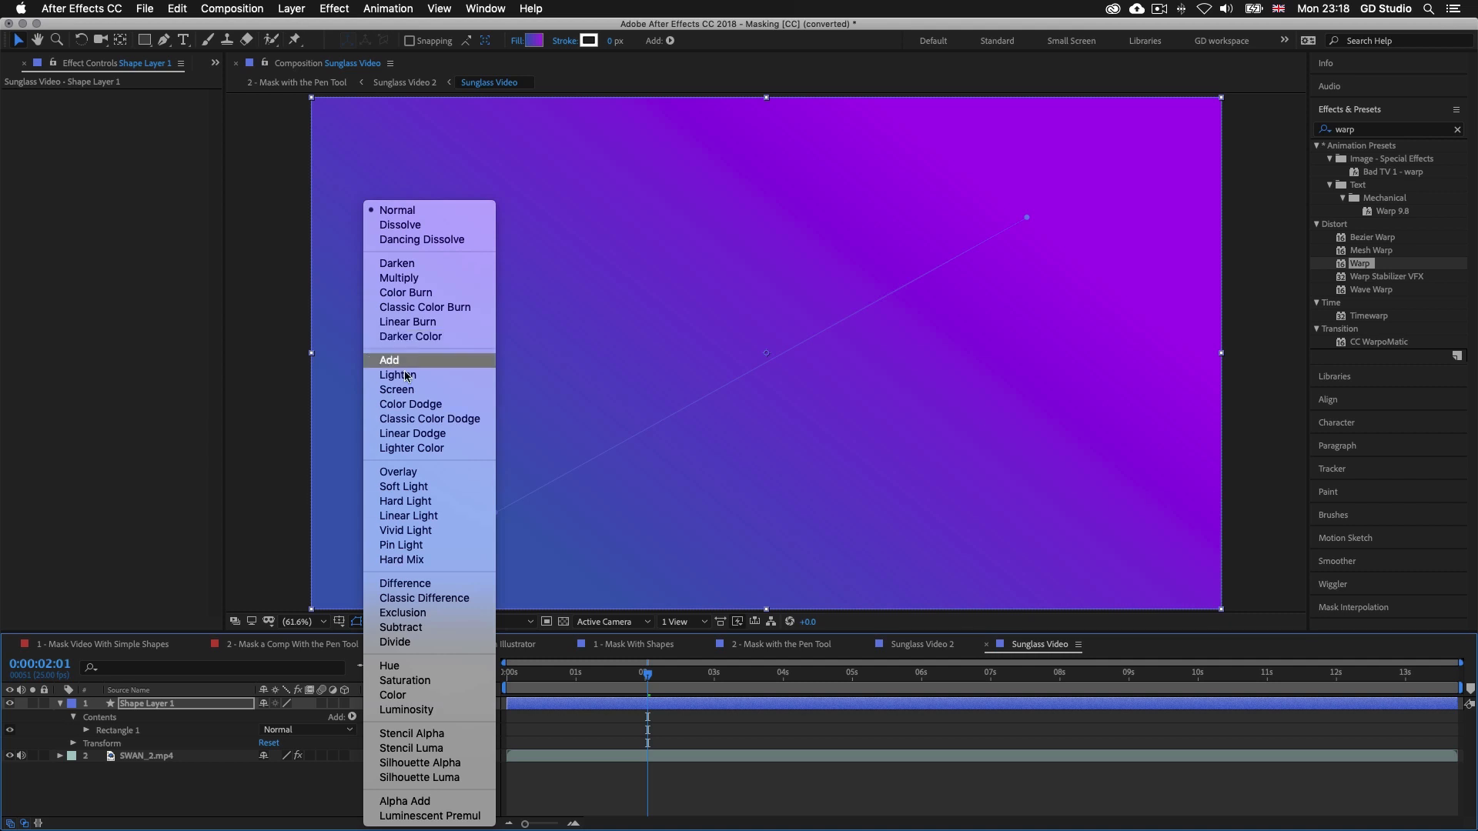
{"action": "left_click", "coordinate": [405, 389]}
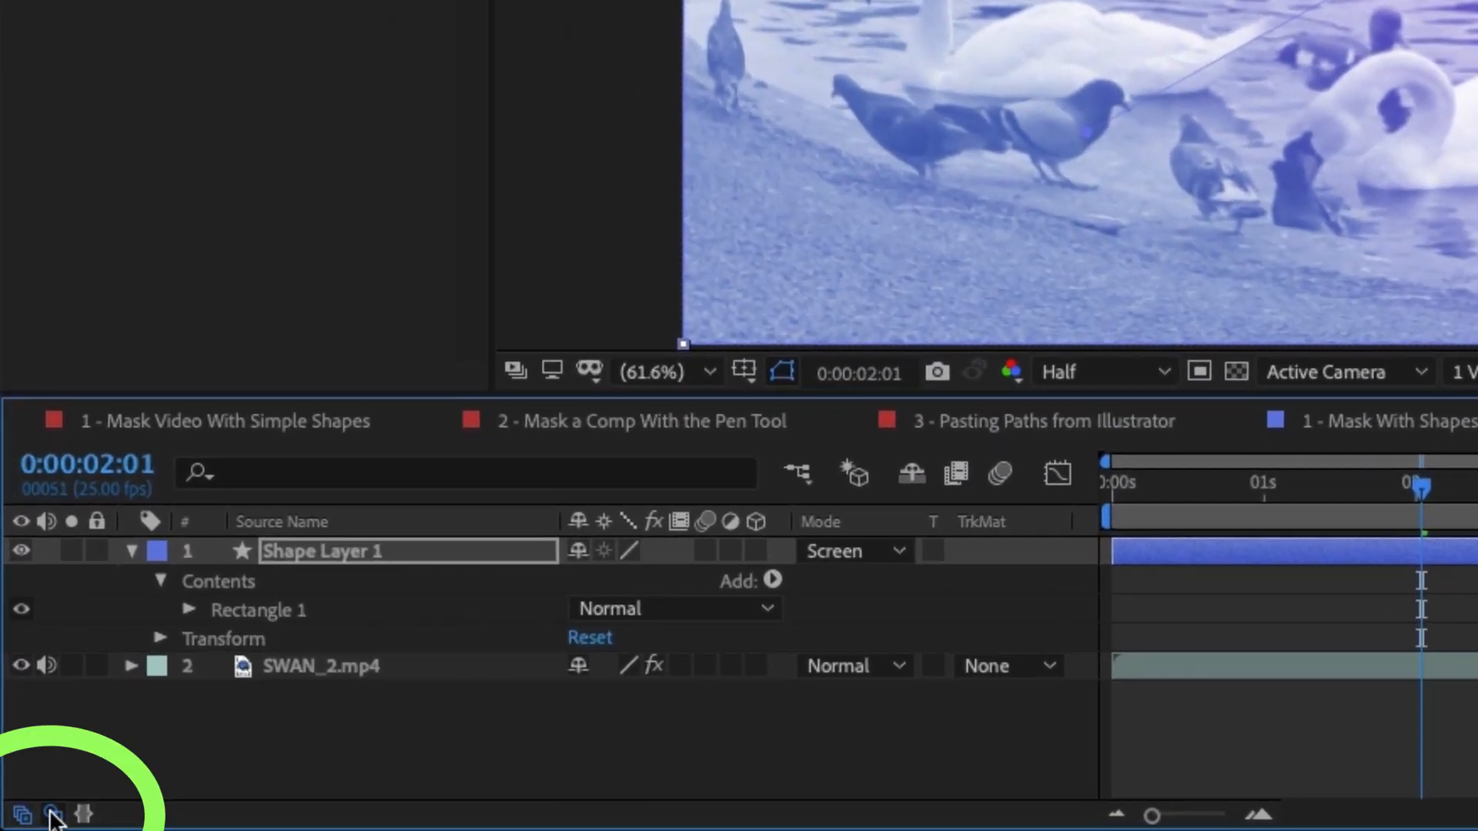
Hide and redisplay the blending mode and track matte columns of the layer list
{"action": "left_click", "coordinate": [52, 816]}
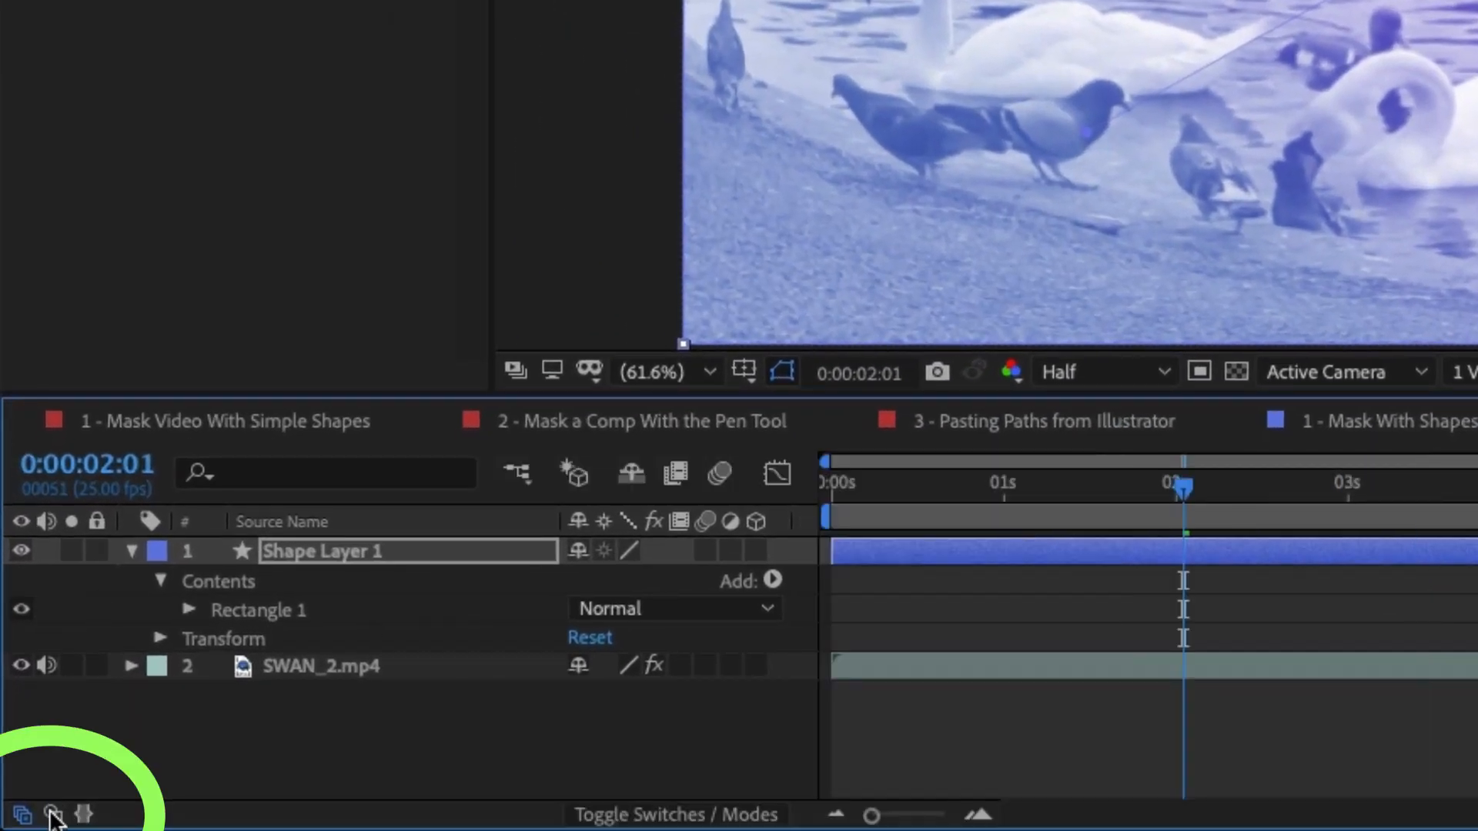
{"action": "left_click", "coordinate": [52, 816]}
{"action": "left_click", "coordinate": [53, 816]}
{"action": "left_click", "coordinate": [52, 816]}
{"action": "left_click", "coordinate": [52, 816]}
{"action": "left_click", "coordinate": [53, 816]}
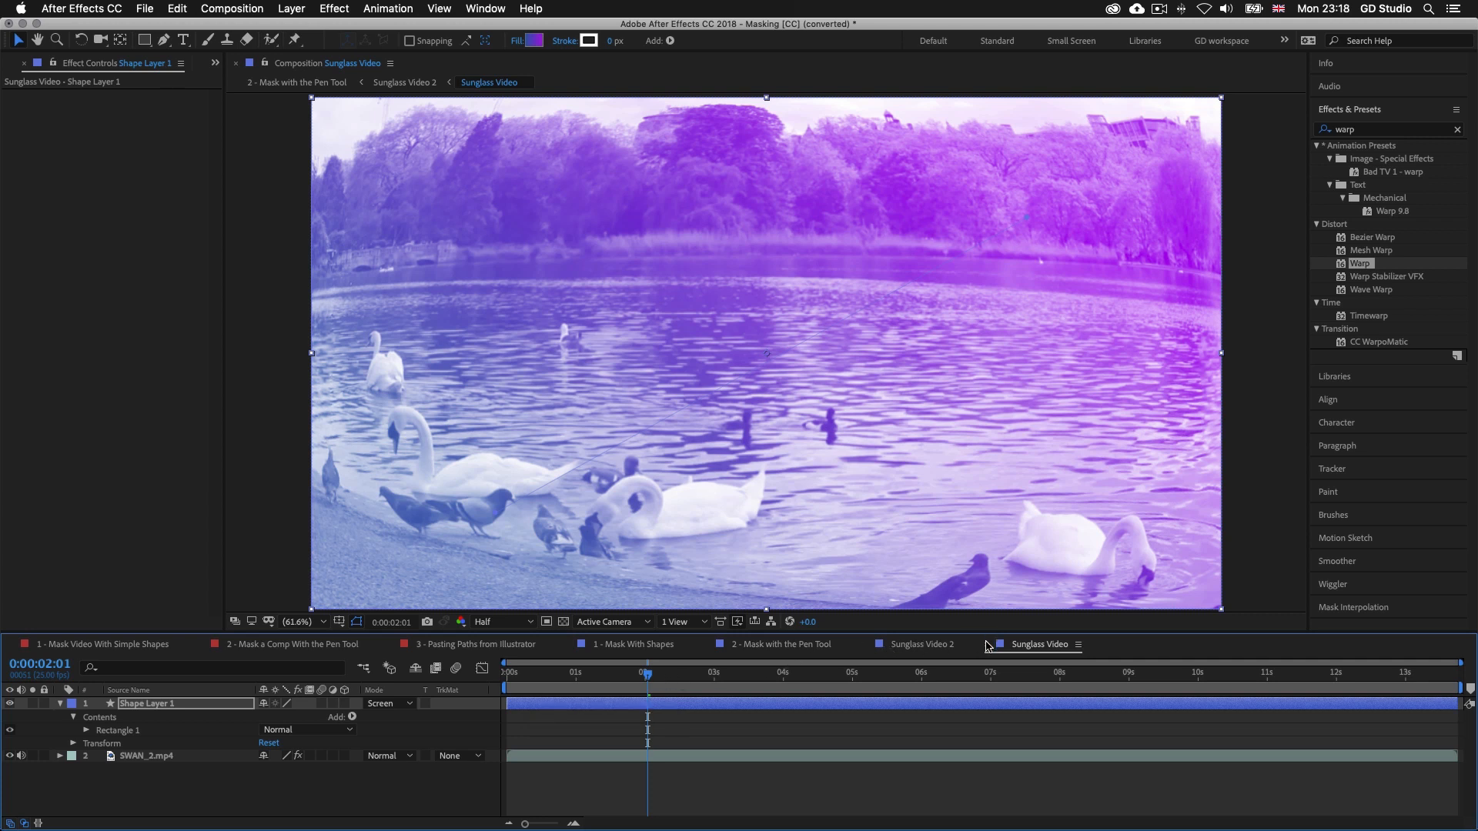
Close the Sunglass Video and Sunglass Video 2 compositions and preview the lens footage in 2 - Mask with the Pen Tool
{"action": "left_click", "coordinate": [918, 645]}
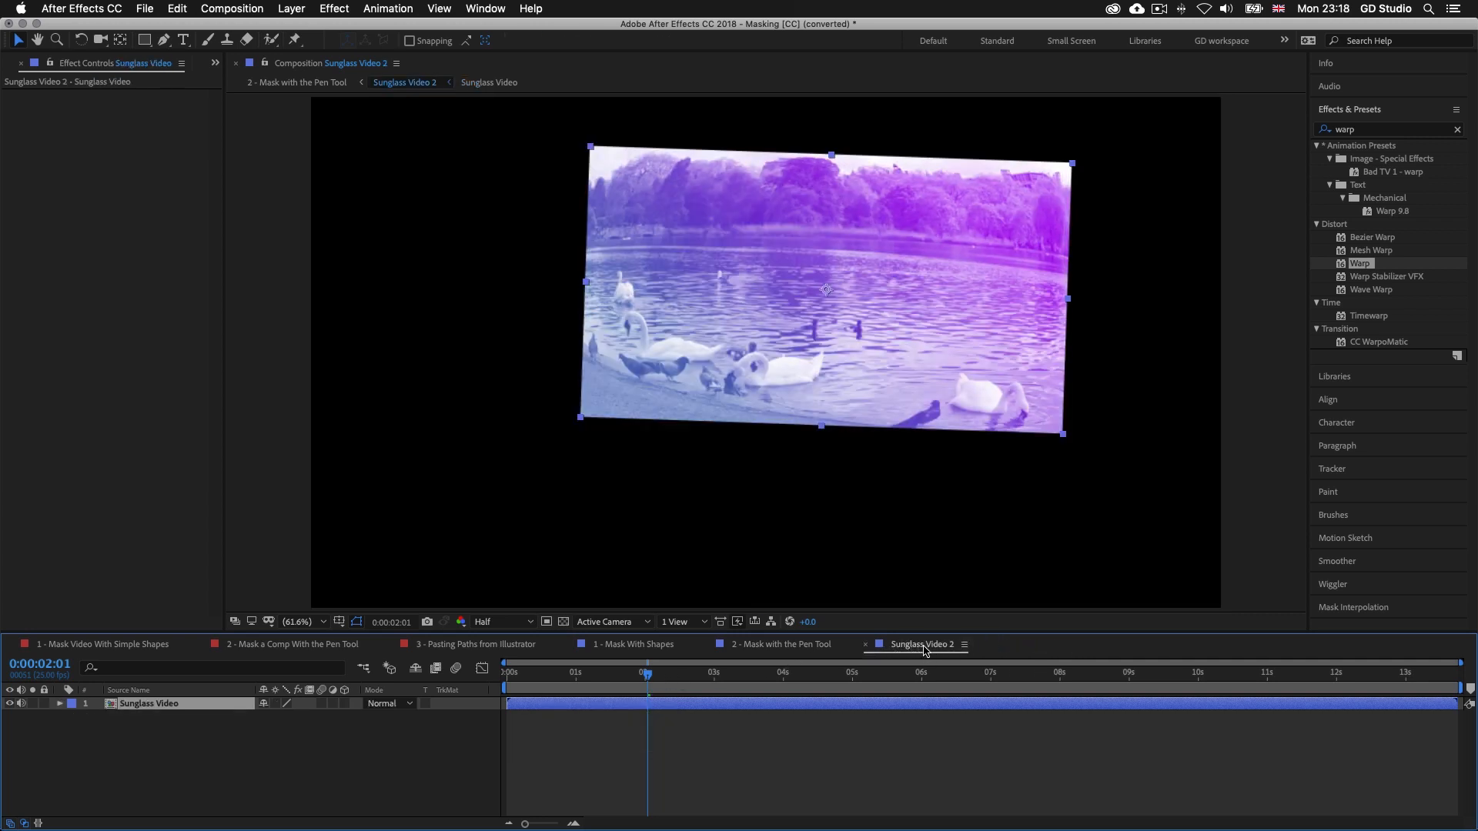
{"action": "left_click", "coordinate": [867, 645]}
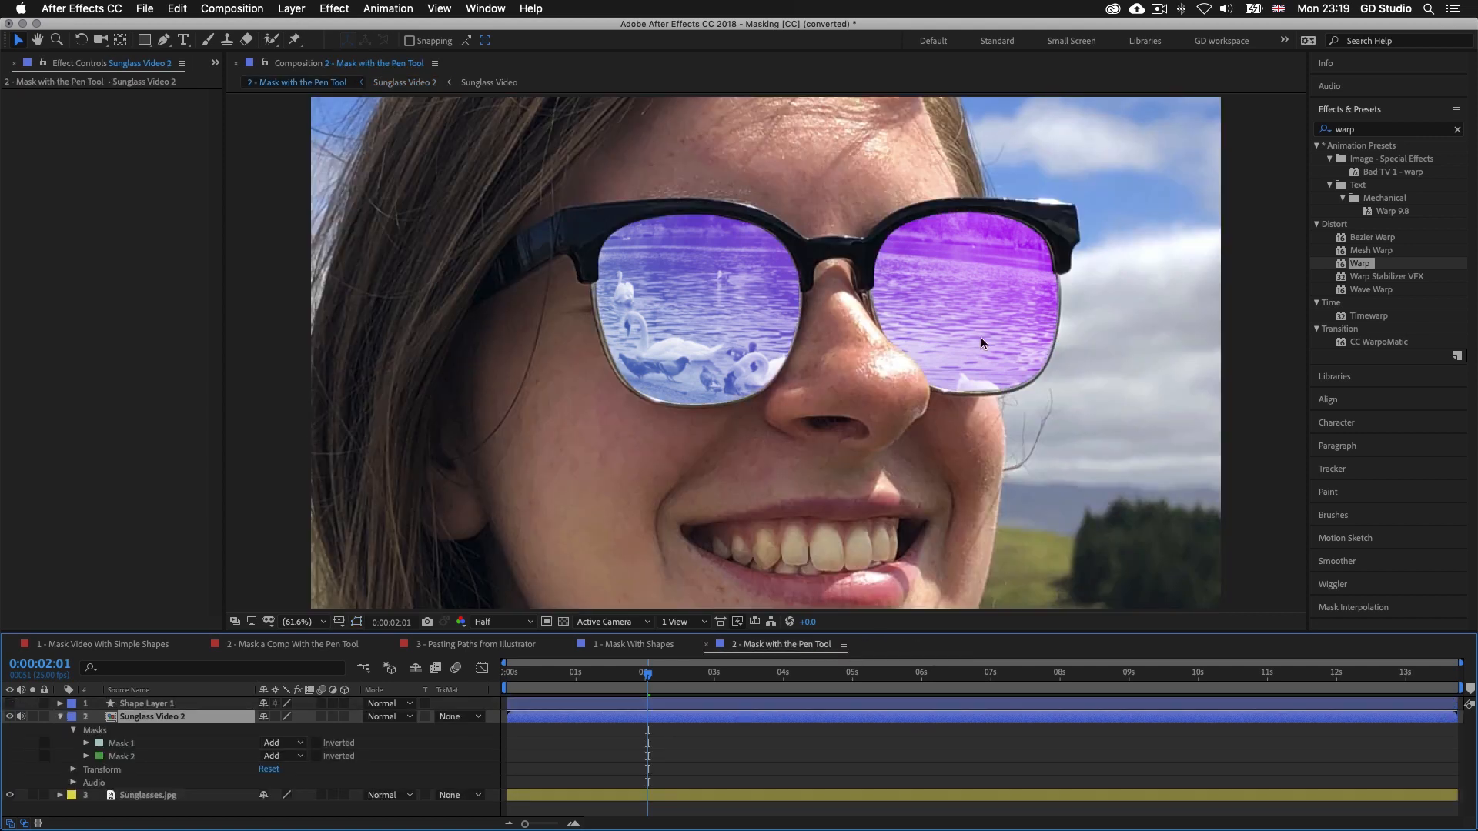
{"action": "key", "text": "space"}
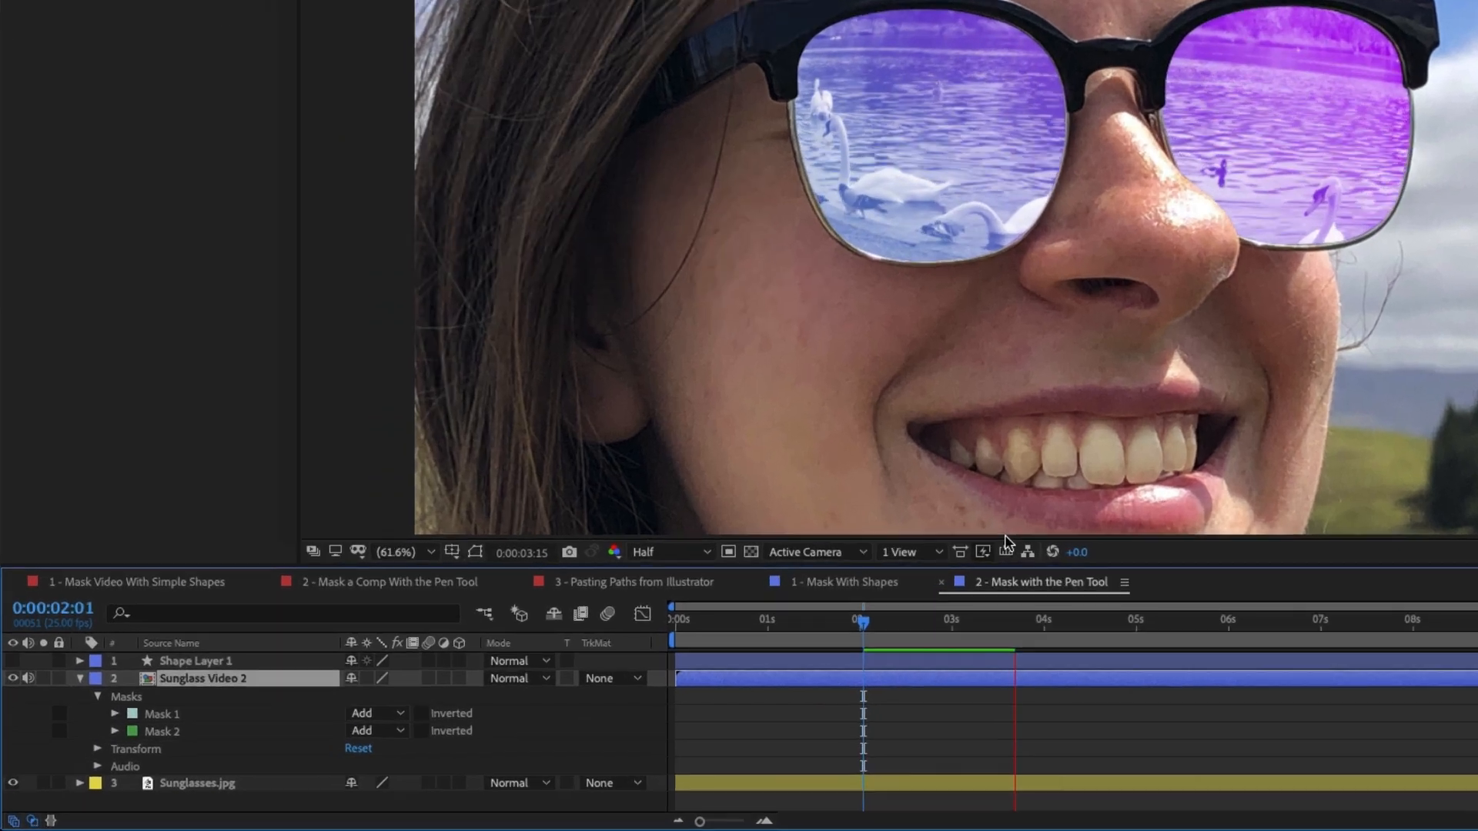
{"action": "key", "text": "space"}
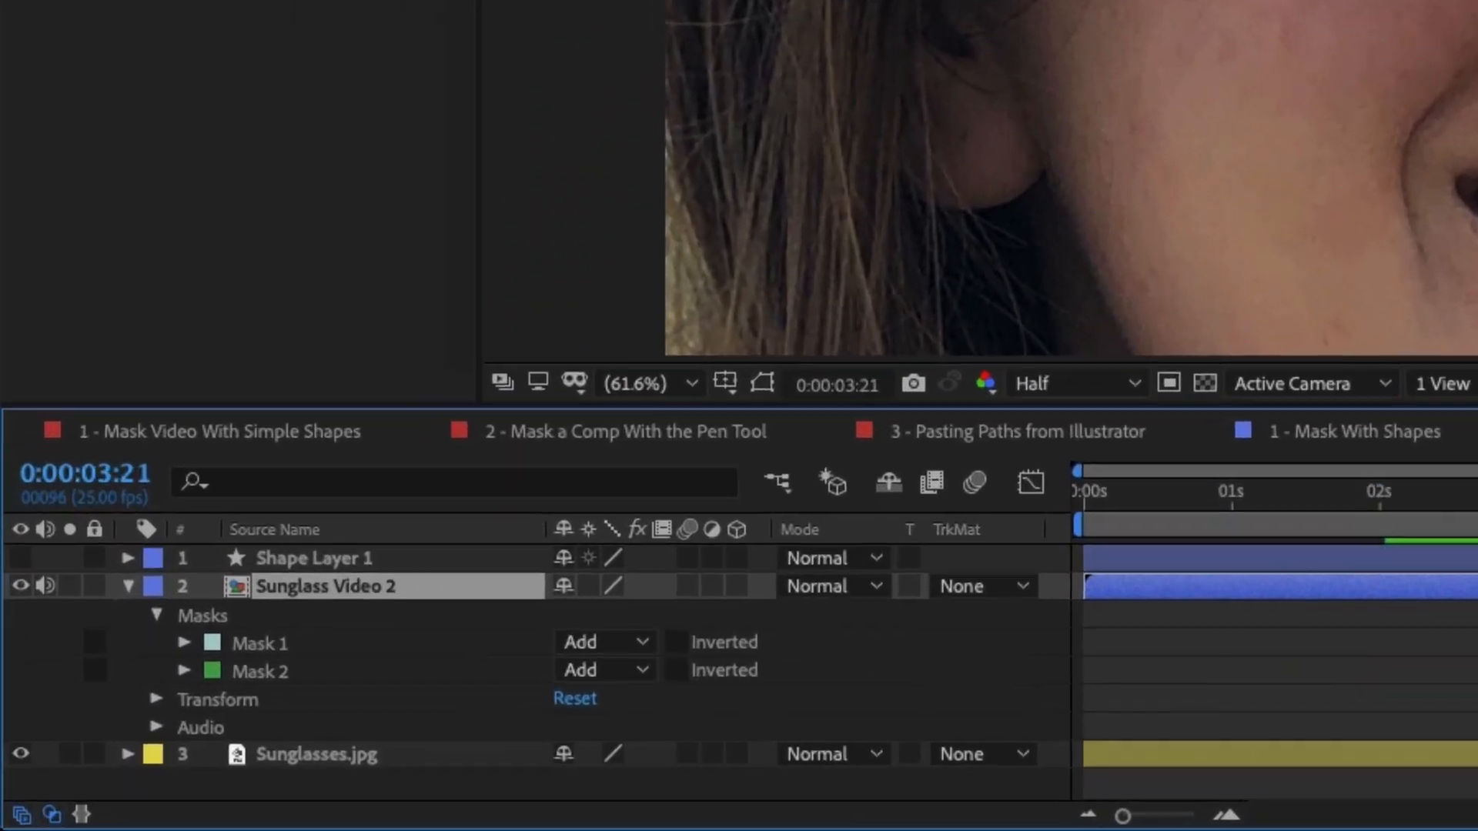
Move the playhead to 0:00:03:00 and set the Sunglass Video 2 layer's blending mode to Multiply
{"action": "left_click", "coordinate": [953, 621]}
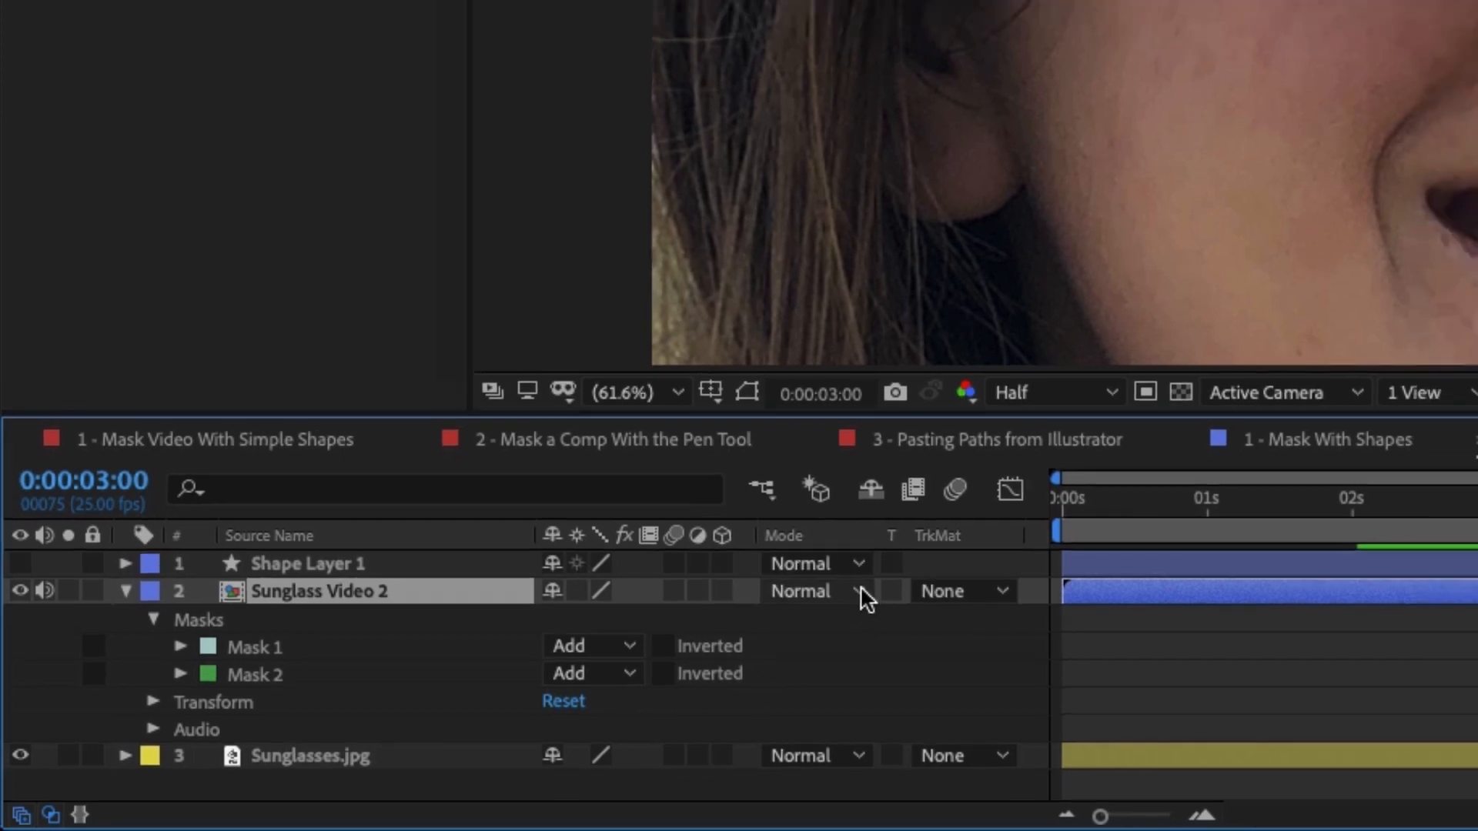
{"action": "left_click", "coordinate": [885, 580]}
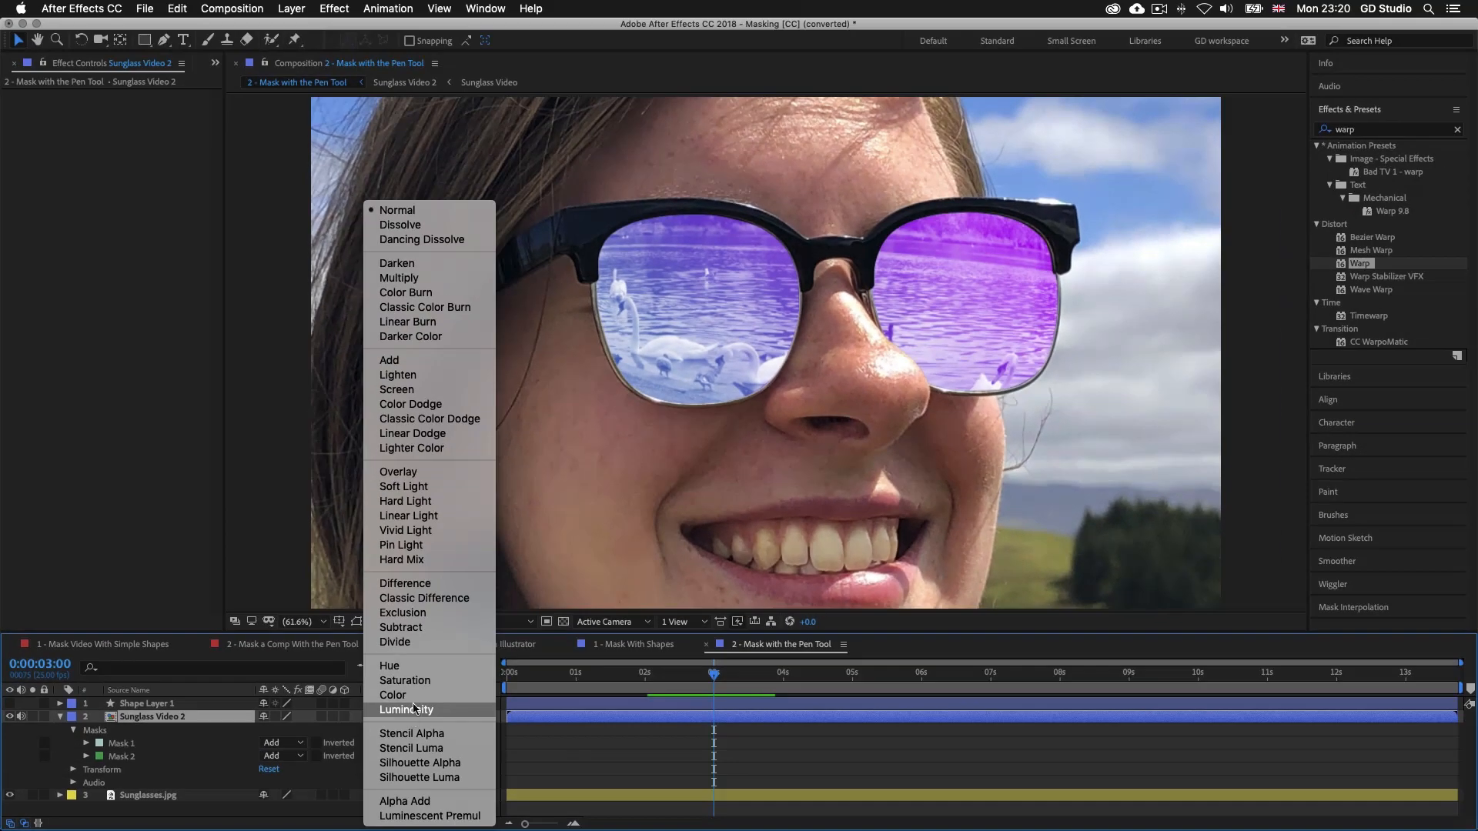
{"action": "left_click", "coordinate": [443, 278]}
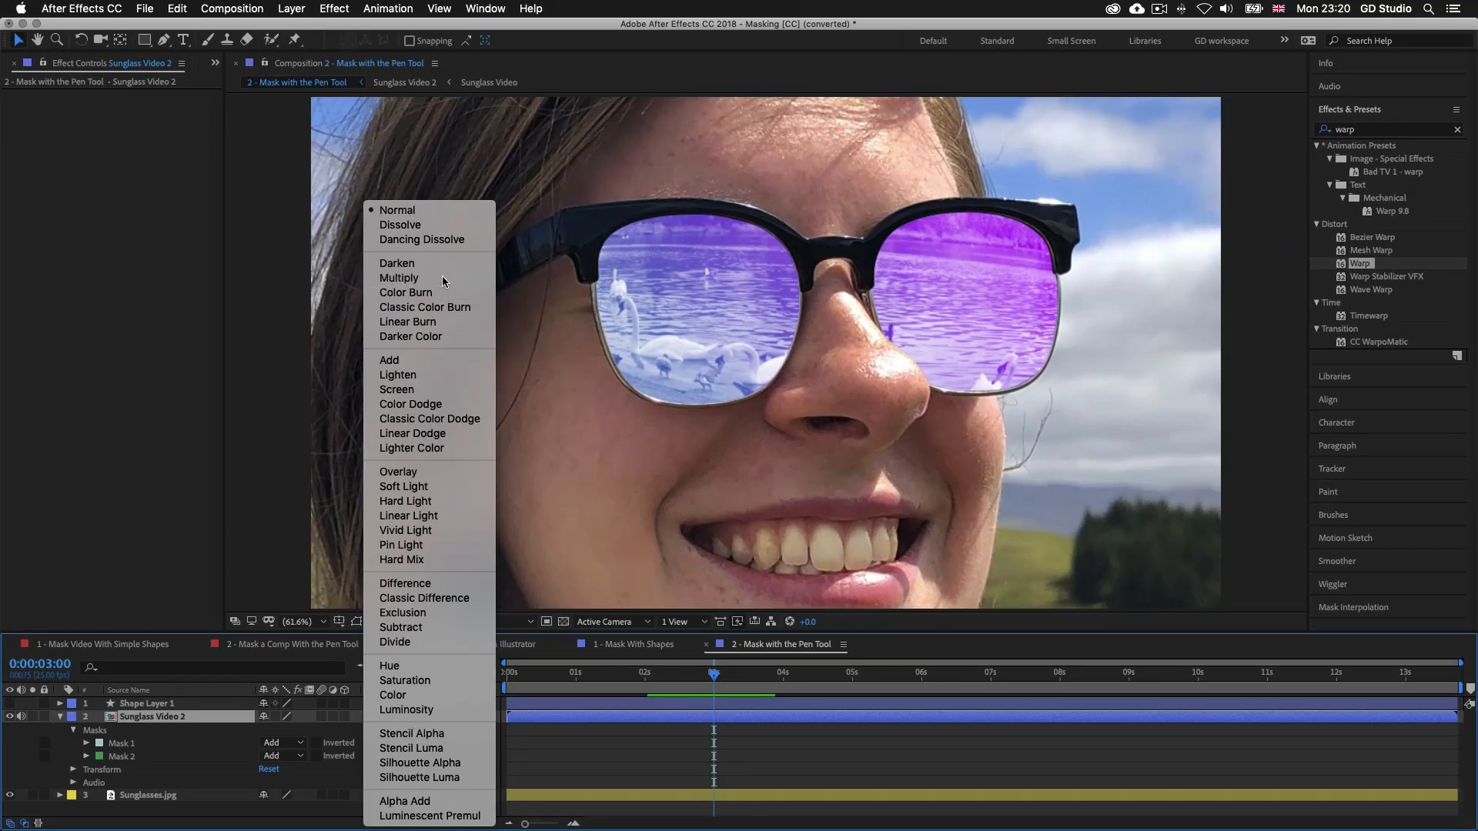
Preview the blended lens reflections, return the playhead to 0:00:00:00, and play the composition from the start
{"action": "key", "text": "space"}
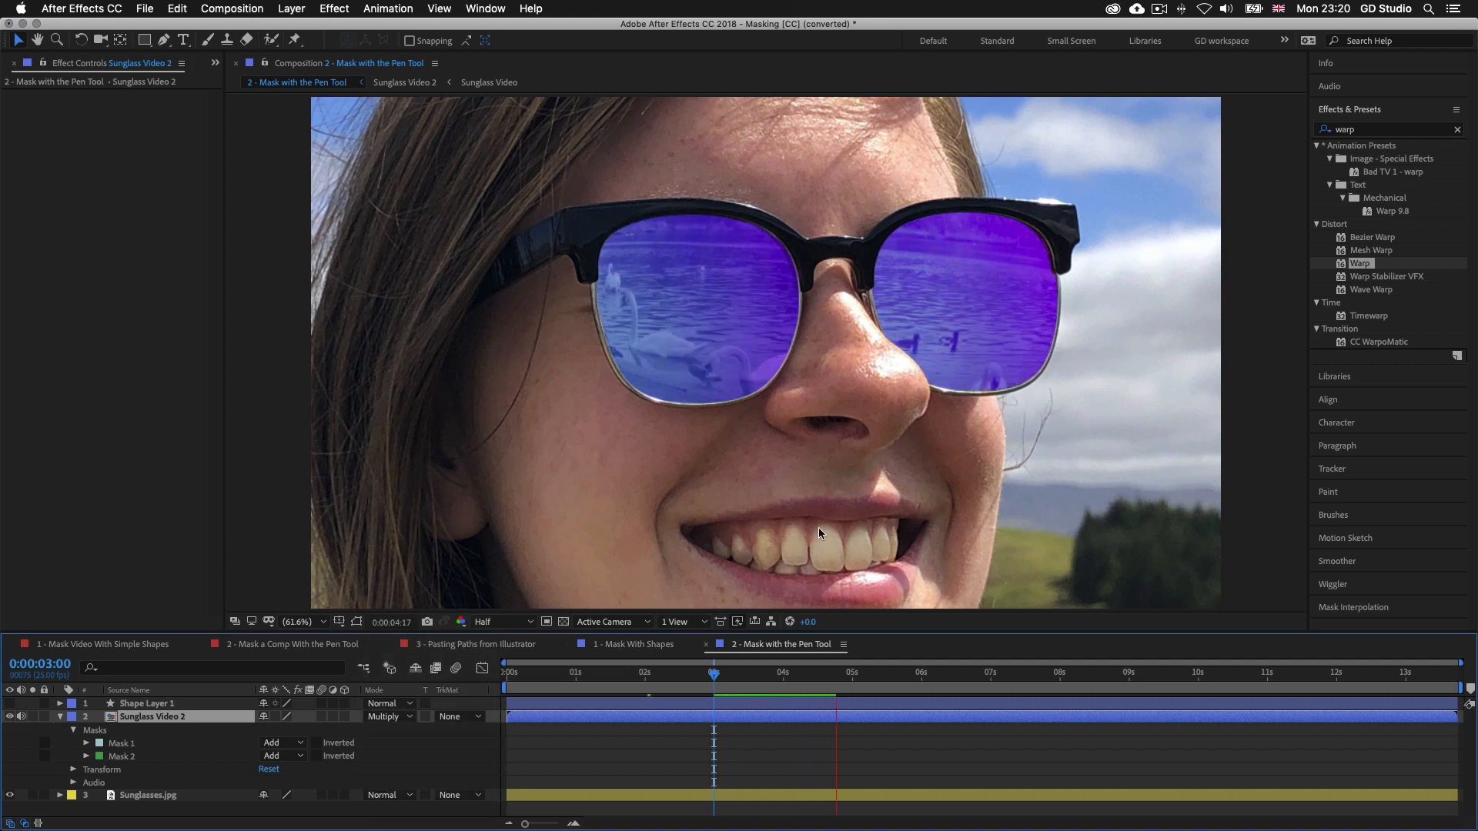
{"action": "key", "text": "space"}
{"action": "left_click_drag", "start_coordinate": [537, 674], "coordinate": [494, 676]}
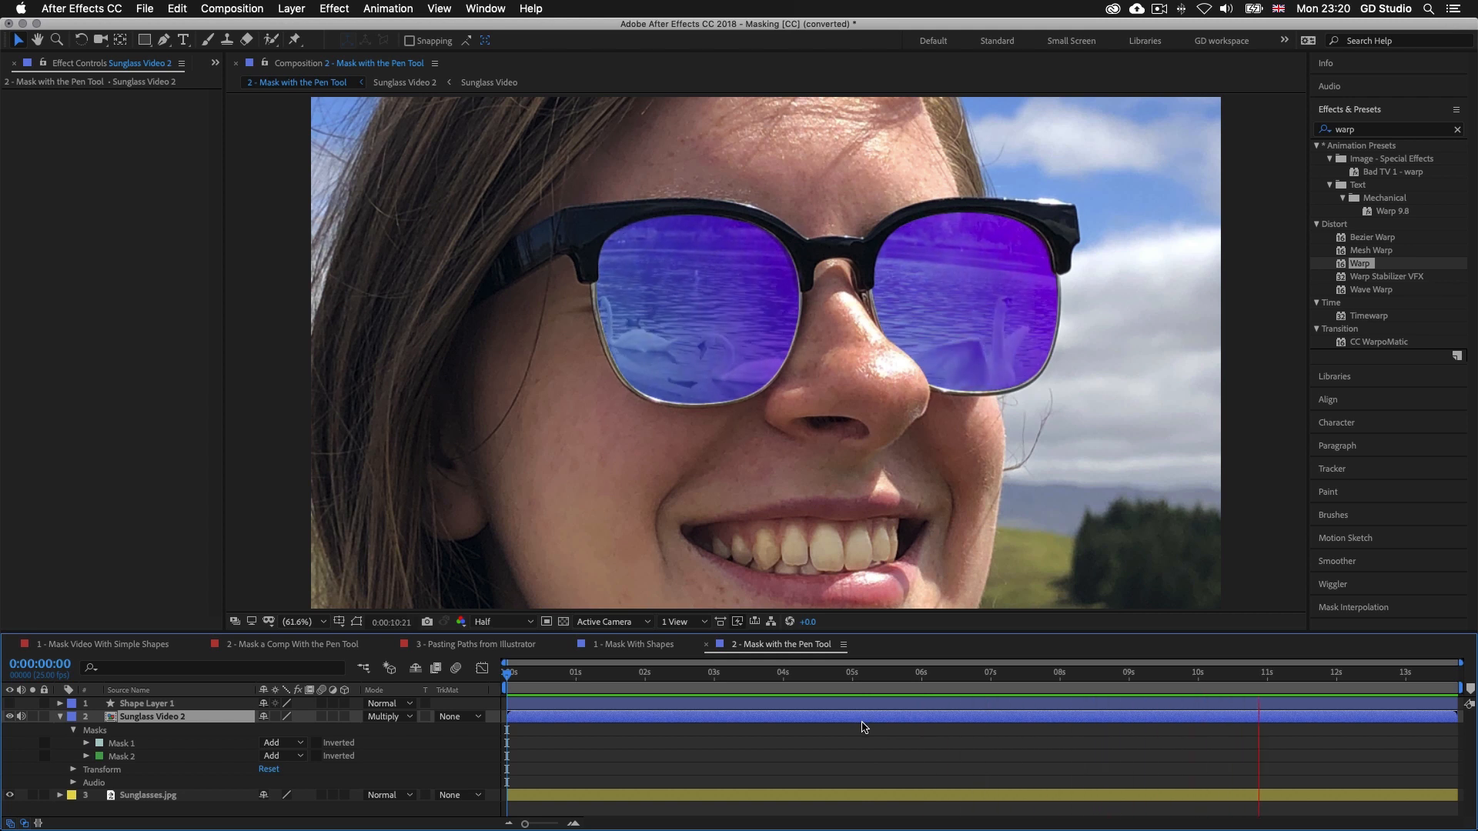
Show the project items and open the practice composition 3 - Masking with Illustrator path
{"action": "left_click", "coordinate": [214, 63]}
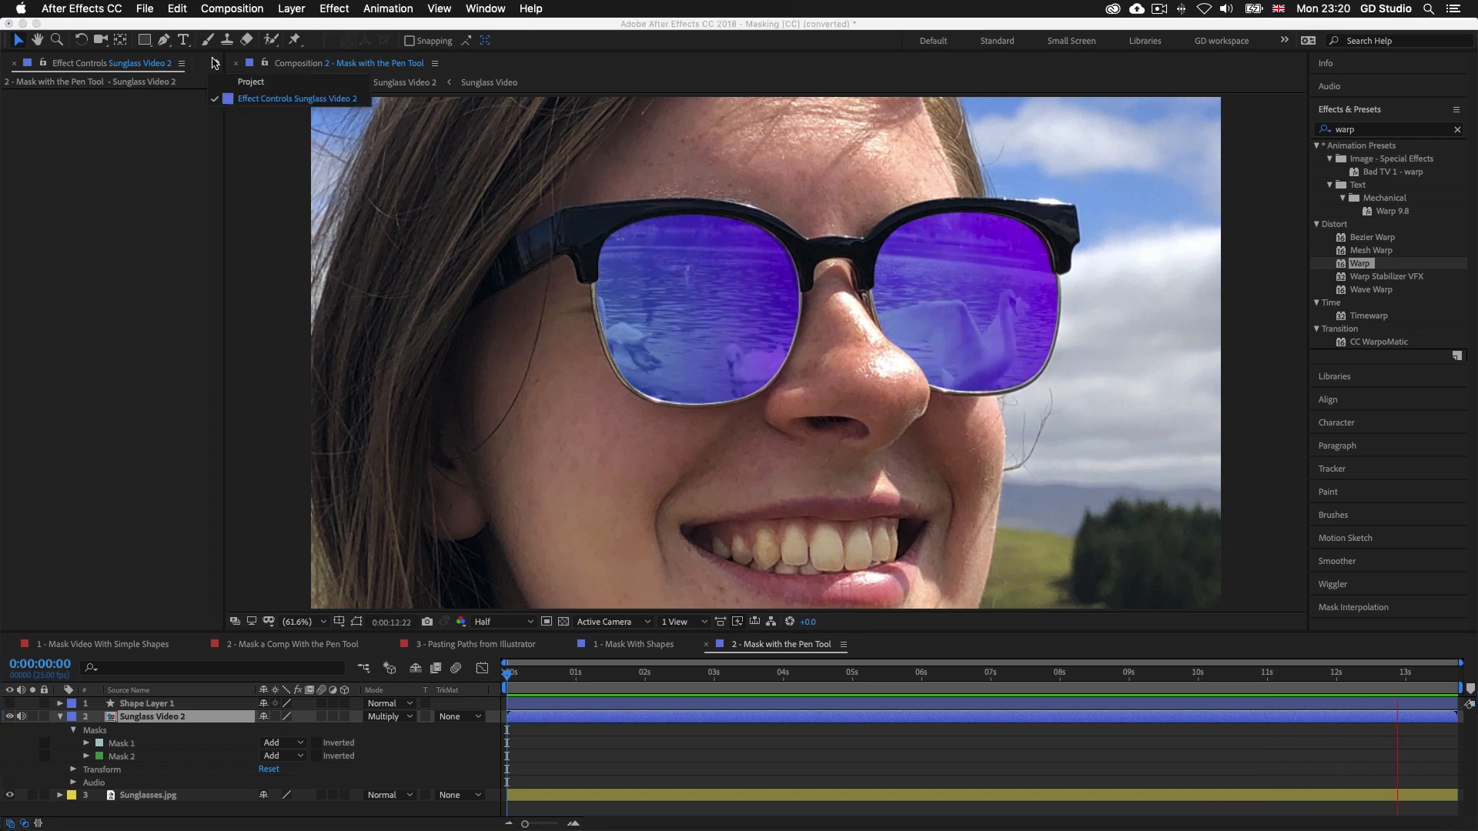
{"action": "left_click", "coordinate": [244, 83]}
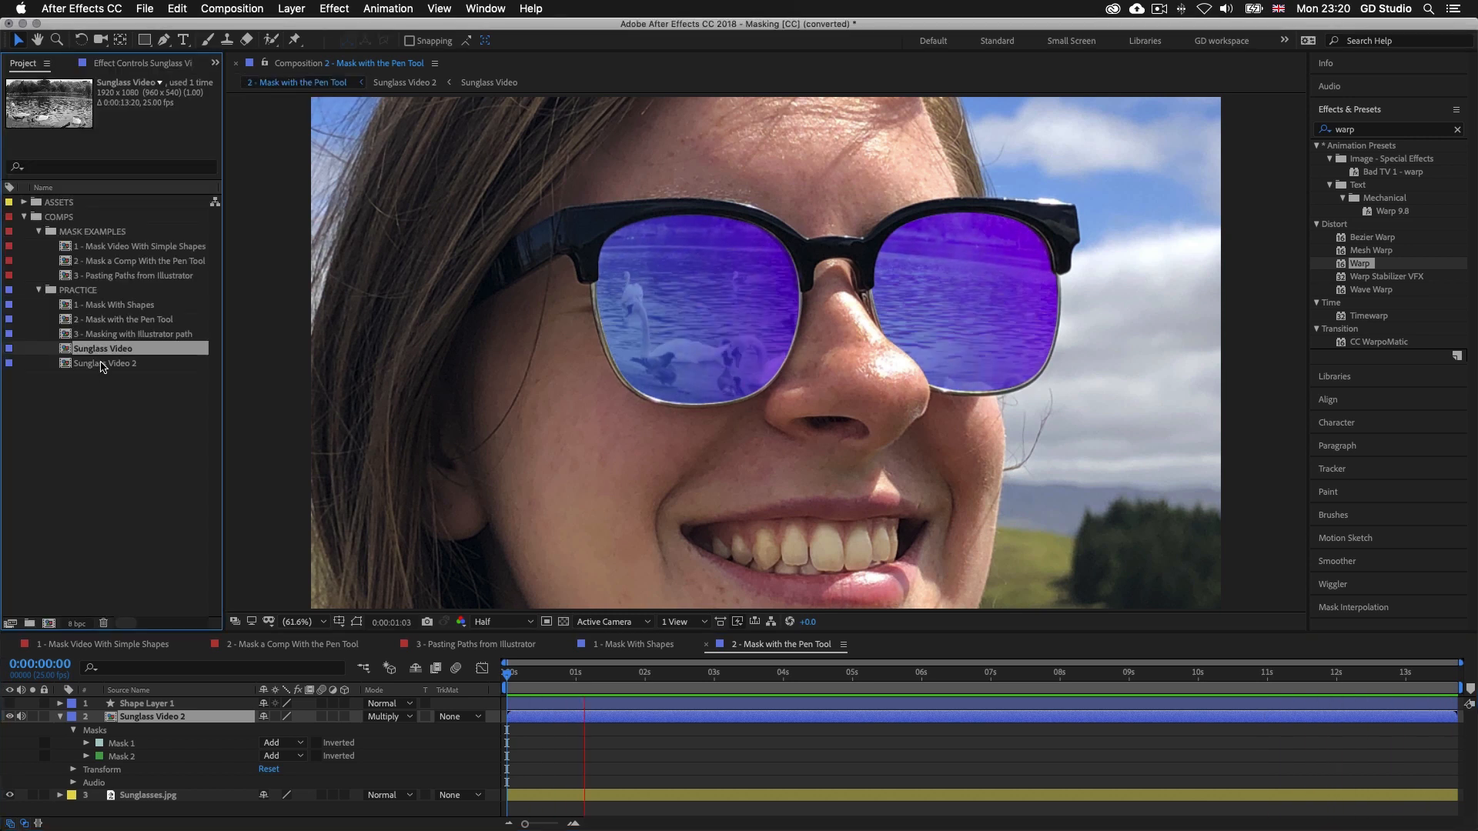
{"action": "double_click", "coordinate": [105, 334]}
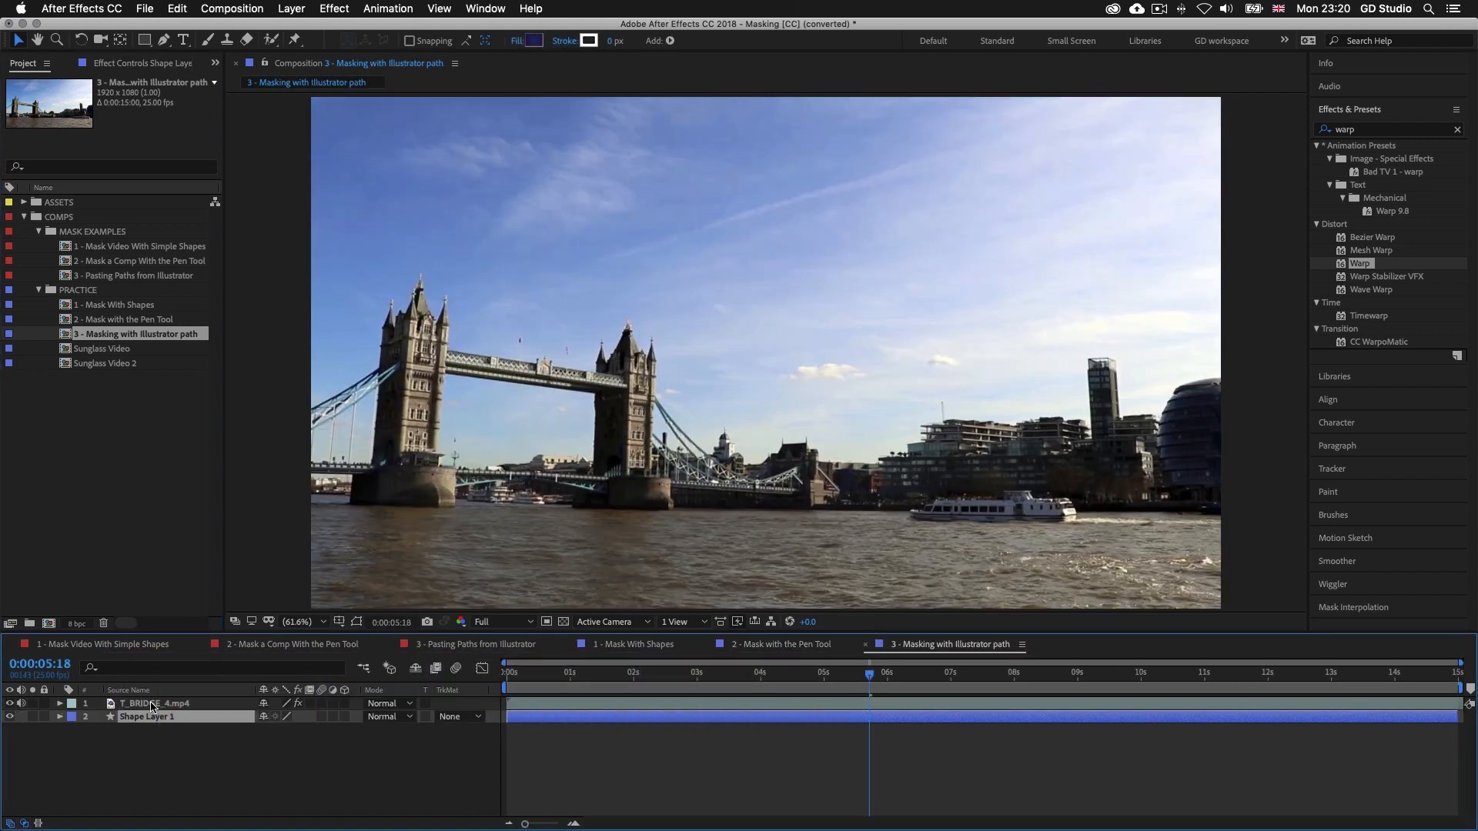
Hide the T_BRIDGE_4.mp4 layer to view the gradient background beneath it, and show the layer again
{"action": "left_click", "coordinate": [78, 705]}
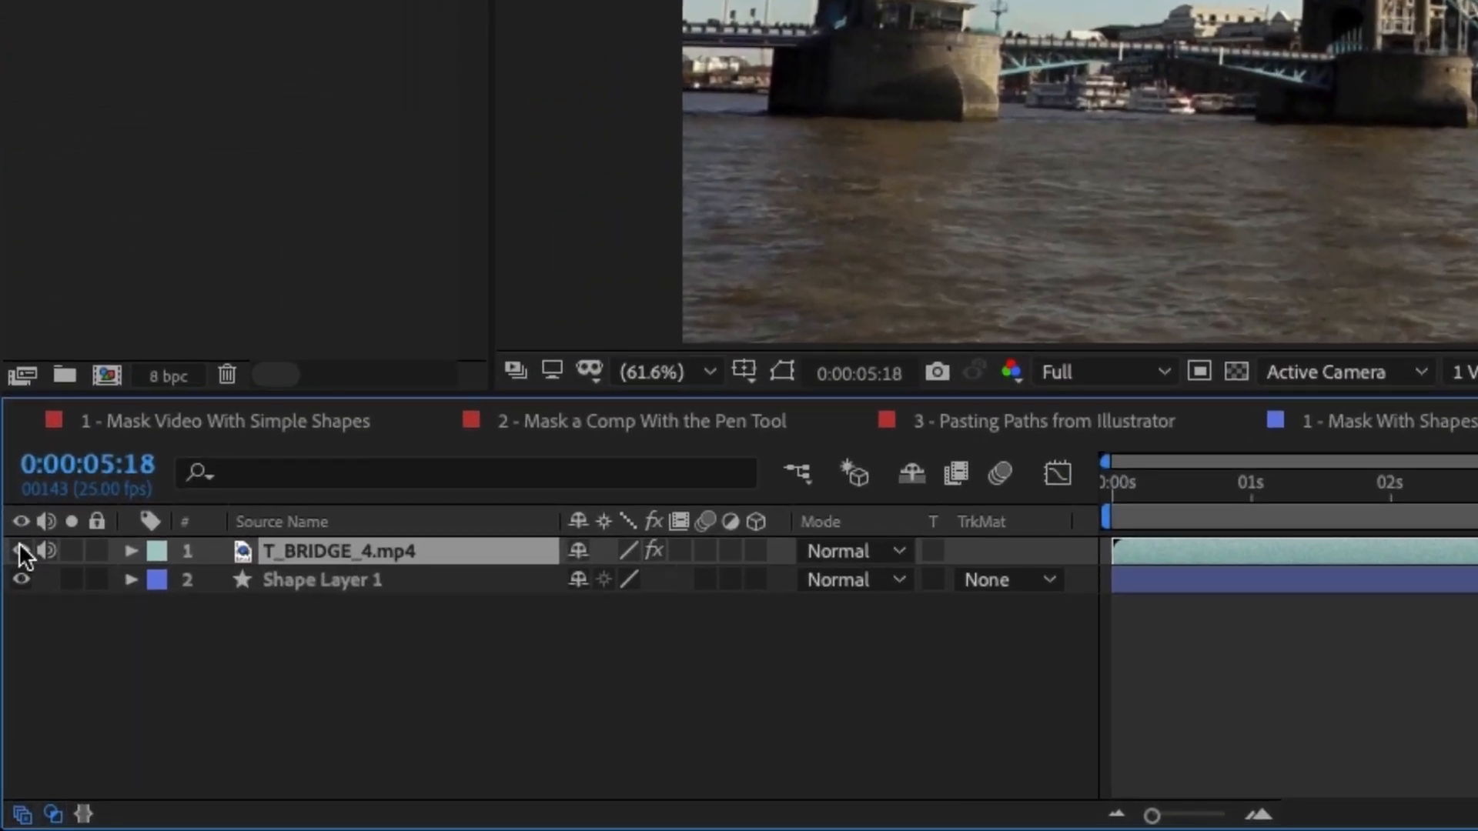
{"action": "left_click", "coordinate": [20, 550]}
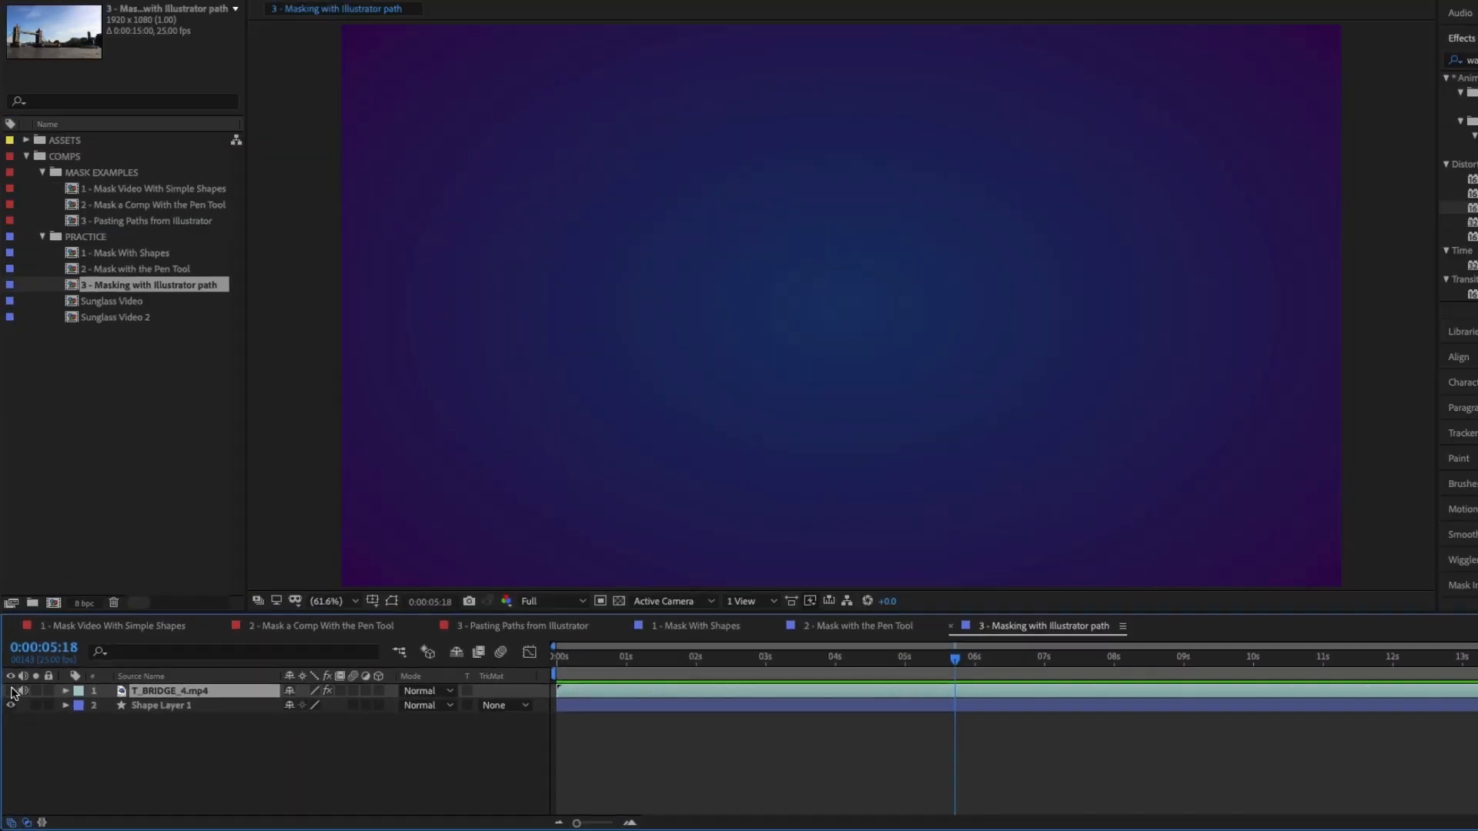
{"action": "left_click", "coordinate": [20, 552]}
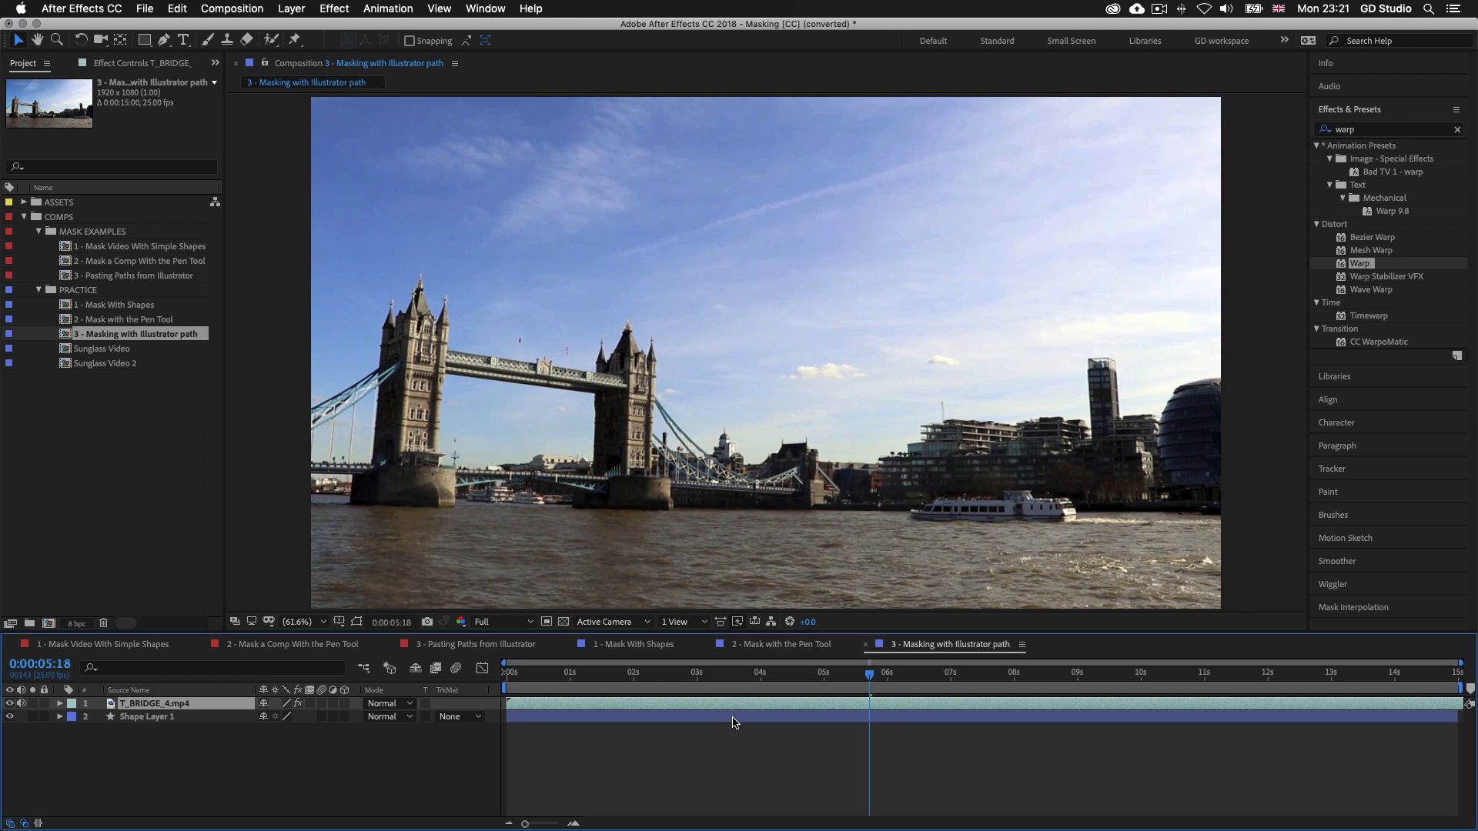
Switch to Illustrator, select the whole crown in Crown.ai to examine its paths and anchor points, and deselect it
{"action": "key", "text": "super+Tab"}
{"action": "key", "text": "super+Tab"}
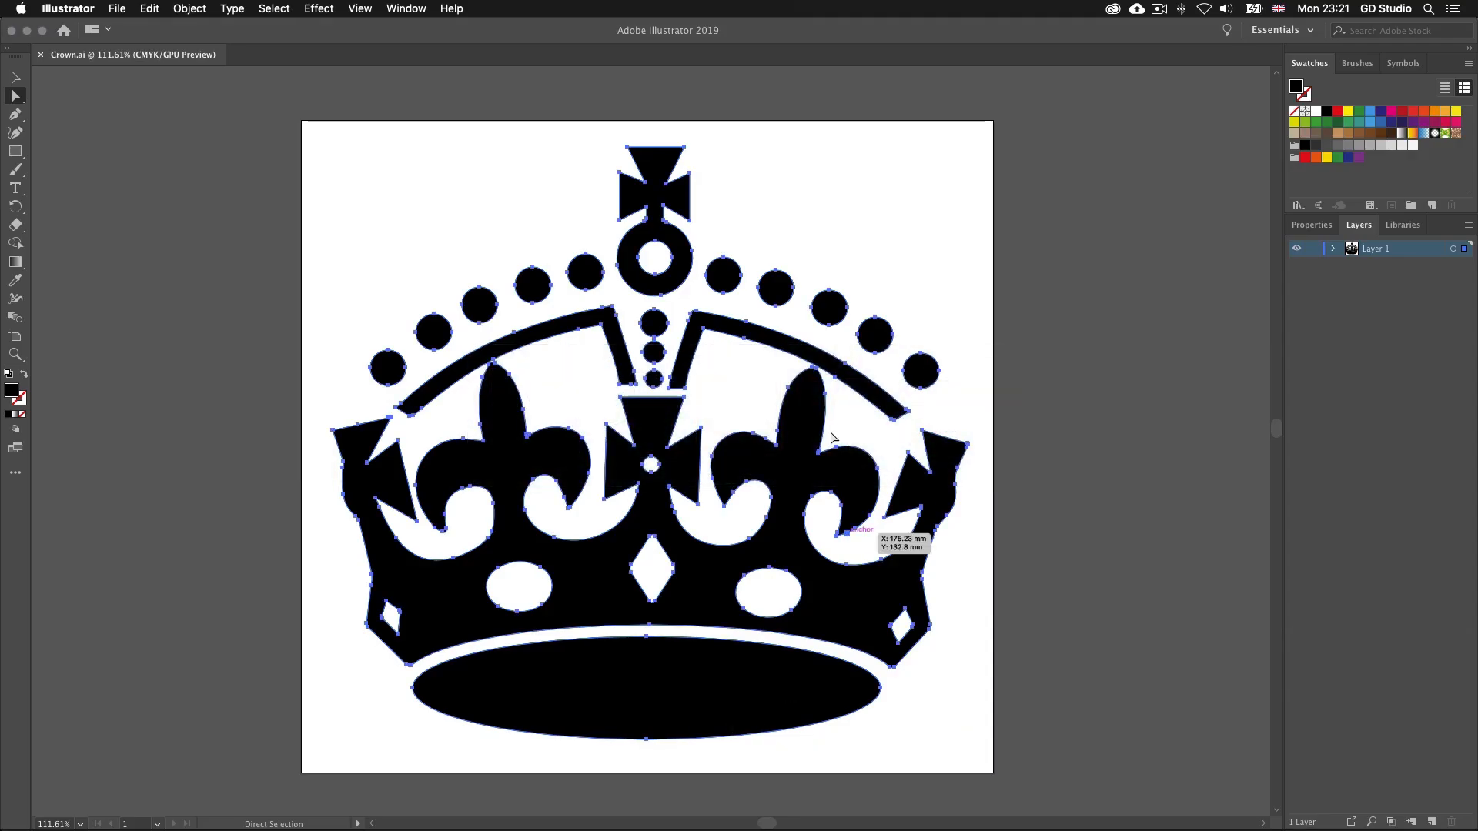
{"action": "left_click_drag", "start_coordinate": [235, 102], "coordinate": [1078, 739]}
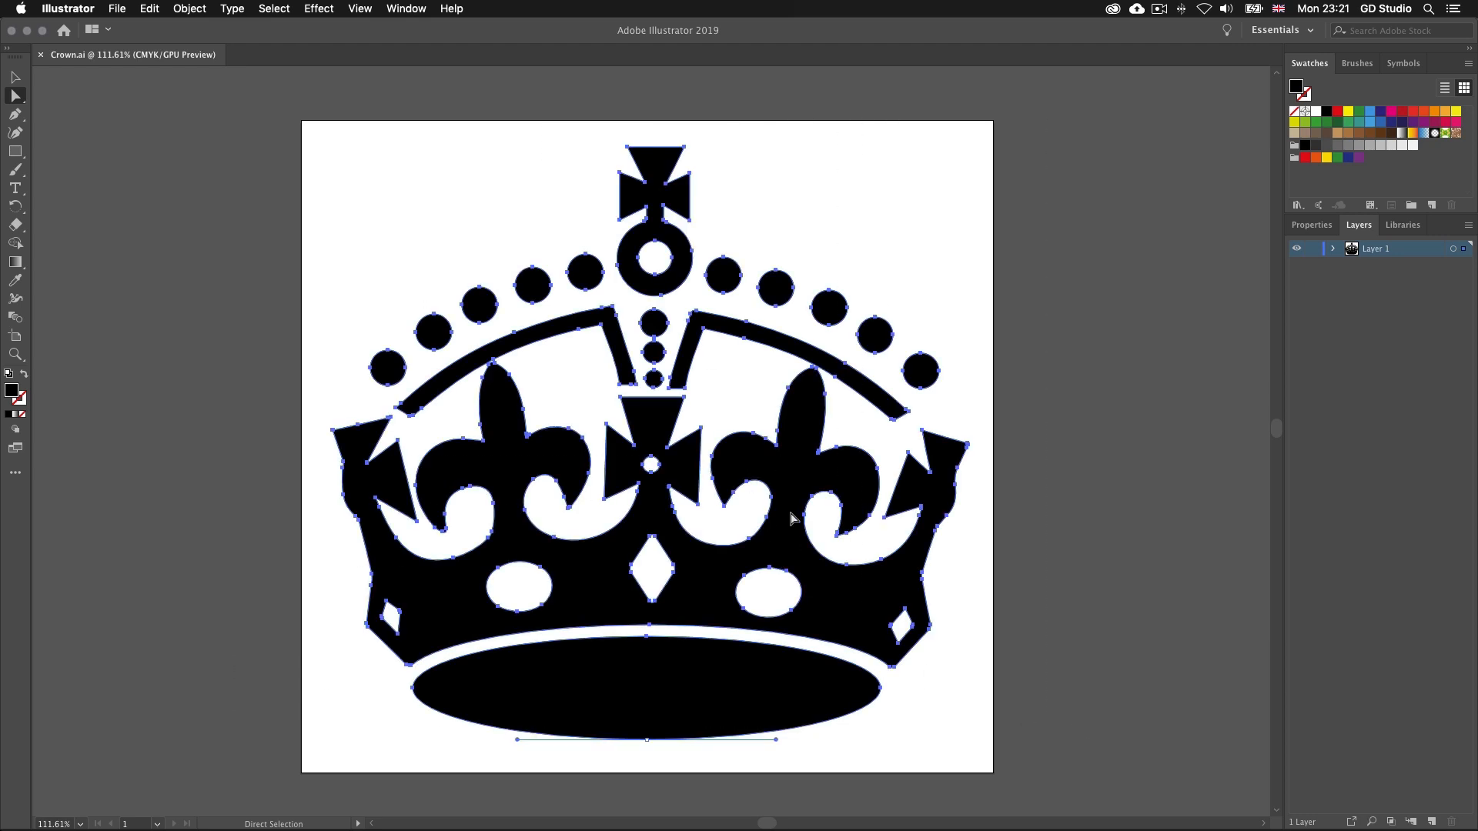
{"action": "left_click", "coordinate": [1028, 352]}
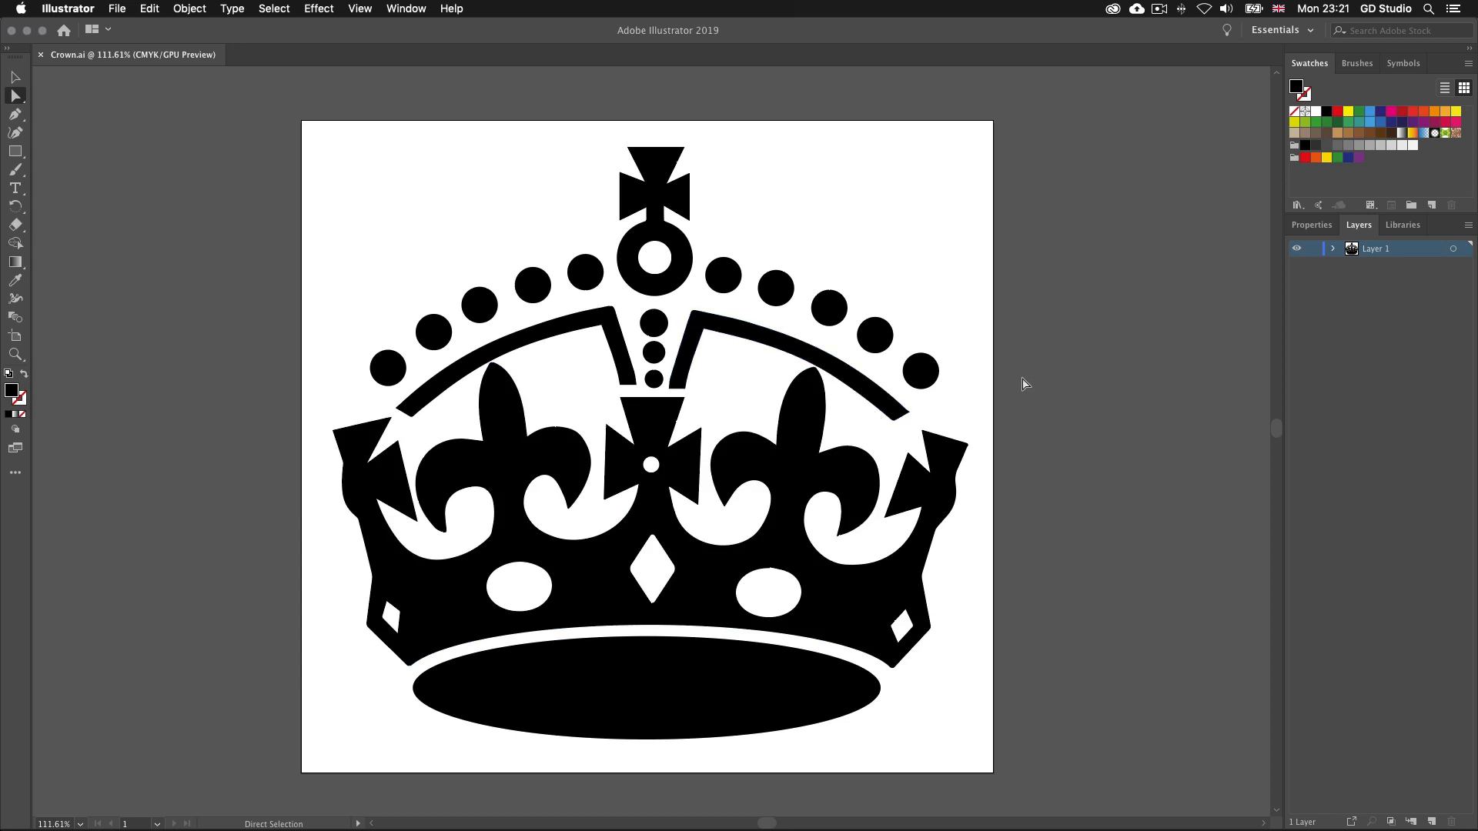
Switch to Finder and open Crown Mask.ai from 2 - PROJECT ASSETS > IMAGES > AI > MASKS
{"action": "key", "text": "super+Tab"}
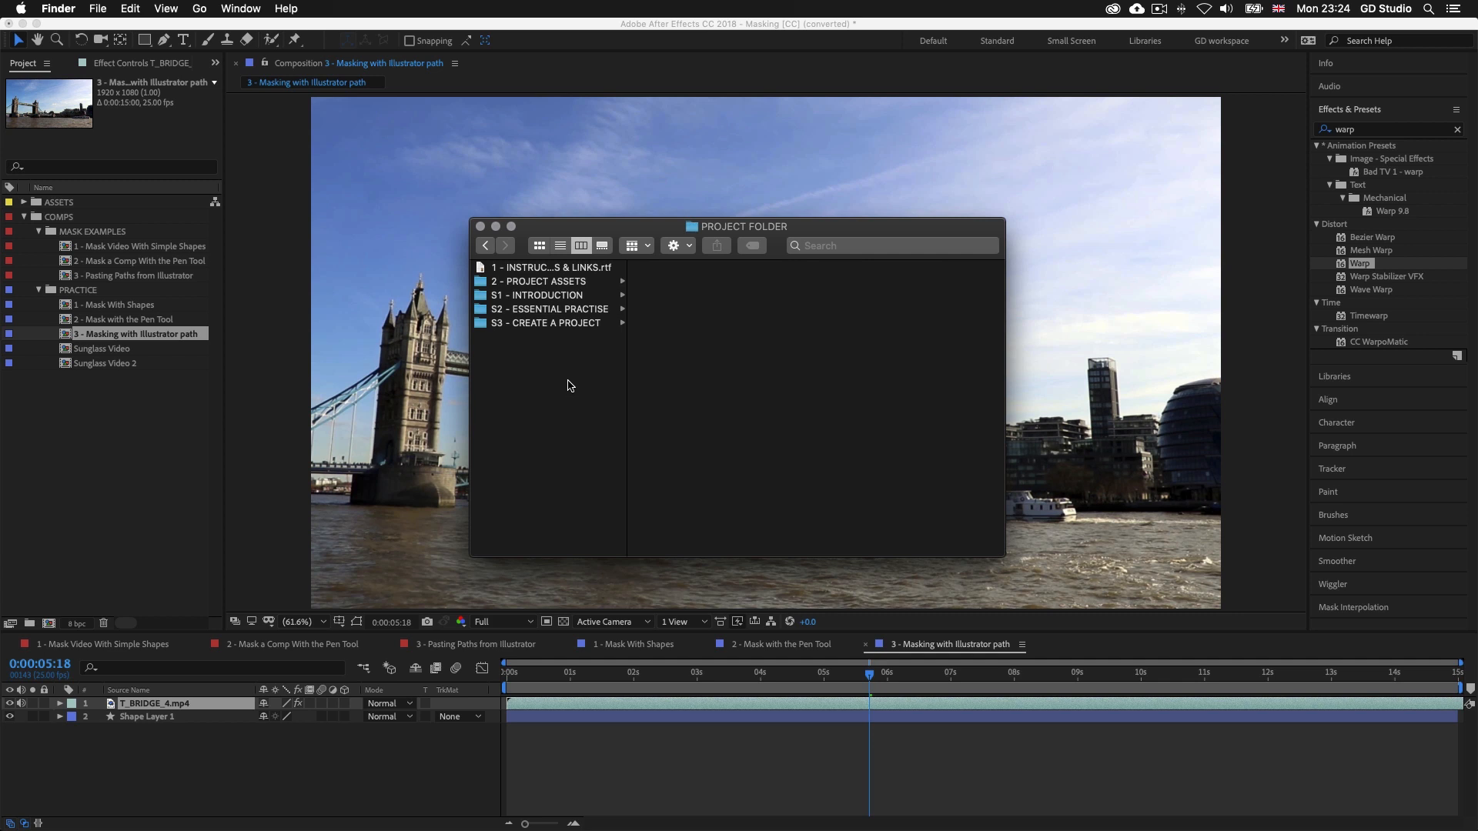
{"action": "left_click", "coordinate": [552, 282]}
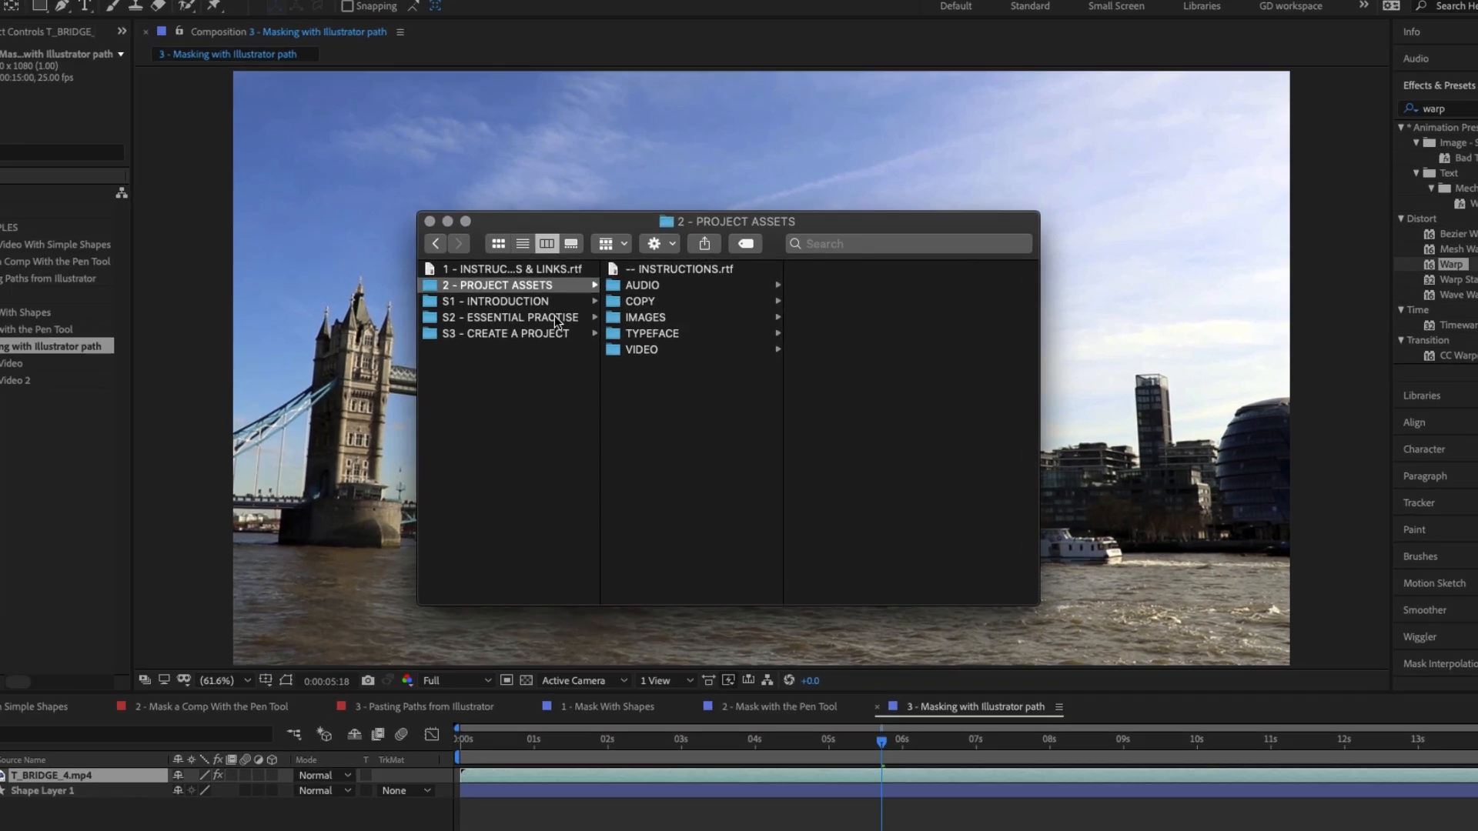
{"action": "left_click", "coordinate": [698, 309]}
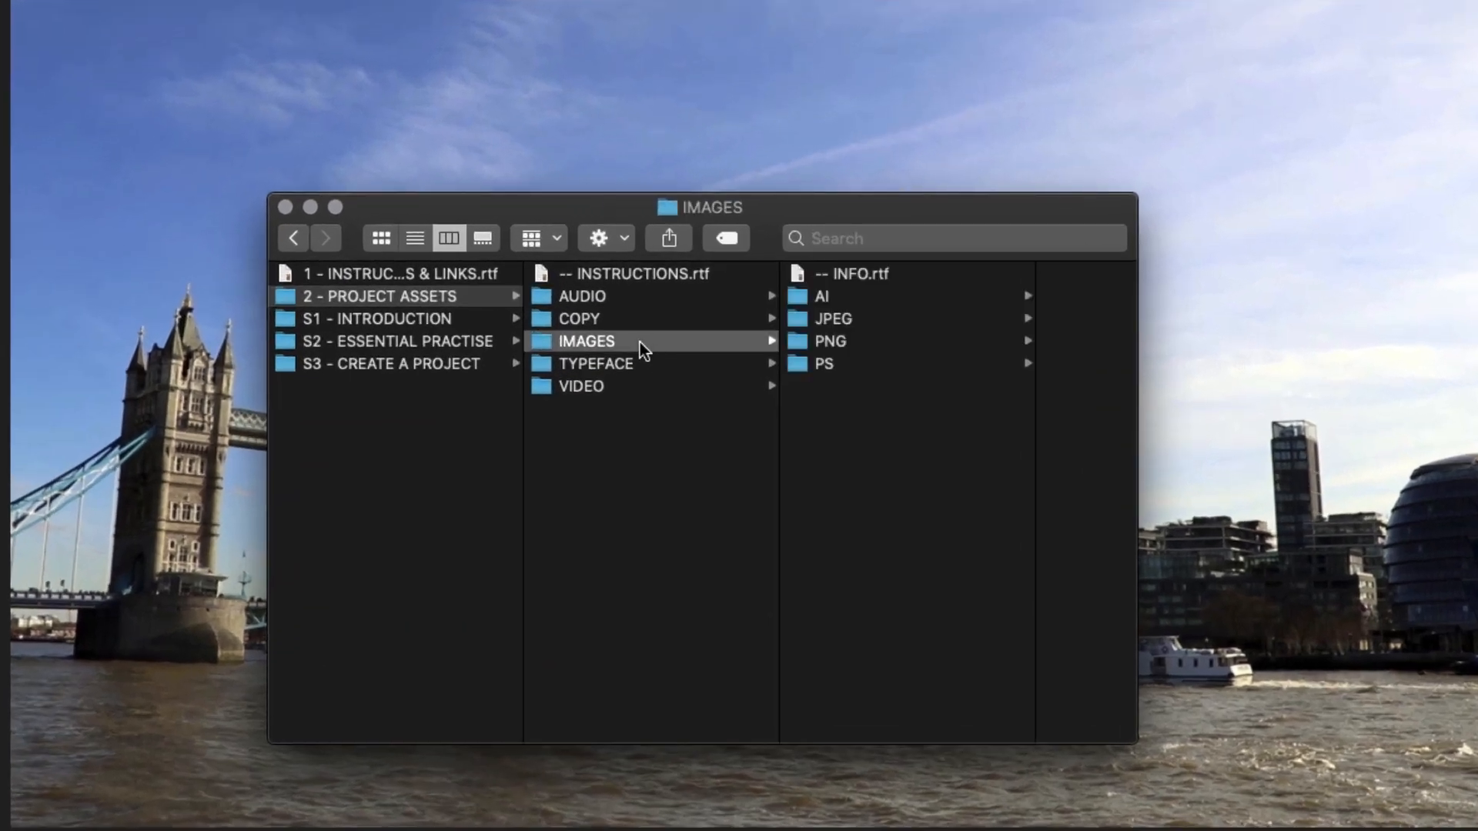
{"action": "left_click", "coordinate": [845, 299]}
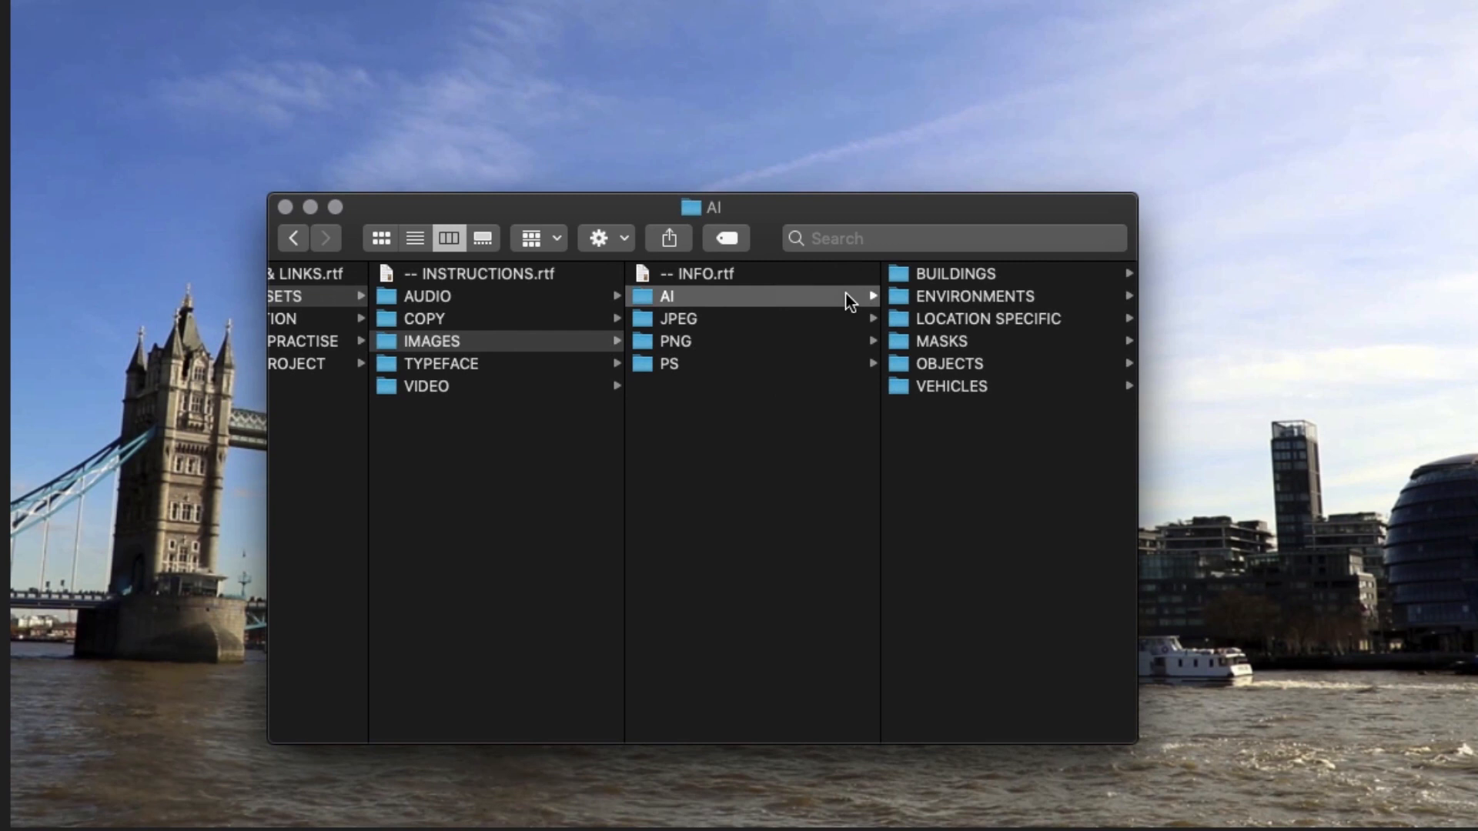
{"action": "left_click", "coordinate": [954, 341]}
{"action": "left_click", "coordinate": [950, 277]}
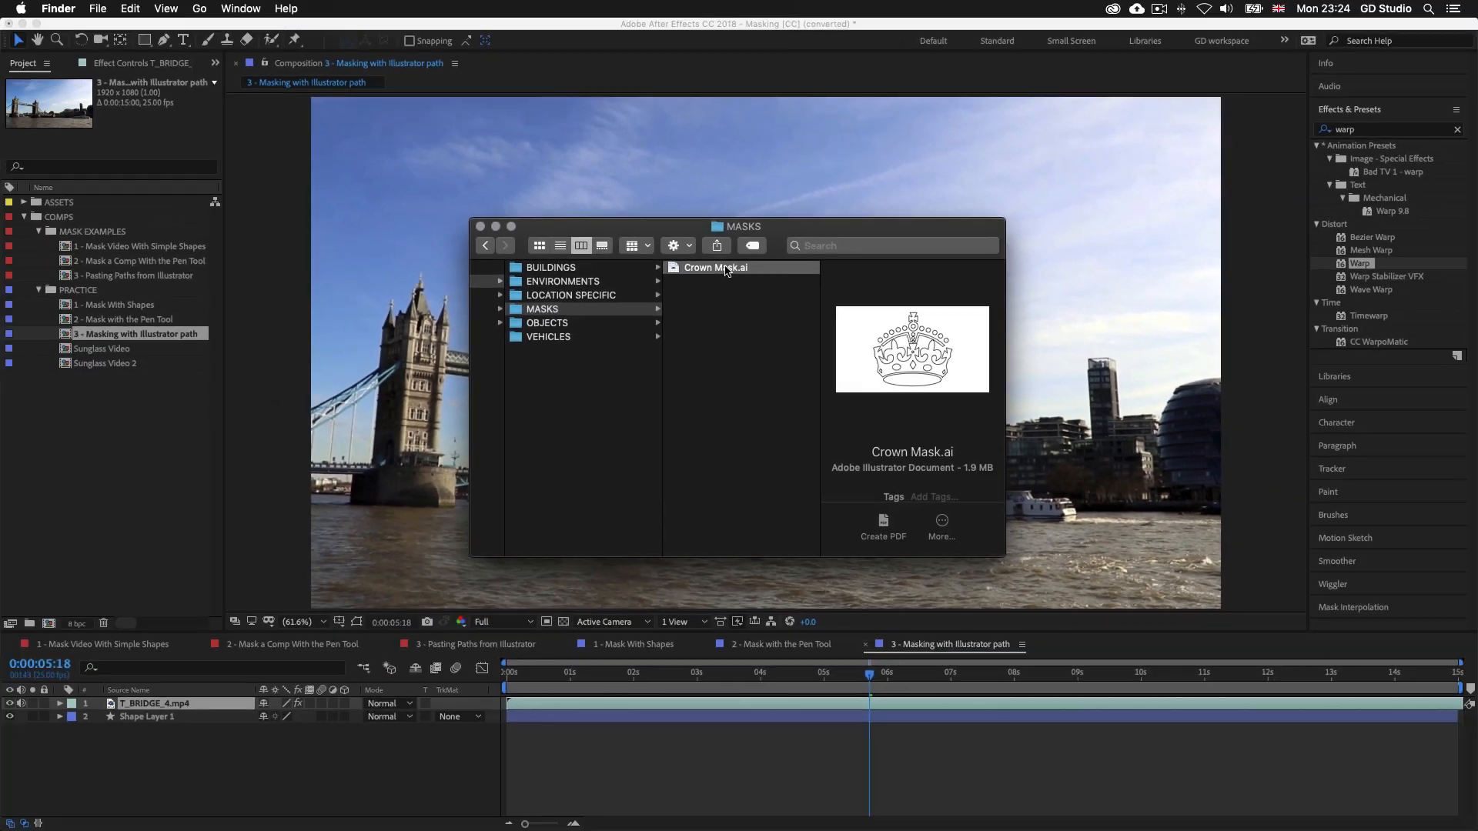
{"action": "double_click", "coordinate": [709, 275]}
Select all the crown outline paths on the Crown Mask.ai artboard and copy them
{"action": "left_click_drag", "start_coordinate": [613, 317], "coordinate": [740, 331]}
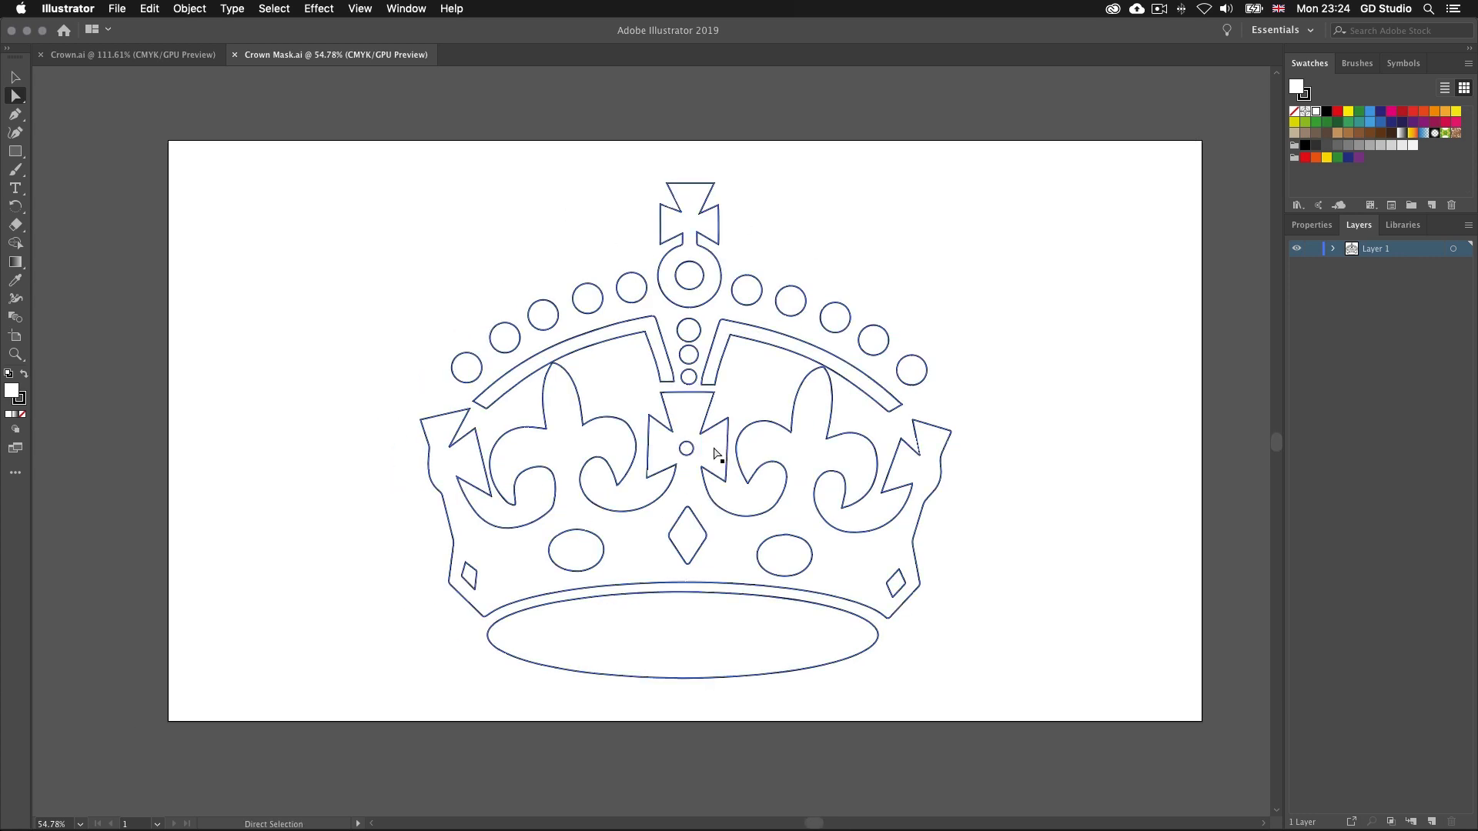
{"action": "left_click_drag", "start_coordinate": [355, 146], "coordinate": [1026, 693]}
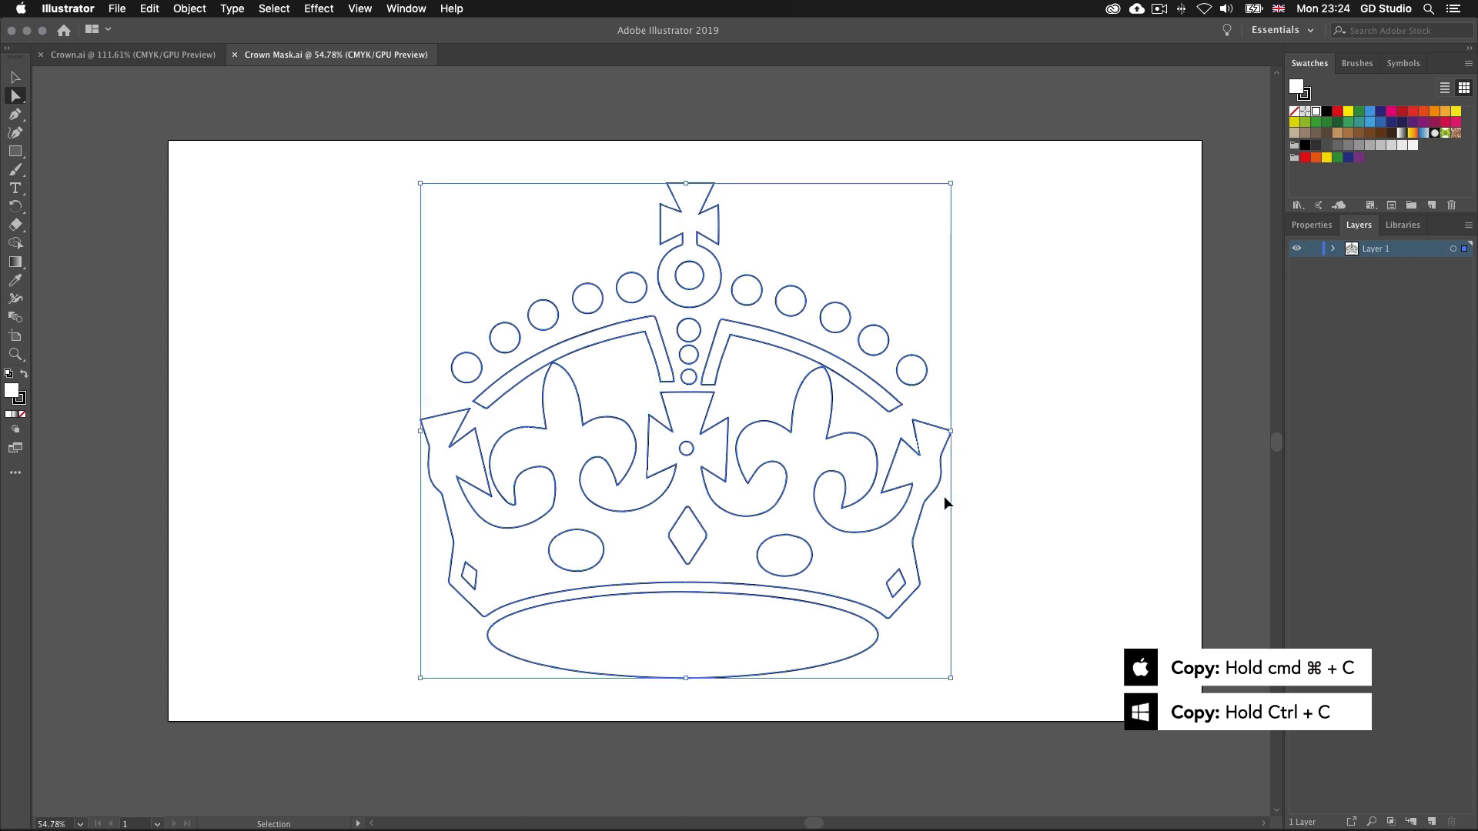
{"action": "left_click_drag", "start_coordinate": [934, 254], "coordinate": [858, 261]}
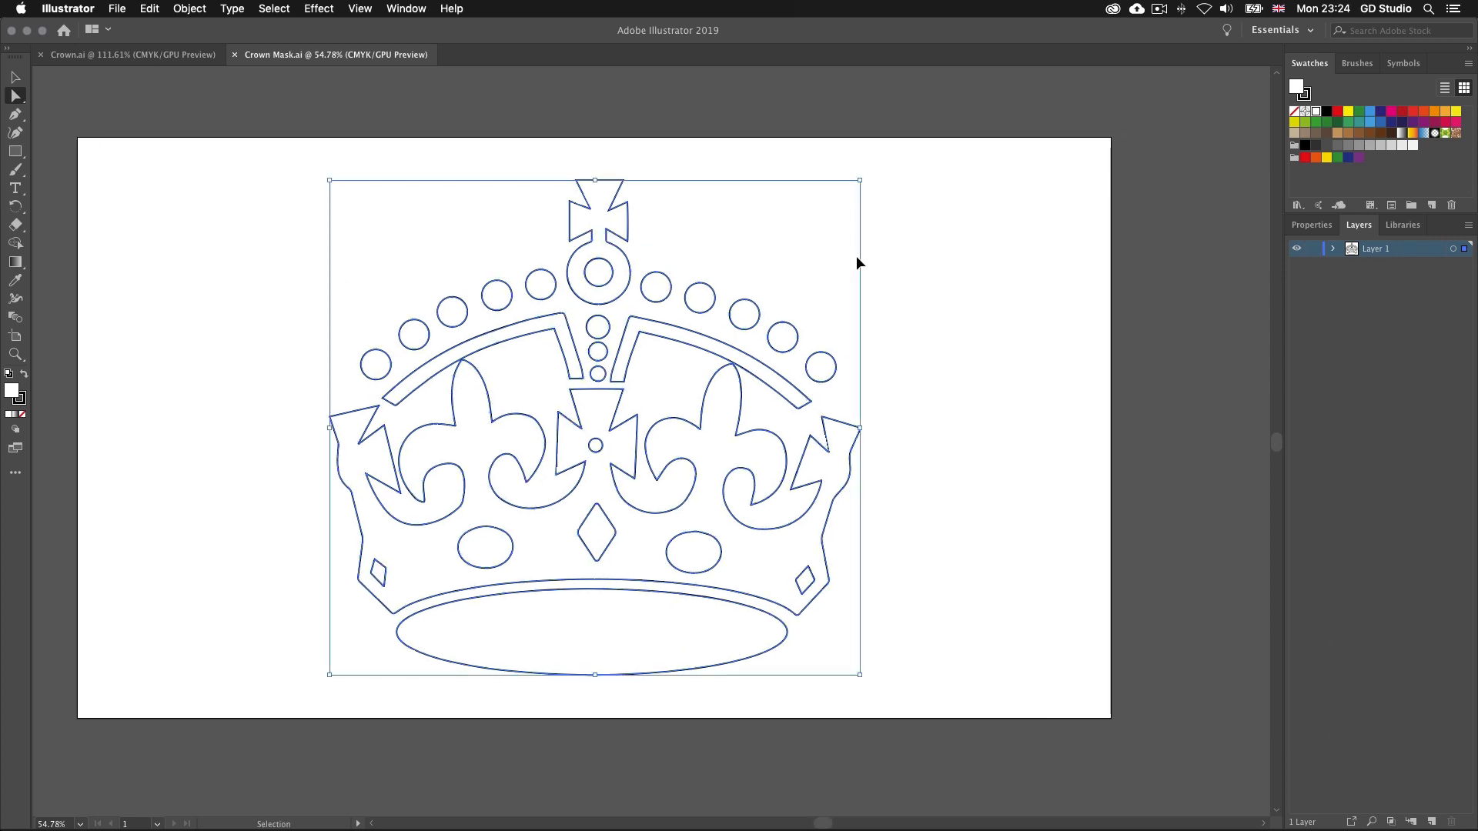
Switch to After Effects and paste the copied crown paths as masks onto the T_BRIDGE_4.mp4 layer
{"action": "key", "text": "super+Tab"}
{"action": "key", "text": "super+Tab"}
{"action": "key", "text": "super+Tab"}
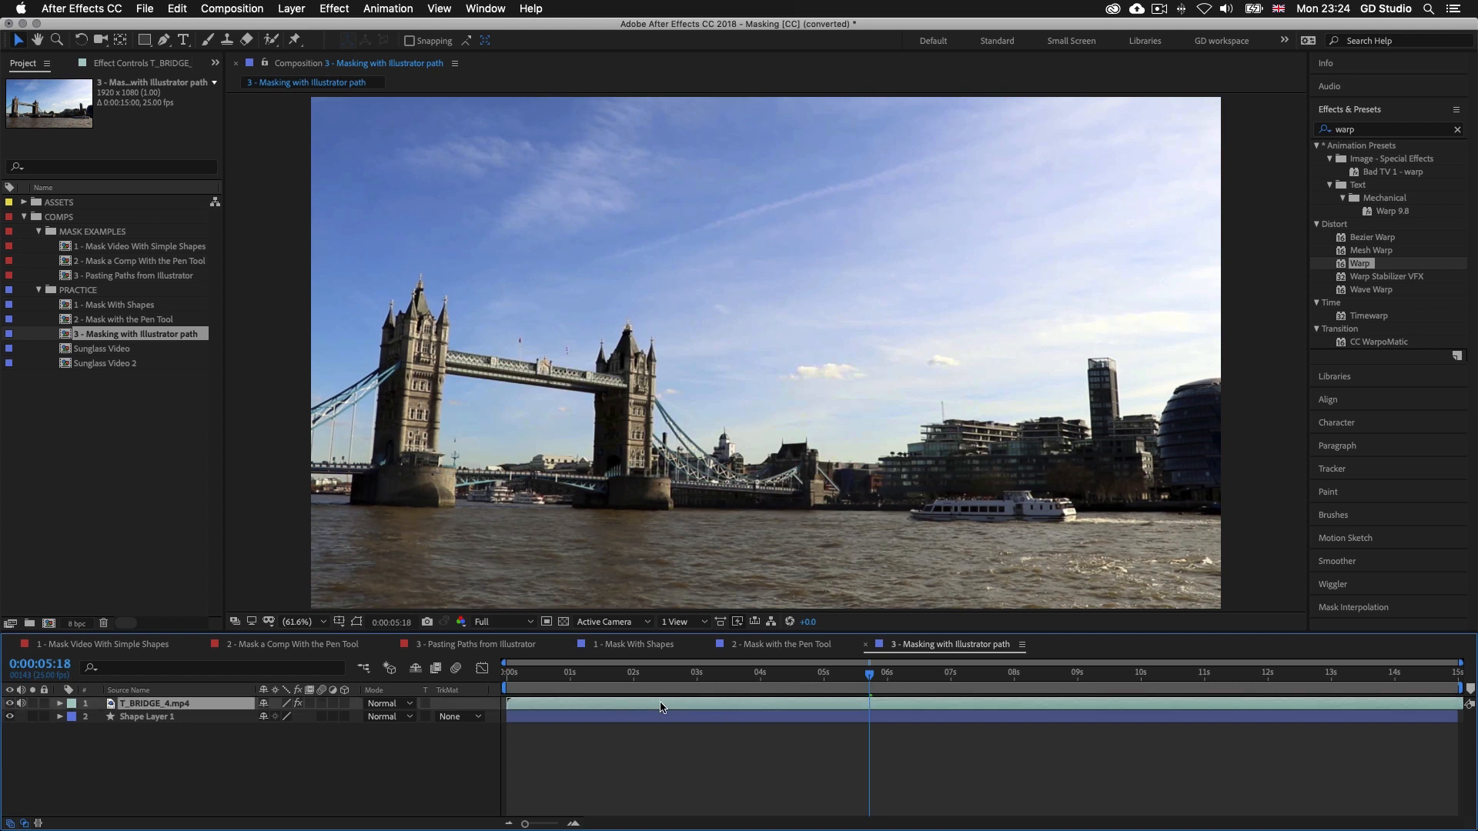
{"action": "key", "text": "super+v"}
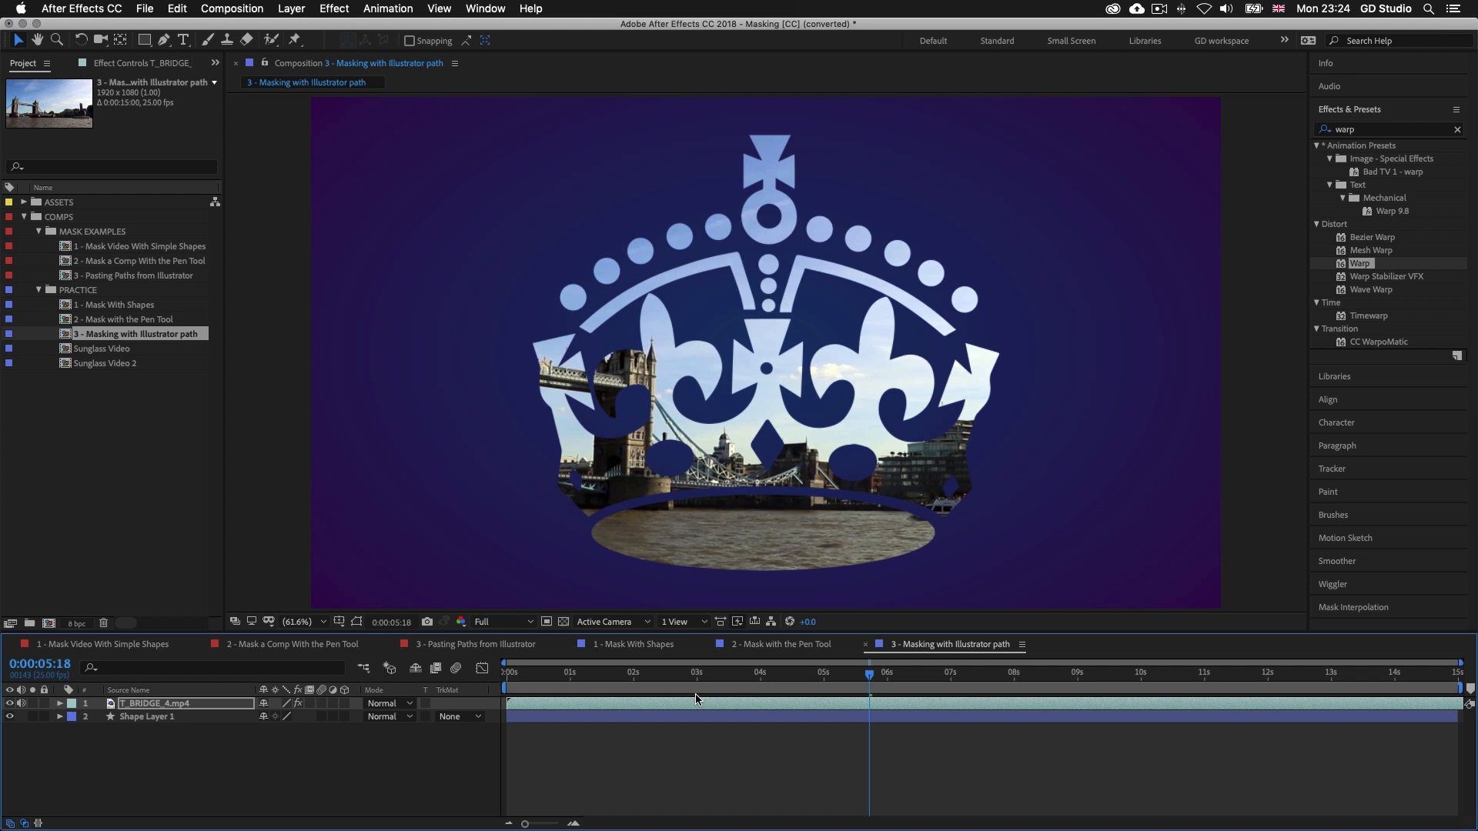
Play the masked composition, expand the Masks of the T_BRIDGE_4.mp4 layer, select Mask 1, and stop playback
{"action": "key", "text": "space"}
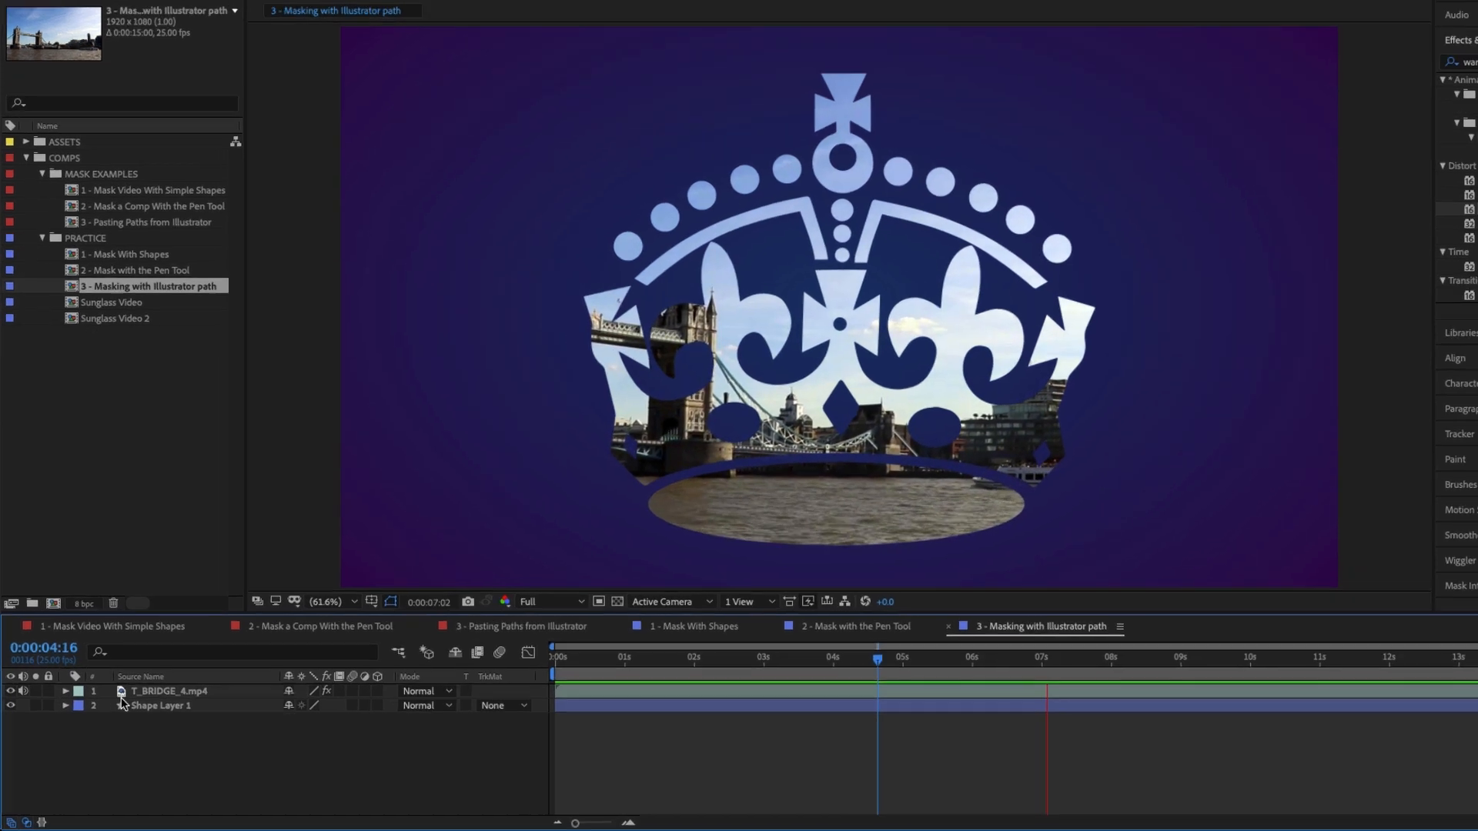
{"action": "left_click", "coordinate": [65, 691]}
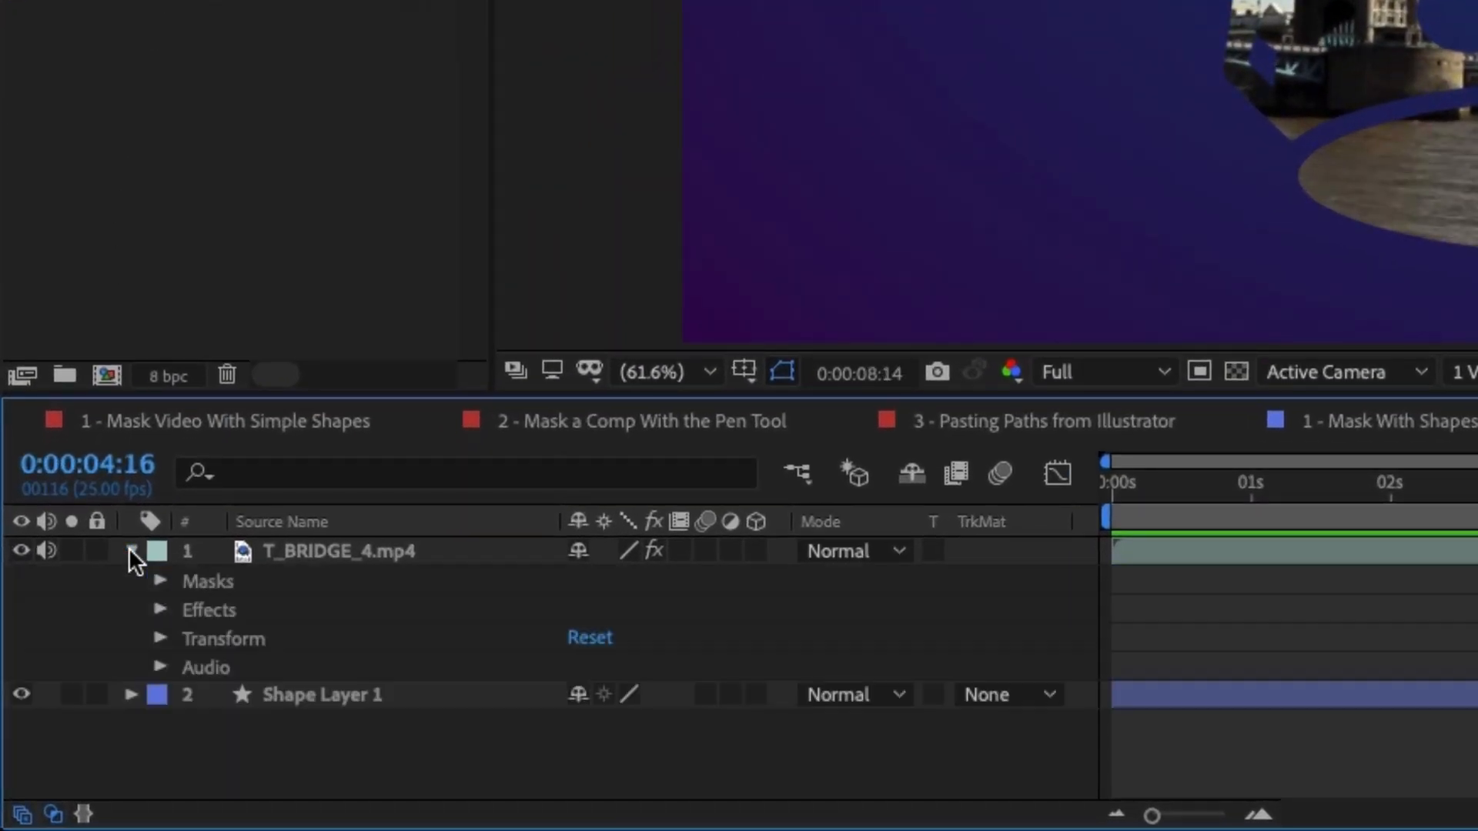
{"action": "left_click", "coordinate": [157, 583]}
{"action": "left_click", "coordinate": [254, 584]}
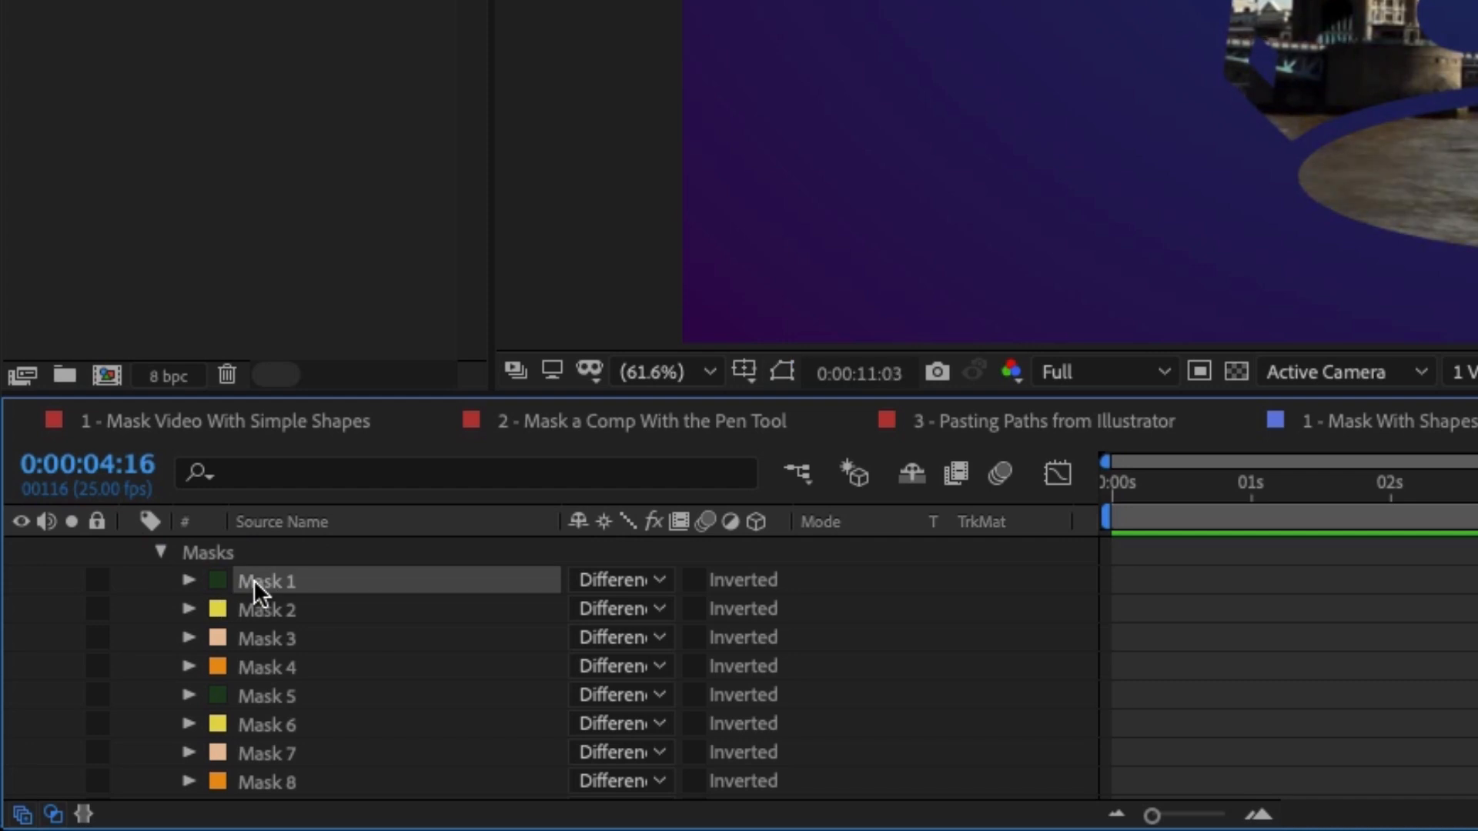
{"action": "key", "text": "space"}
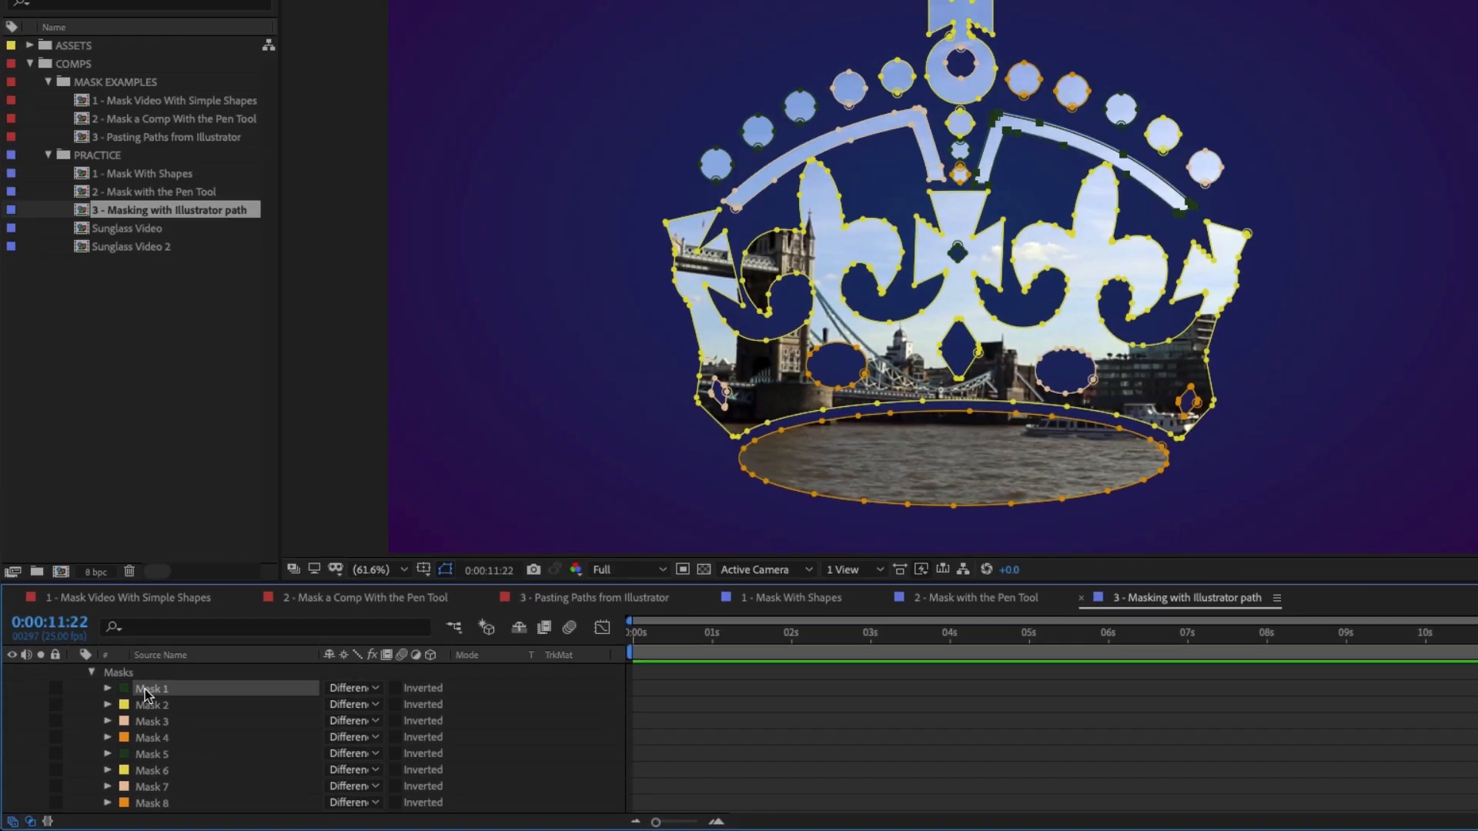
Go through Mask 2, Mask 3 and Mask 5, and play the composition from 0:00:01:19
{"action": "left_click", "coordinate": [151, 705]}
{"action": "left_click", "coordinate": [151, 723]}
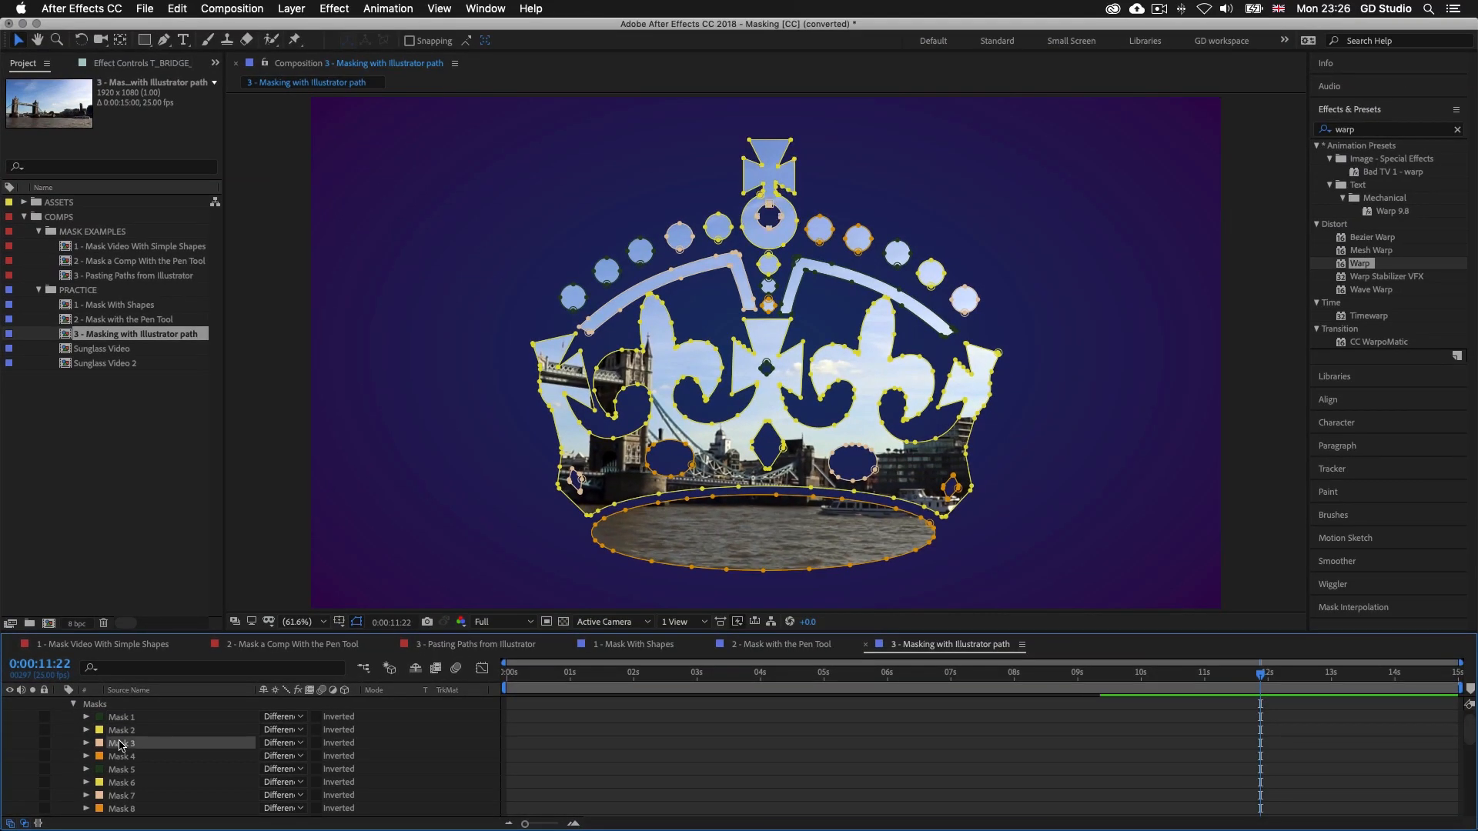
{"action": "left_click", "coordinate": [121, 769]}
{"action": "left_click", "coordinate": [620, 676]}
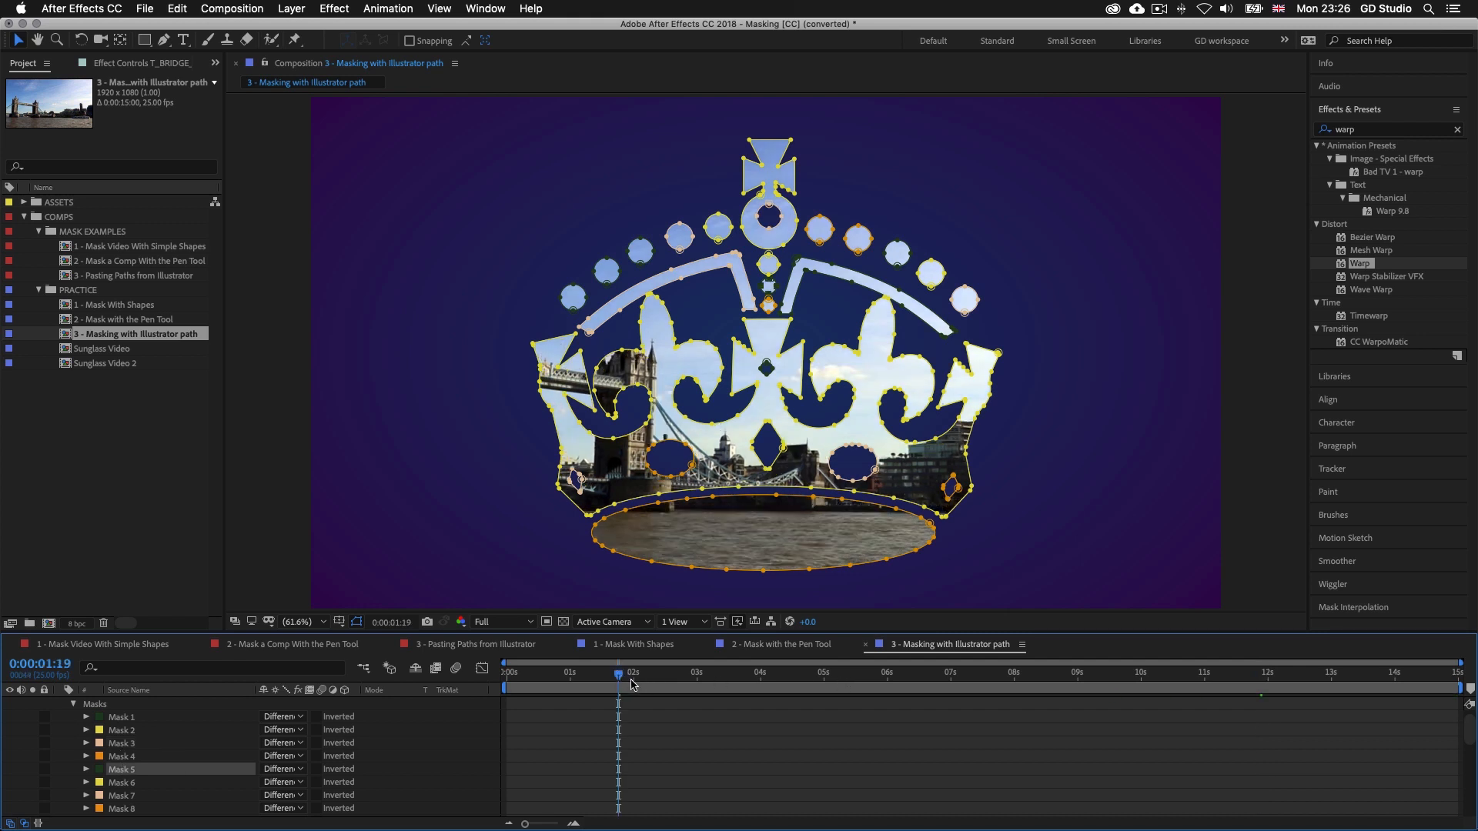
{"action": "scroll", "coordinate": [639, 704], "scroll_direction": "up", "scroll_amount": 1}
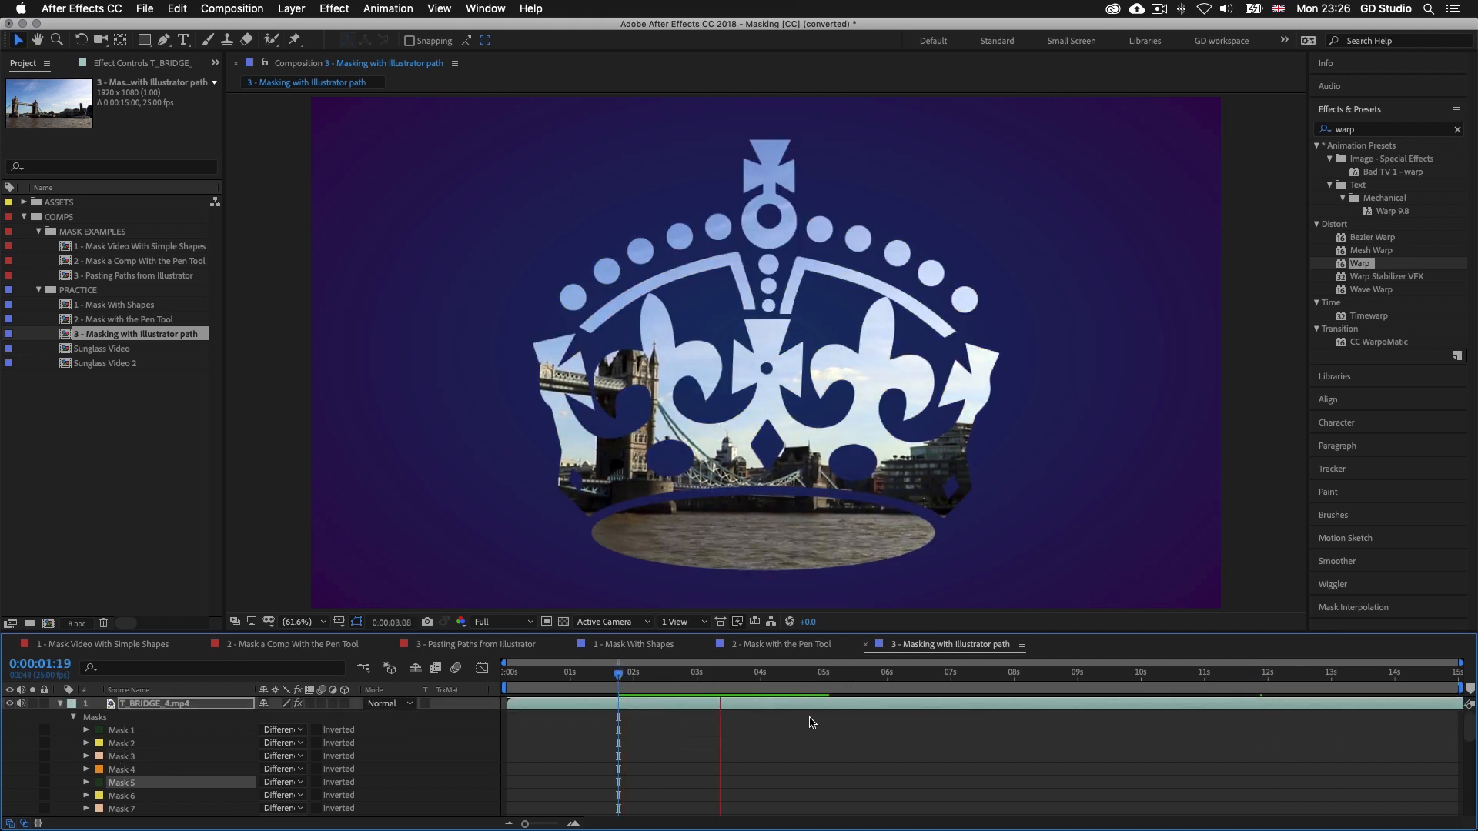